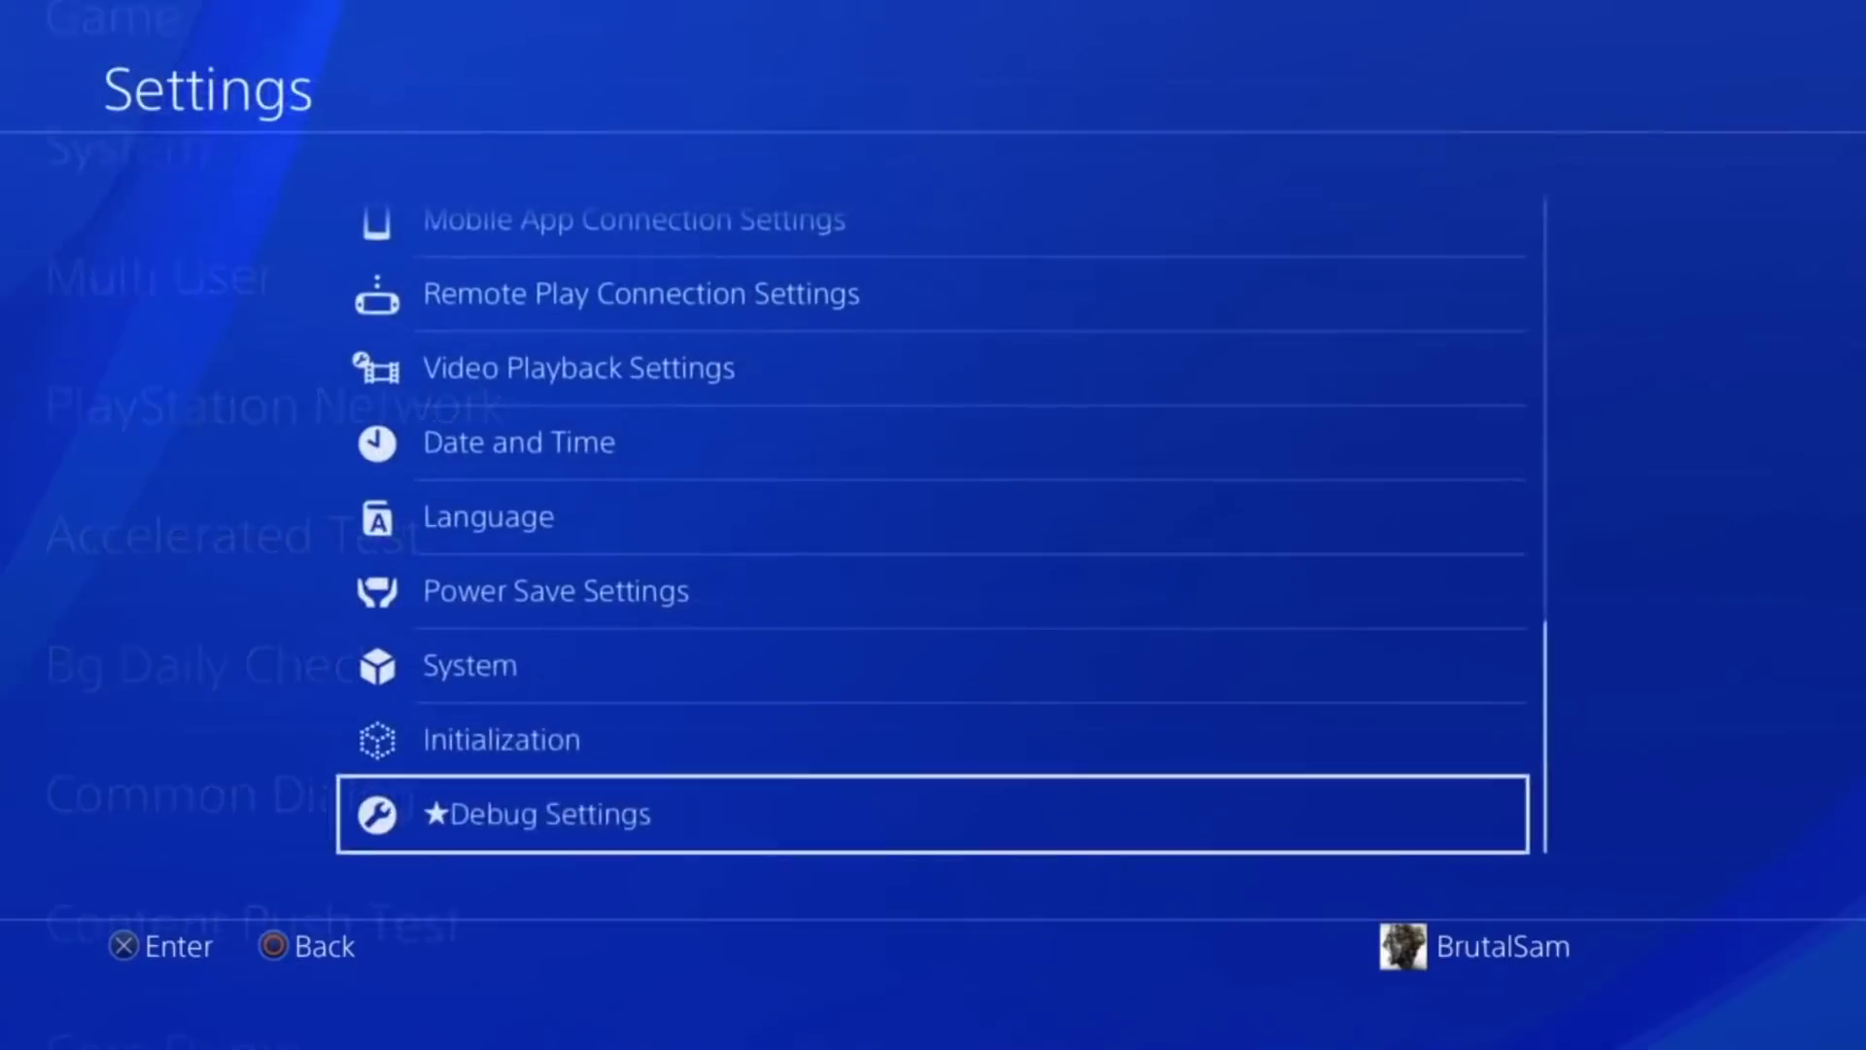
- Confirm in System Information that the system software is version 7.02, then return to System settings
key(Up)
key(Up)
key(Down)
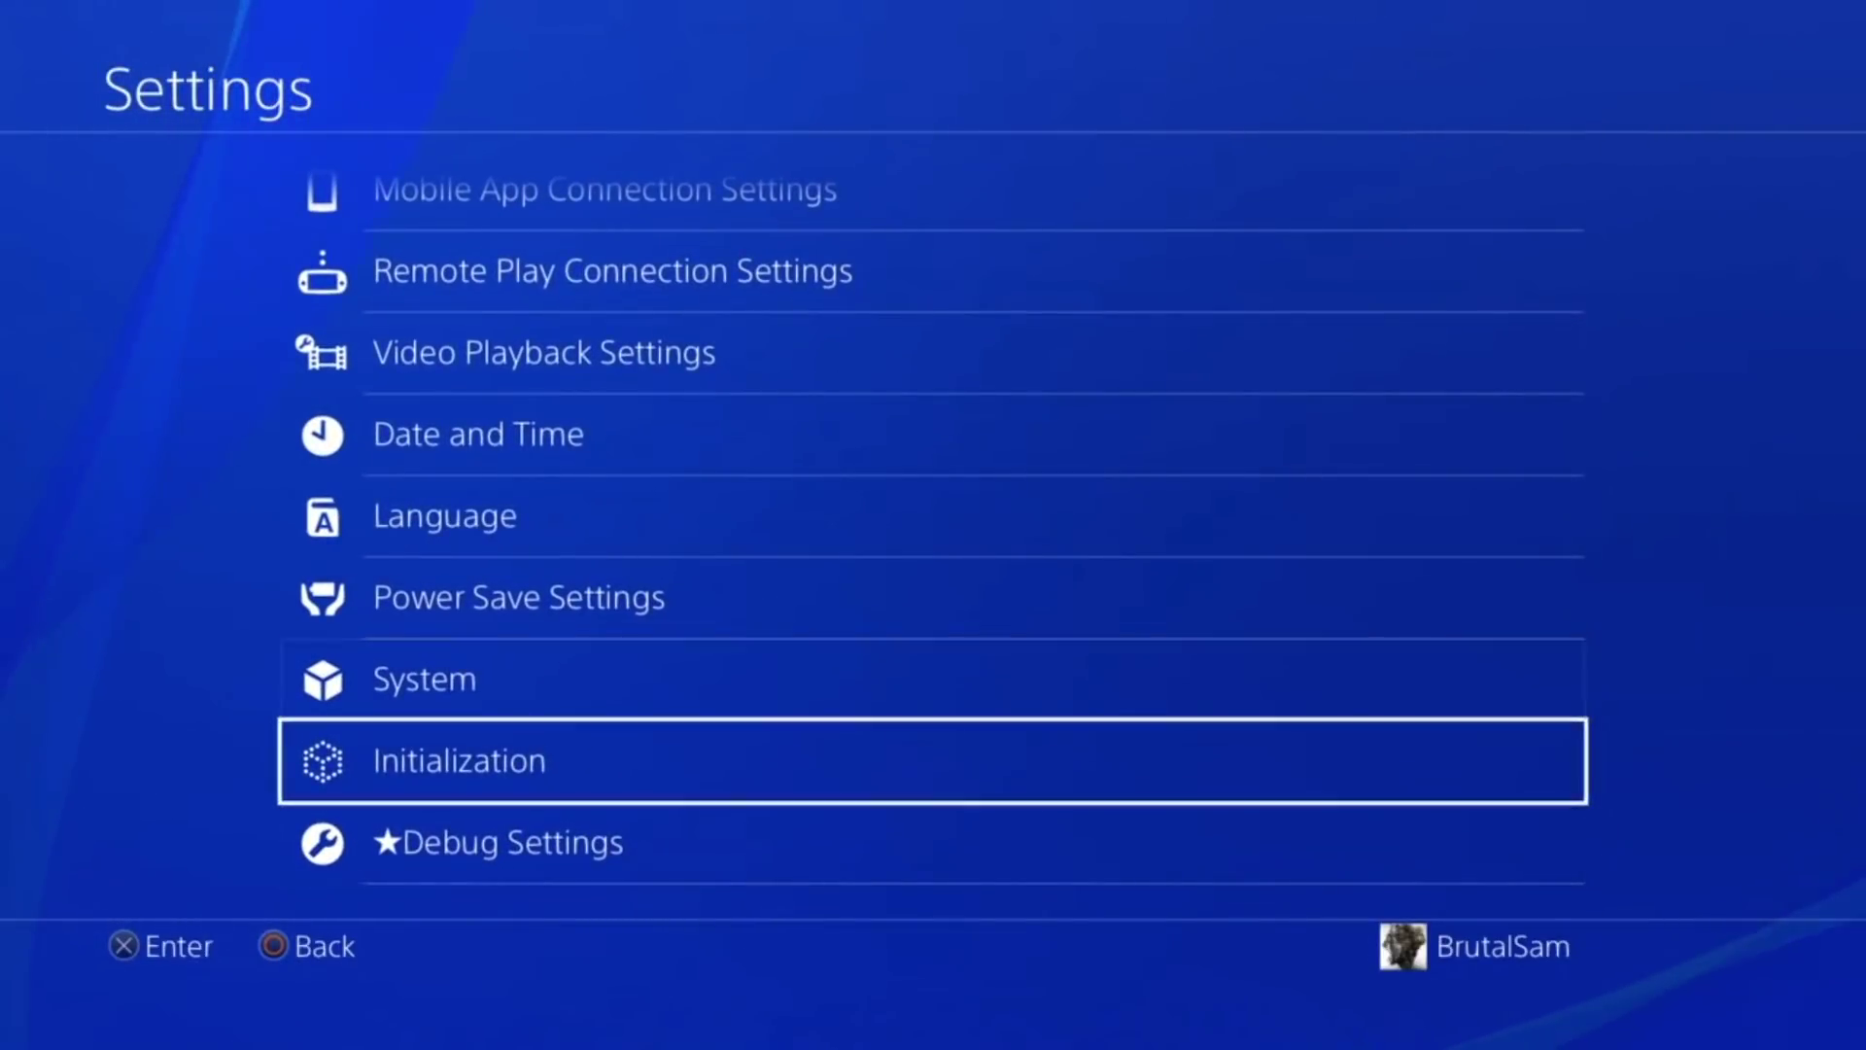
key(Up)
key(Return)
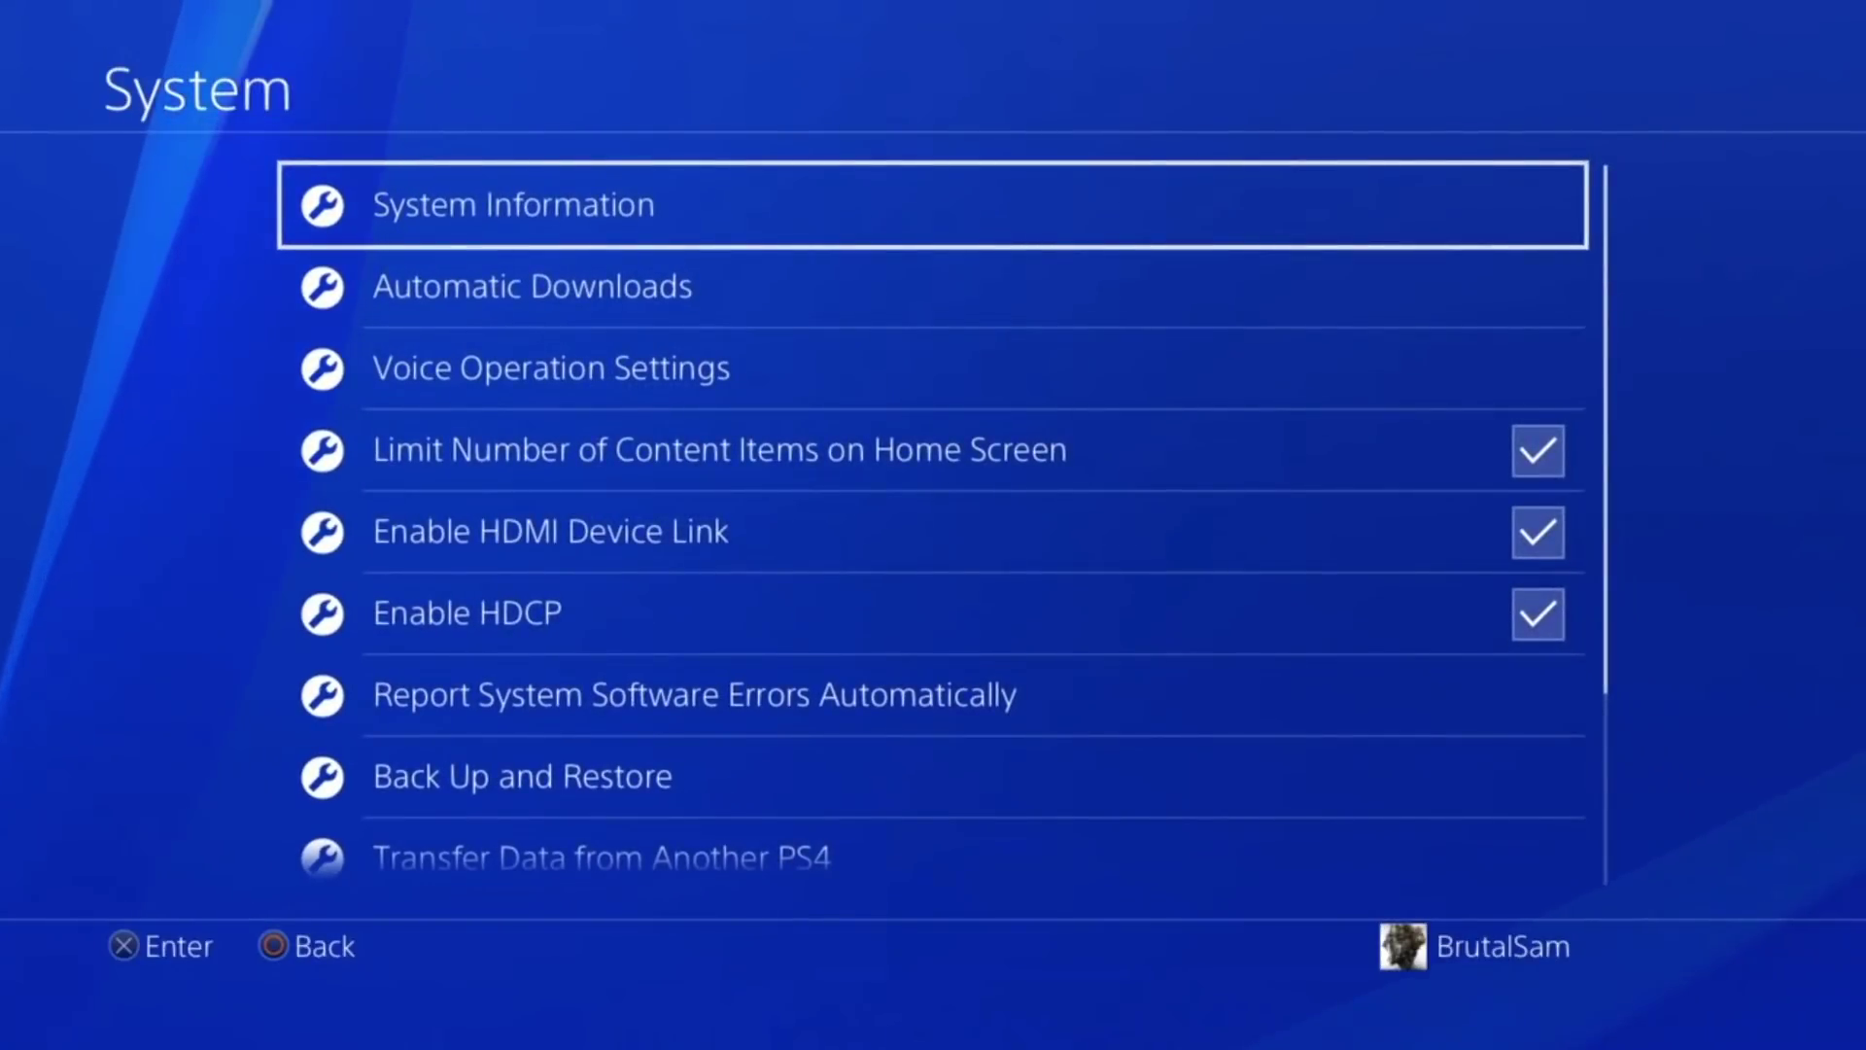
key(Return)
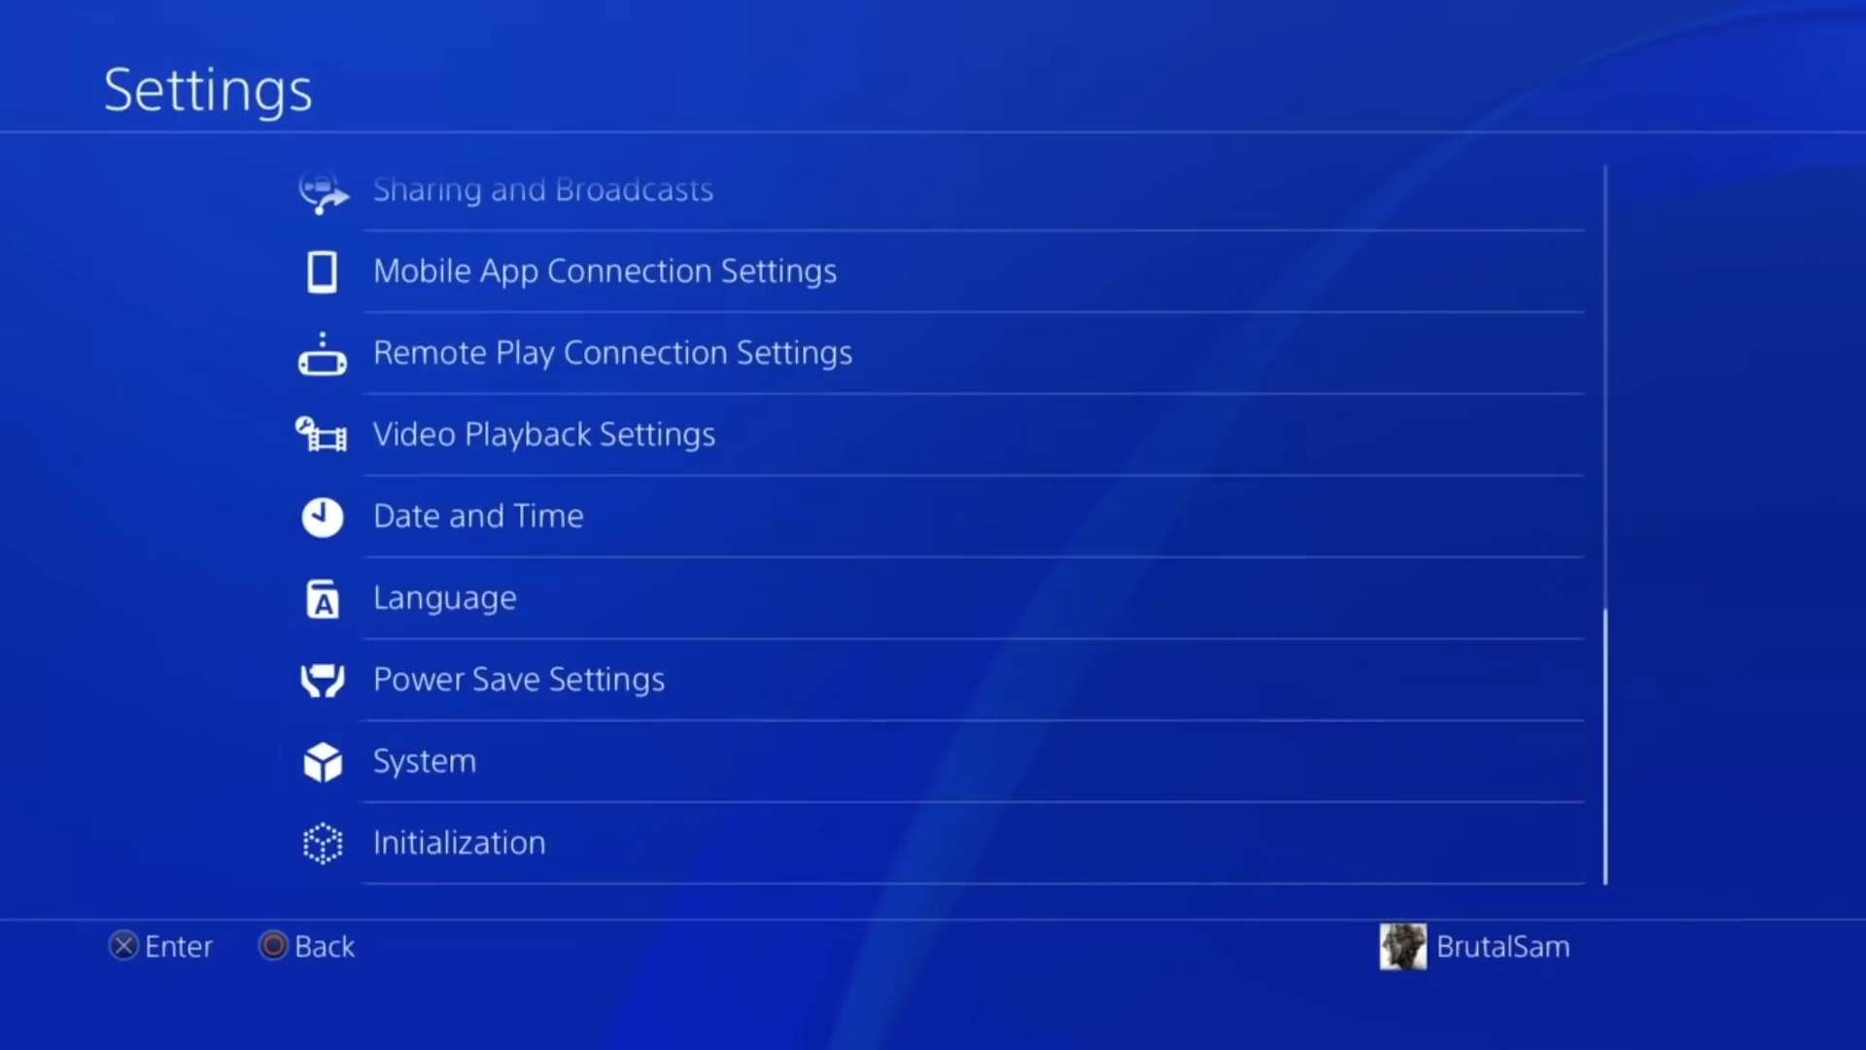
key(Return)
key(Return)
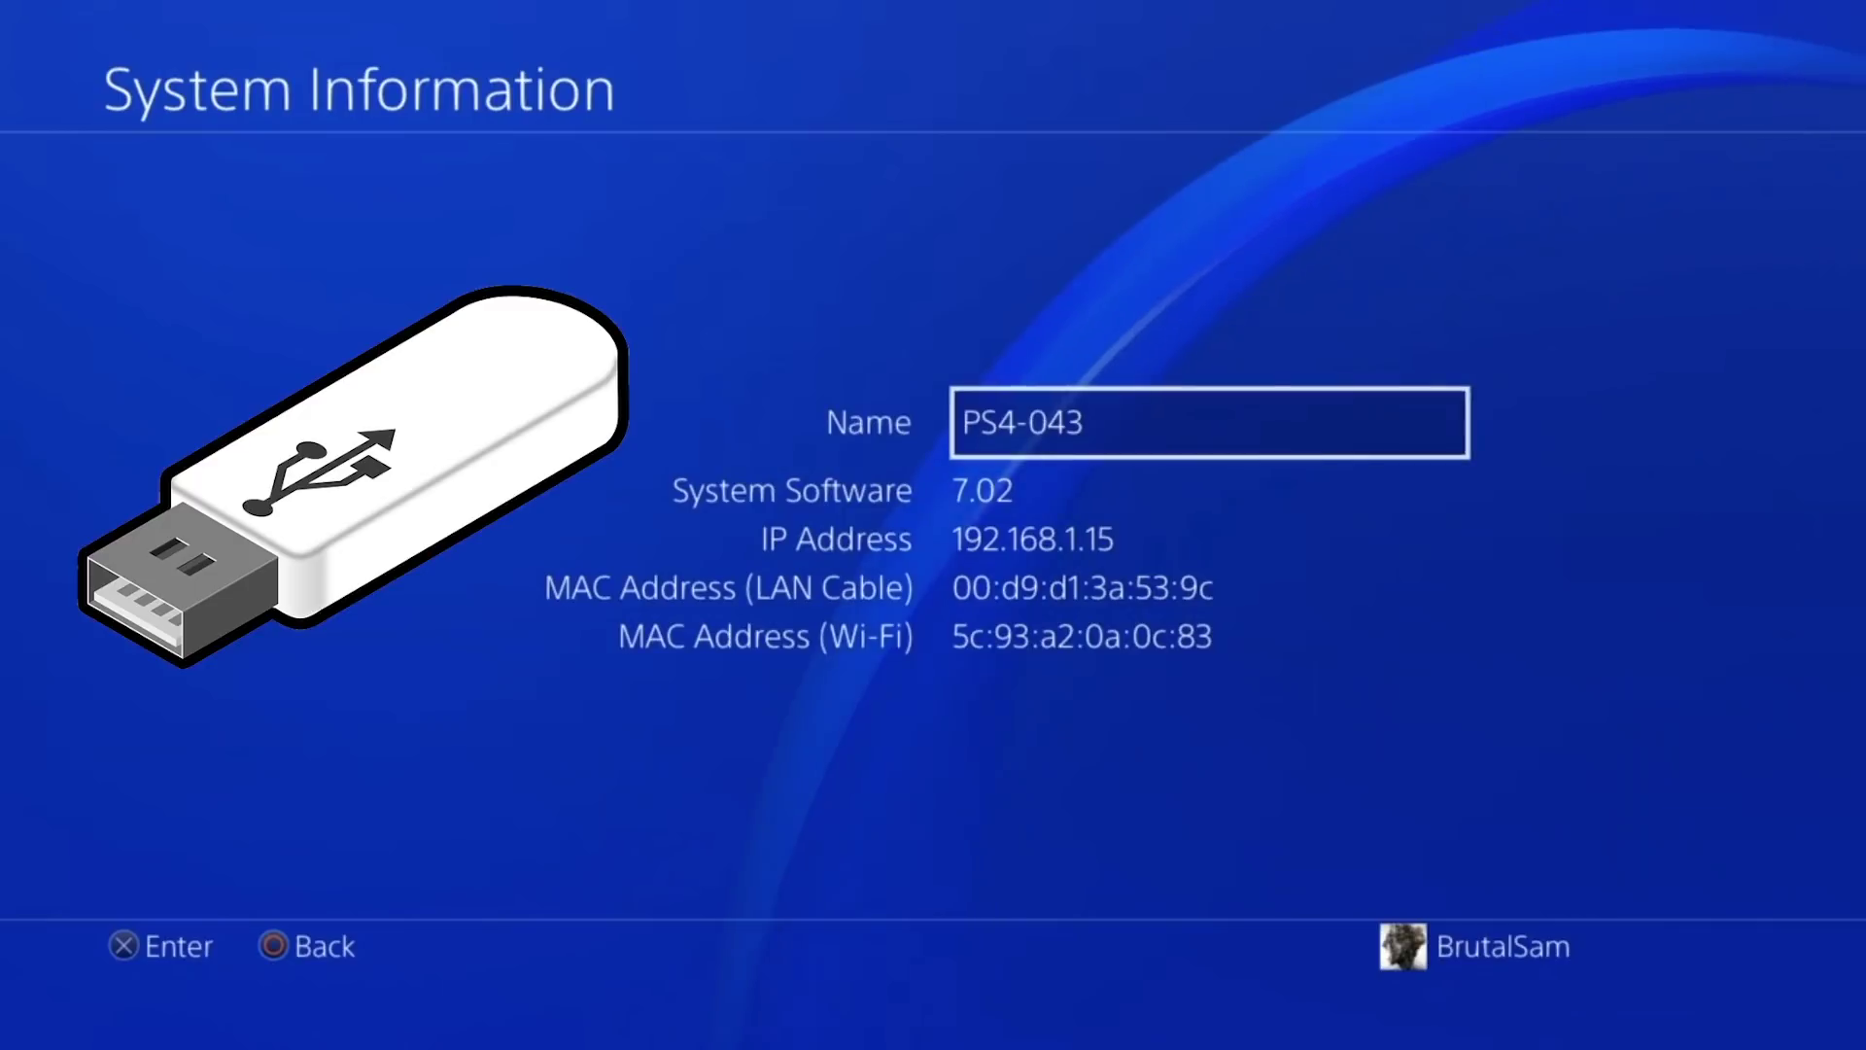
key(Escape)
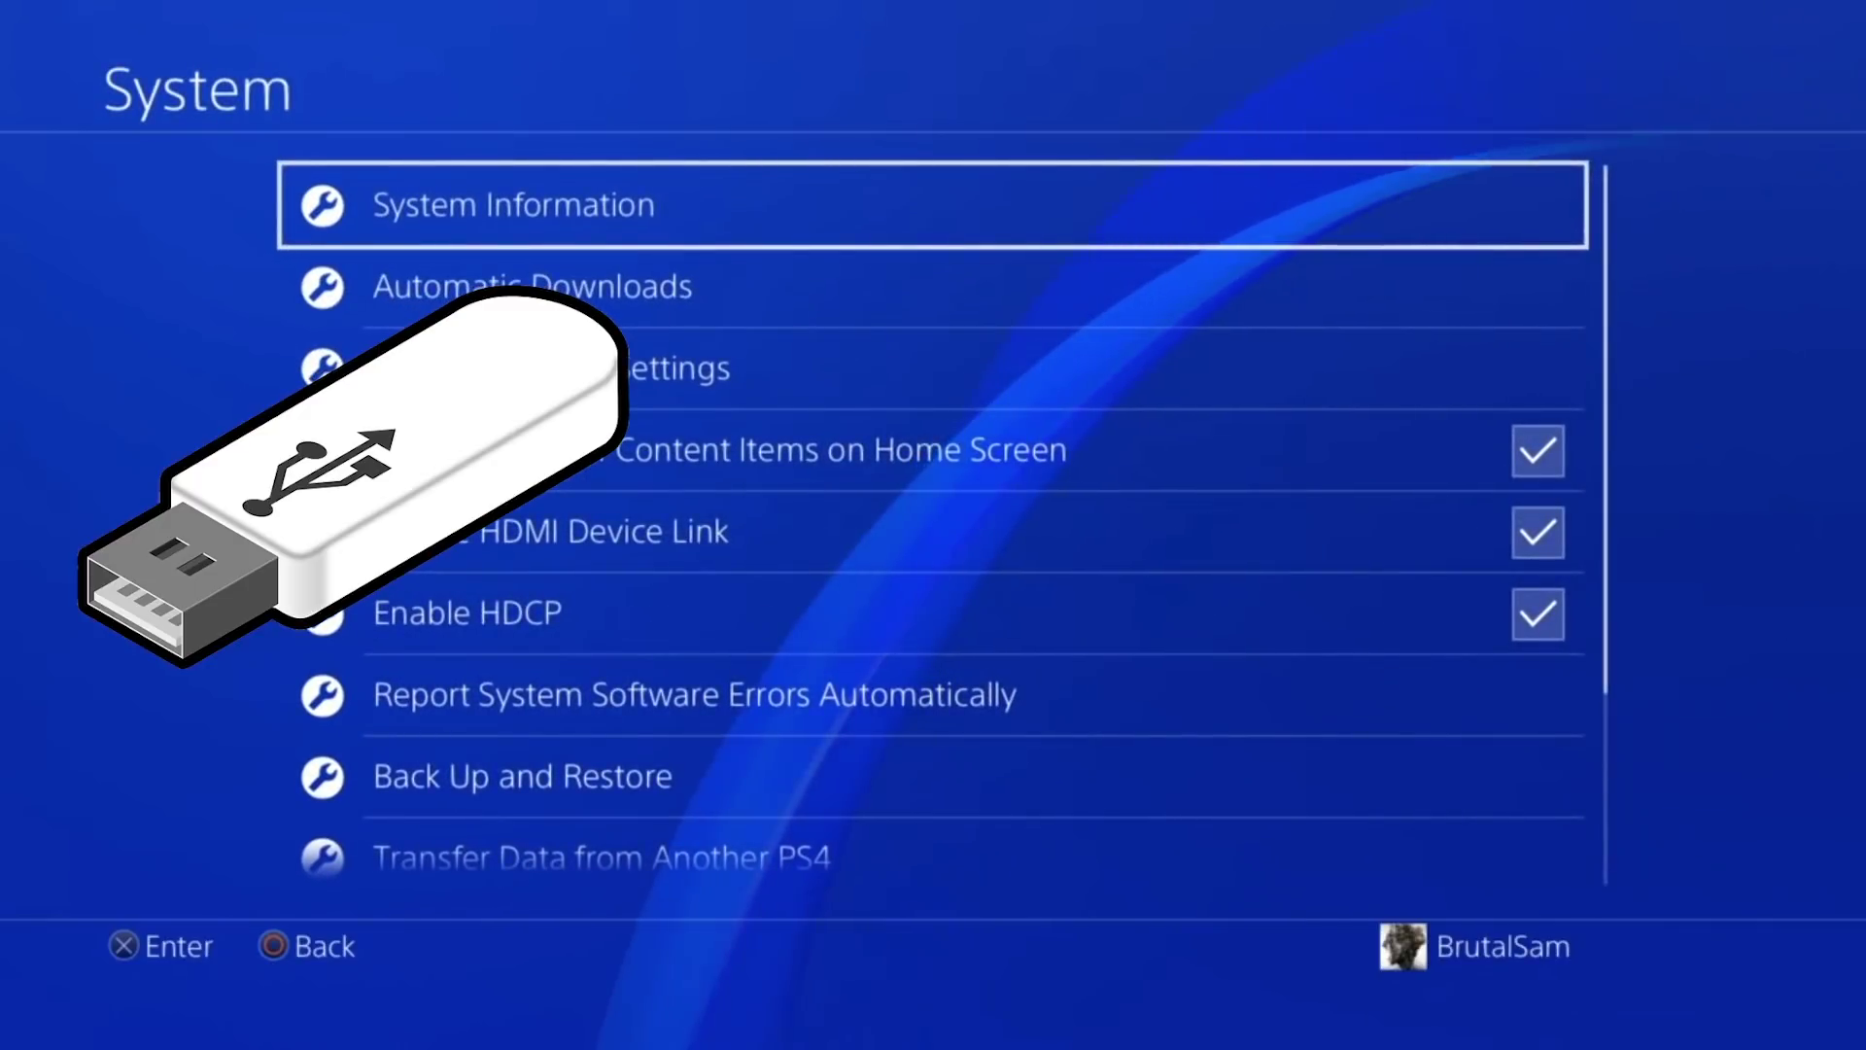
key(Escape)
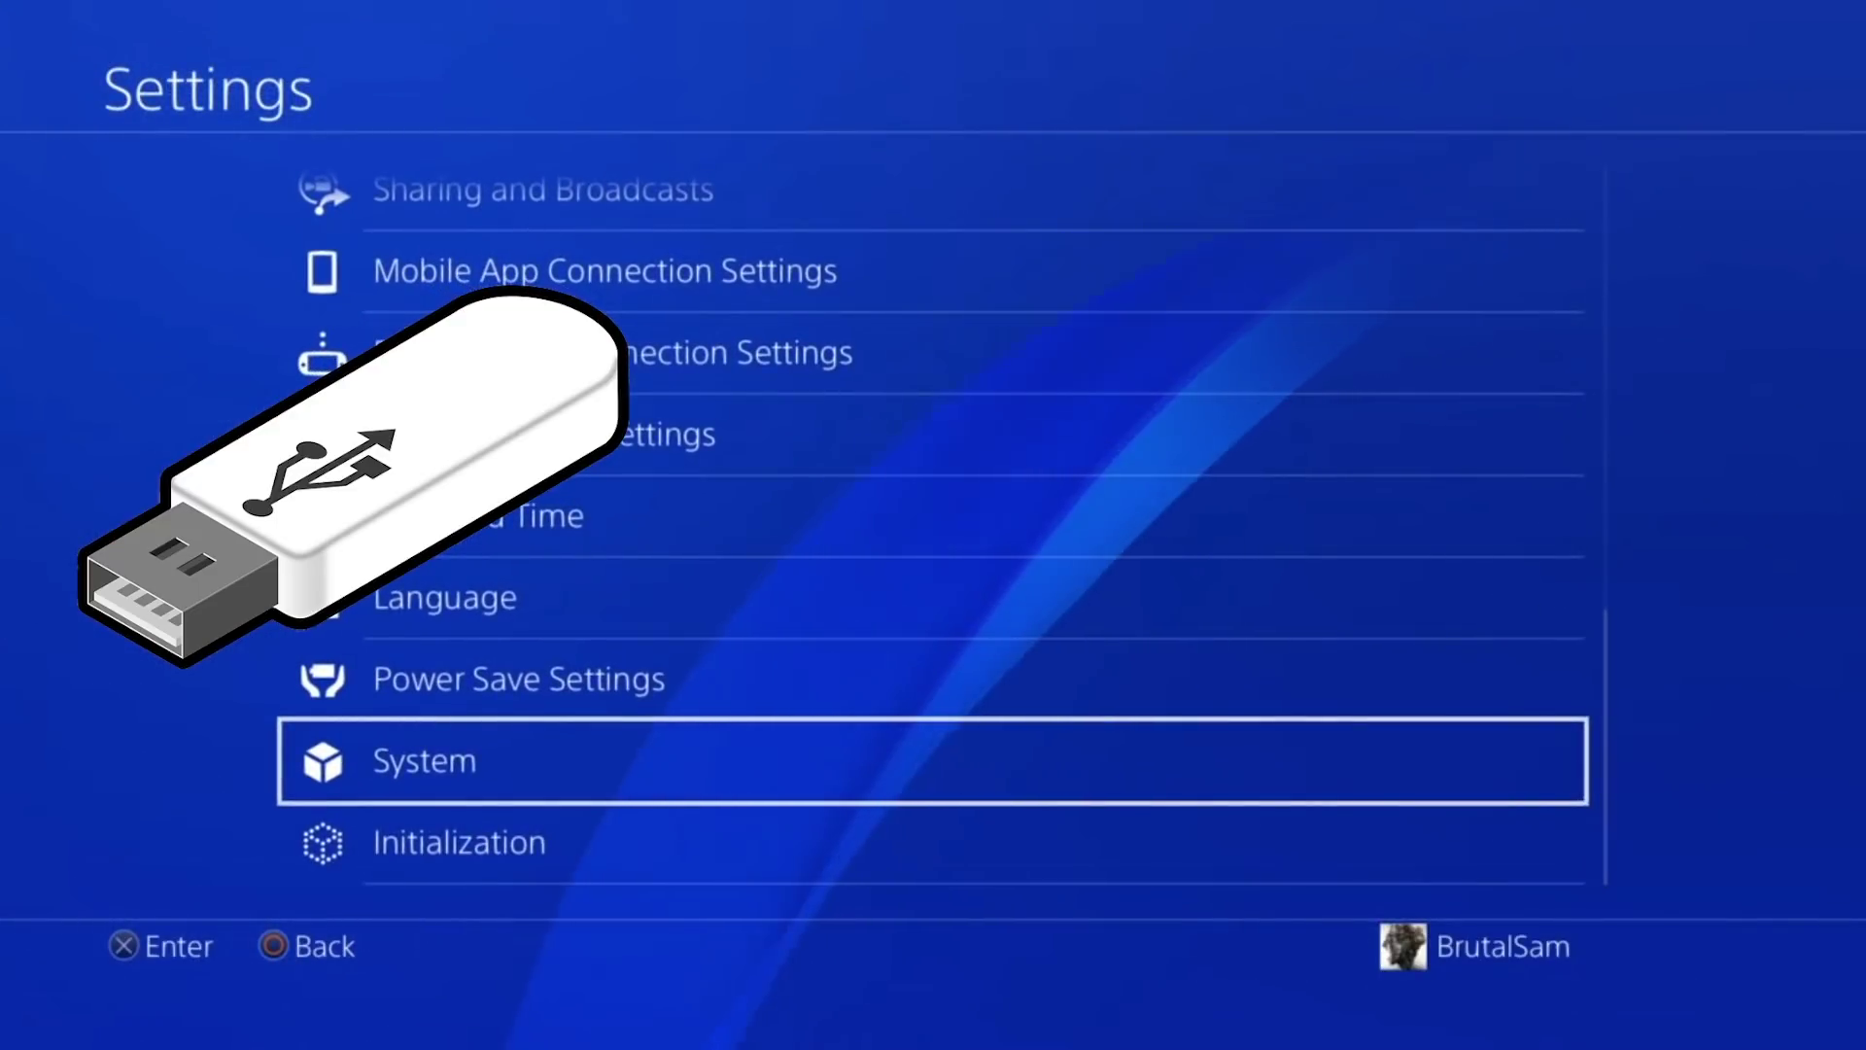
key(Return)
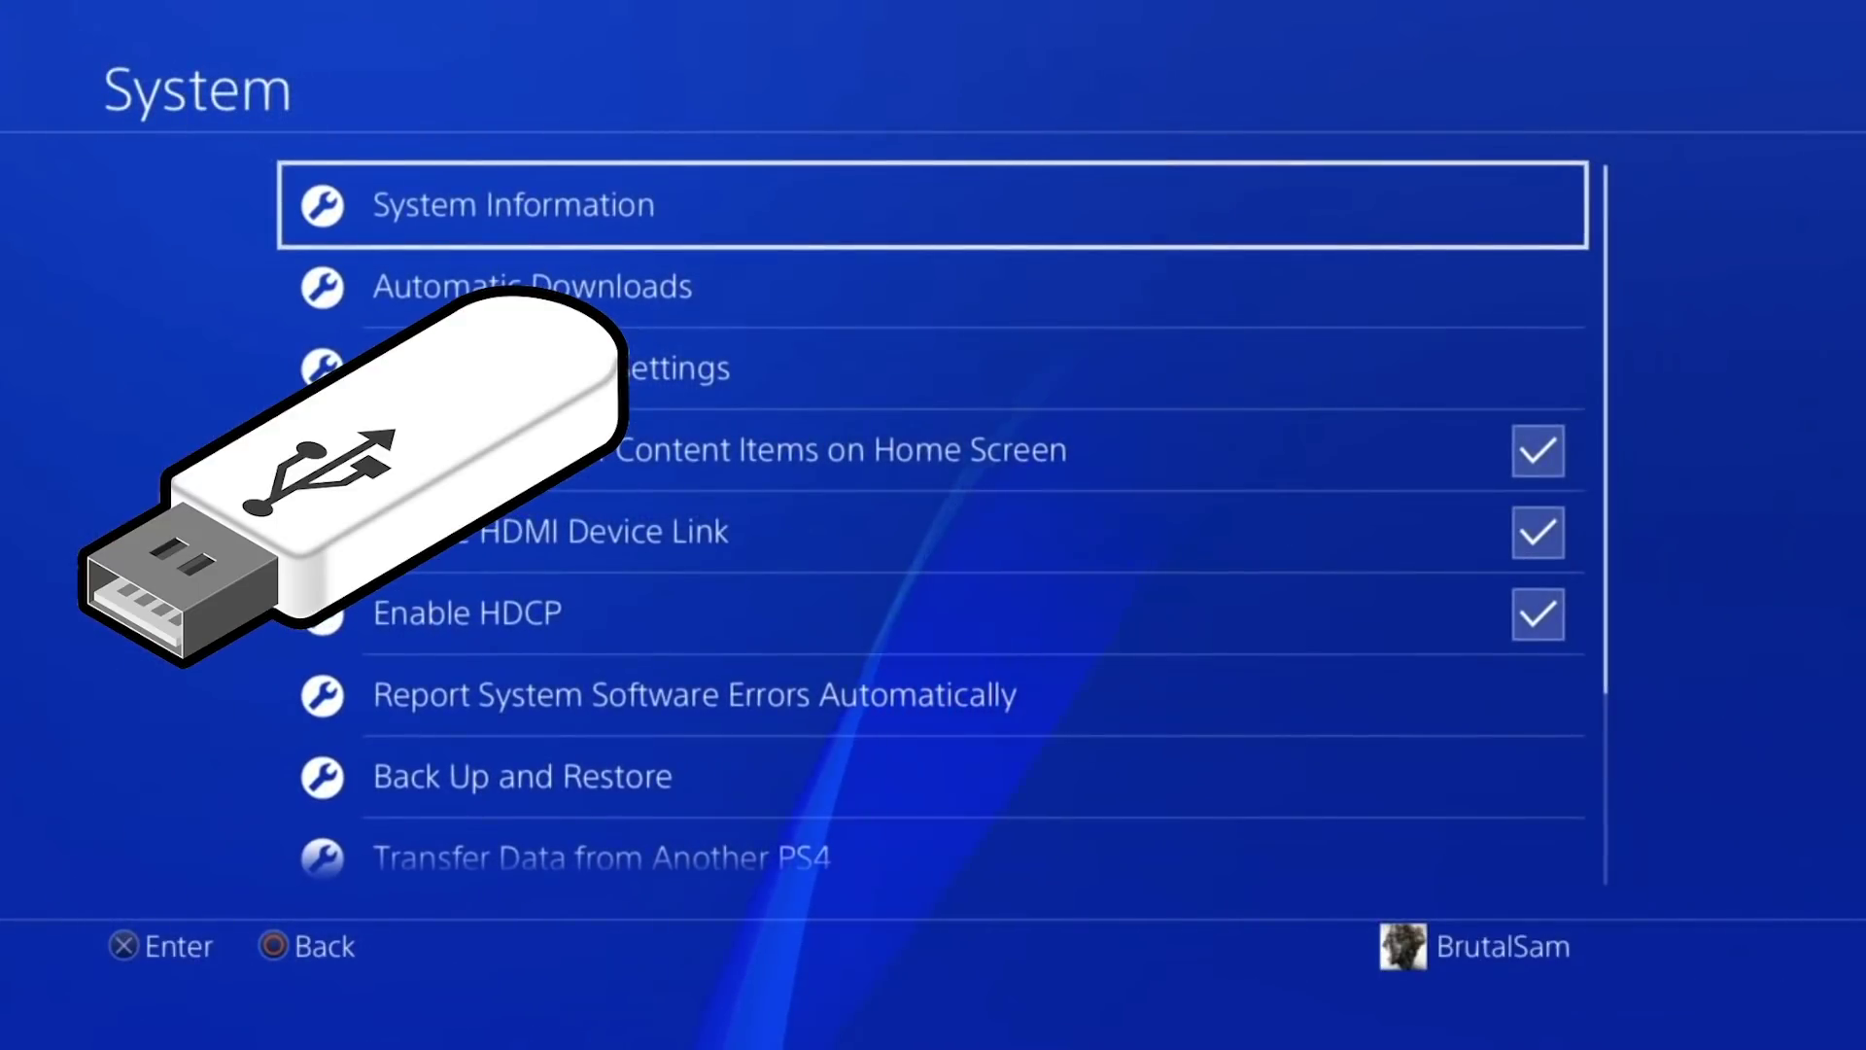
- Open Automatic Downloads and confirm that System Software Update Files stays unchecked
key(Down)
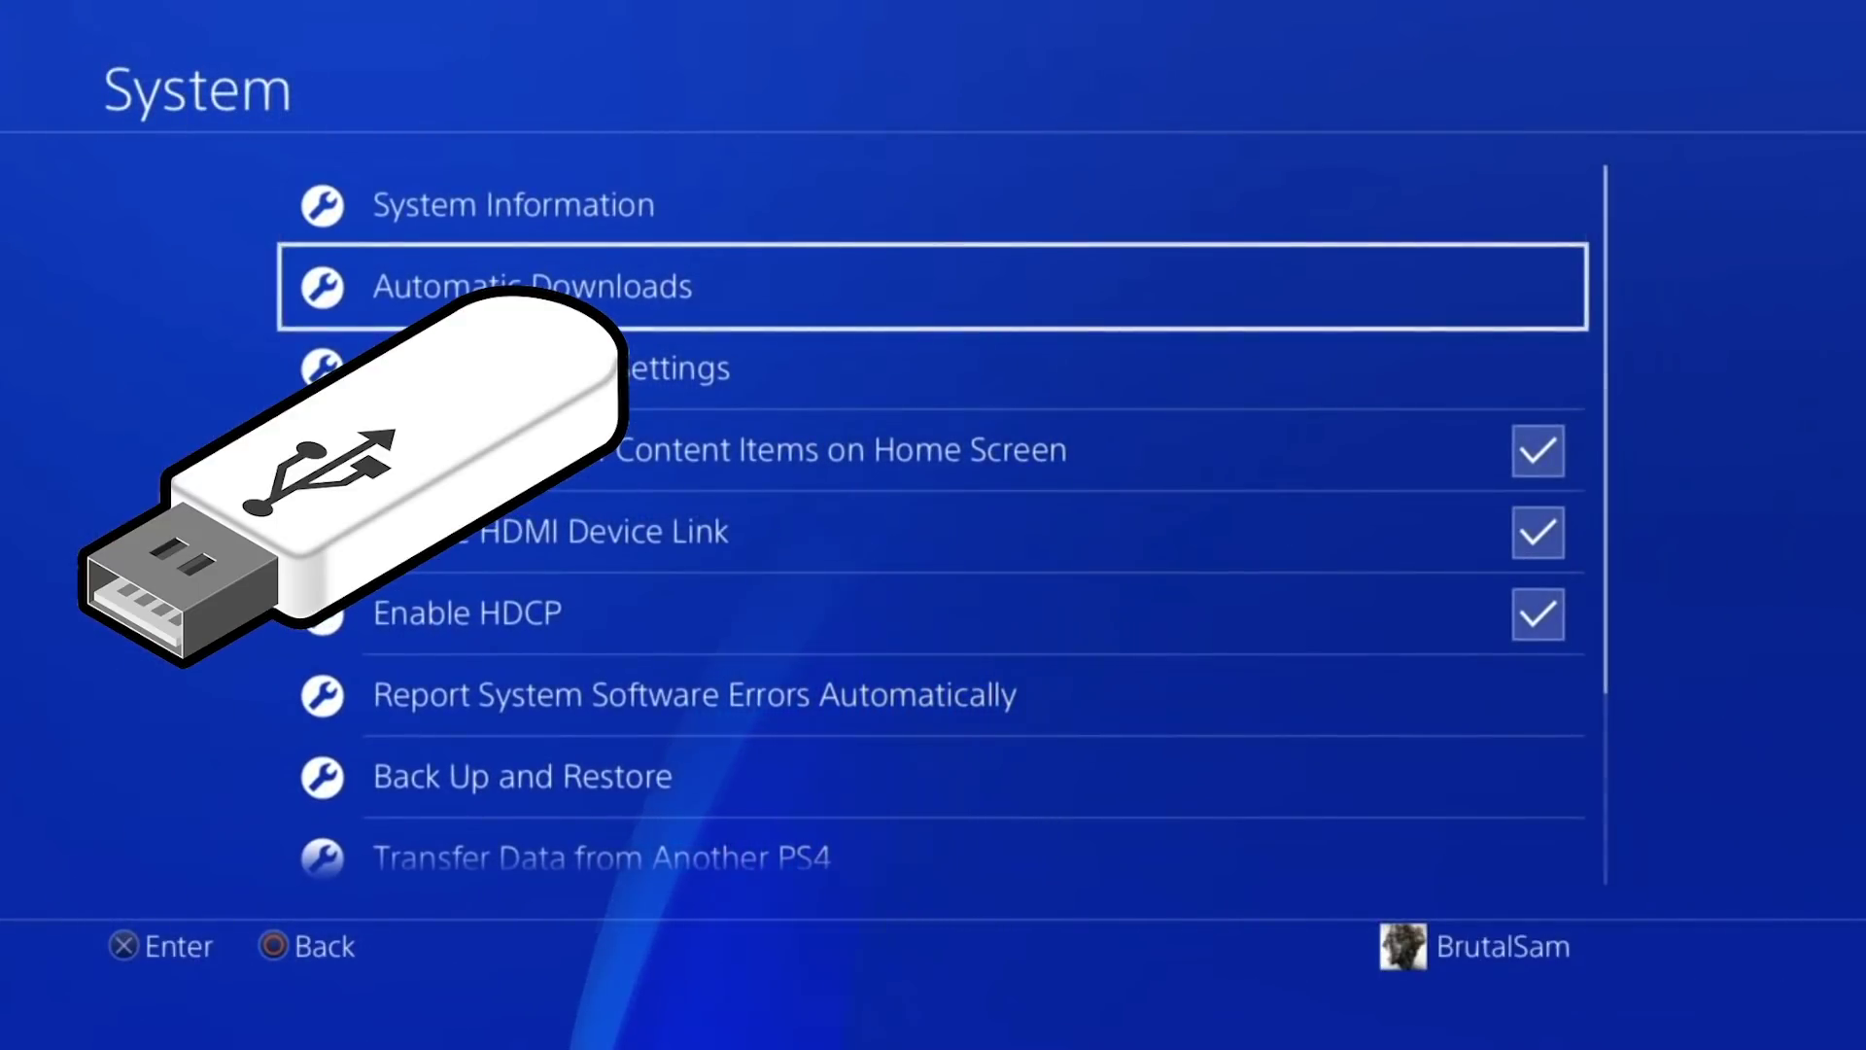
key(Return)
key(Down)
key(Down)
key(Down)
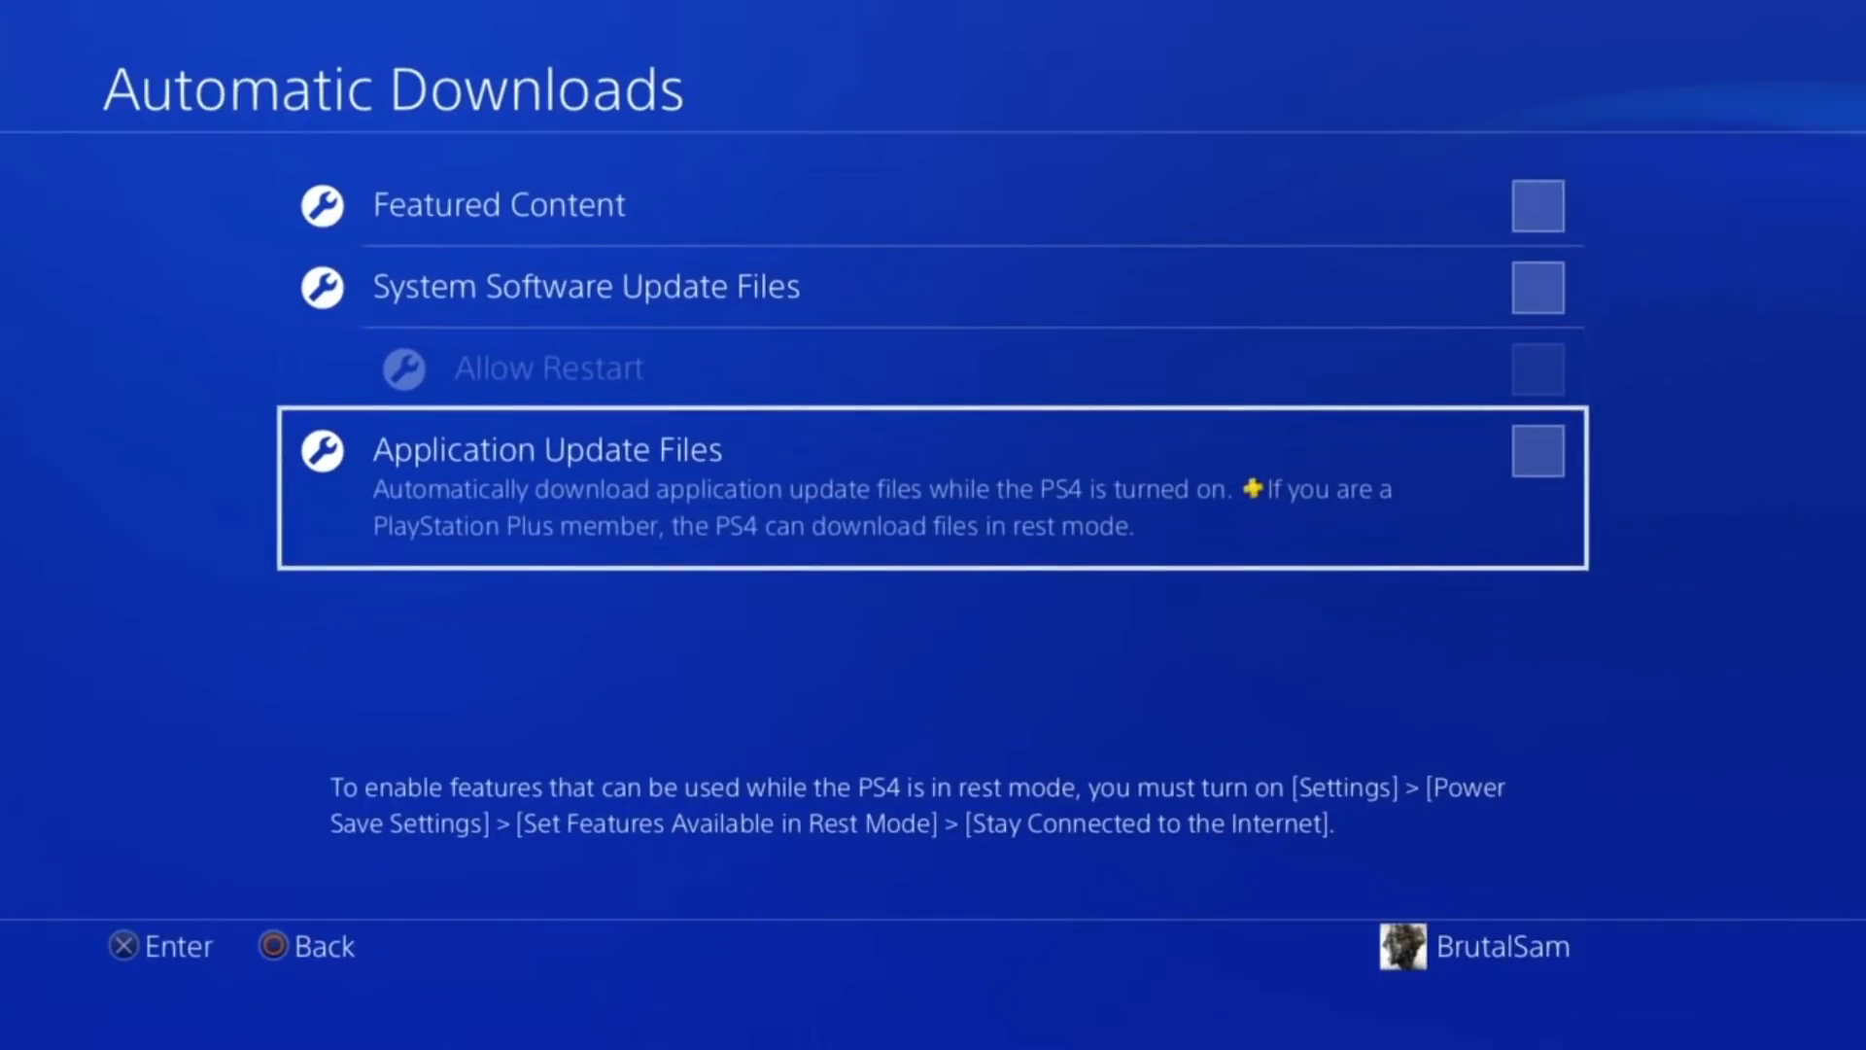
key(Up)
key(Up)
key(Up)
key(Down)
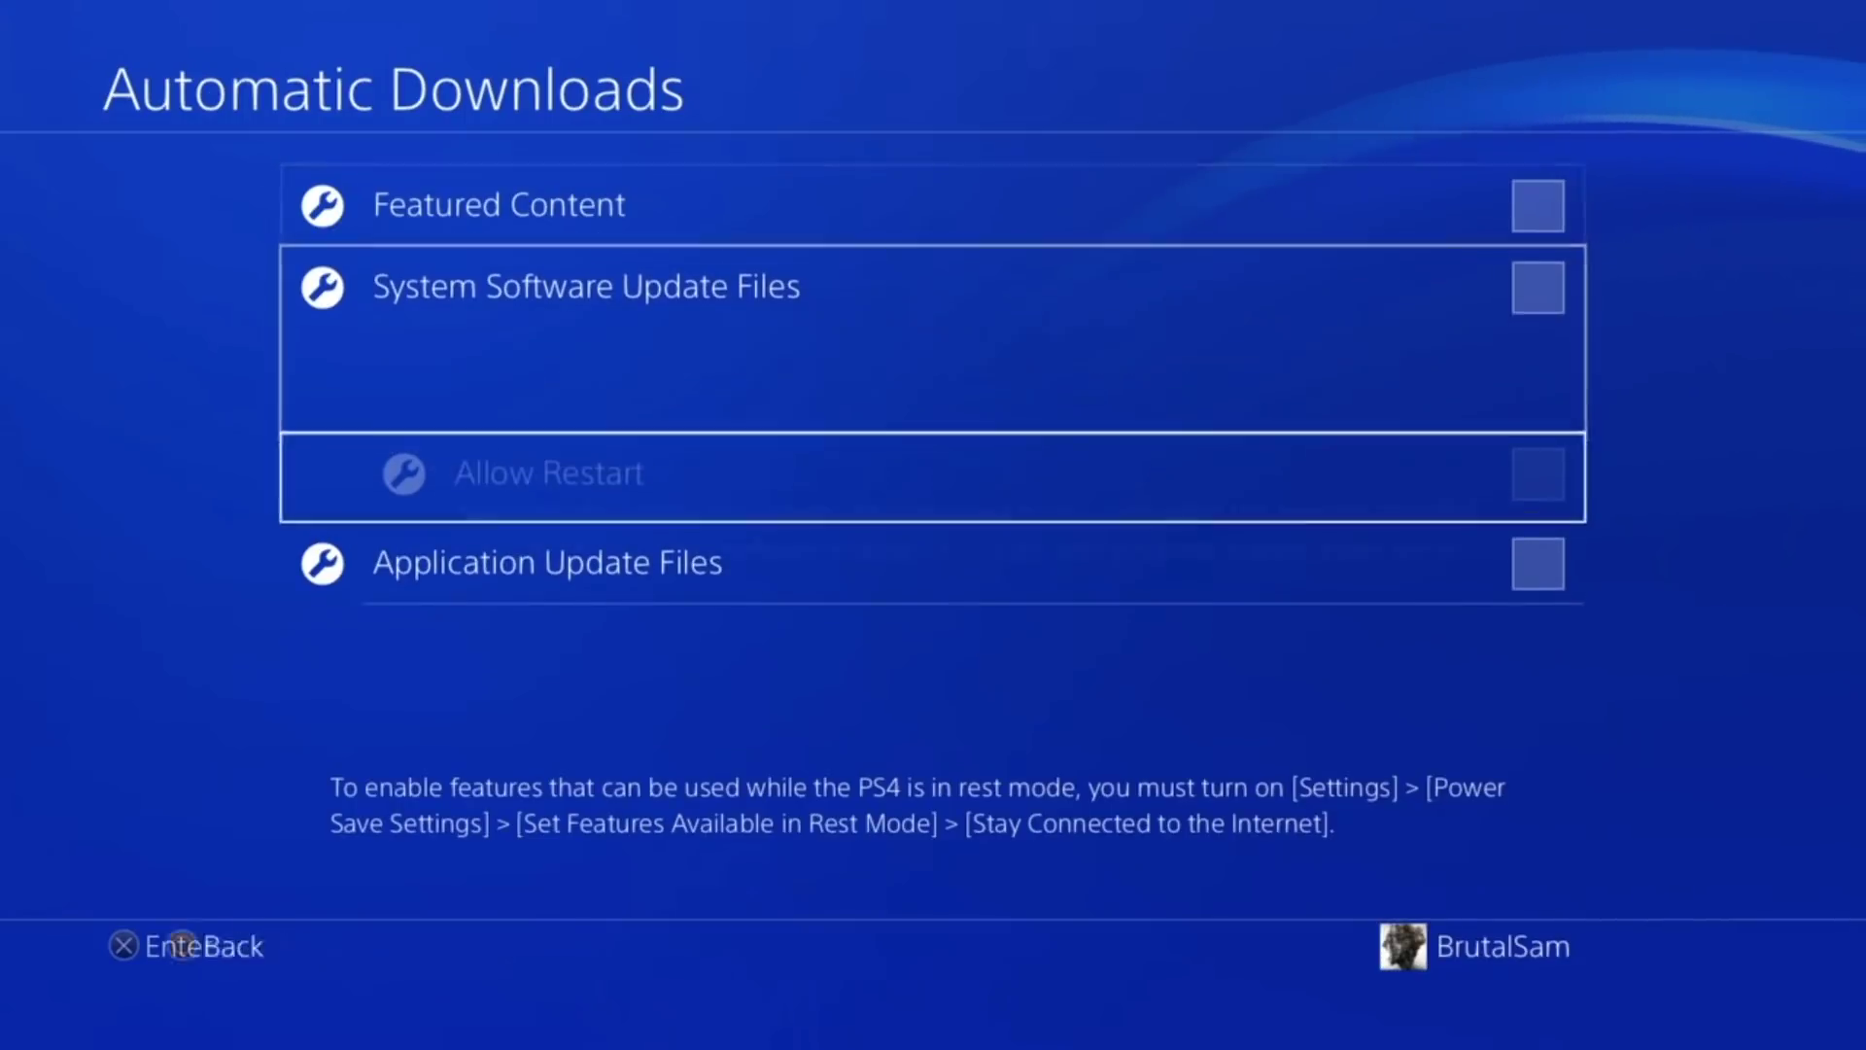
key(Down)
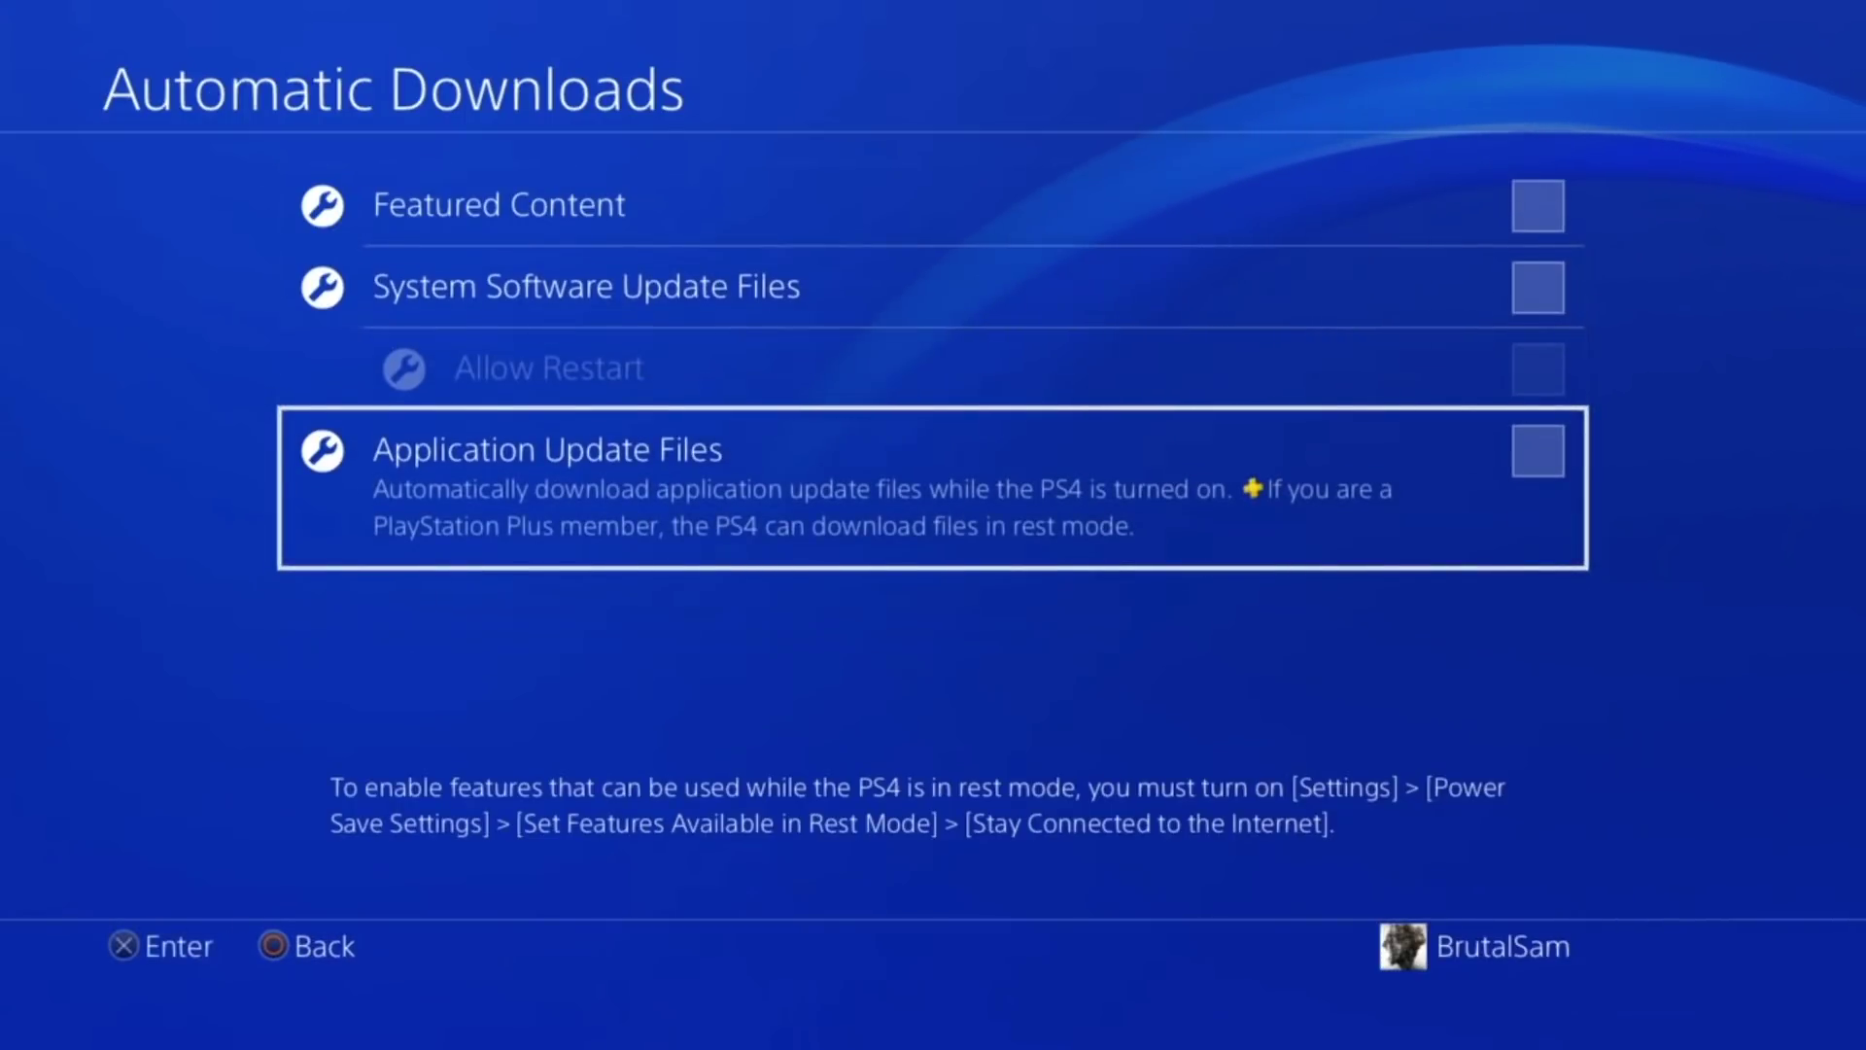
- Start a custom internet connection setup over a LAN cable from Network settings
key(Up)
key(Escape)
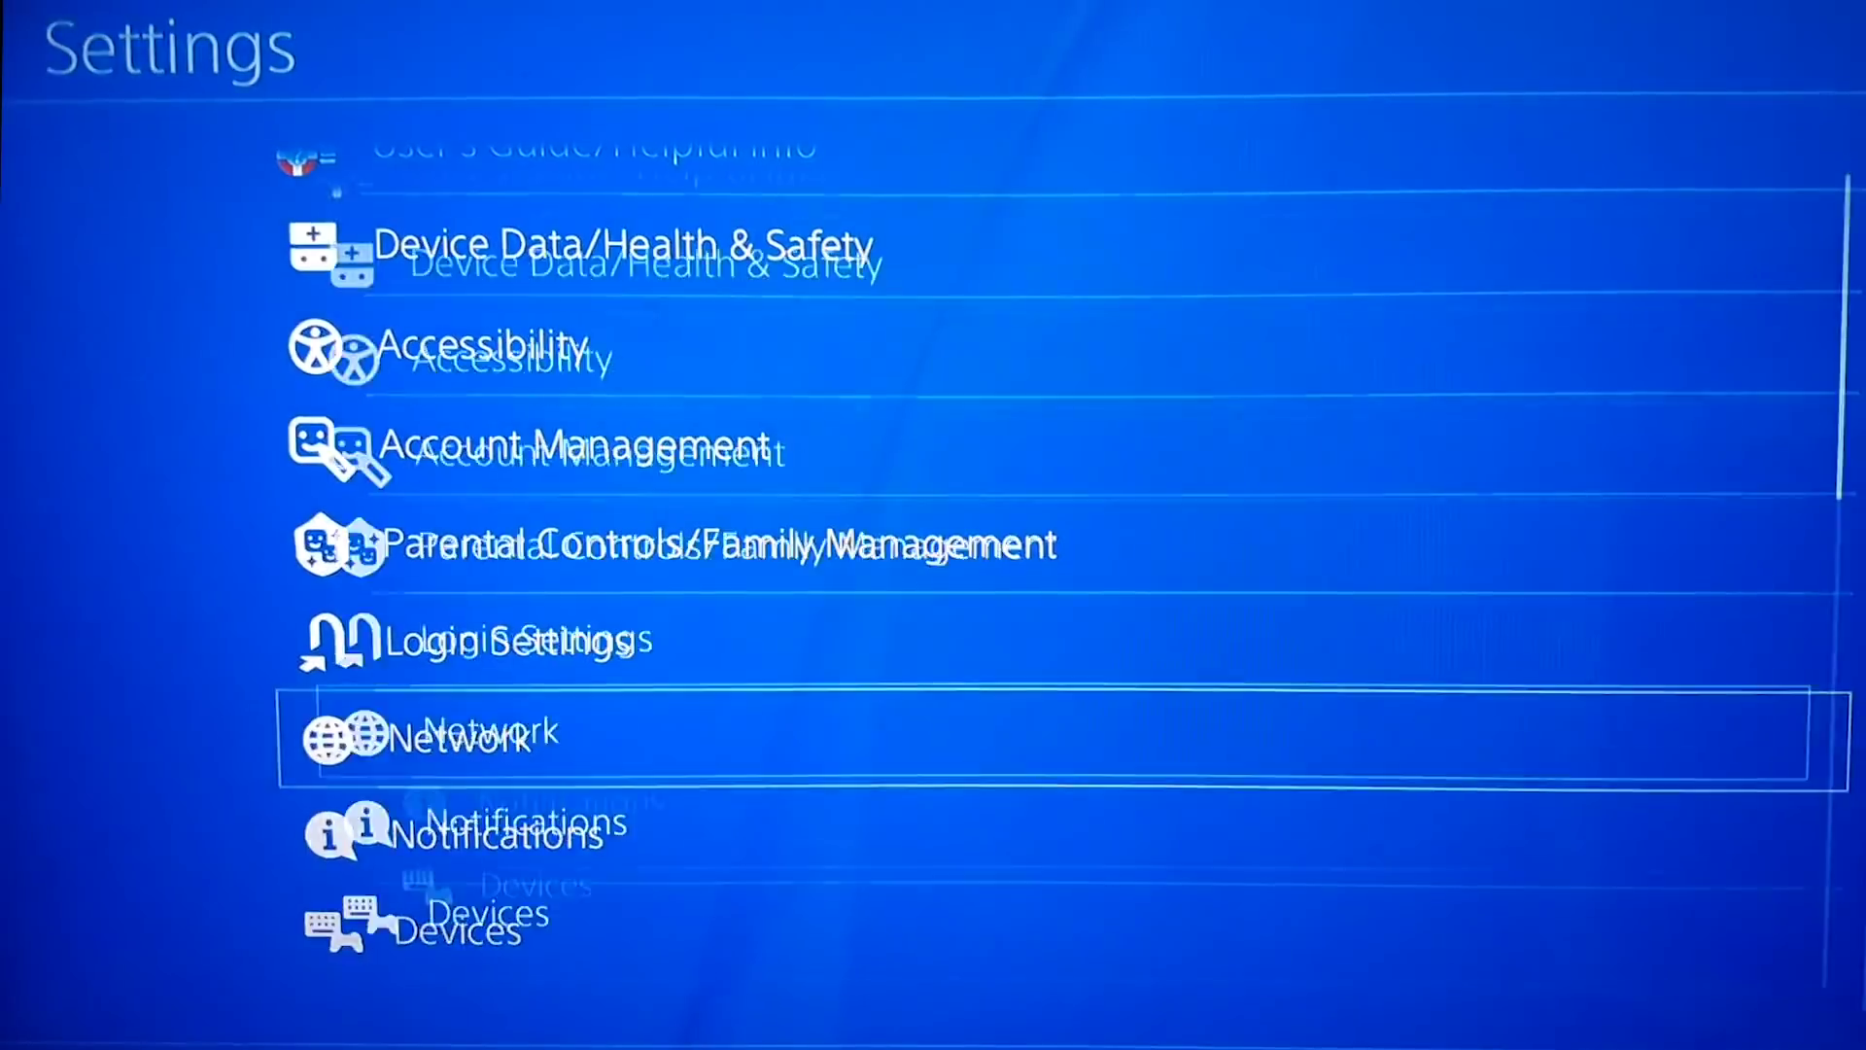
key(Return)
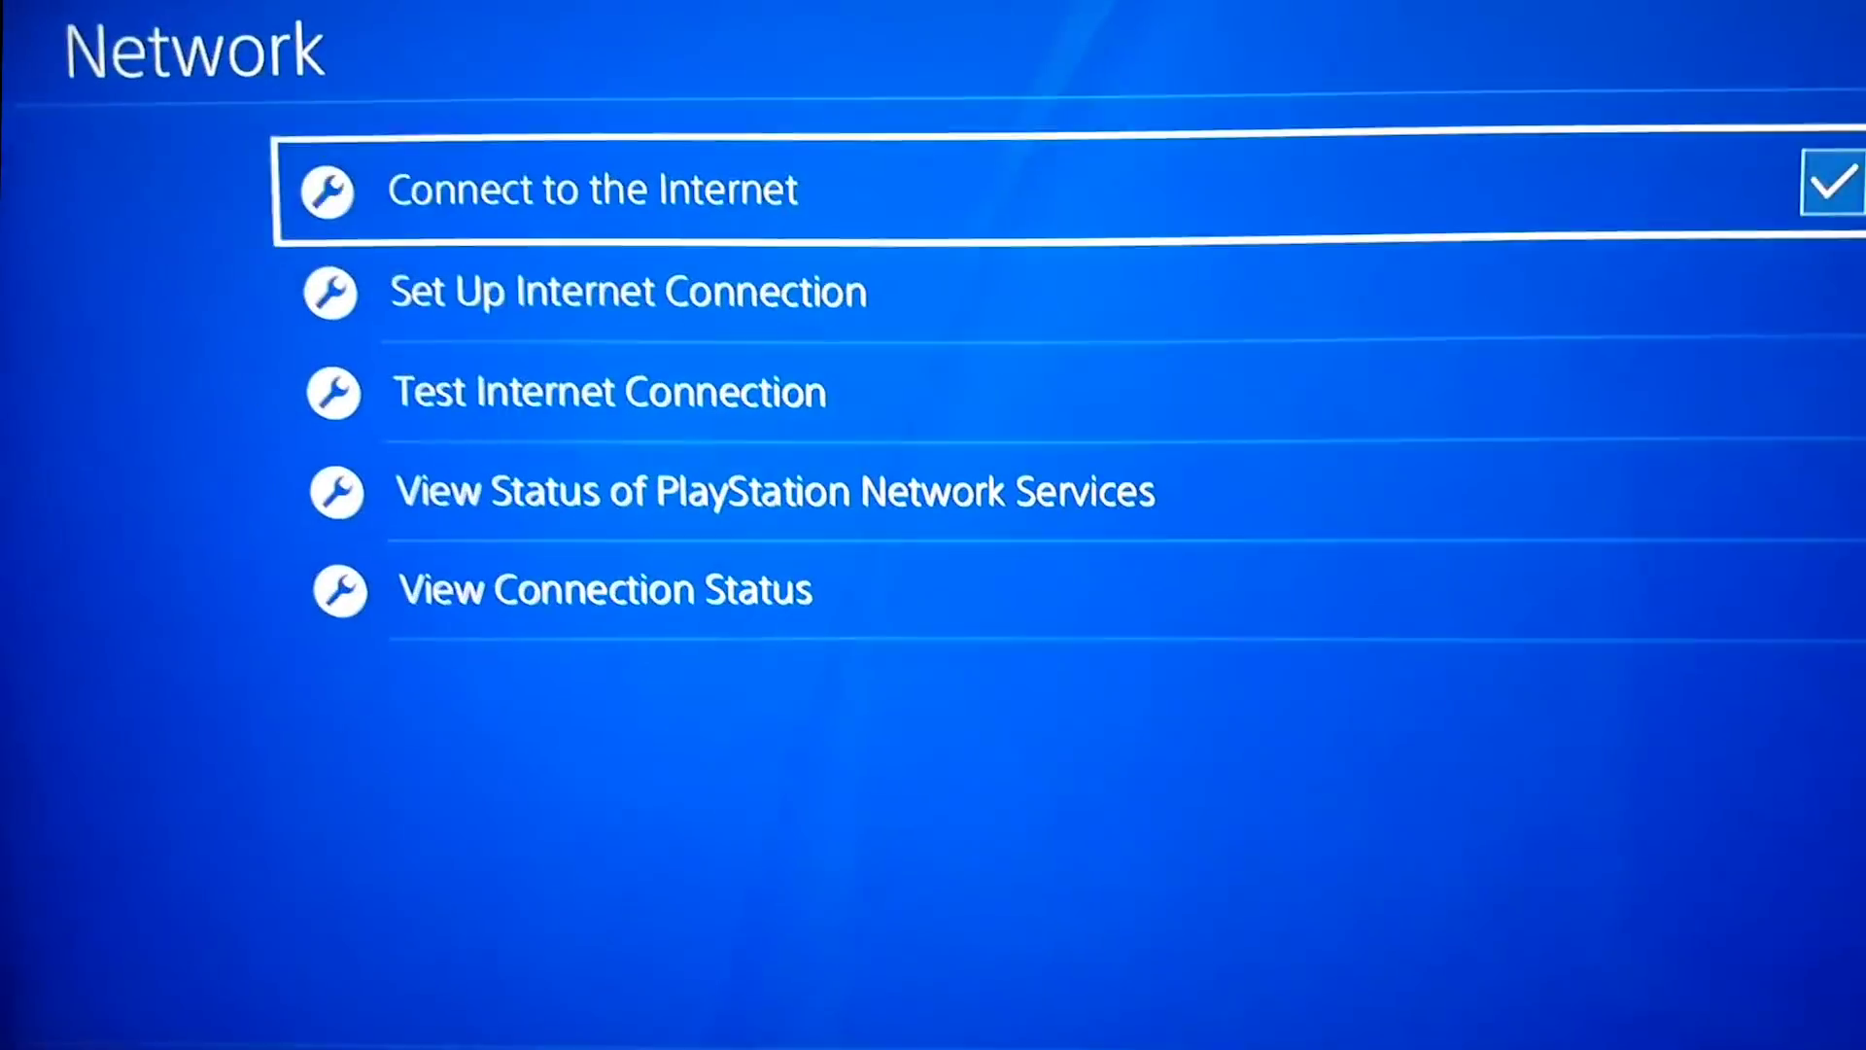
key(Down)
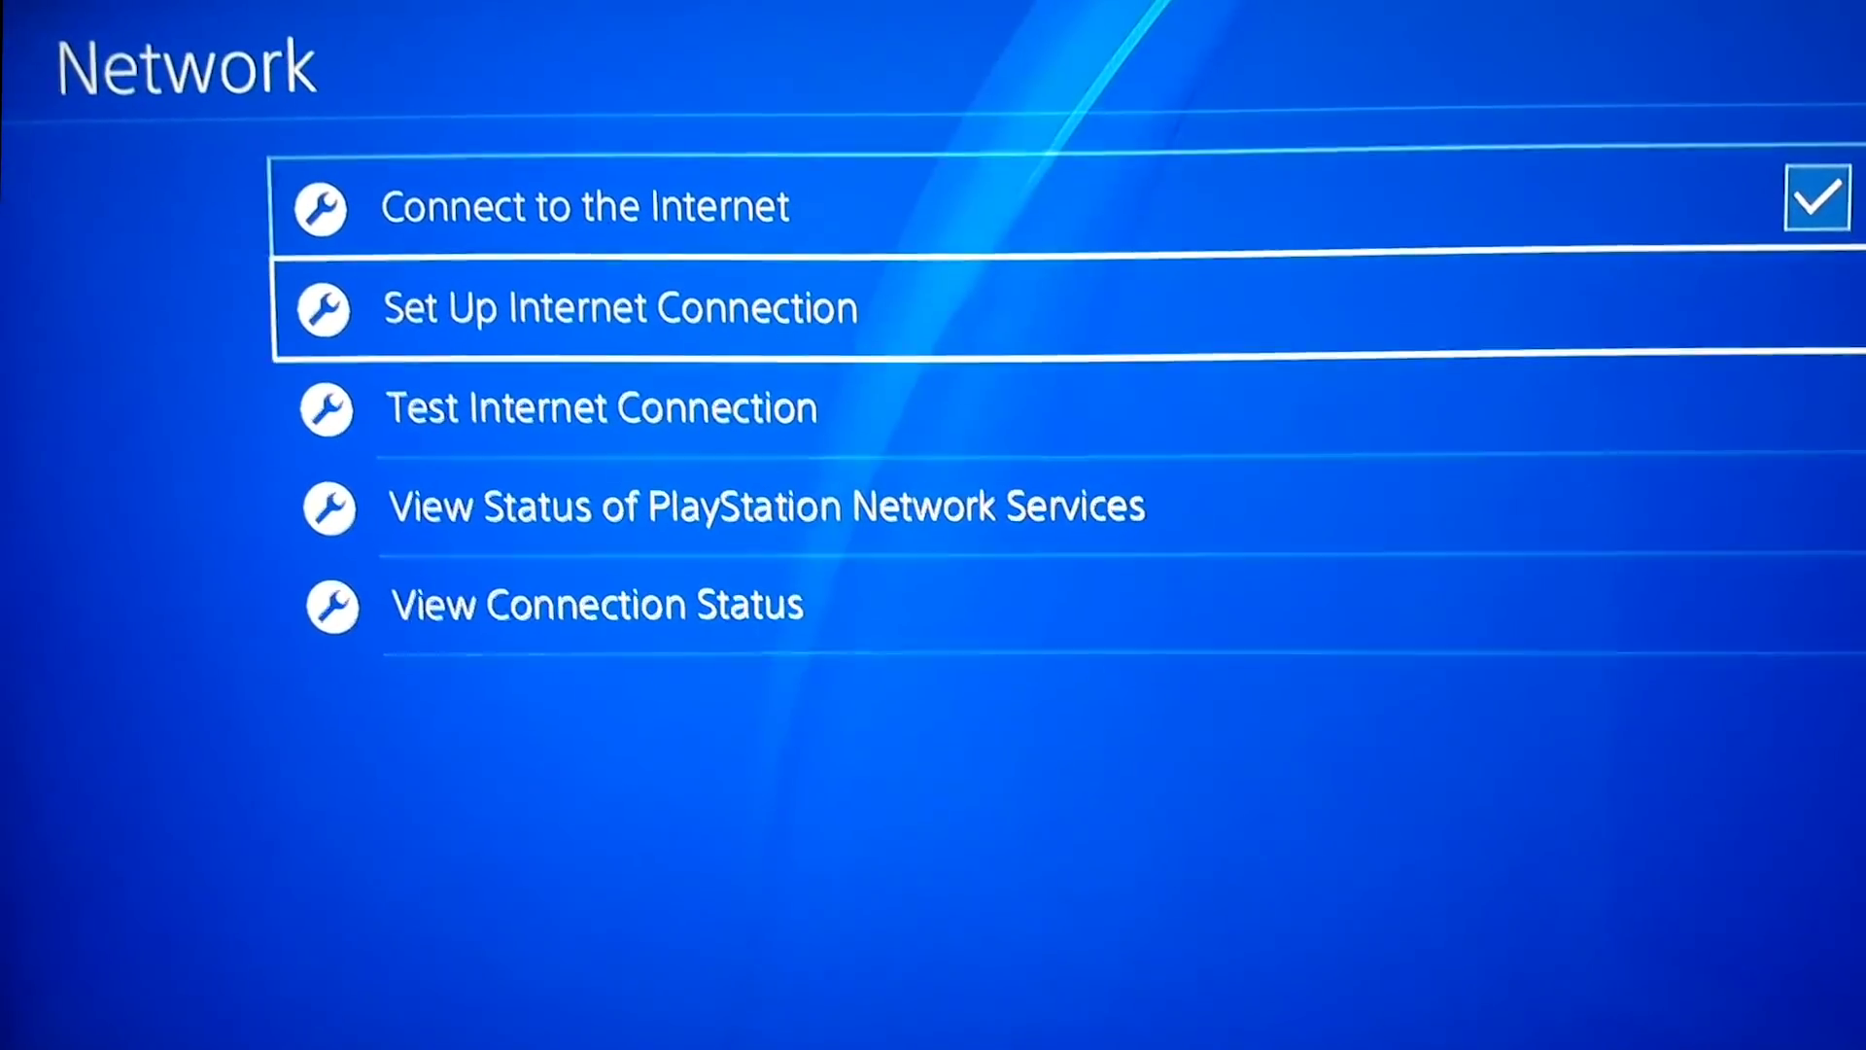
key(Return)
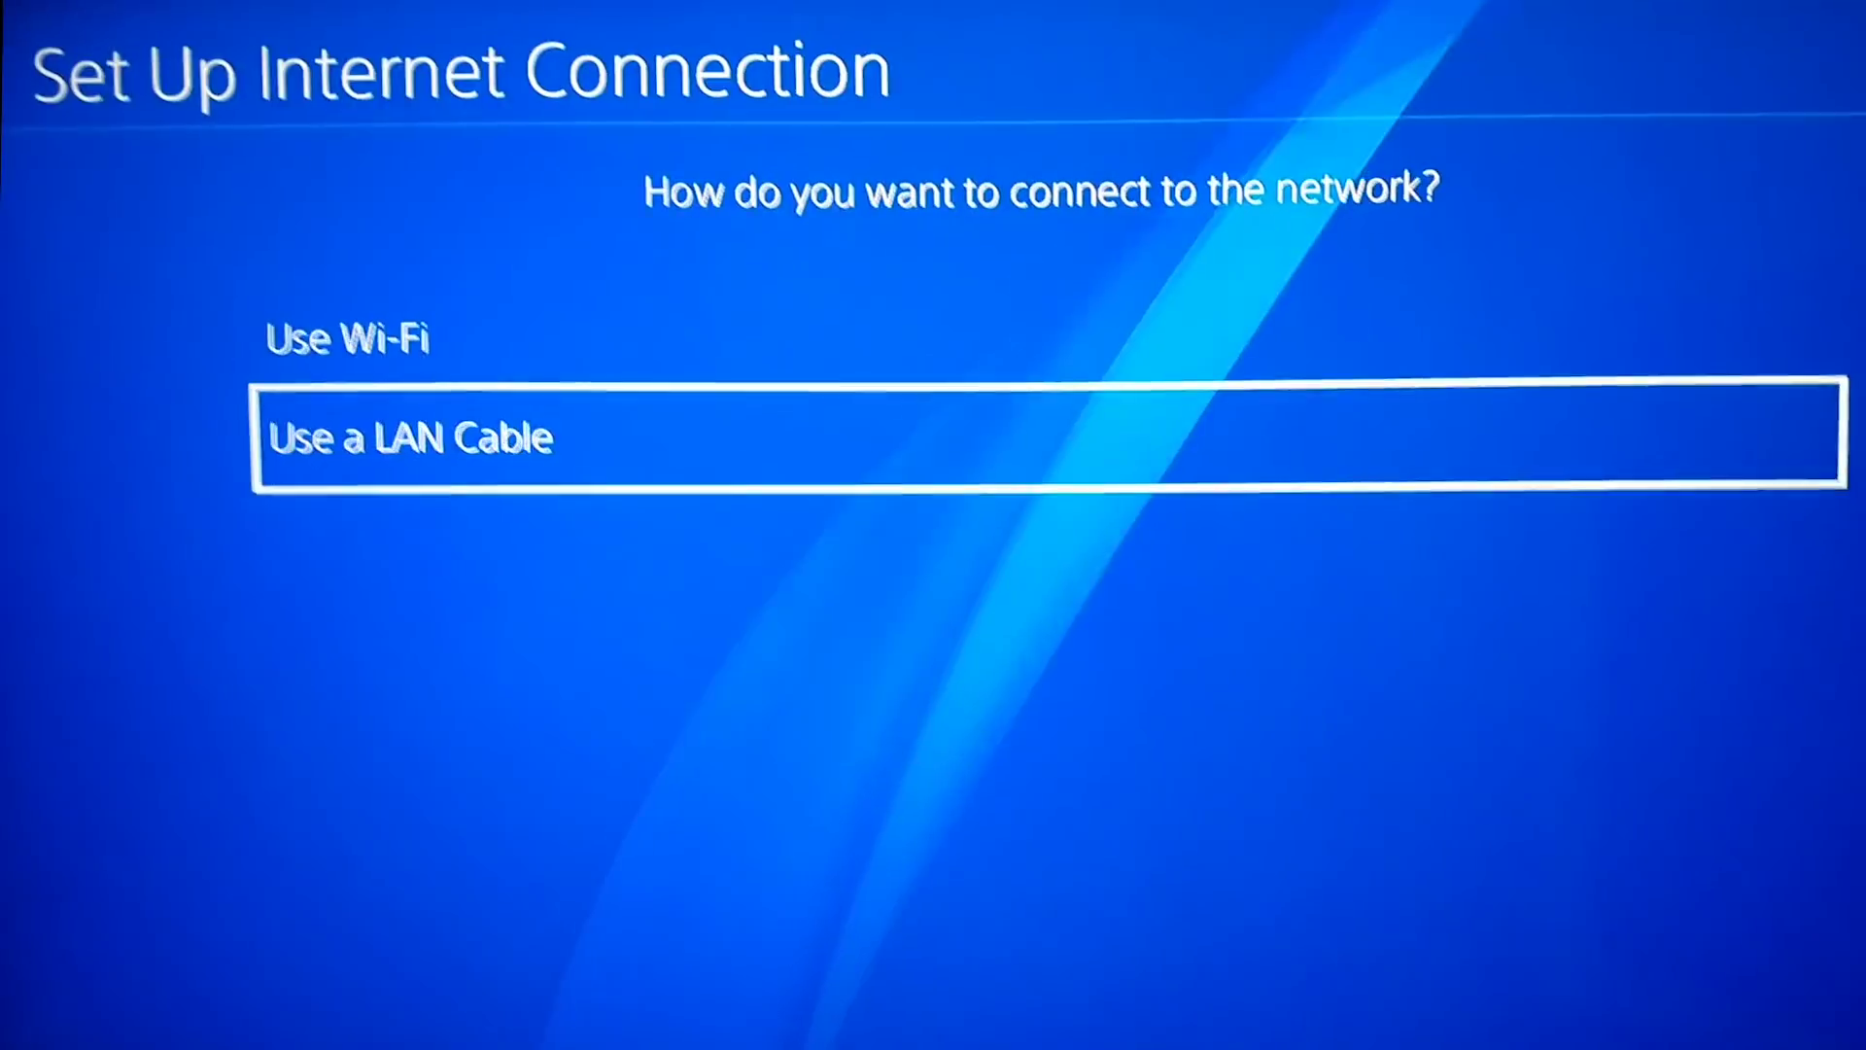
key(Return)
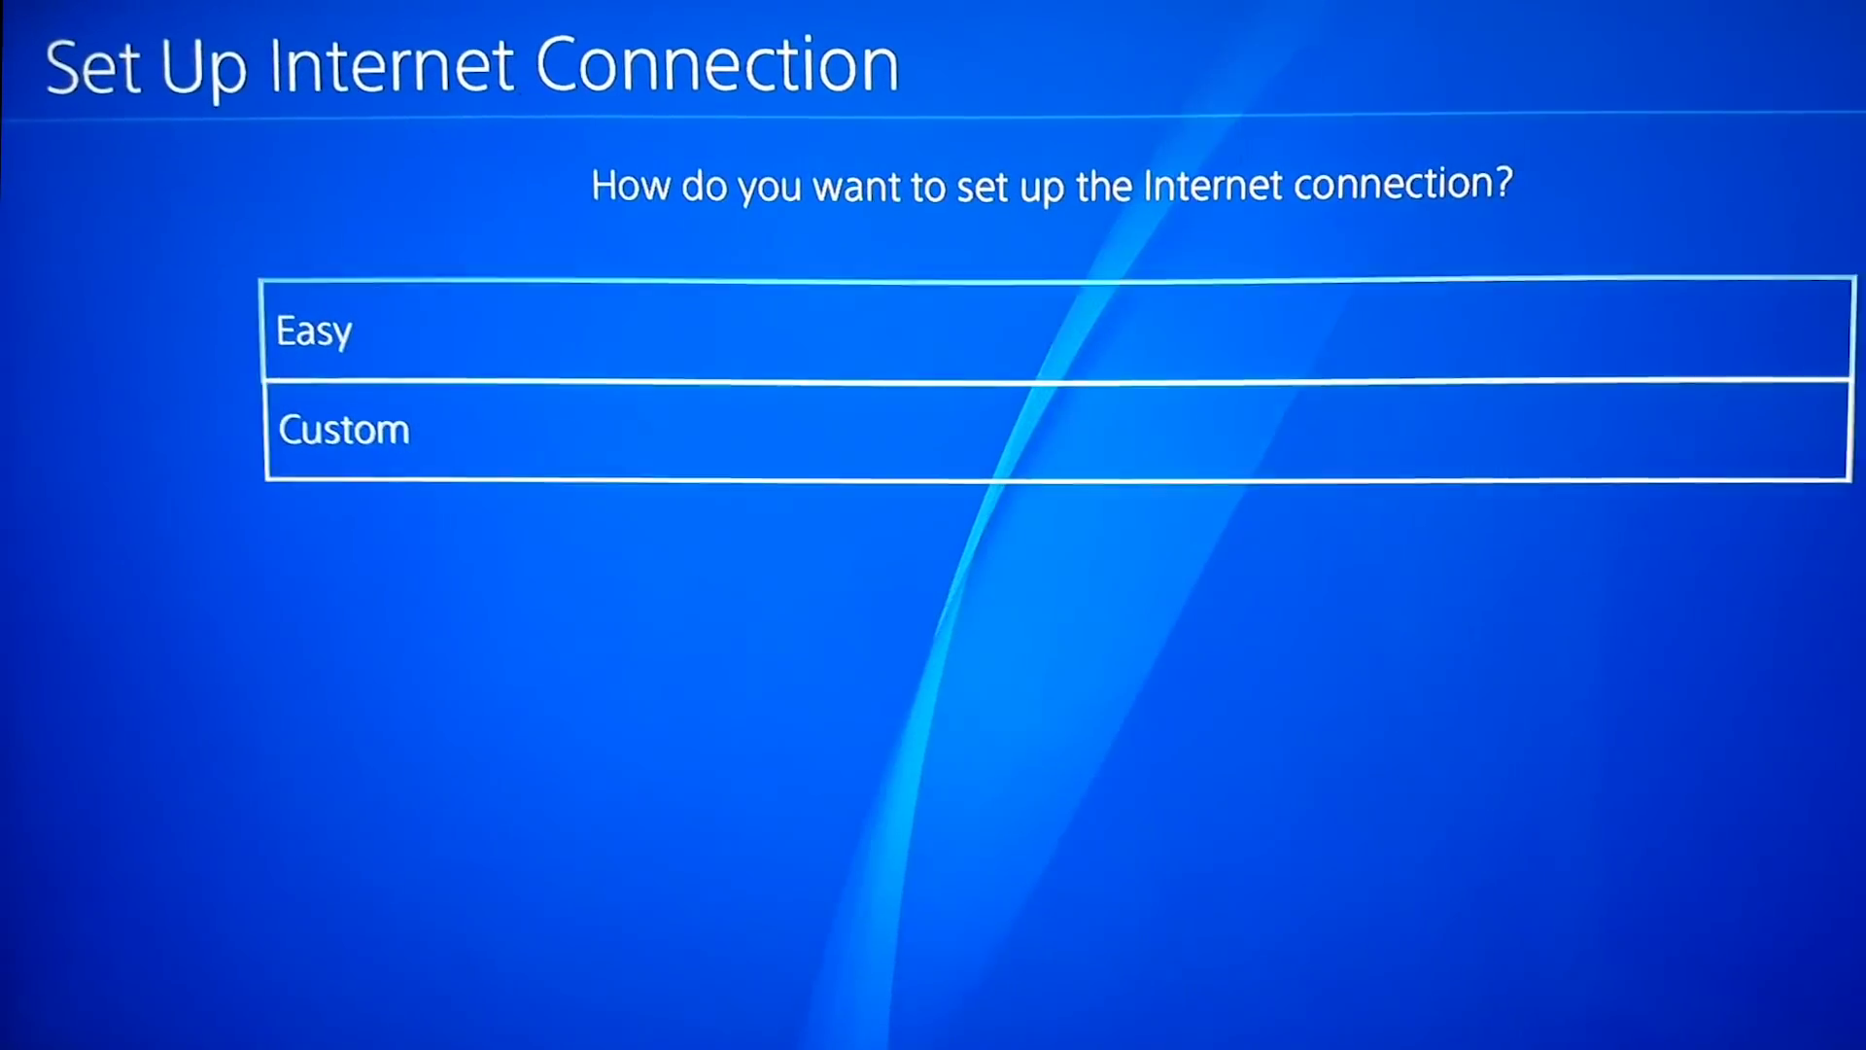
key(Down)
key(Return)
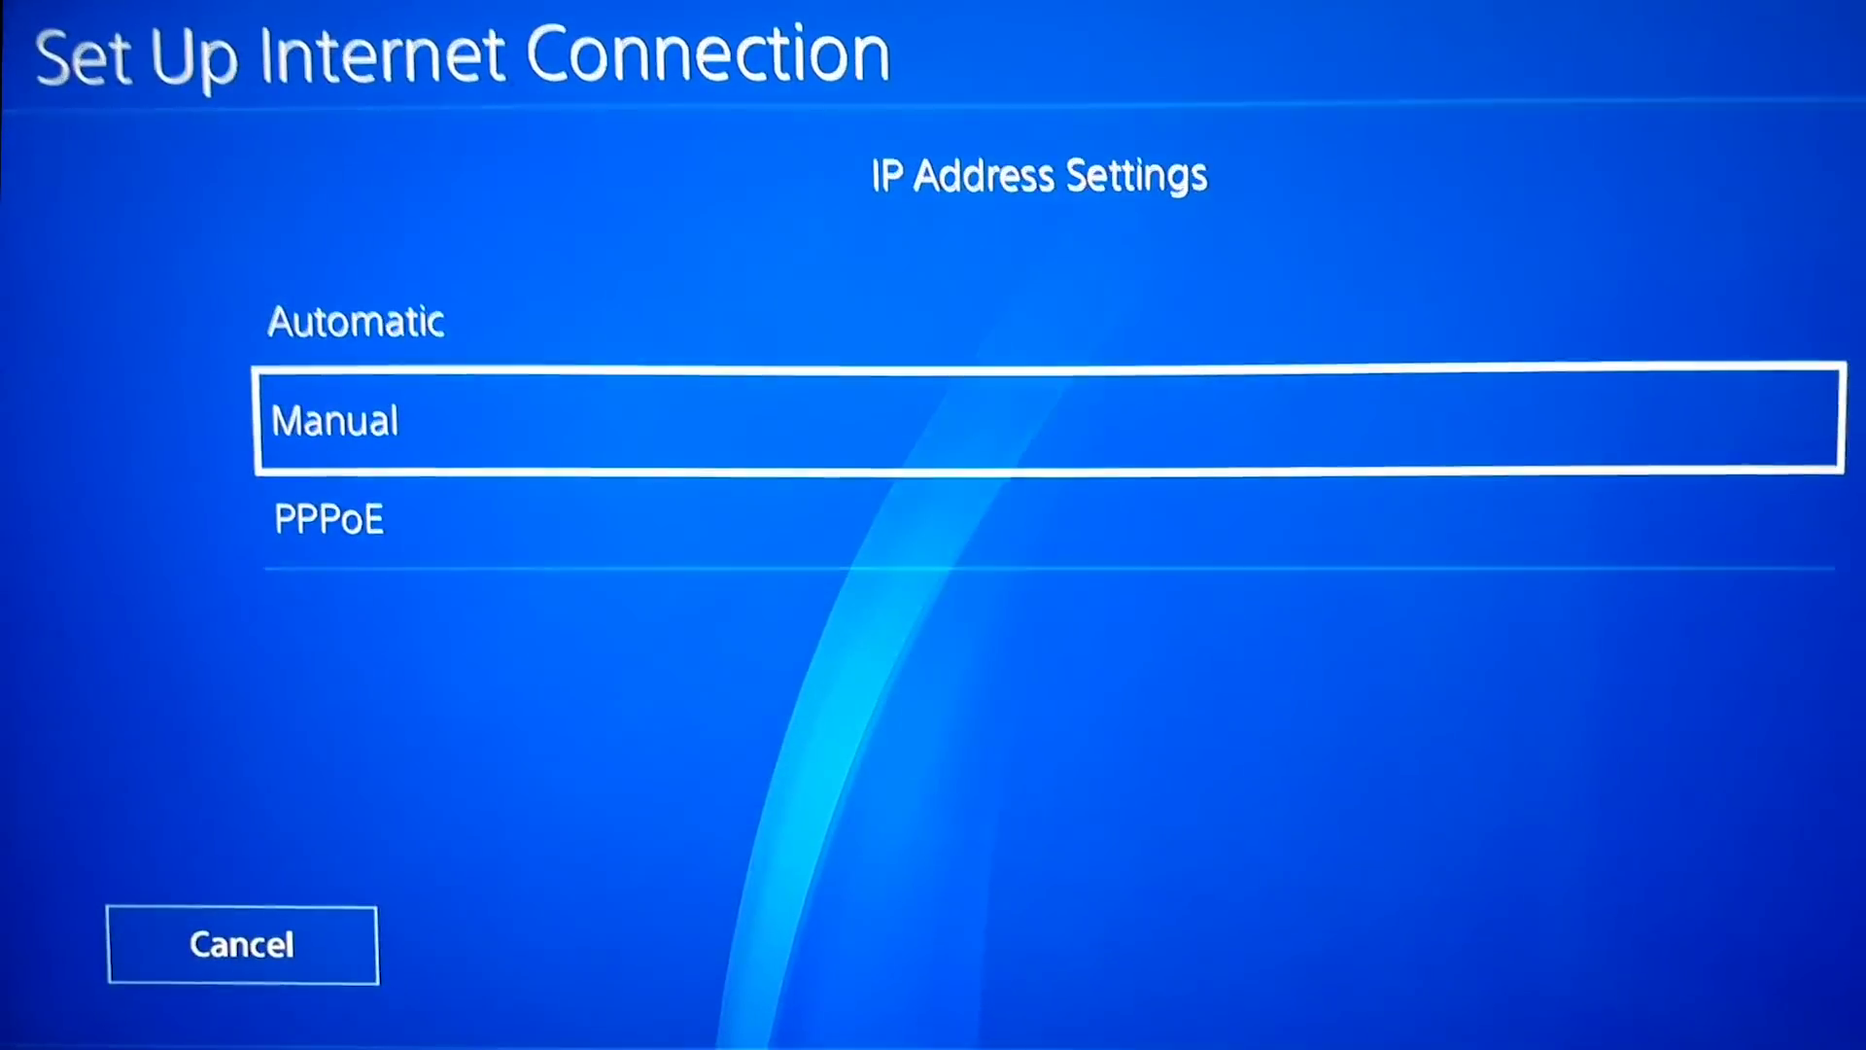
- Choose manual IP settings with primary DNS 165.227.83.145 and secondary DNS 192.241.221.79
key(Return)
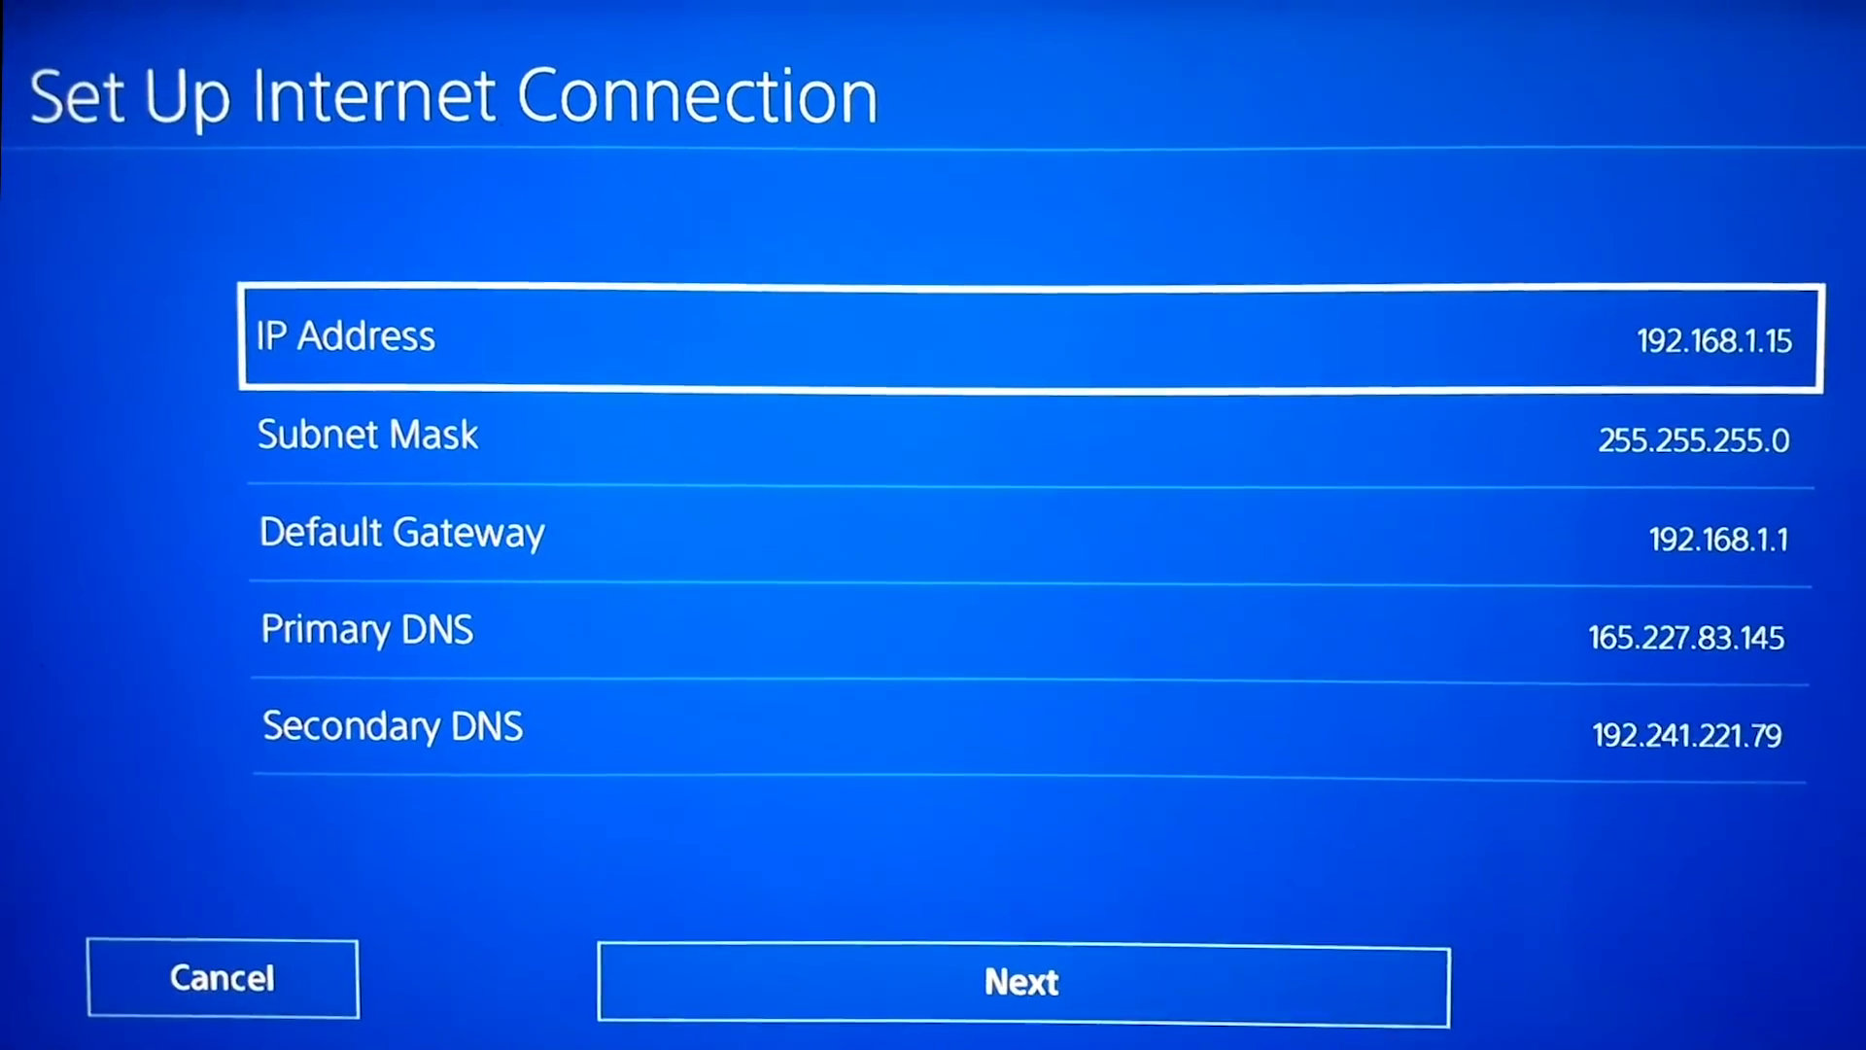
key(Down)
key(Down)
key(Down)
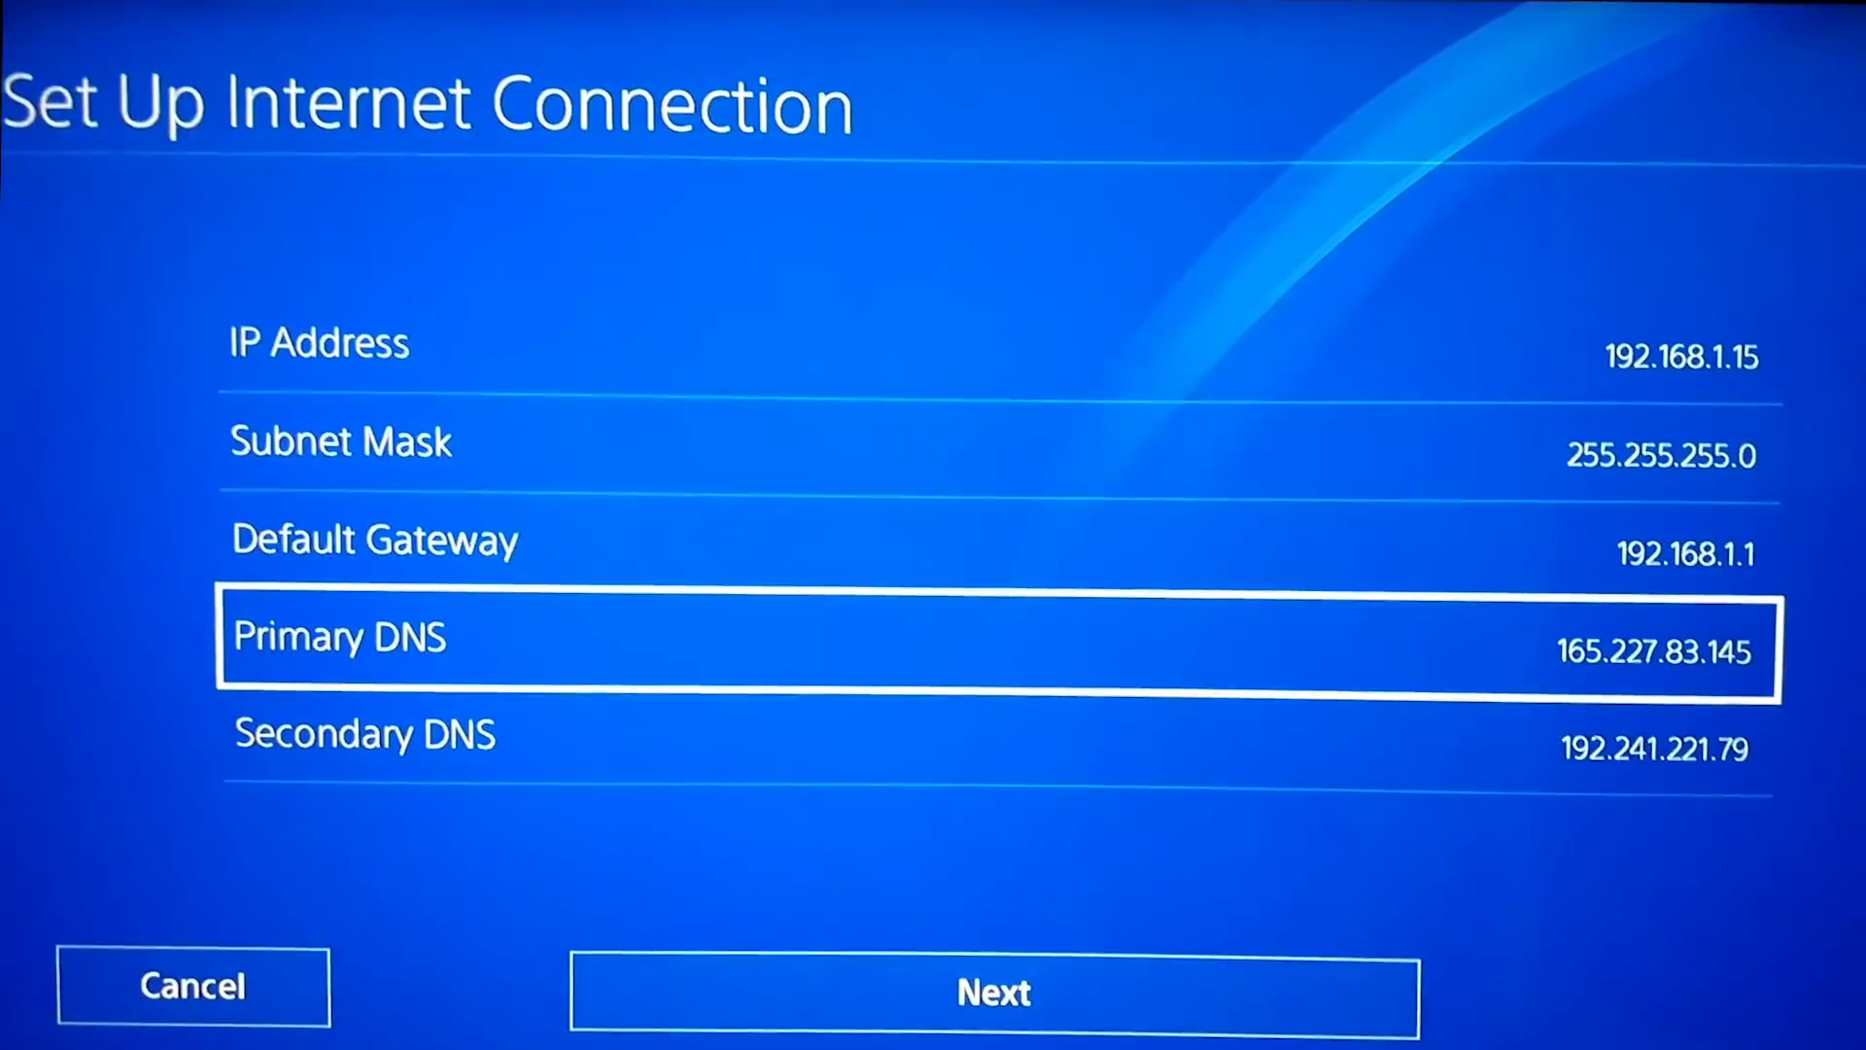
key(Return)
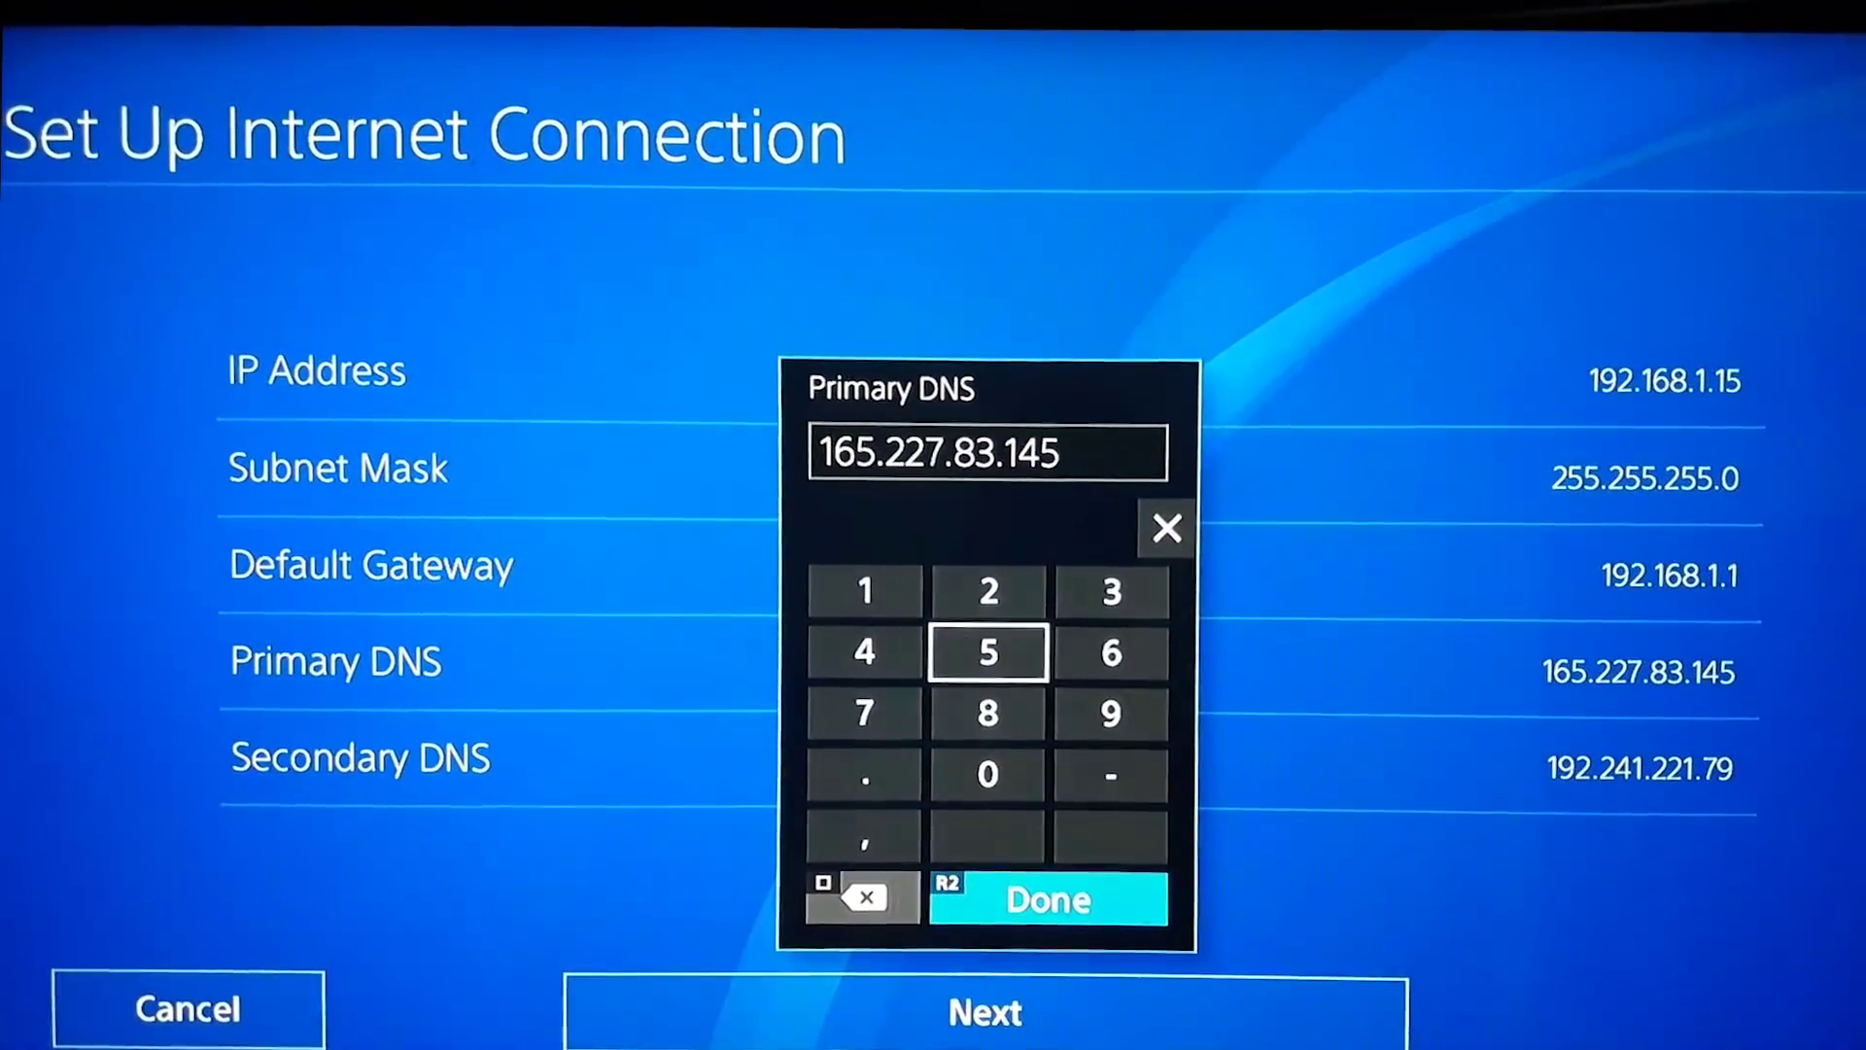
key(Return)
key(Down)
key(Return)
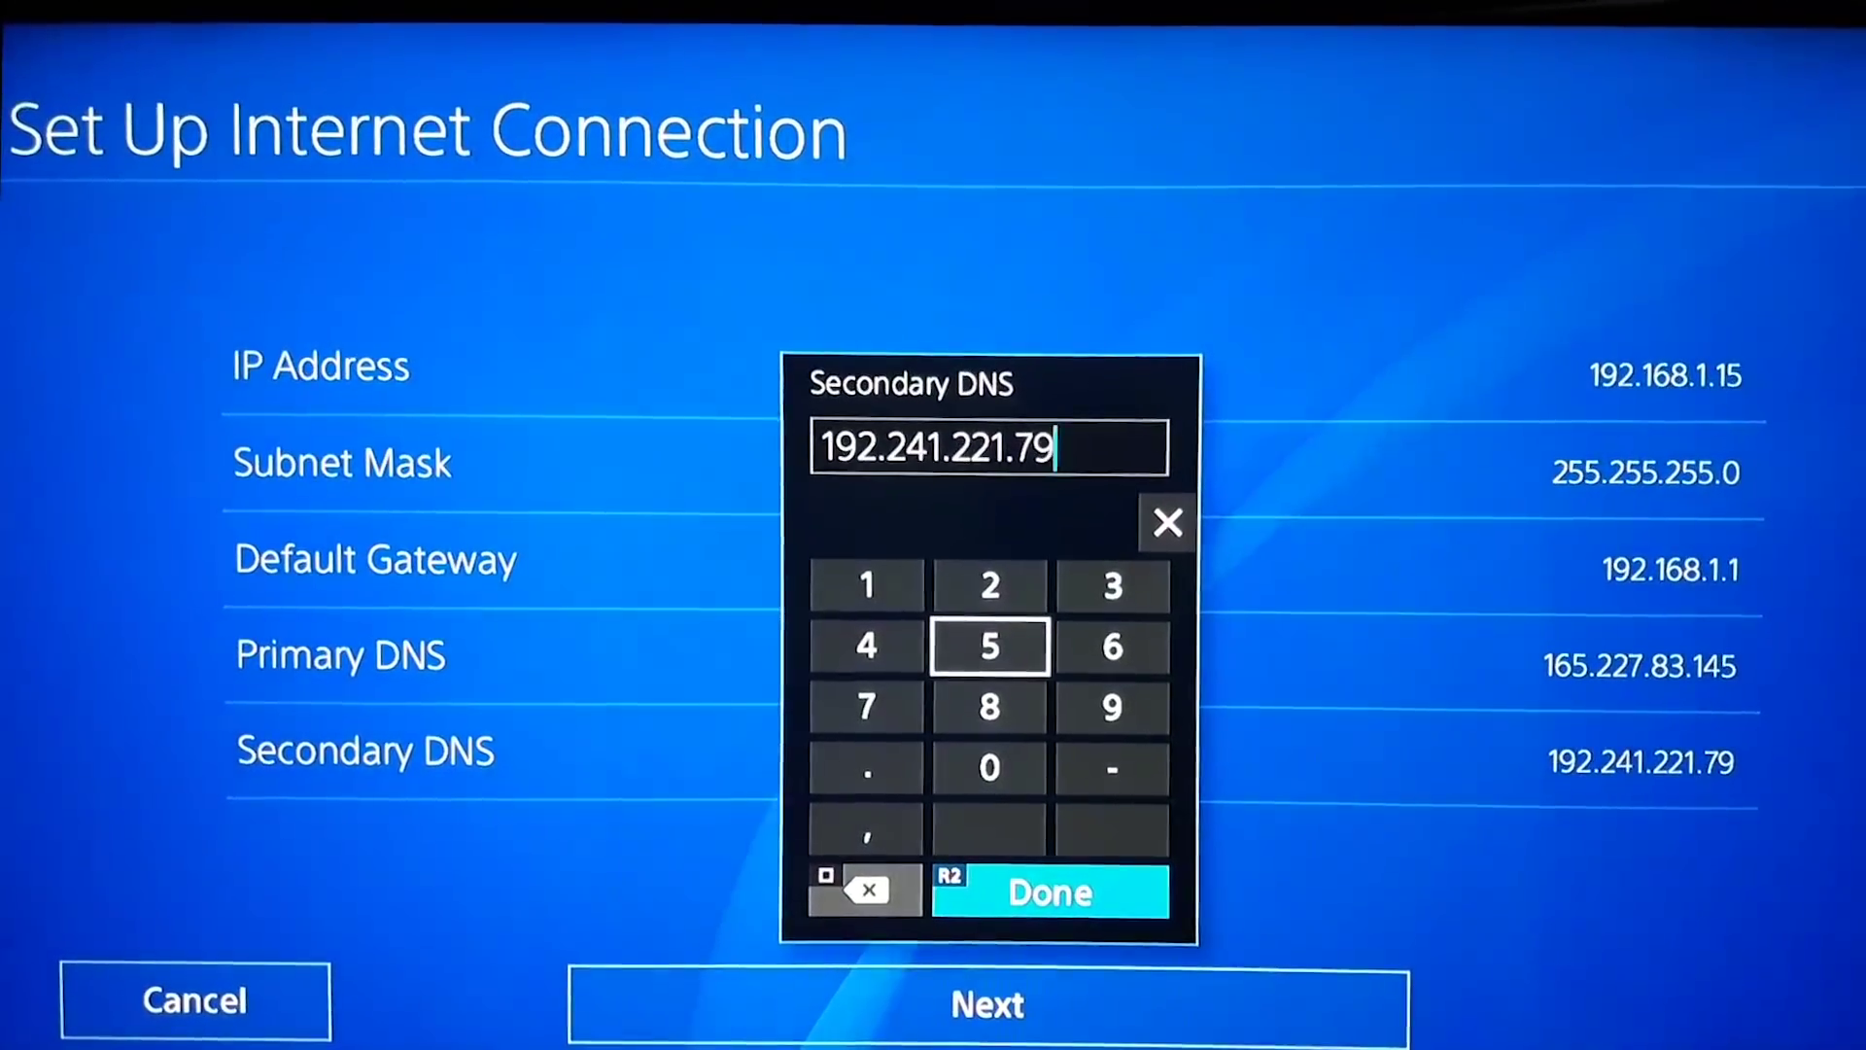
key(Return)
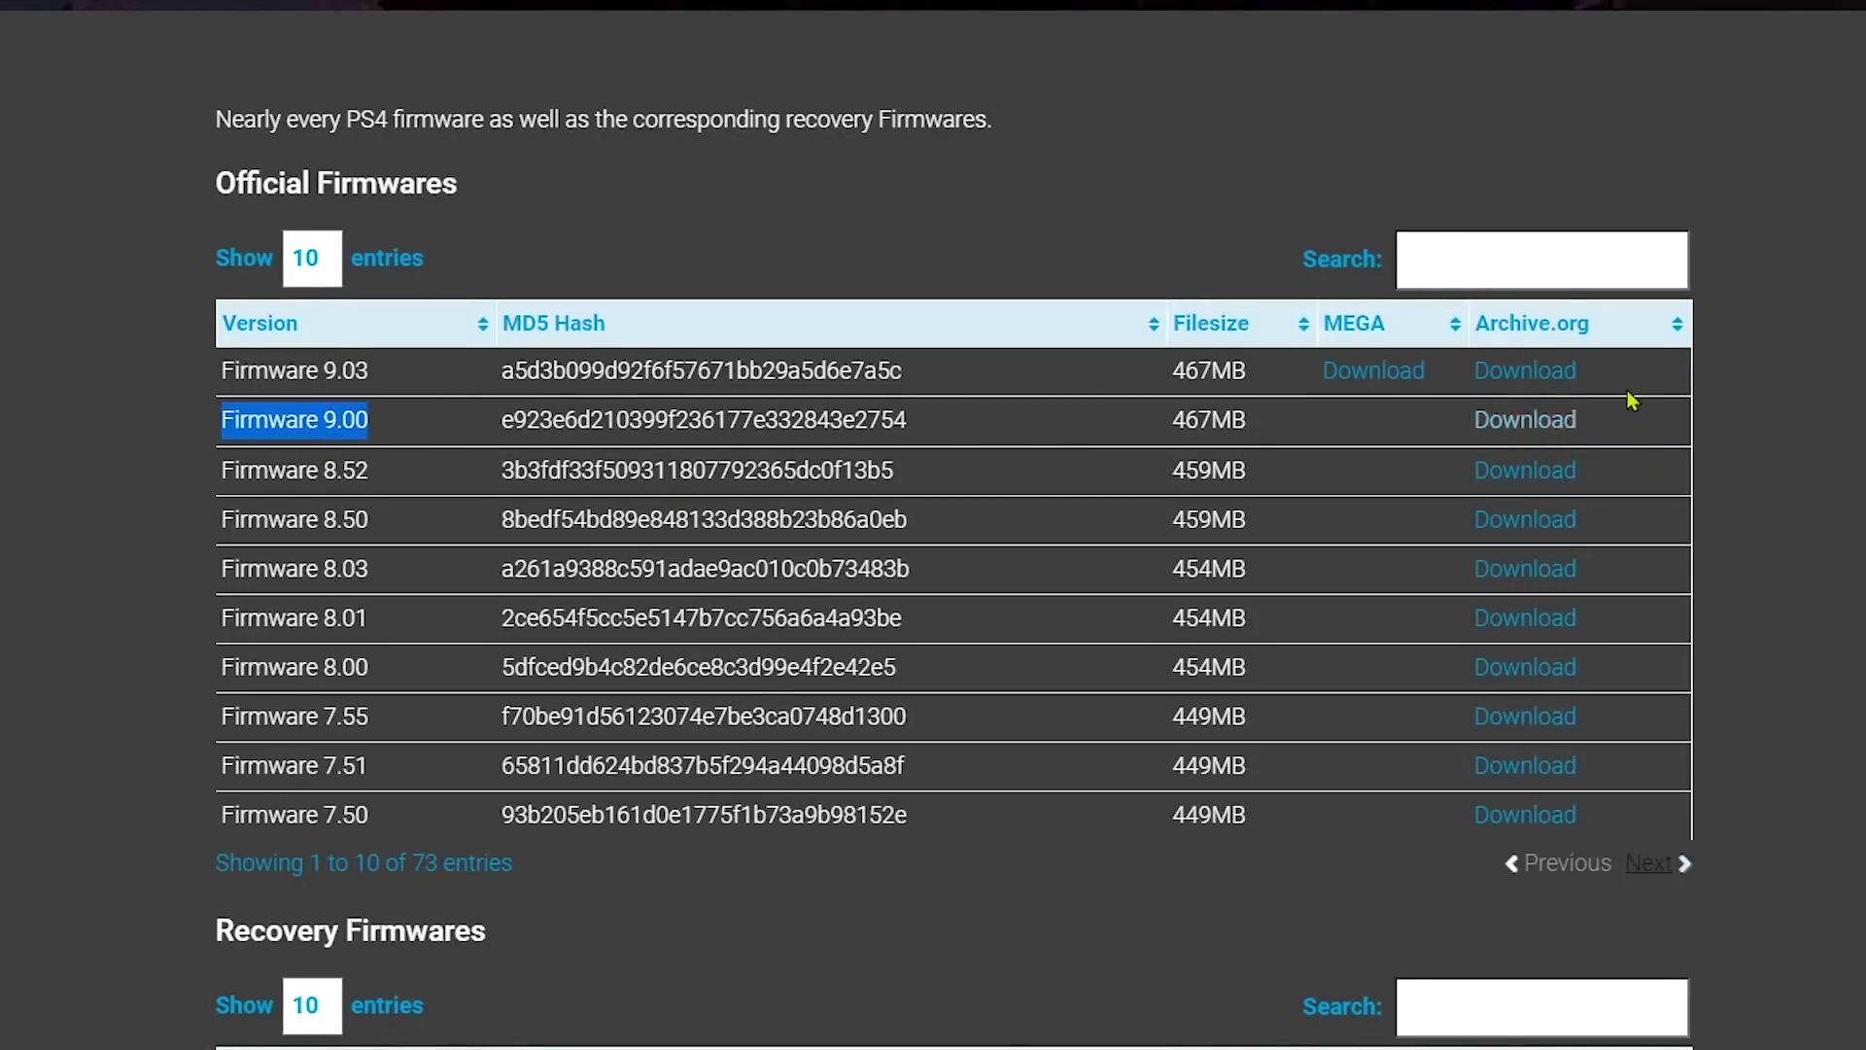
- Download Firmware 9.00 from Archive.org with IDM, saving it as PS4UPDATE.pup in Downloads
right_click(1559, 434)
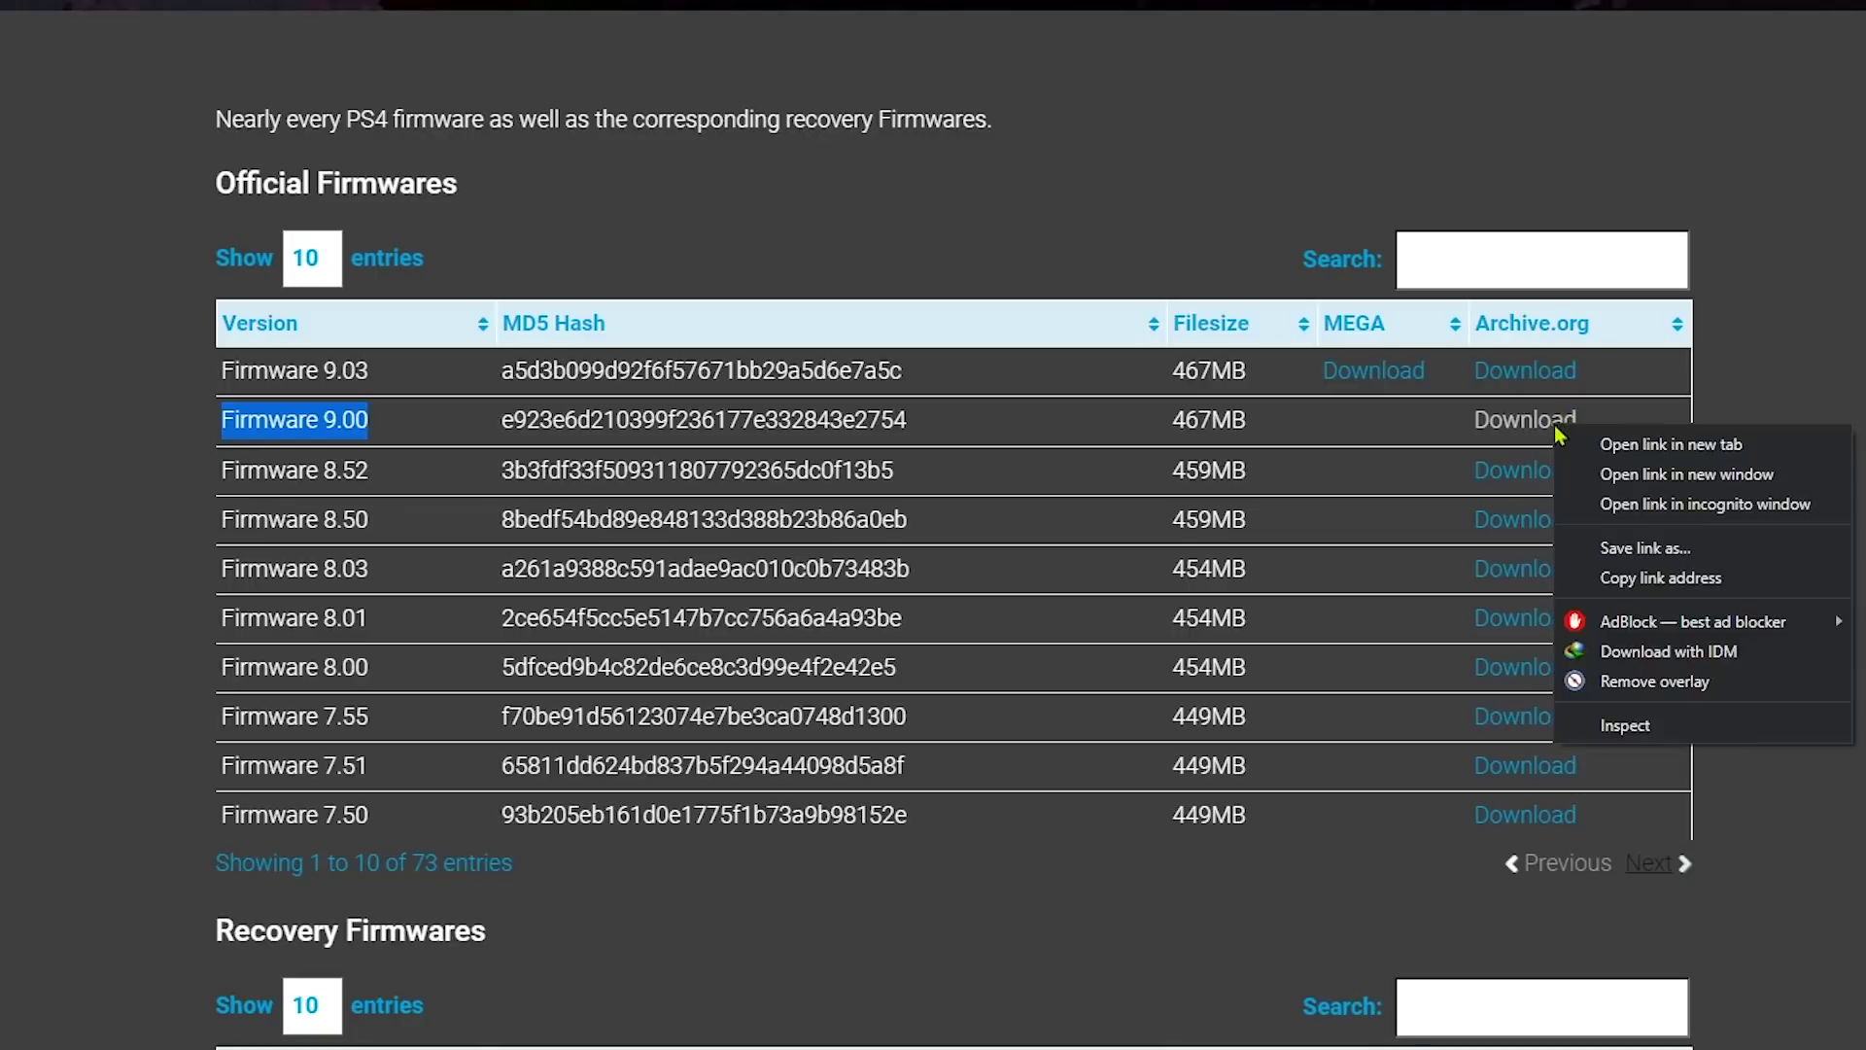
click(1621, 651)
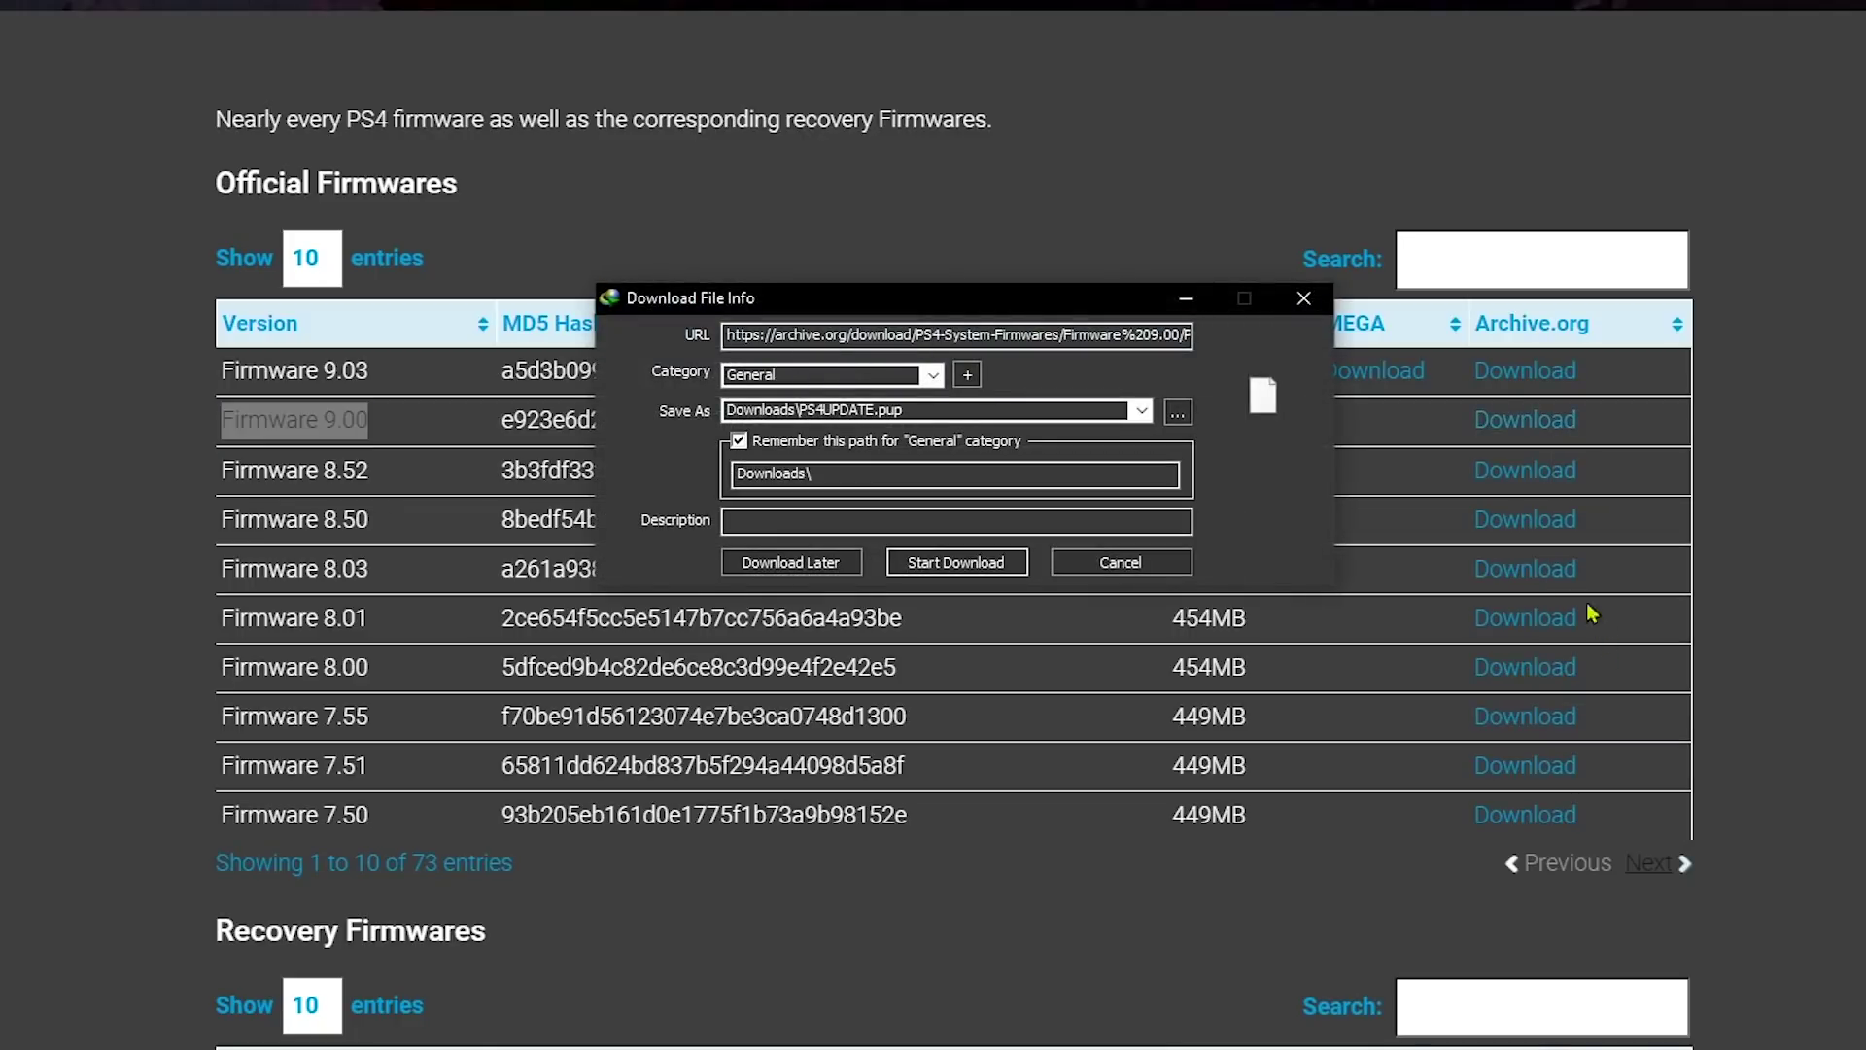
click(936, 566)
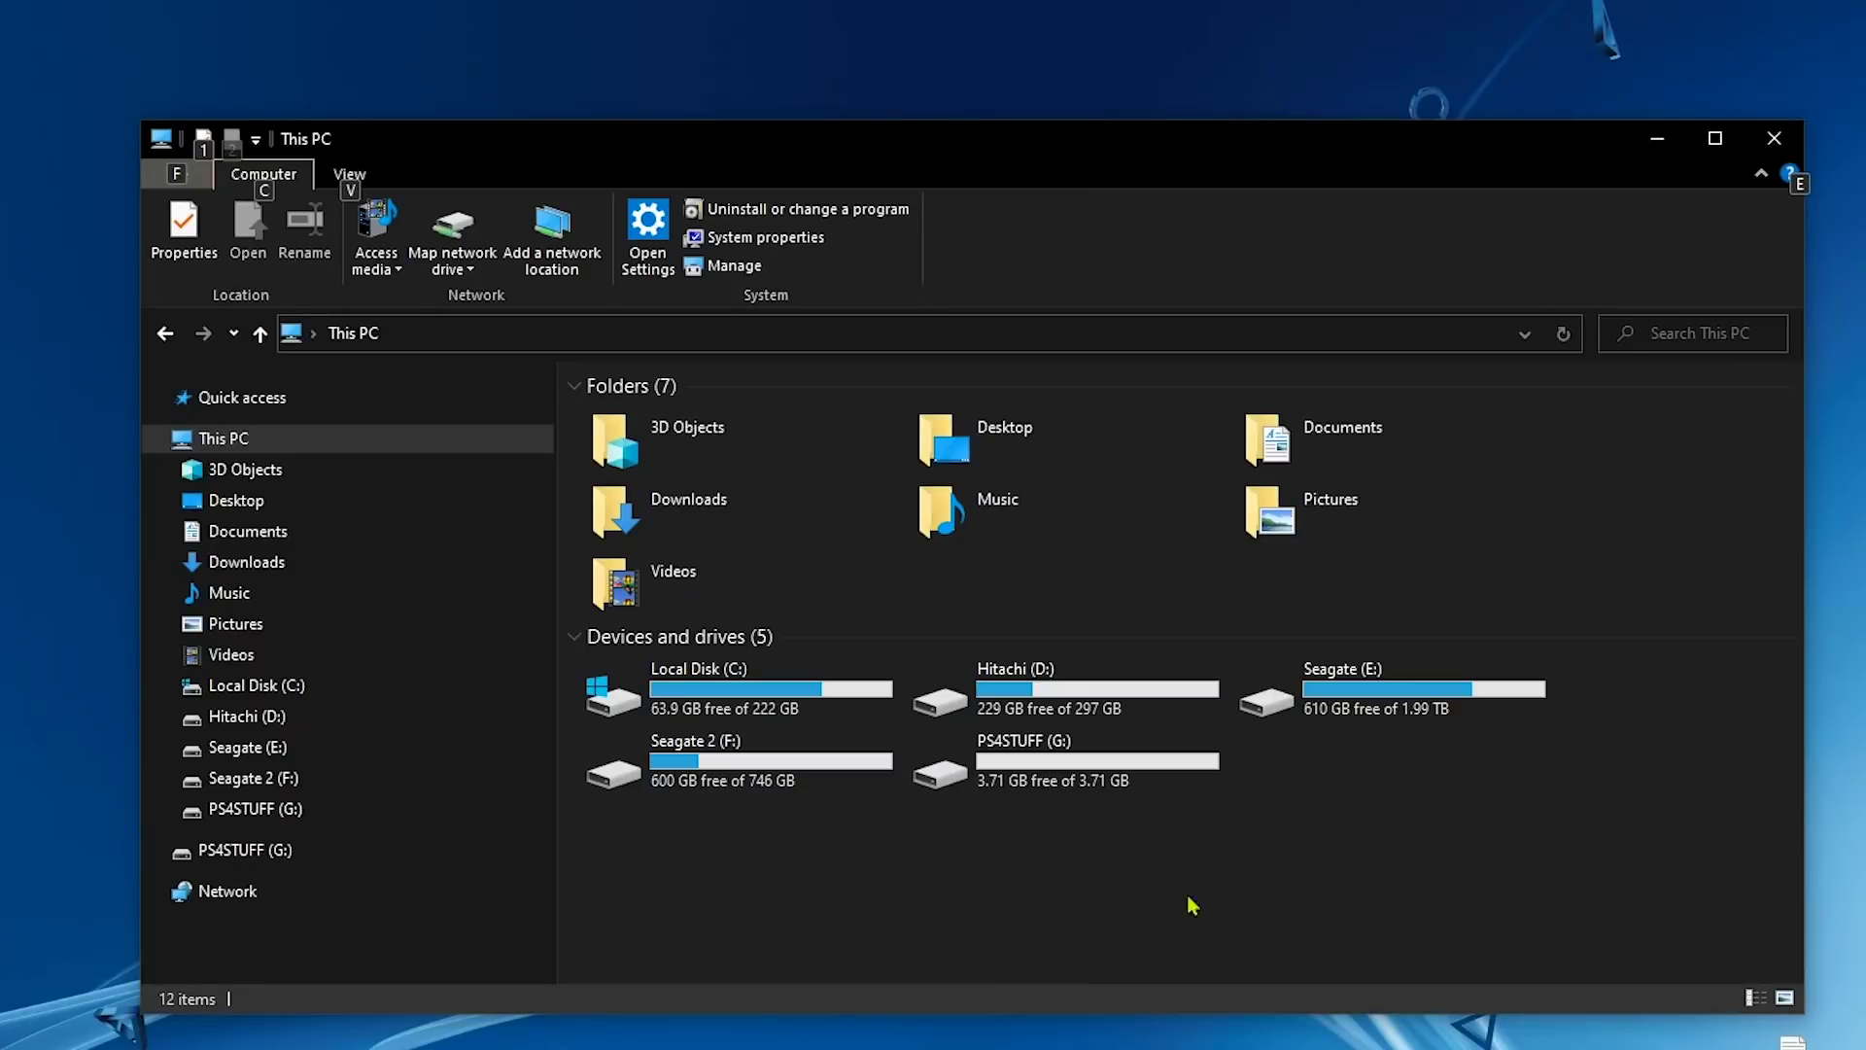
click(1015, 770)
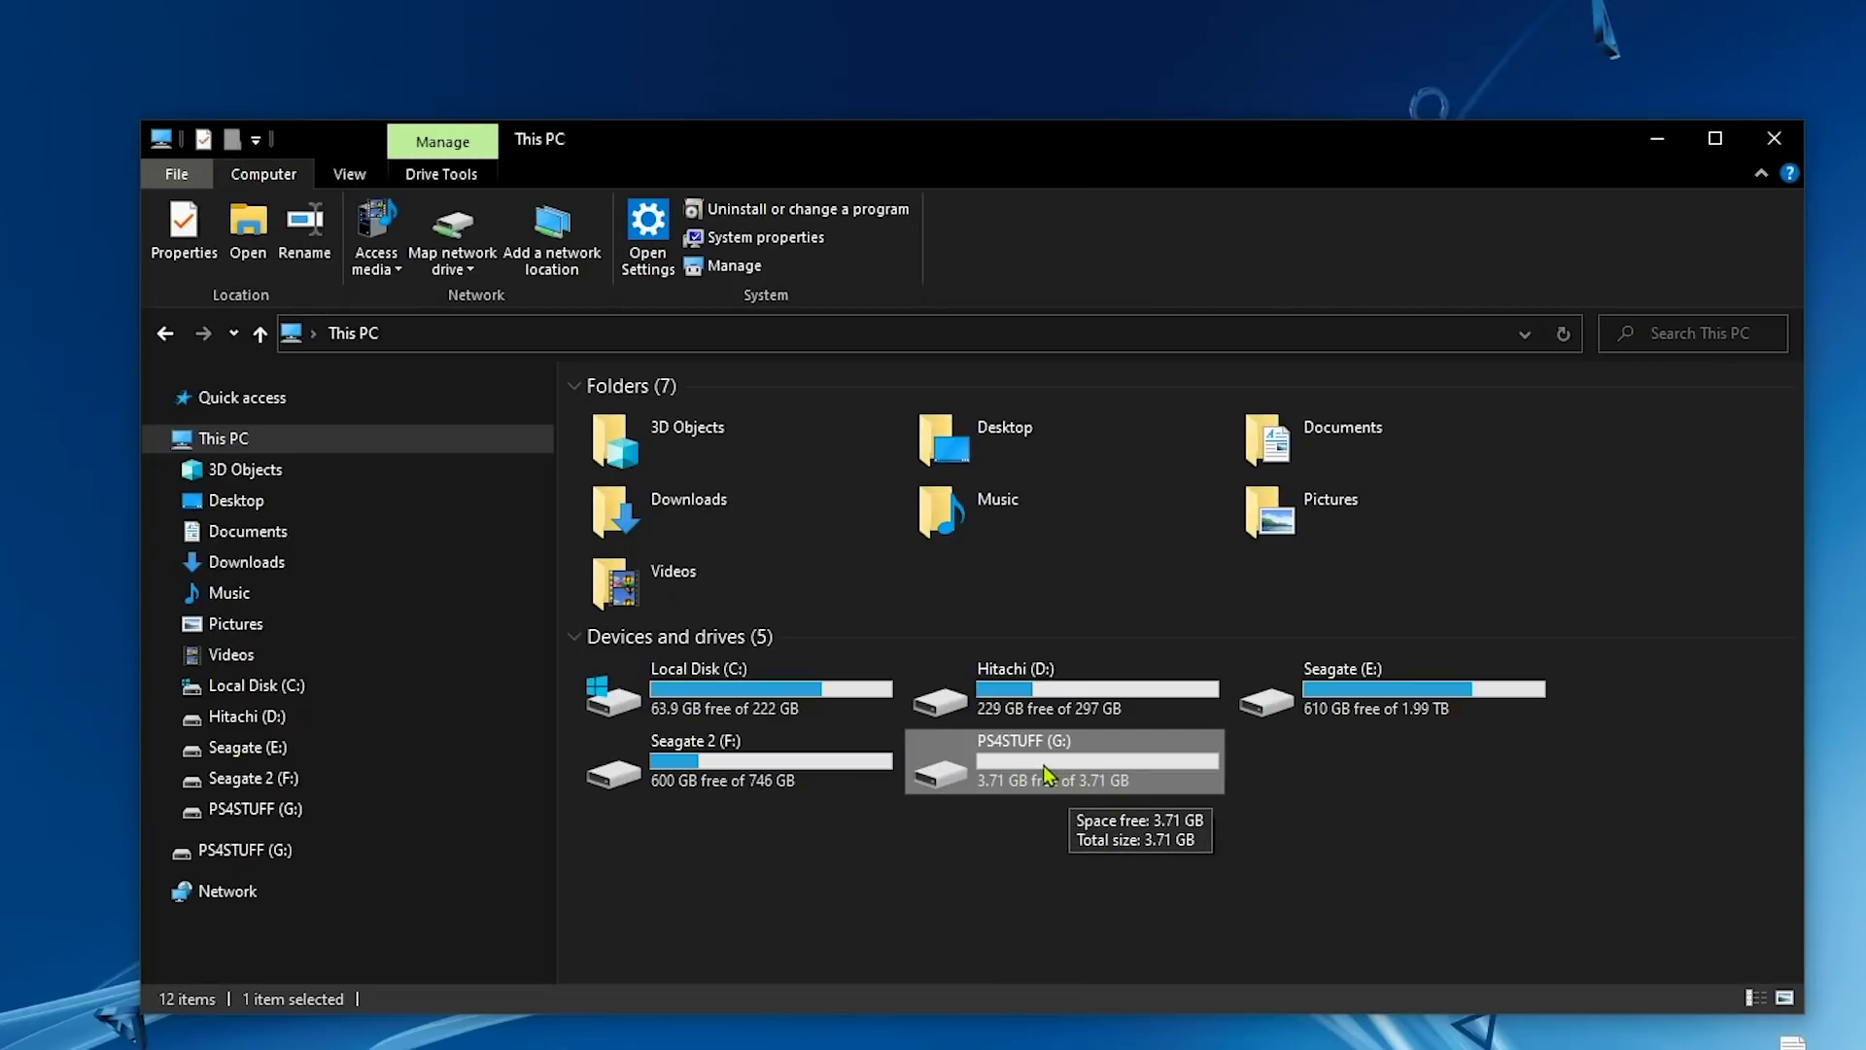
- Format PS4STUFF (G:) as exFAT with the default allocation size, accepting the erase warning
right_click(1040, 770)
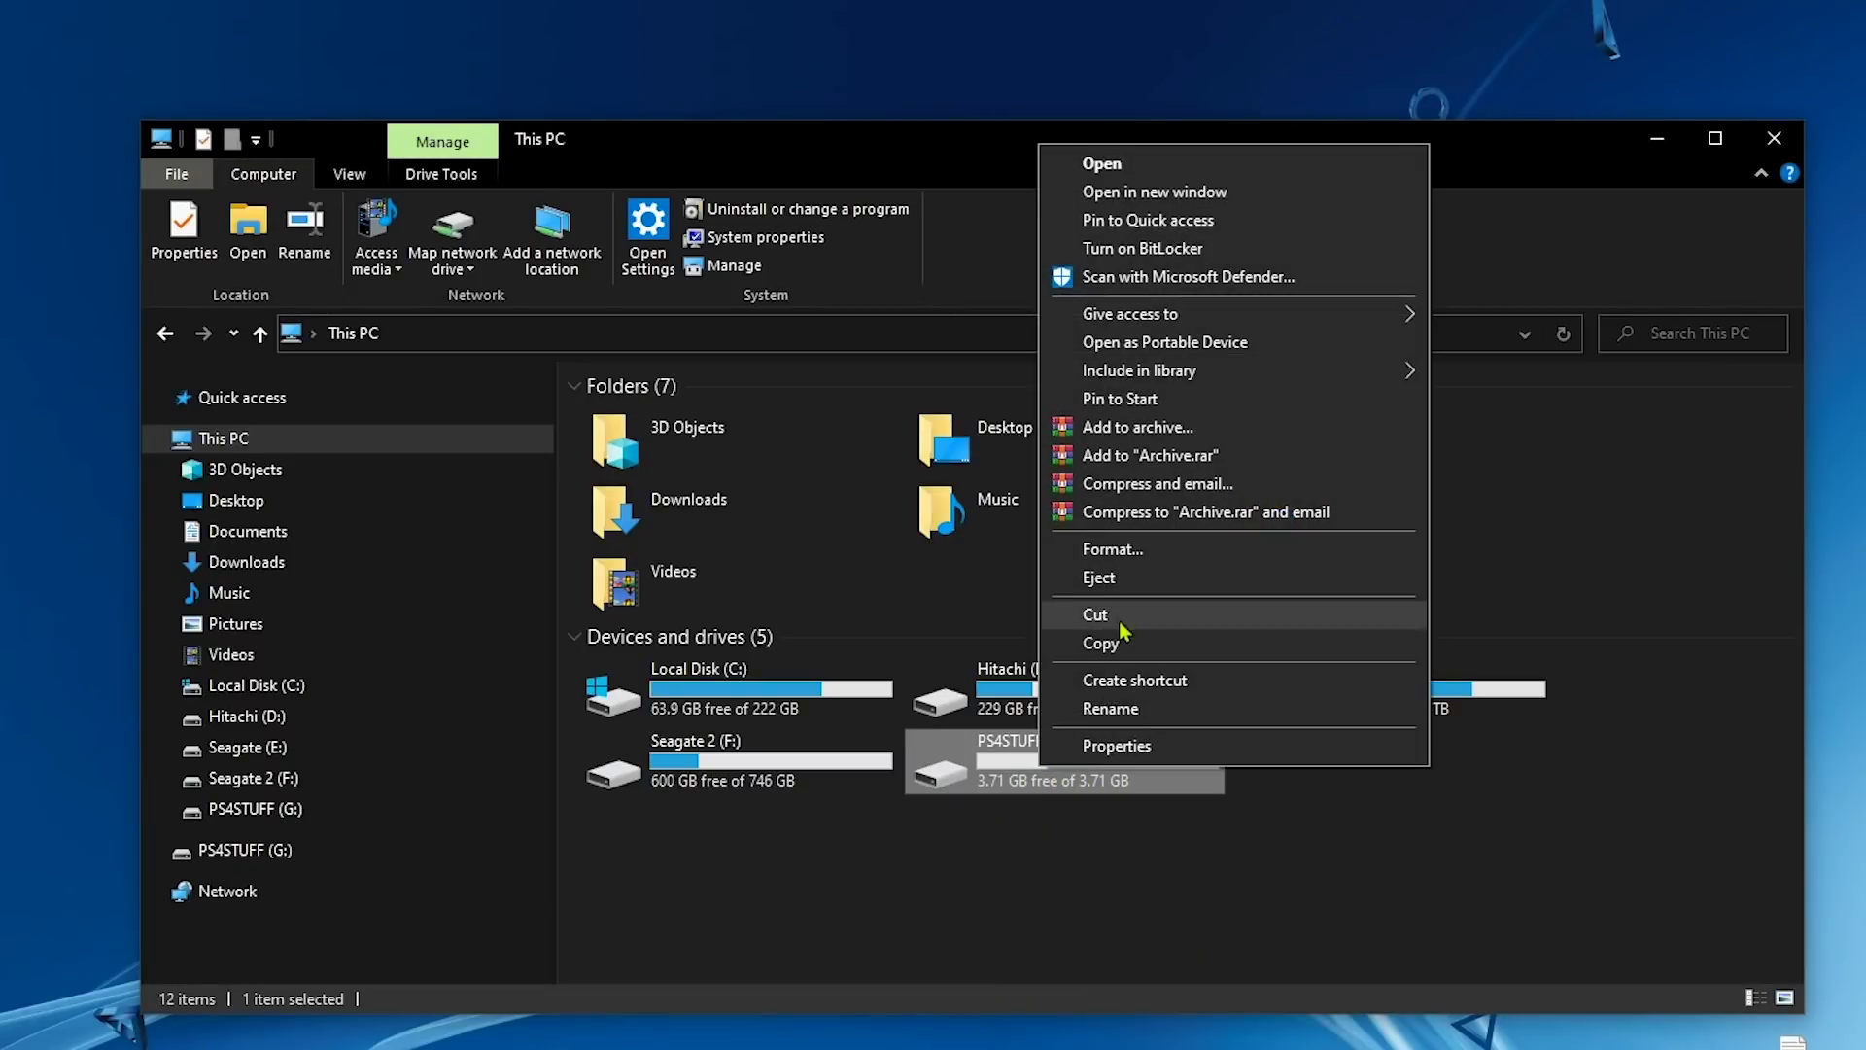
click(1108, 549)
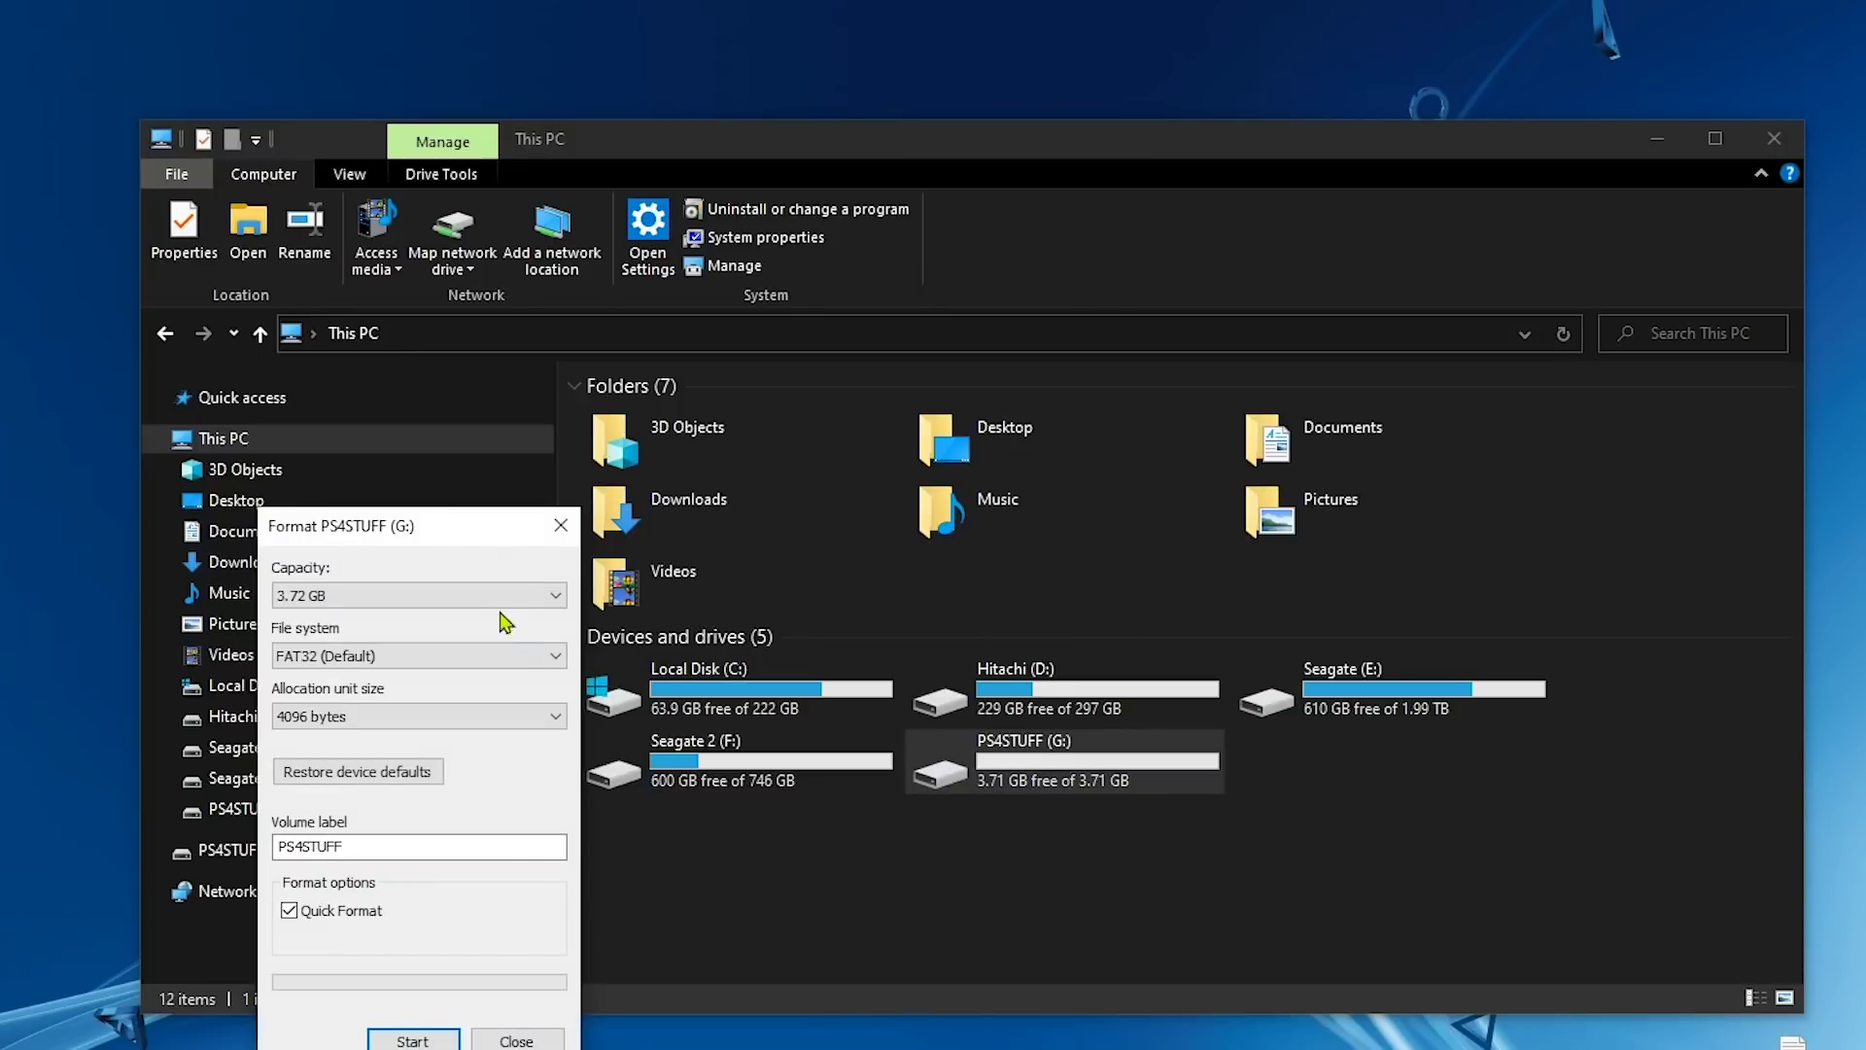
drag(476, 550, 1061, 464)
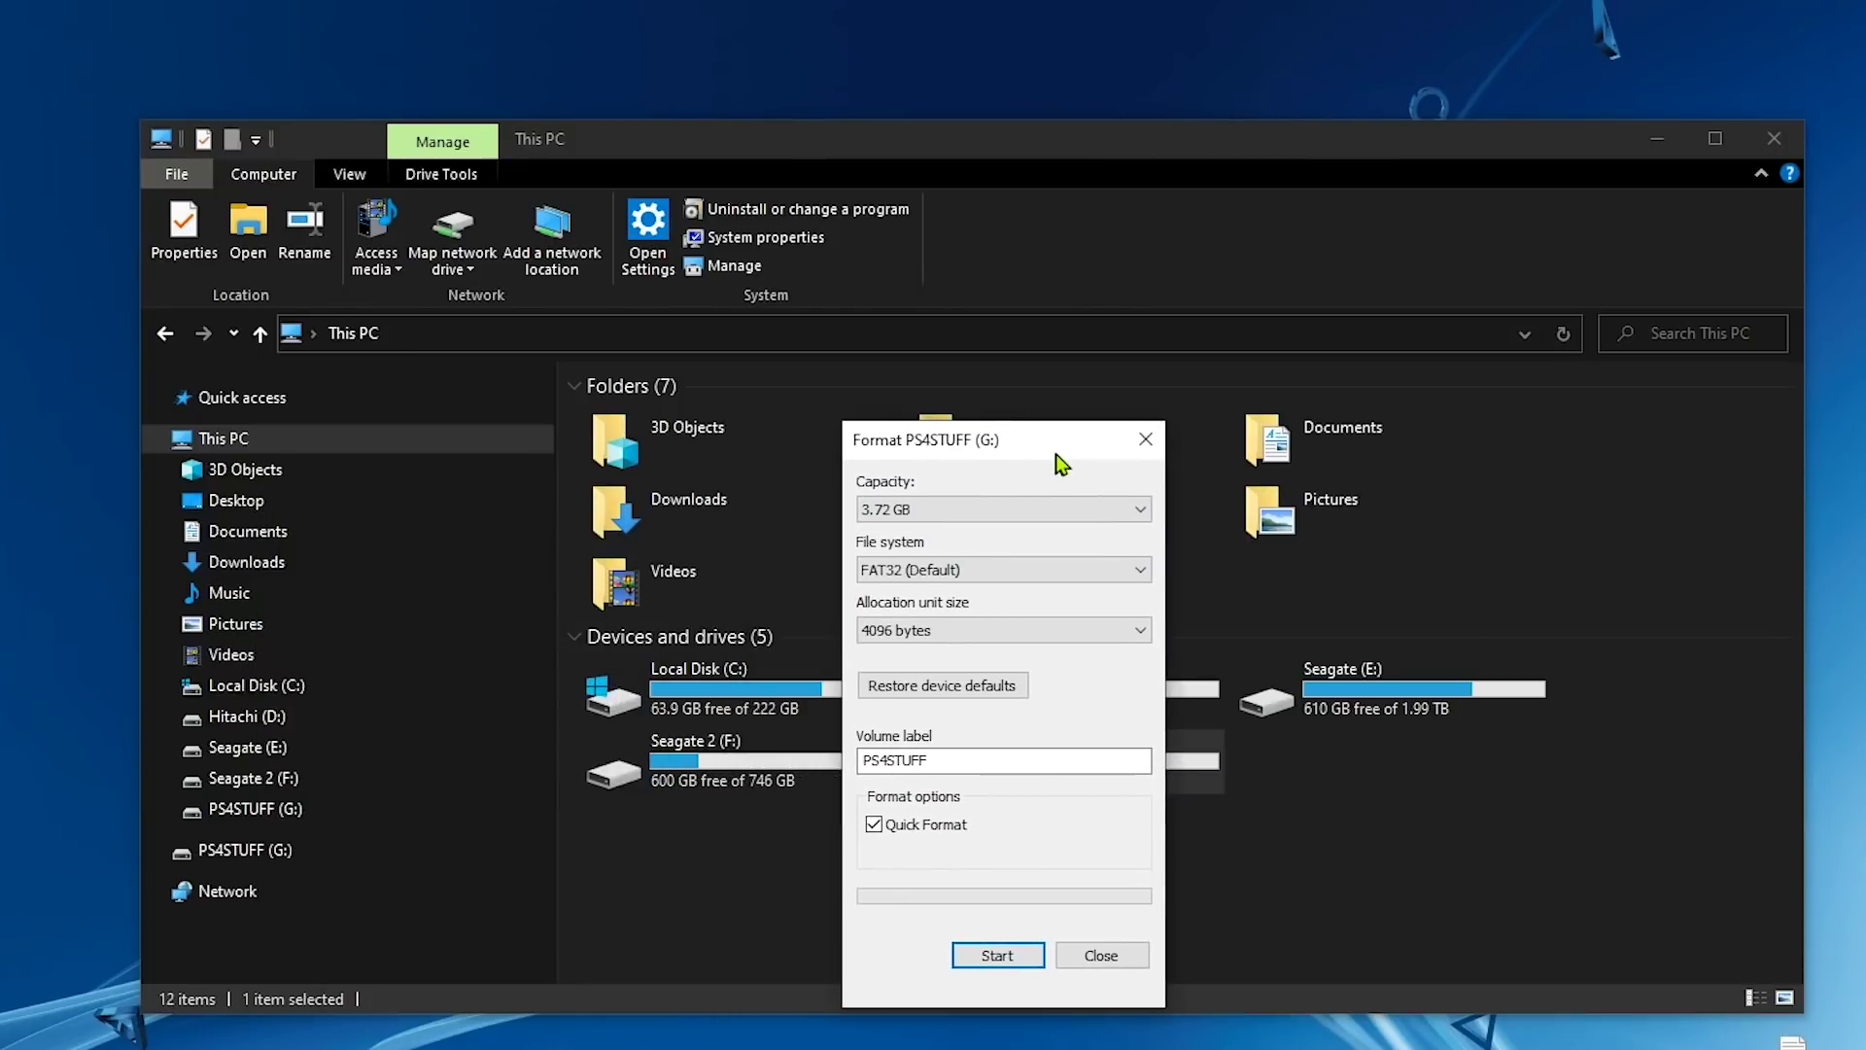
click(929, 573)
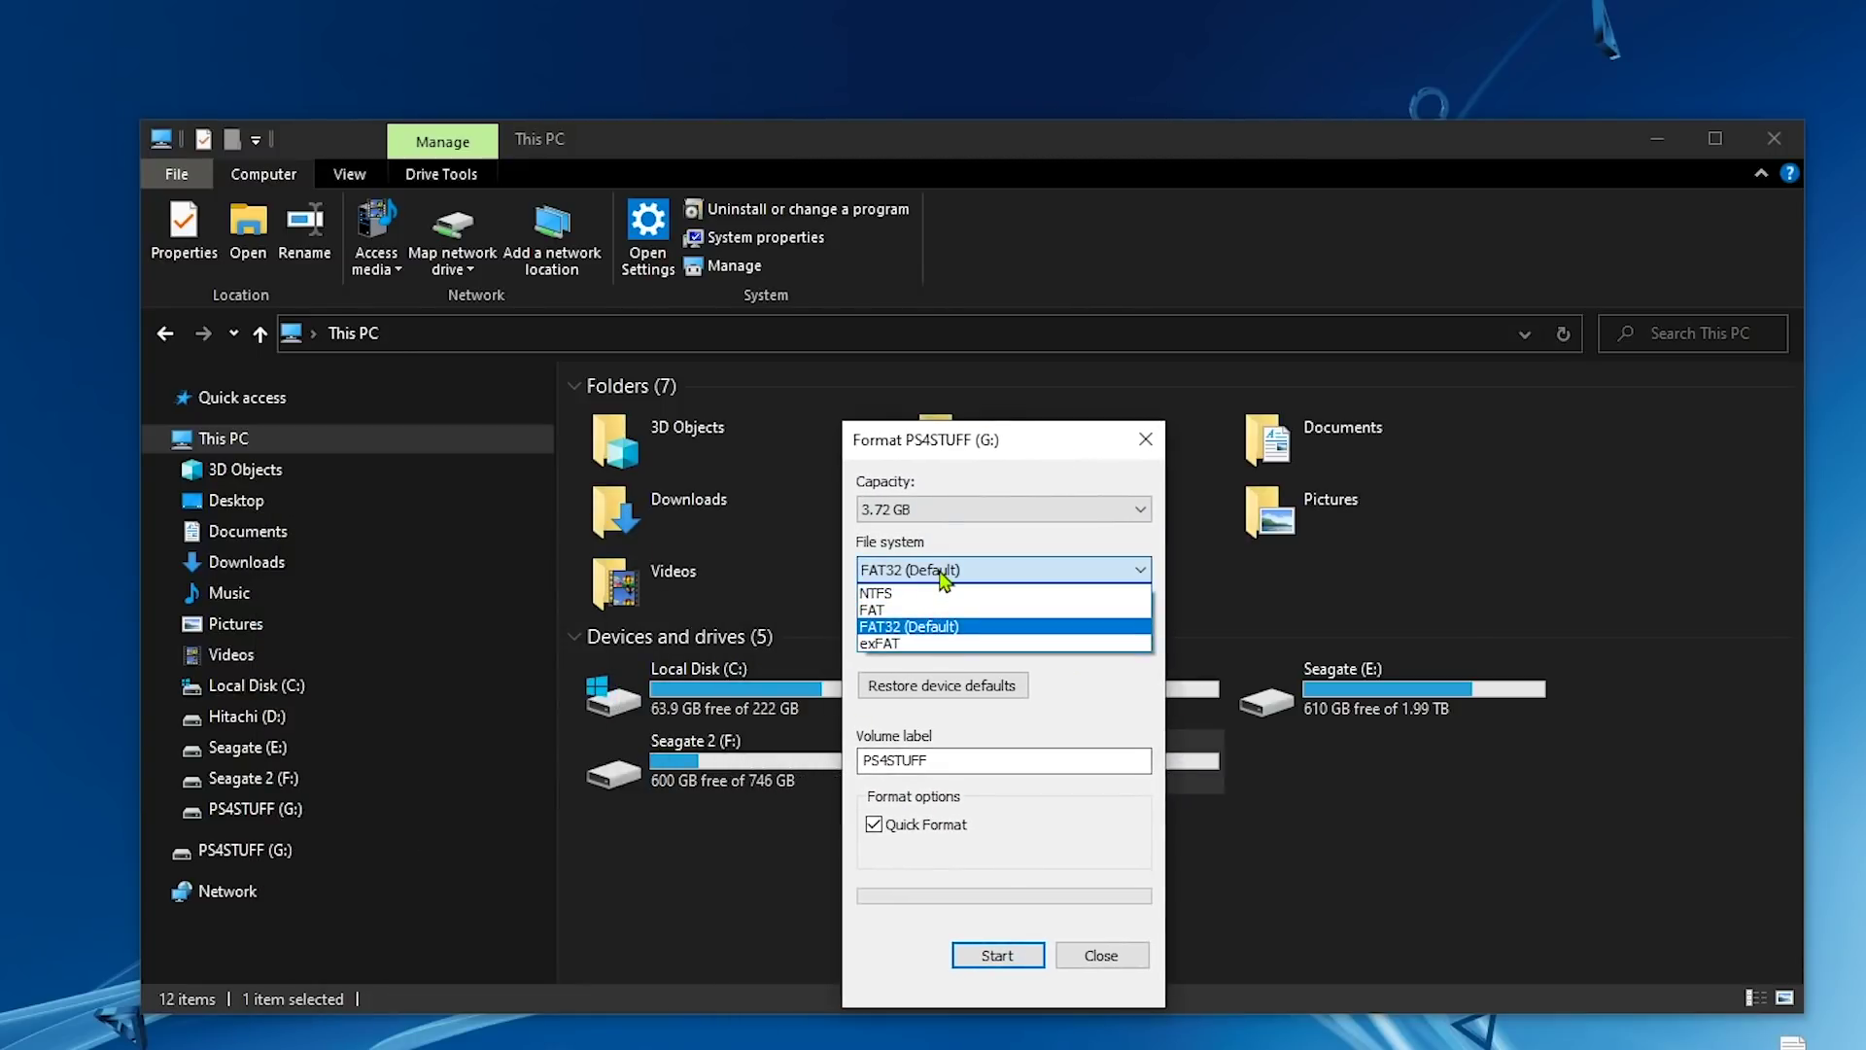
click(903, 644)
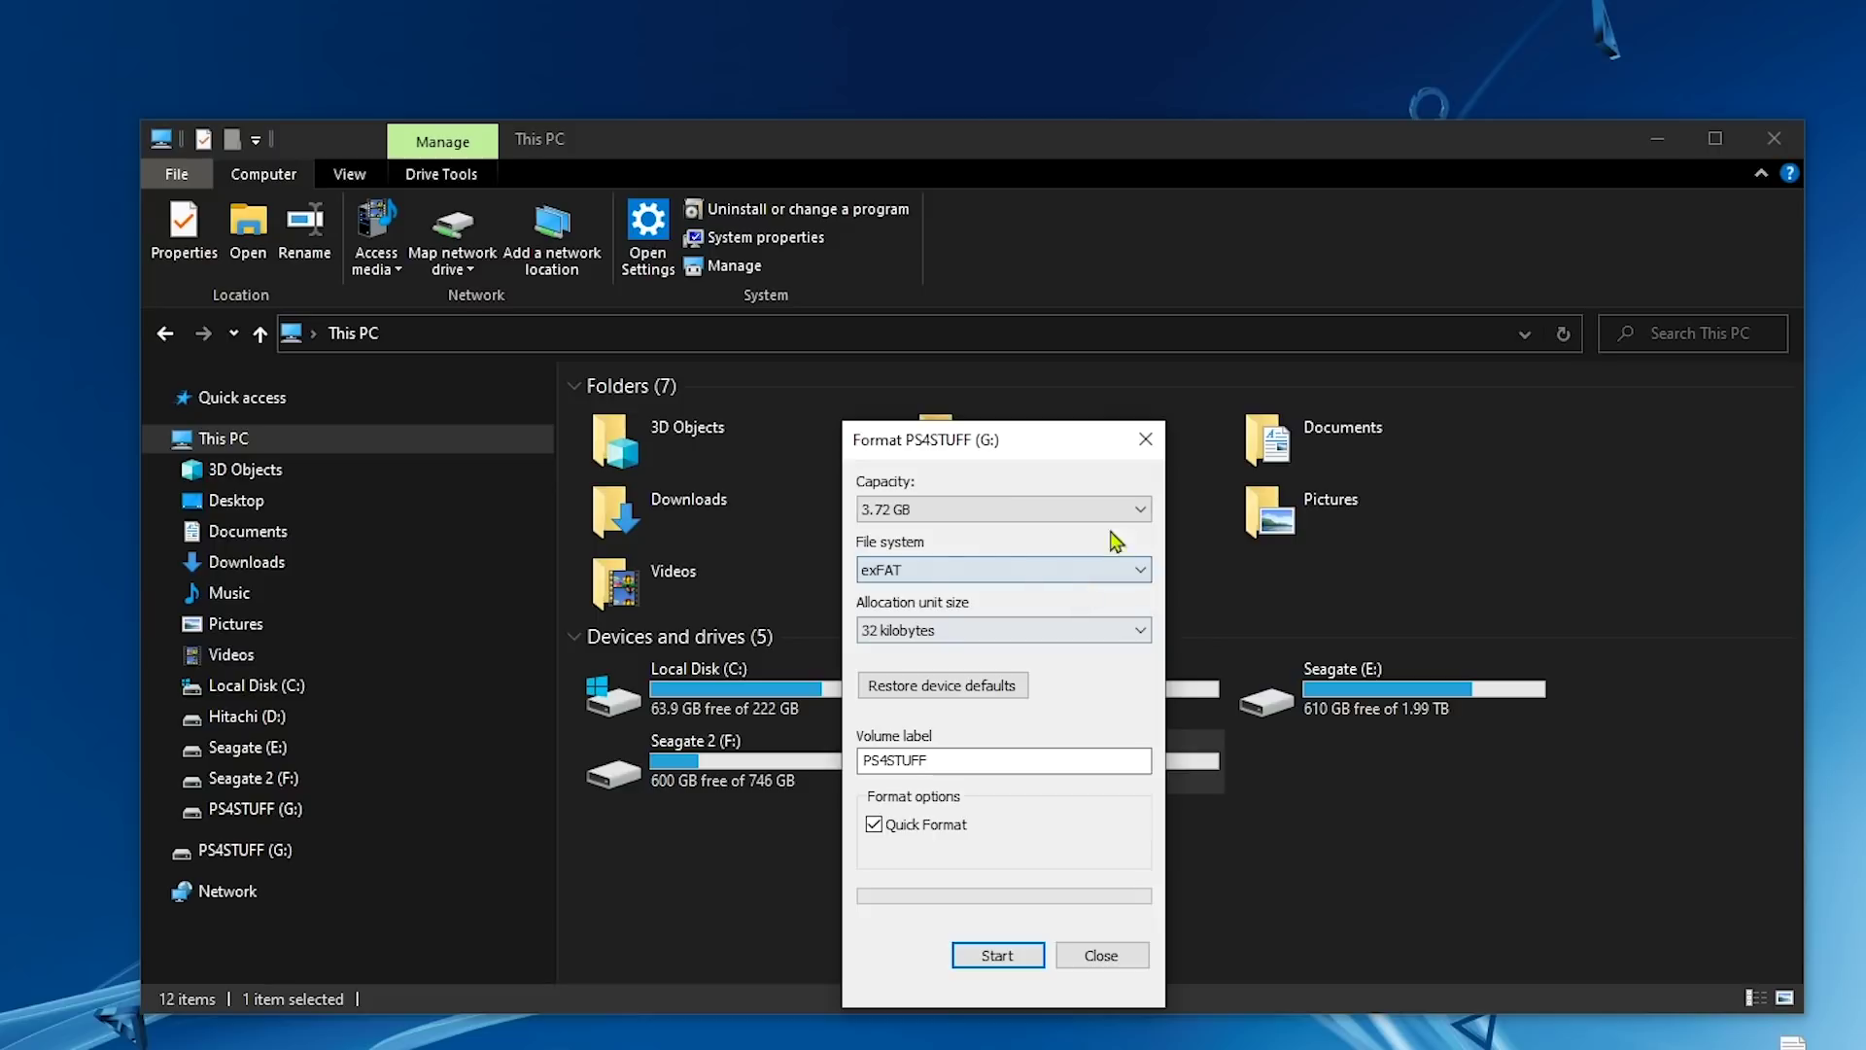
click(1011, 628)
click(959, 653)
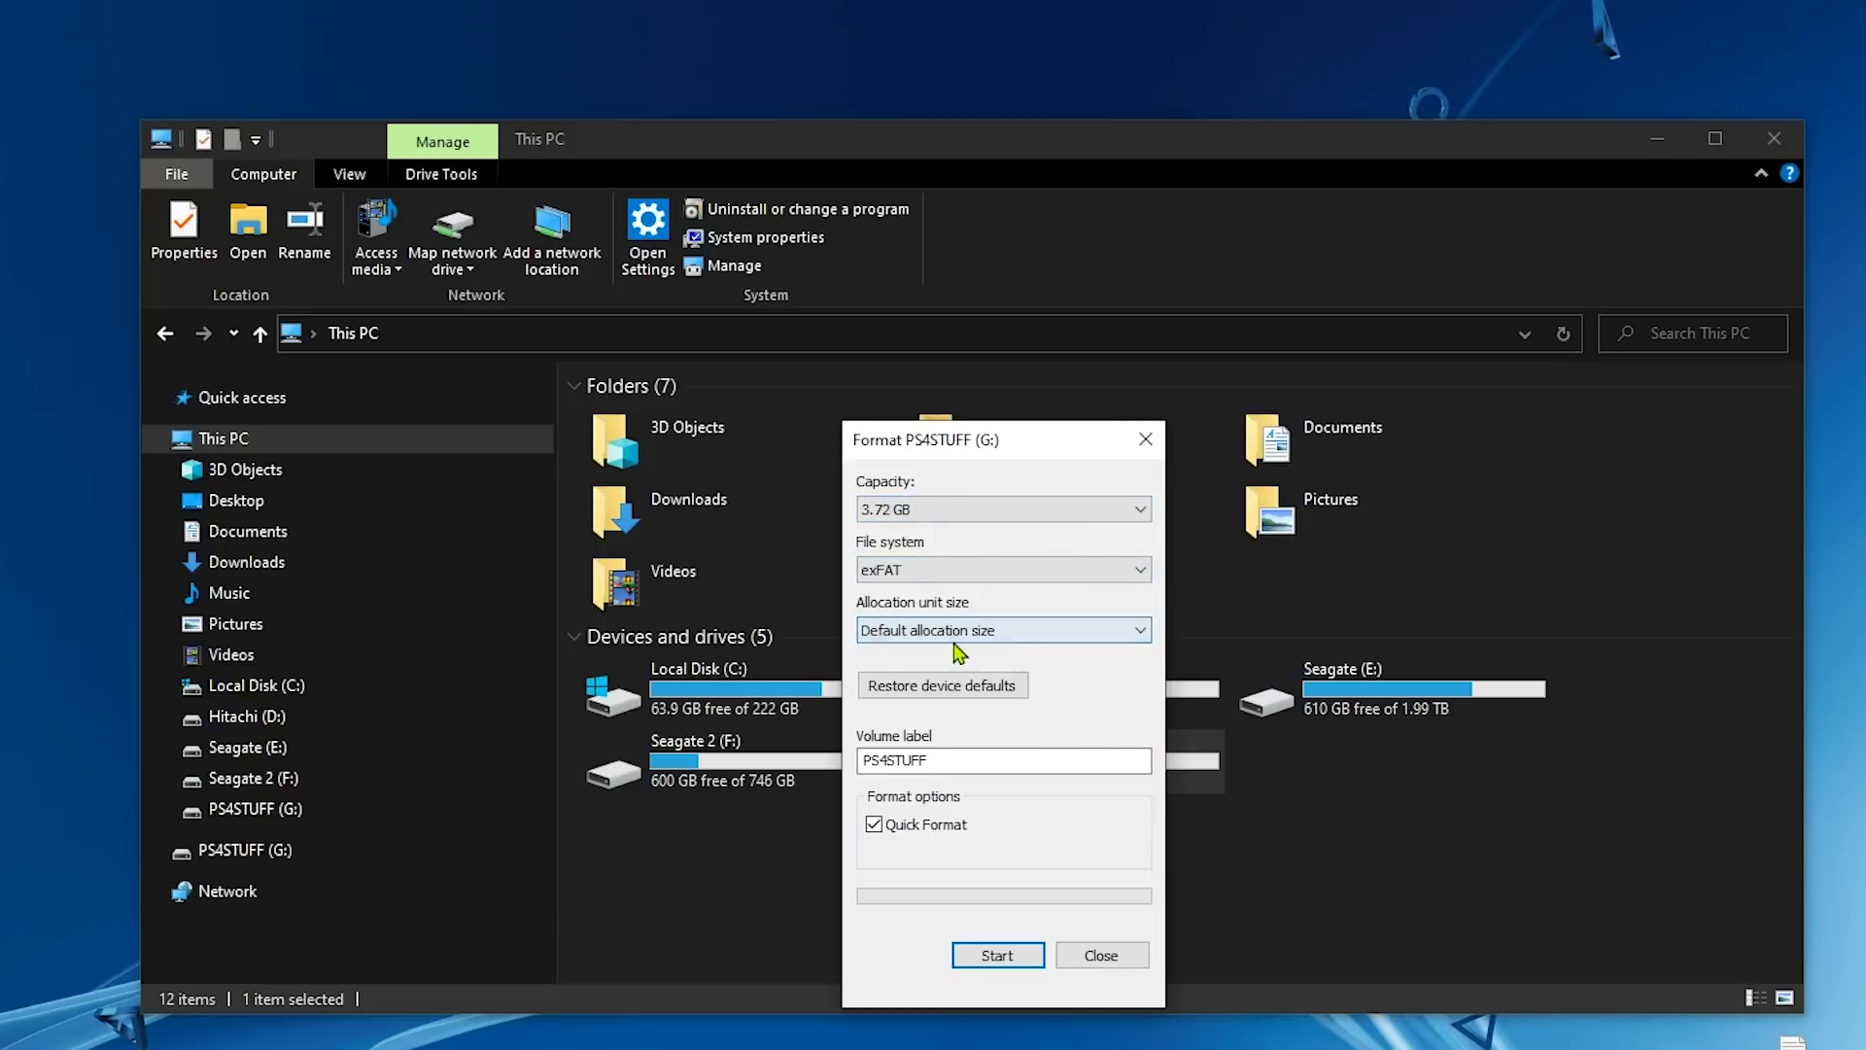
click(995, 957)
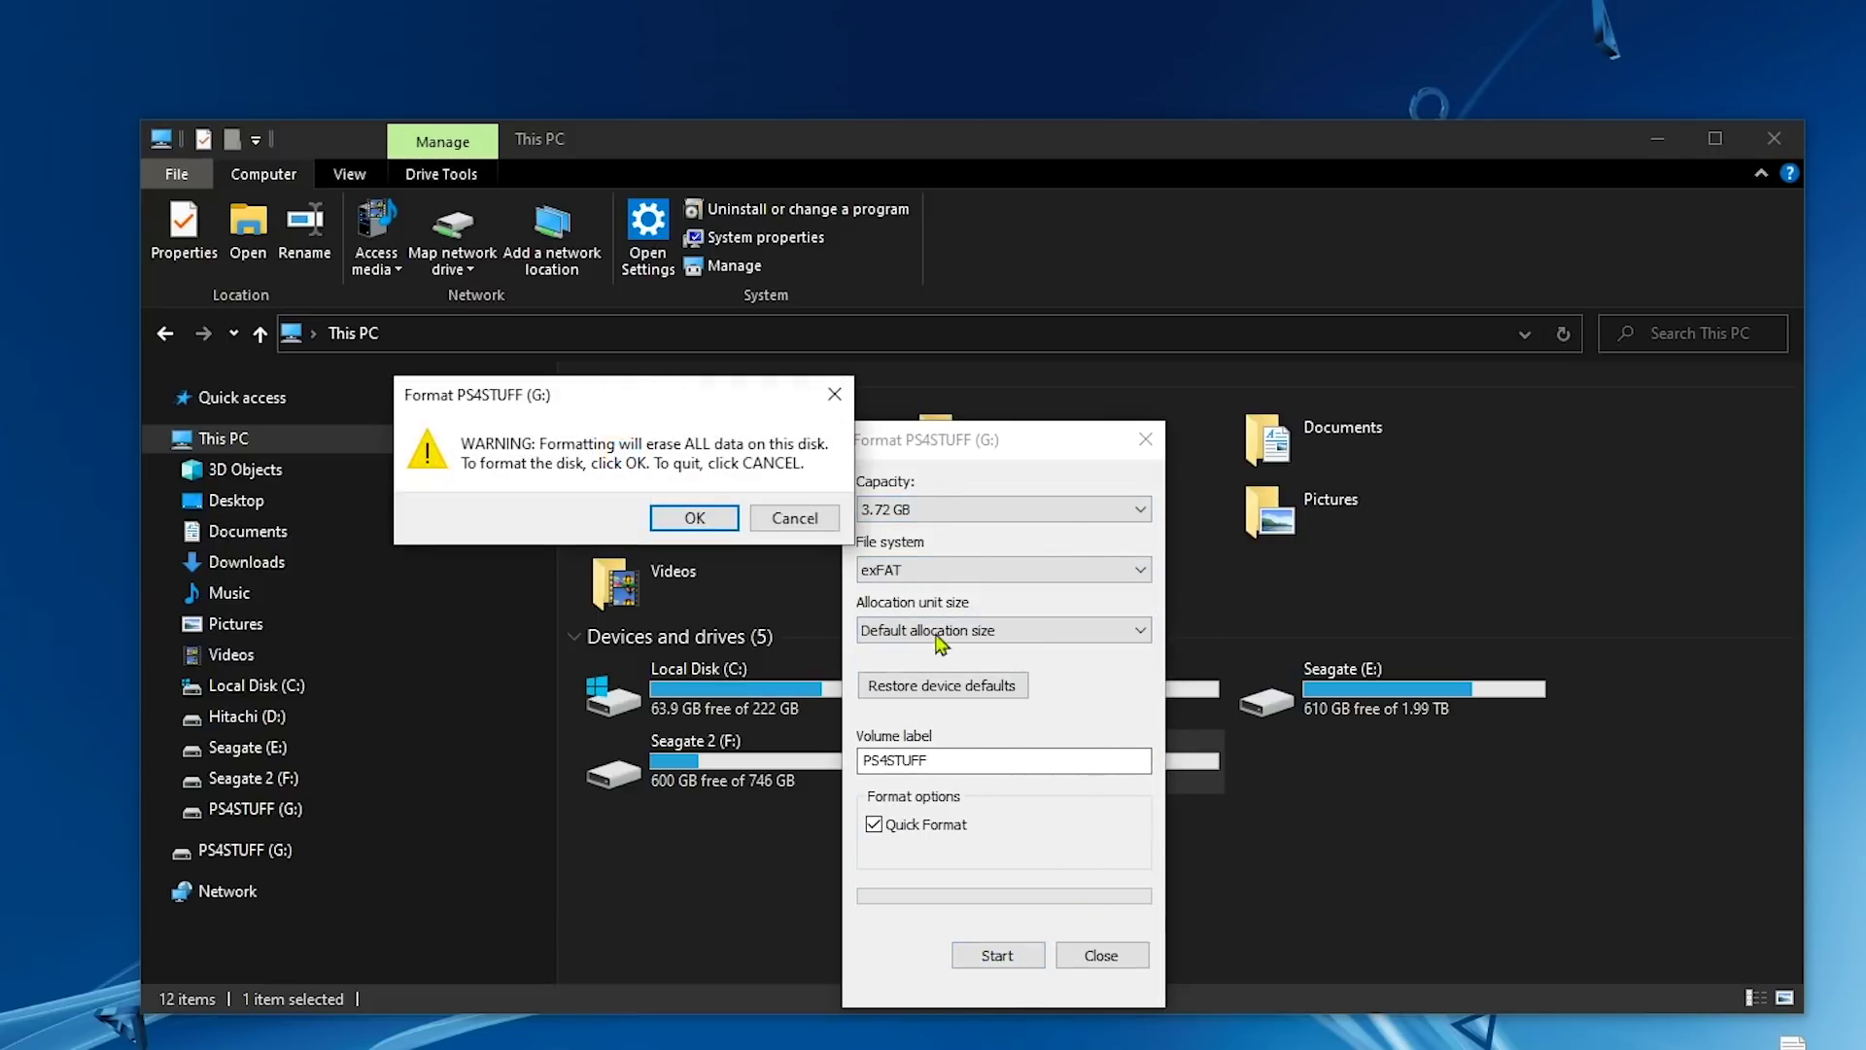
click(696, 518)
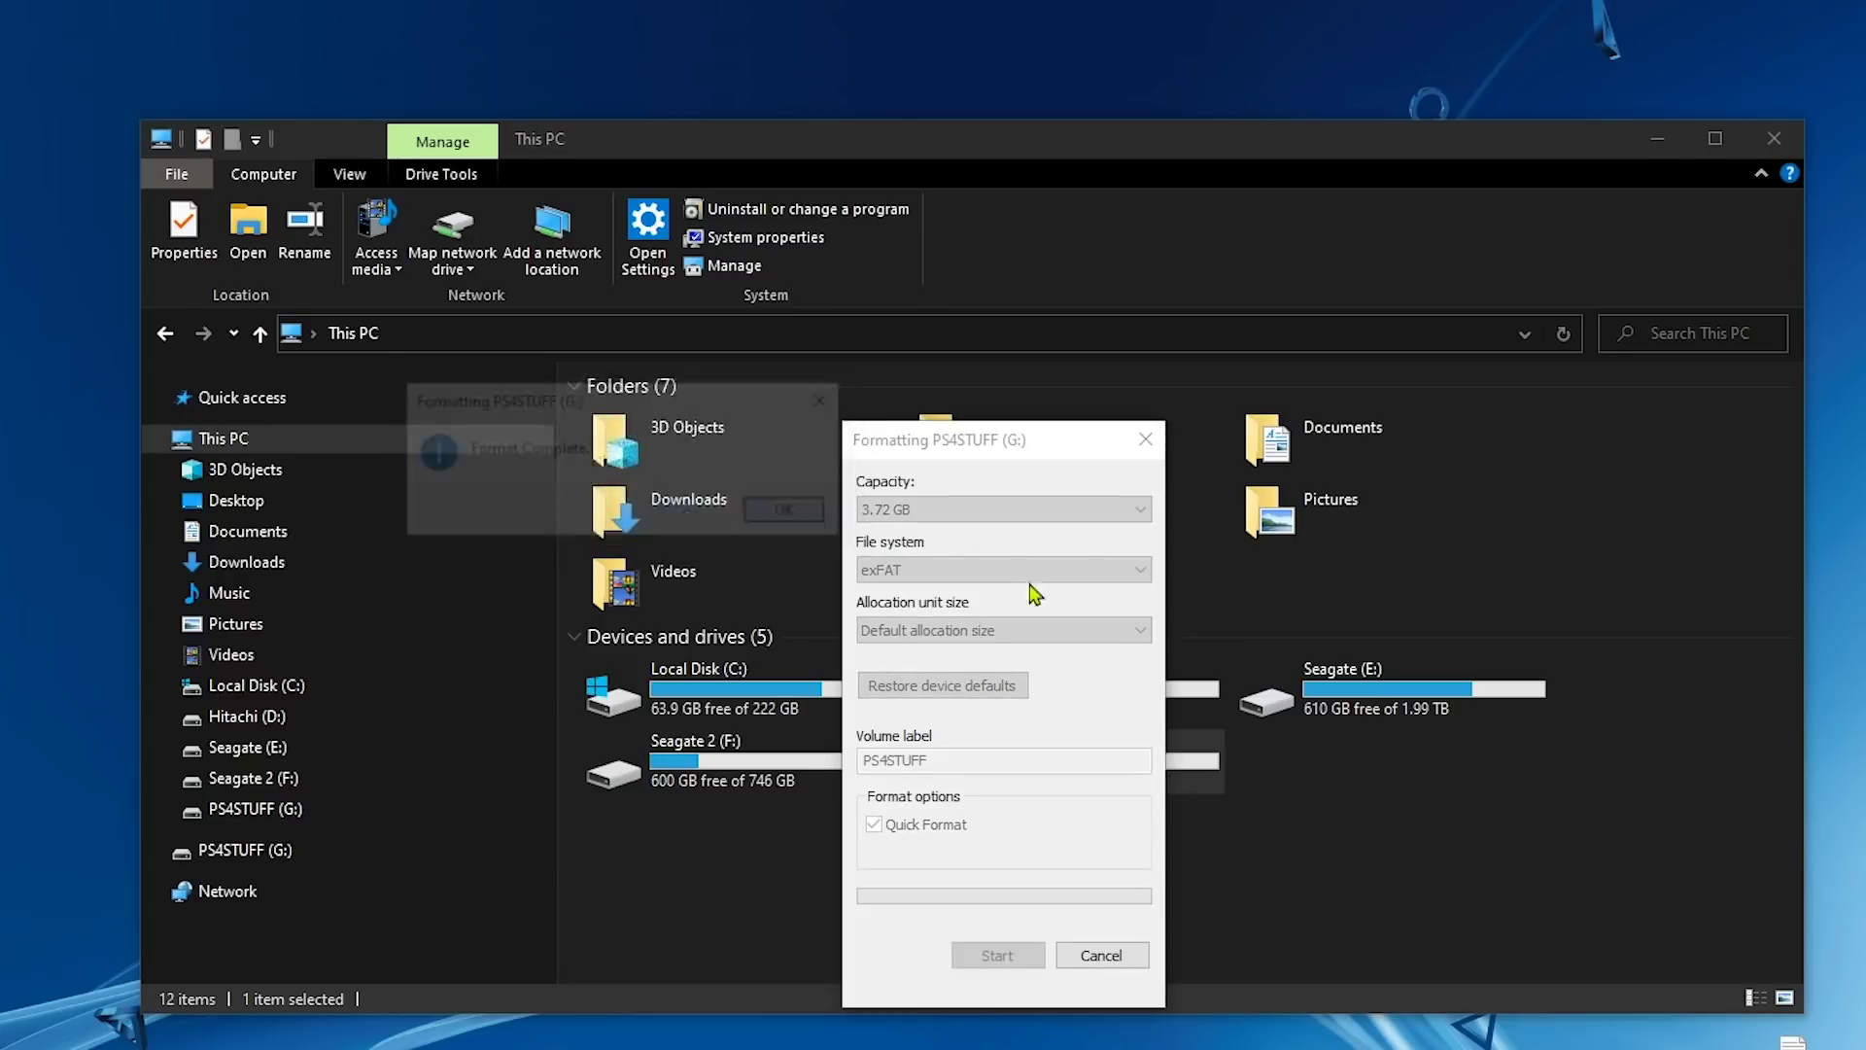
click(767, 516)
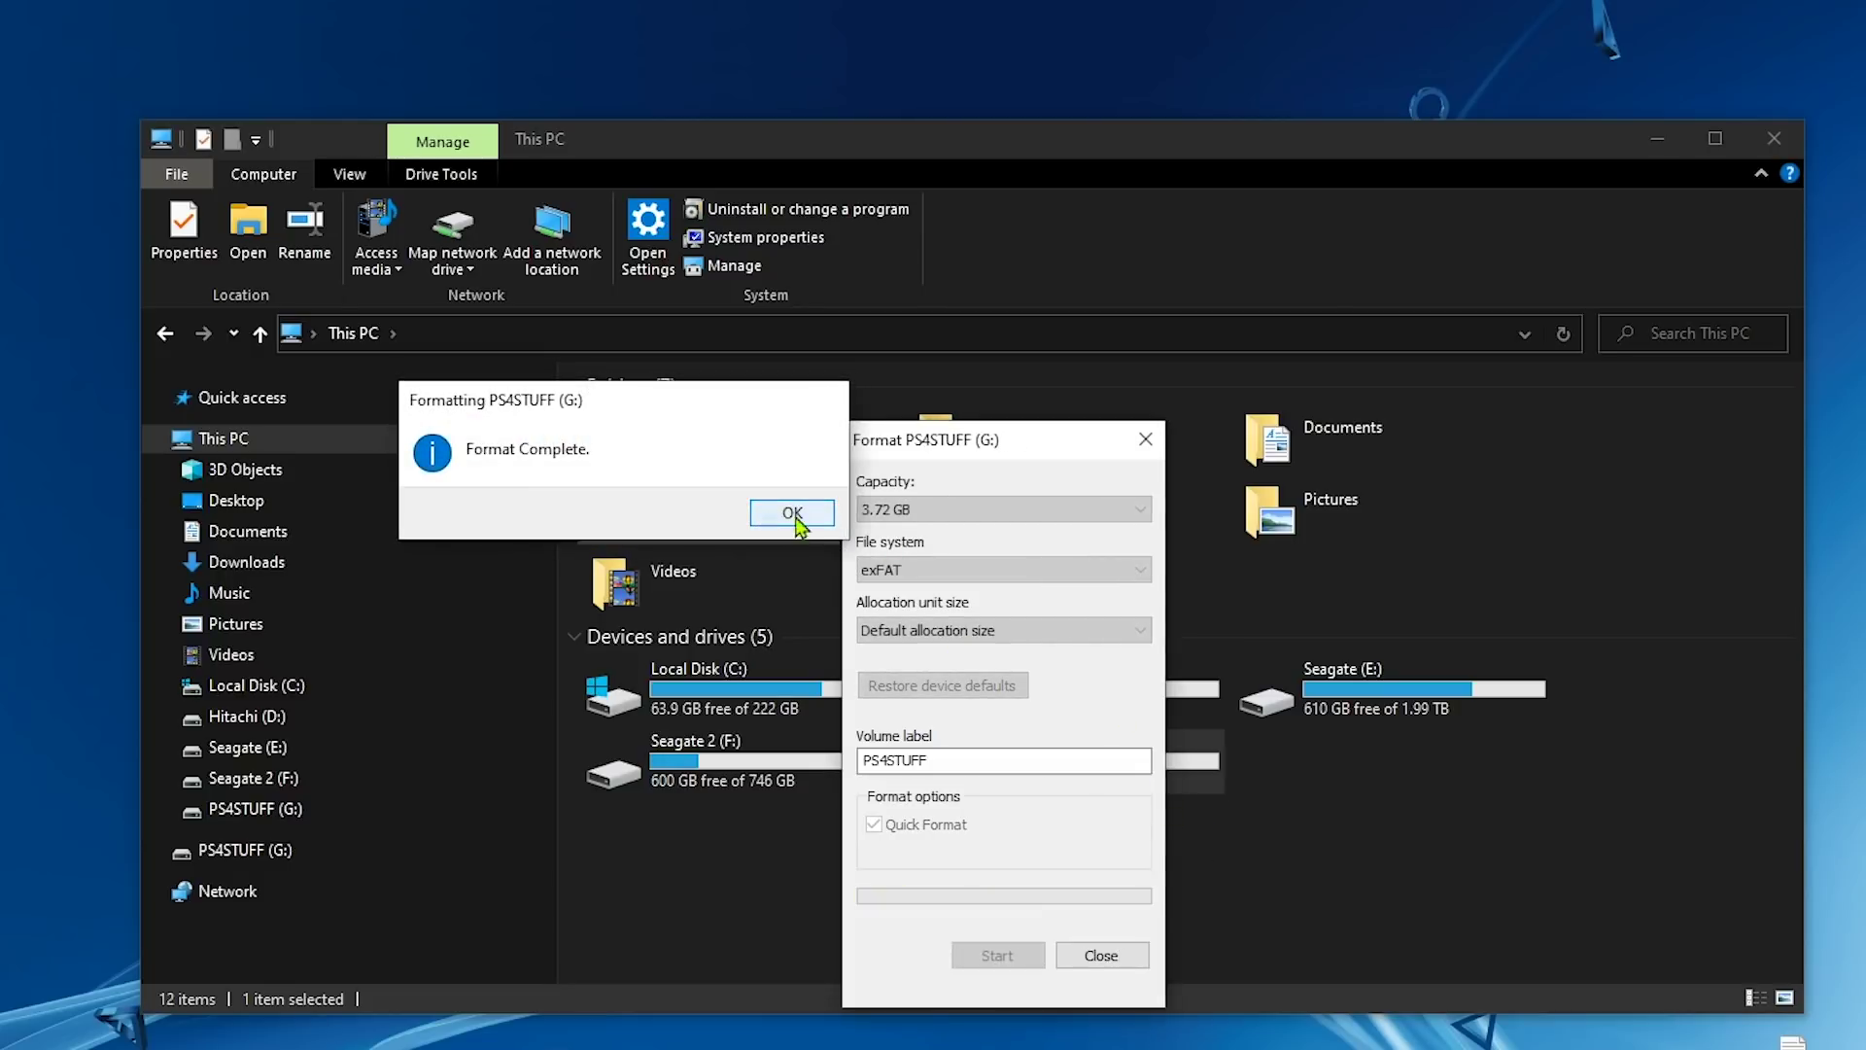
click(1102, 955)
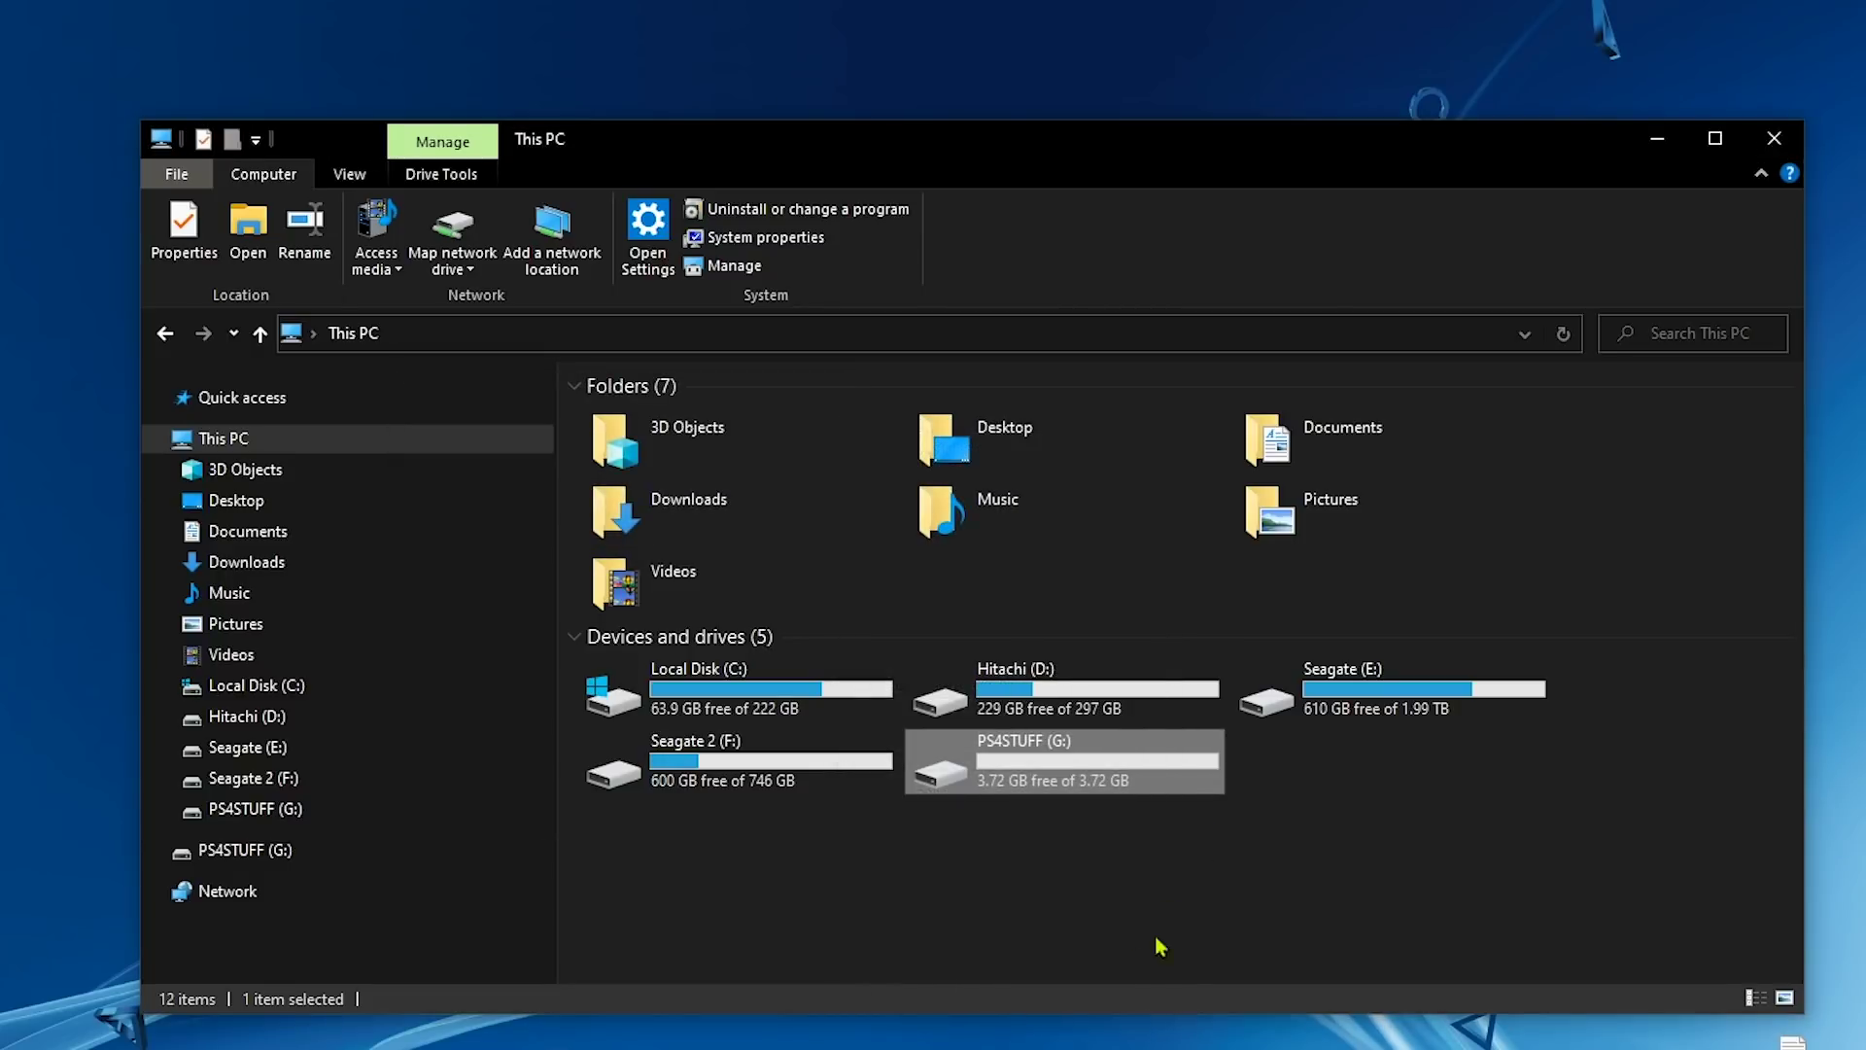
- Copy PS4UPDATE.pup from the Downloads folder
double_click(753, 540)
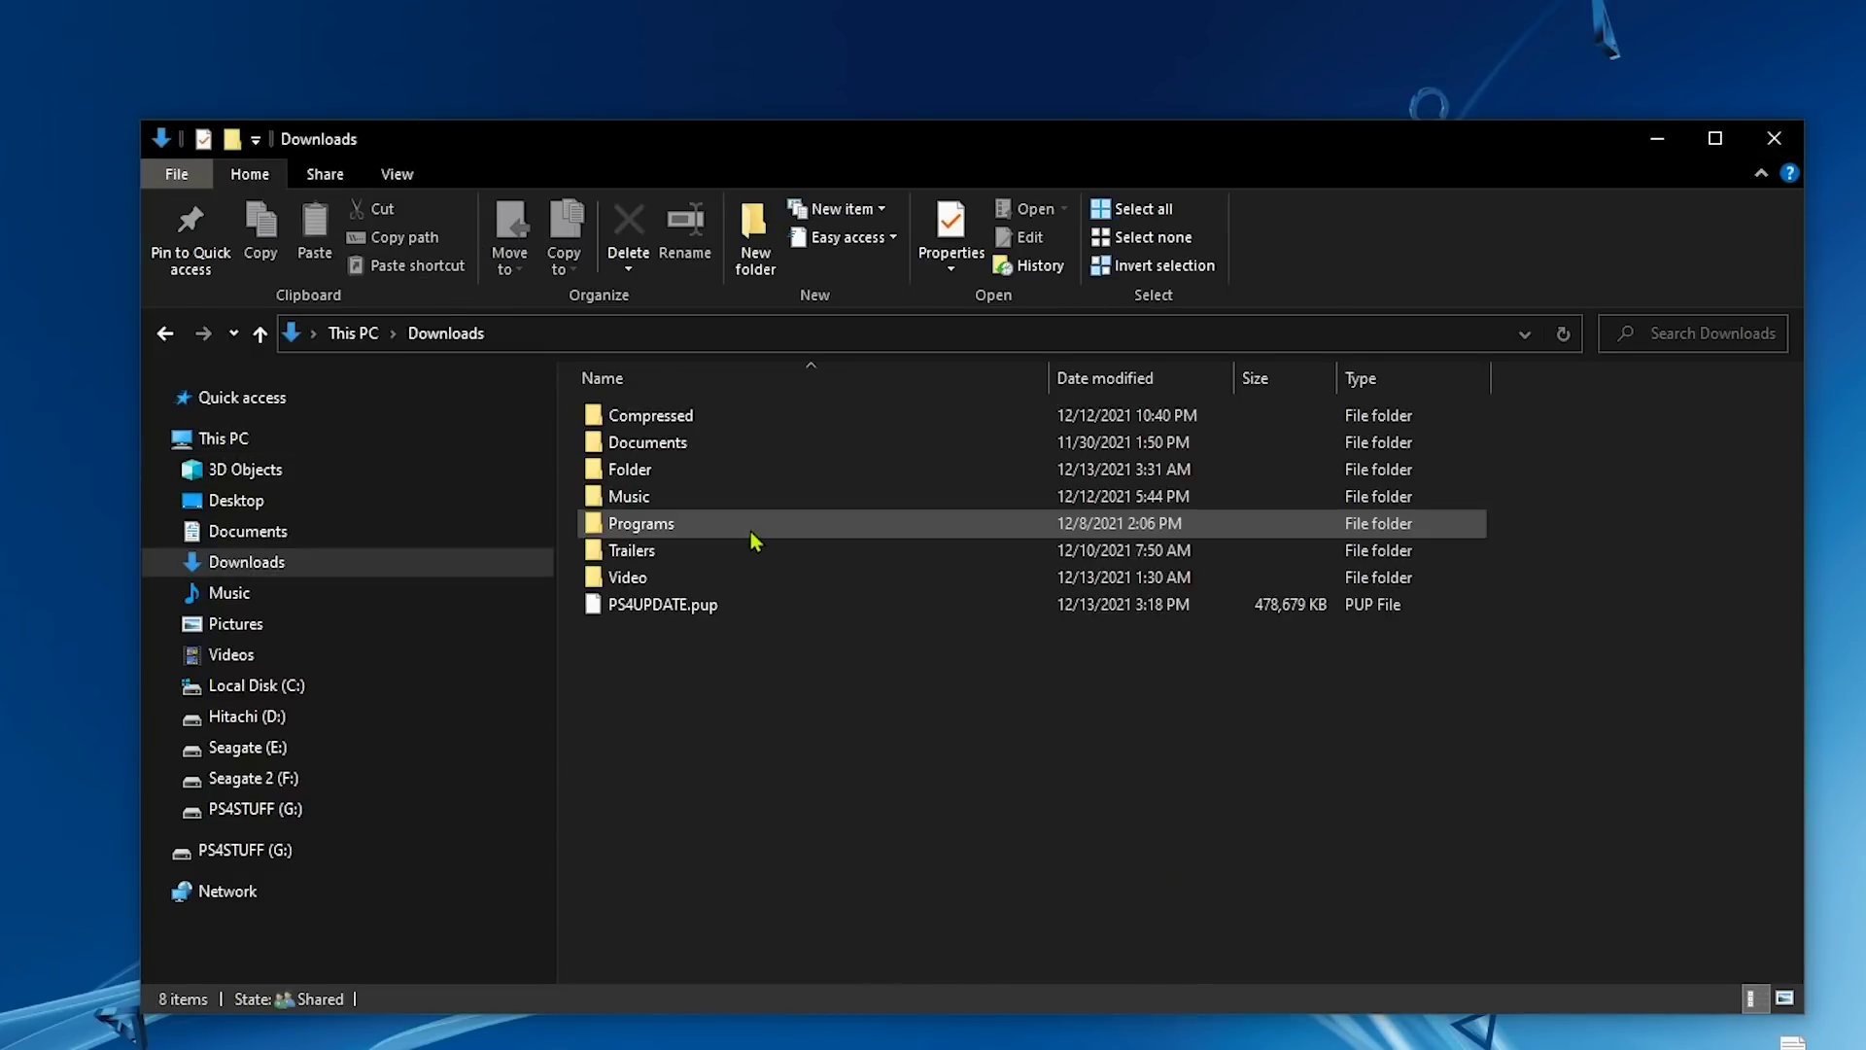
click(670, 616)
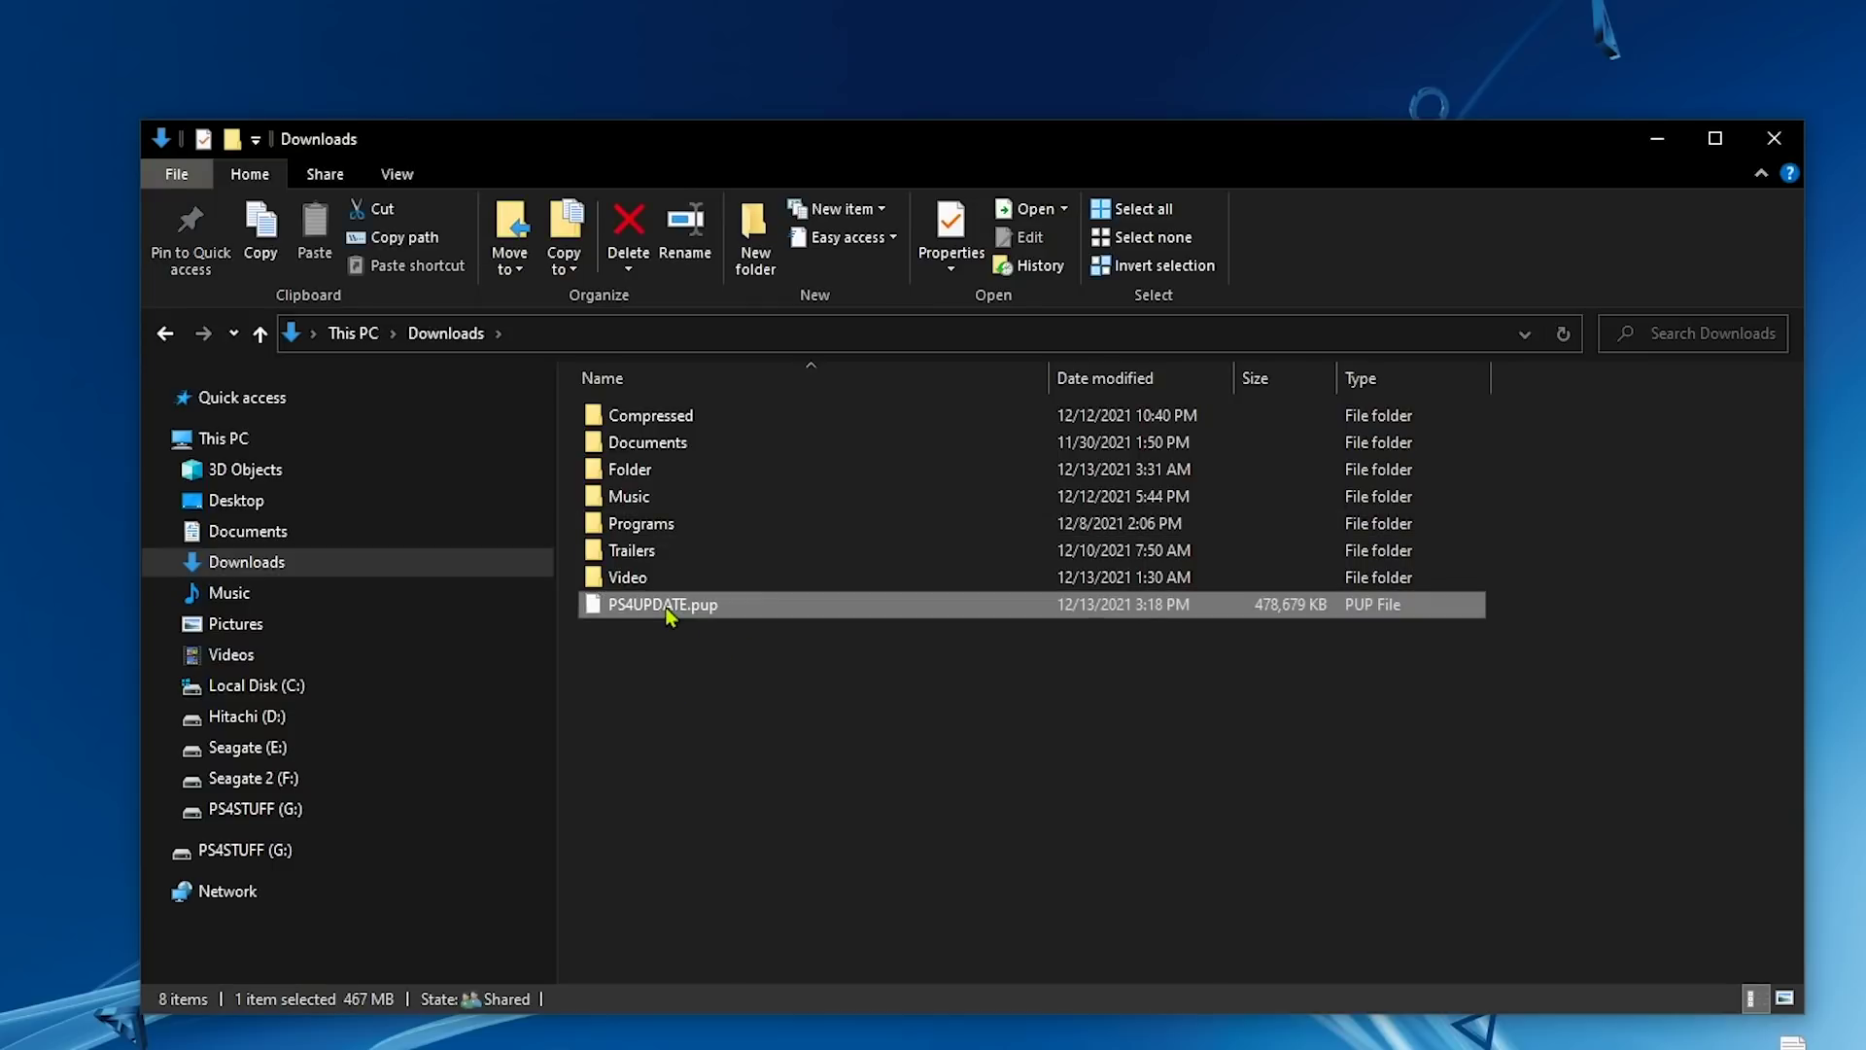
right_click(688, 618)
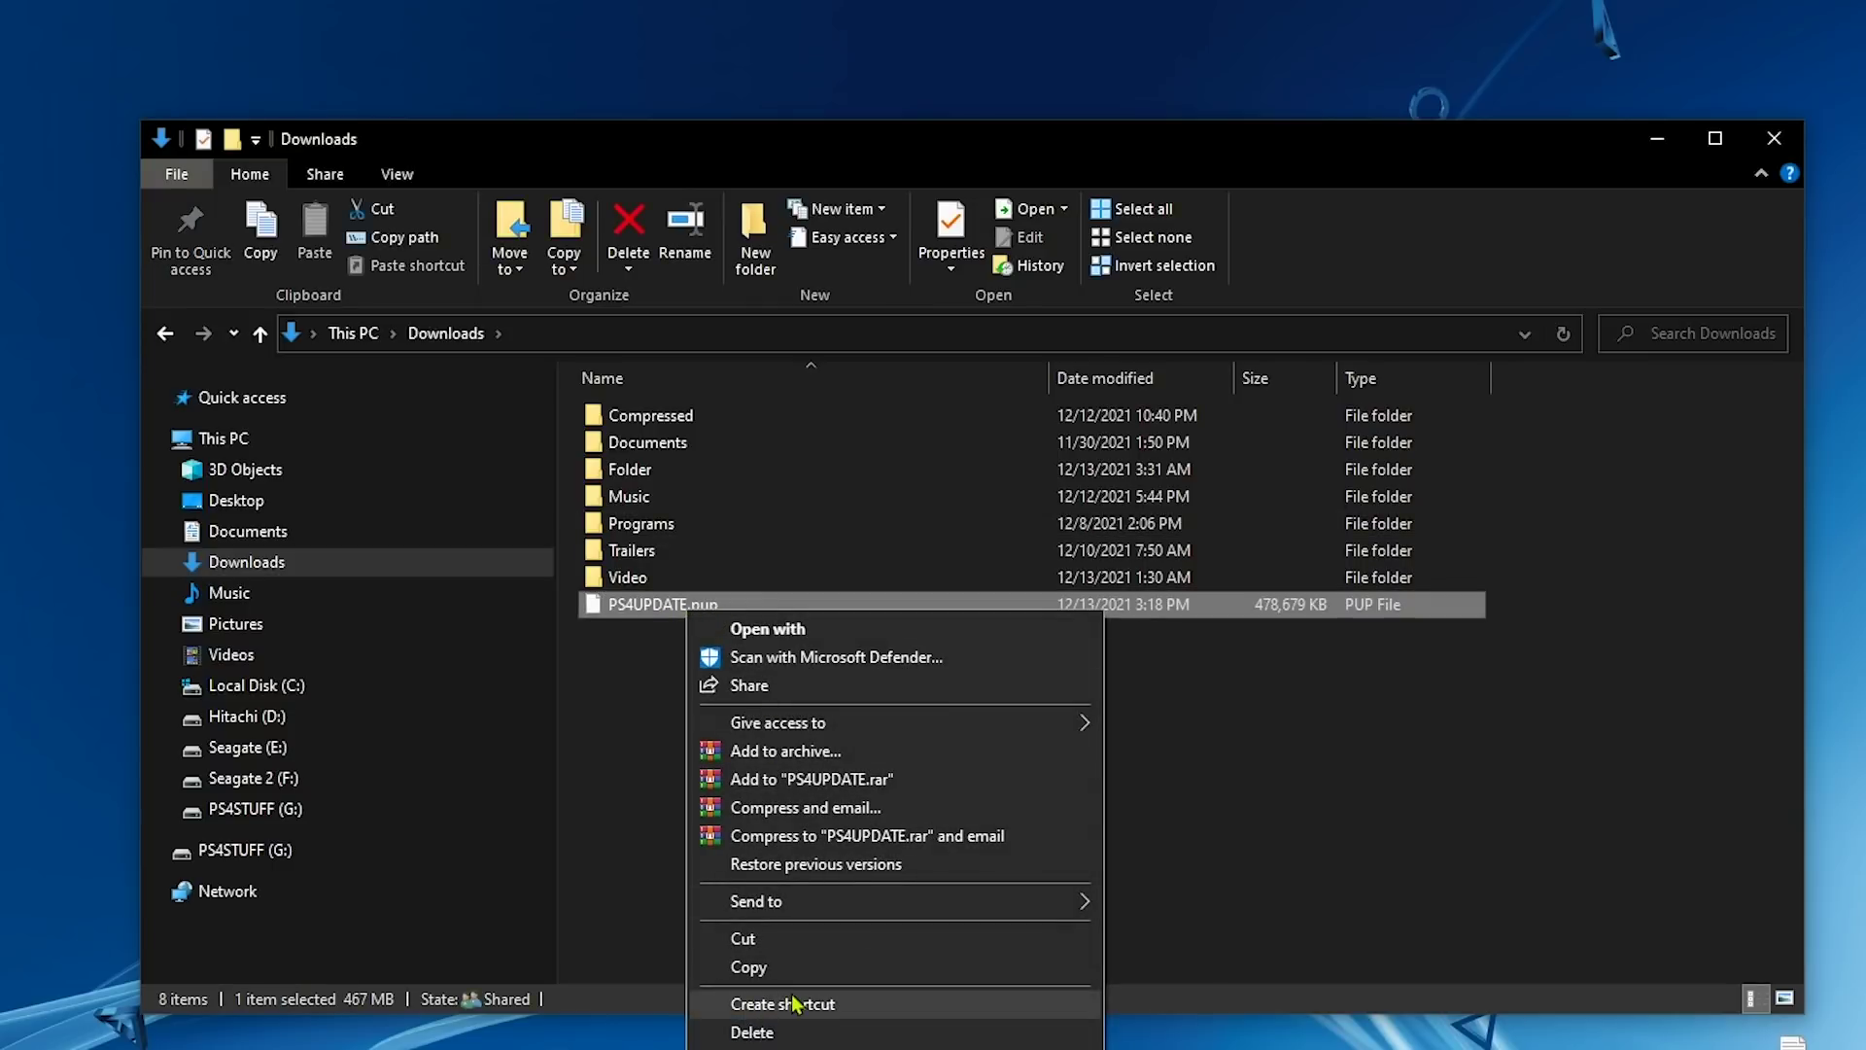
click(748, 967)
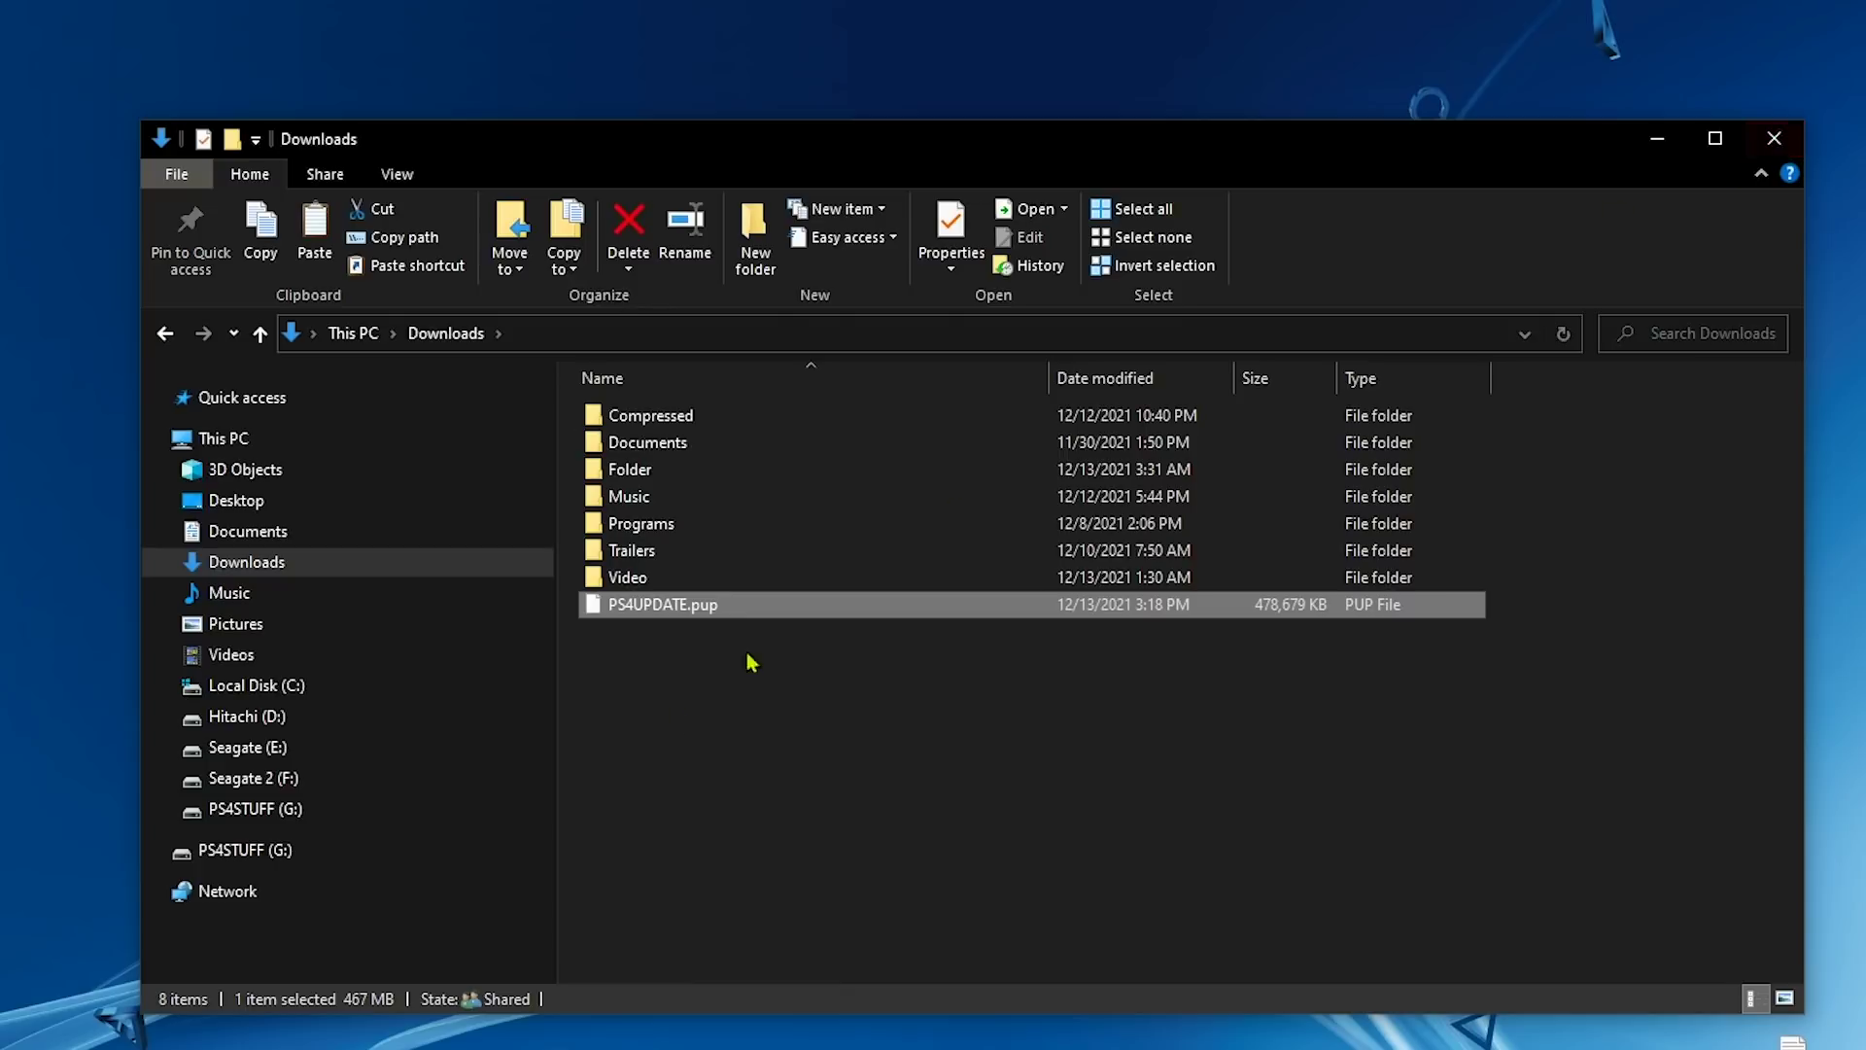
- Create a folder named PS4 on the PS4STUFF (G:) drive
click(277, 810)
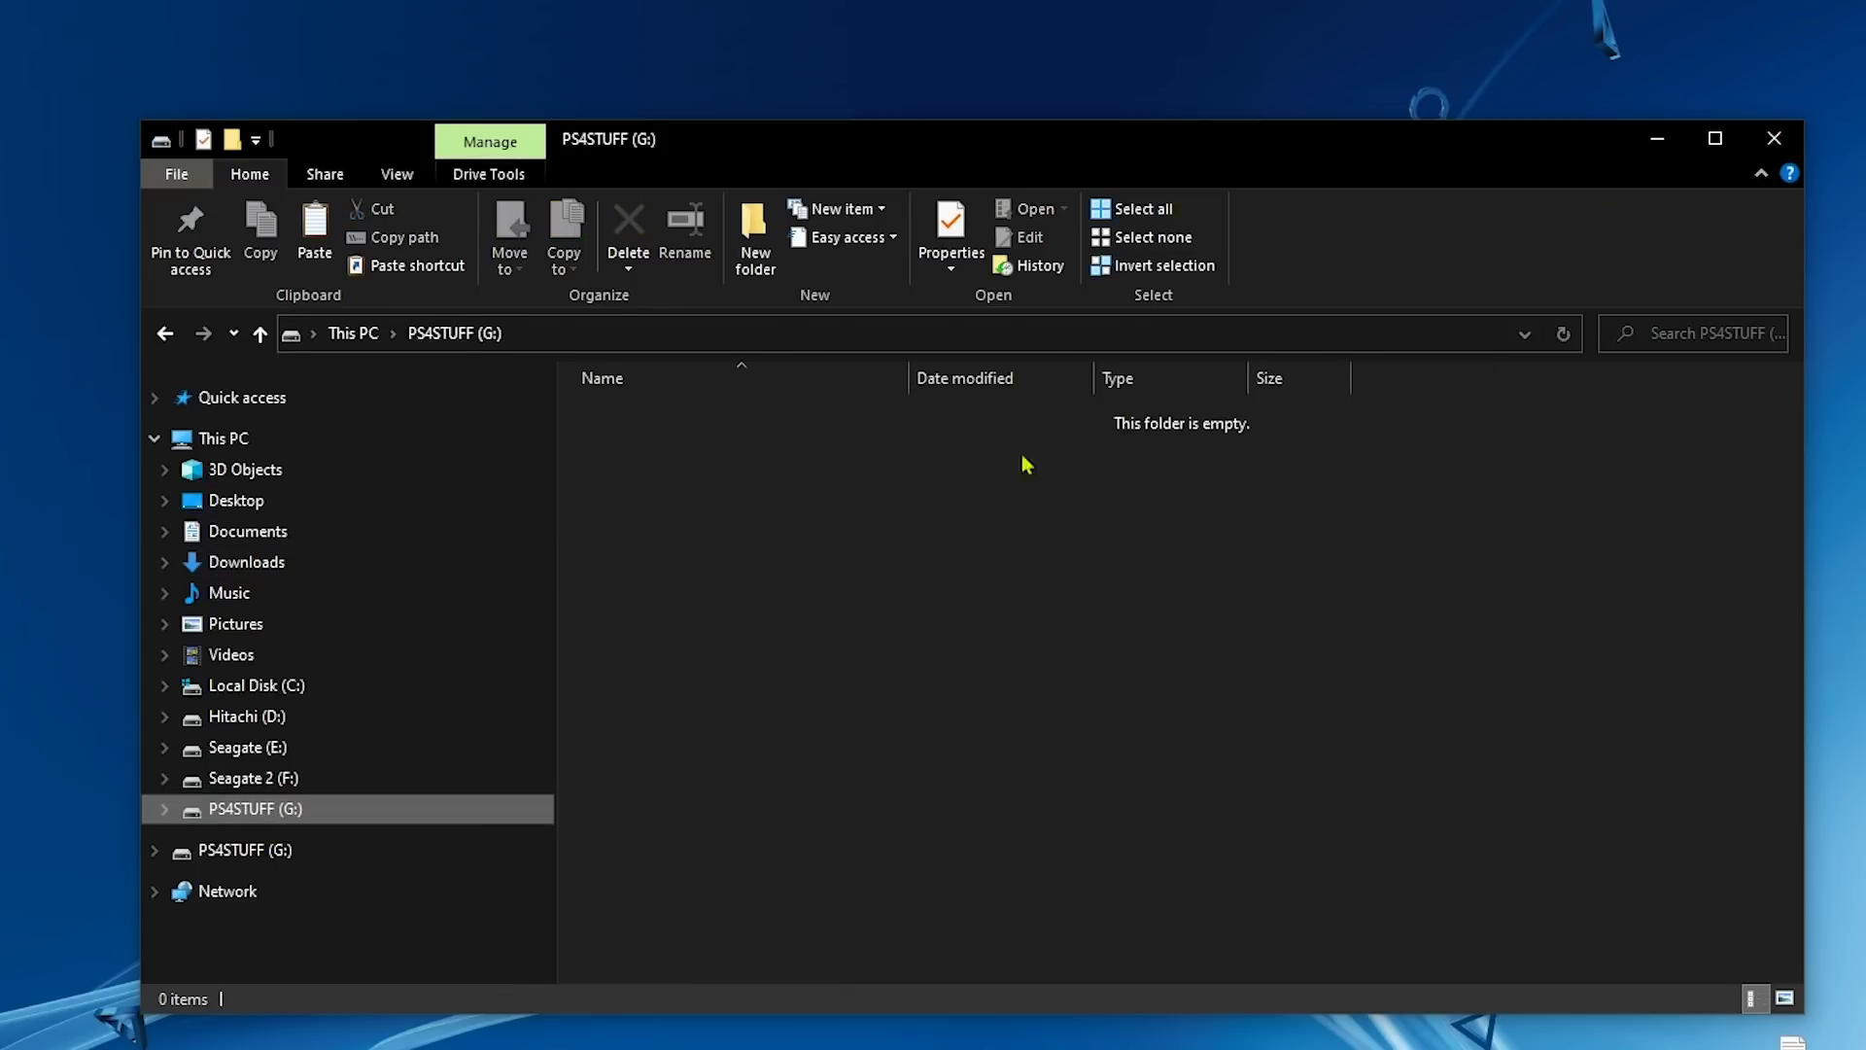
right_click(892, 528)
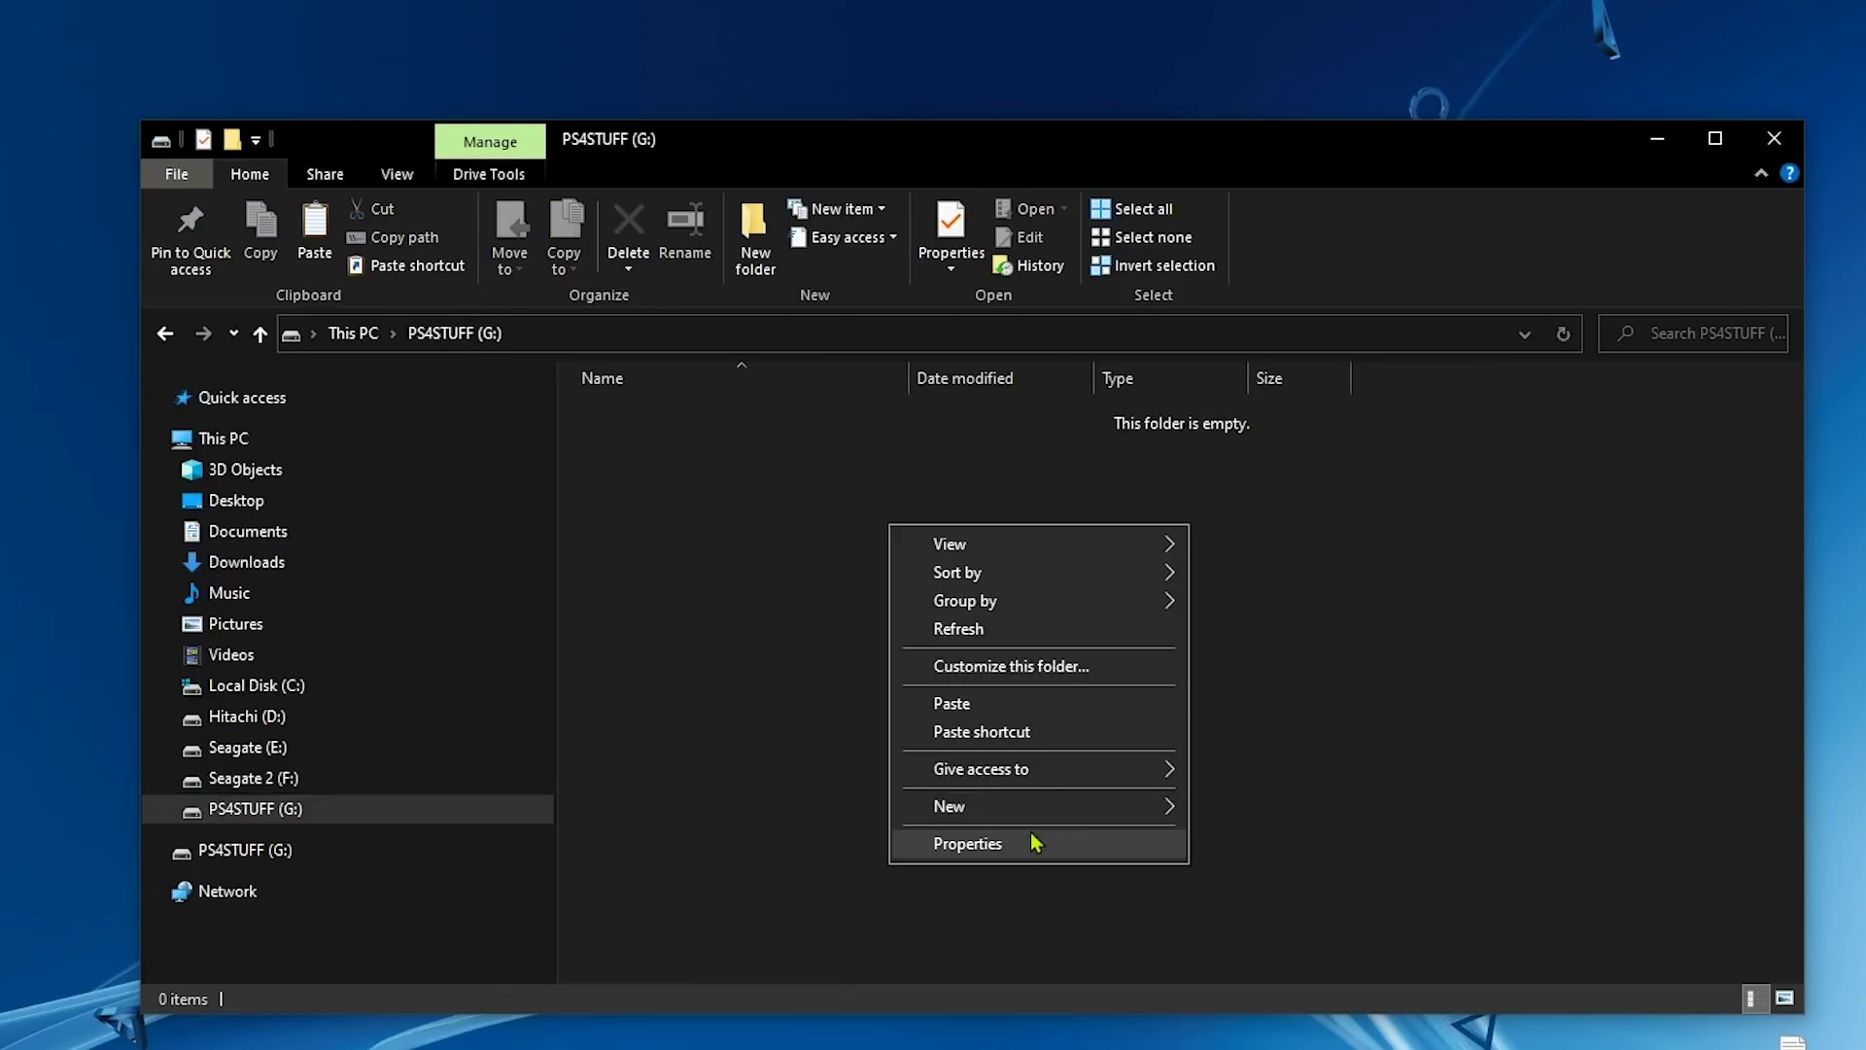
mouse_move(1034, 824)
click(1249, 811)
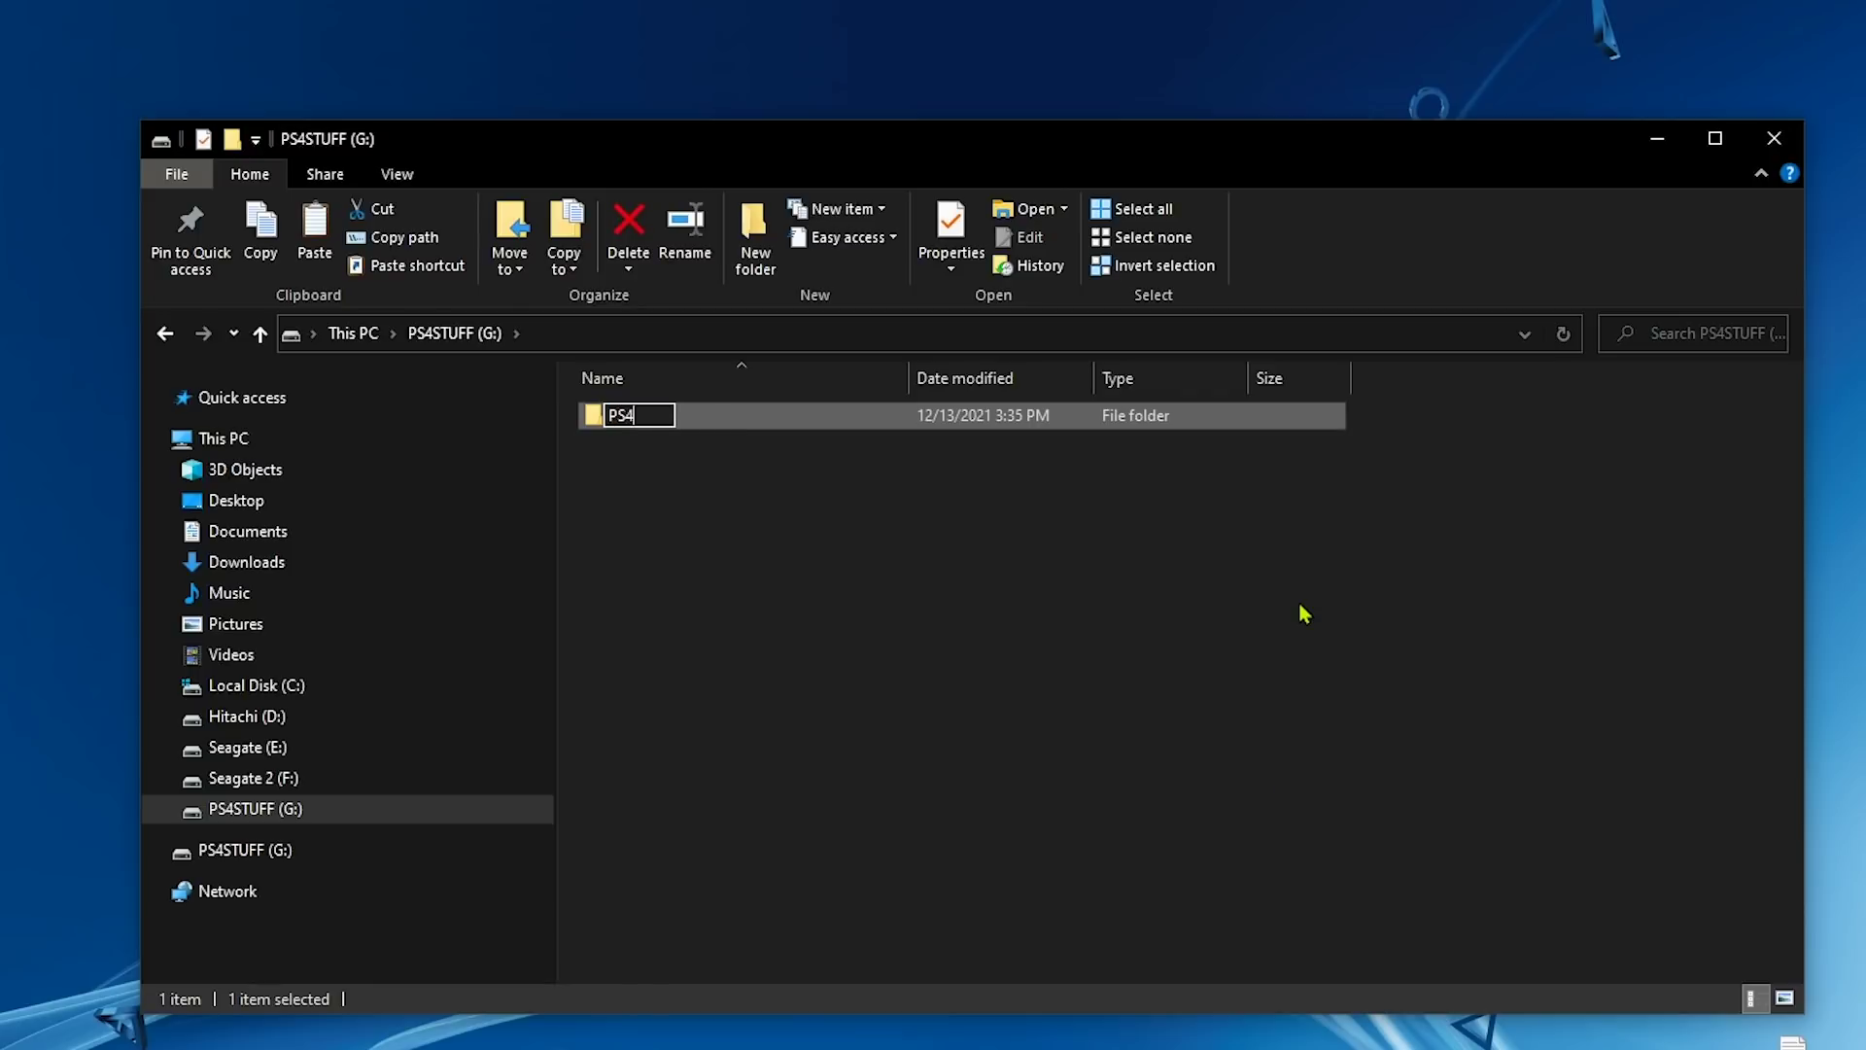
key(Return)
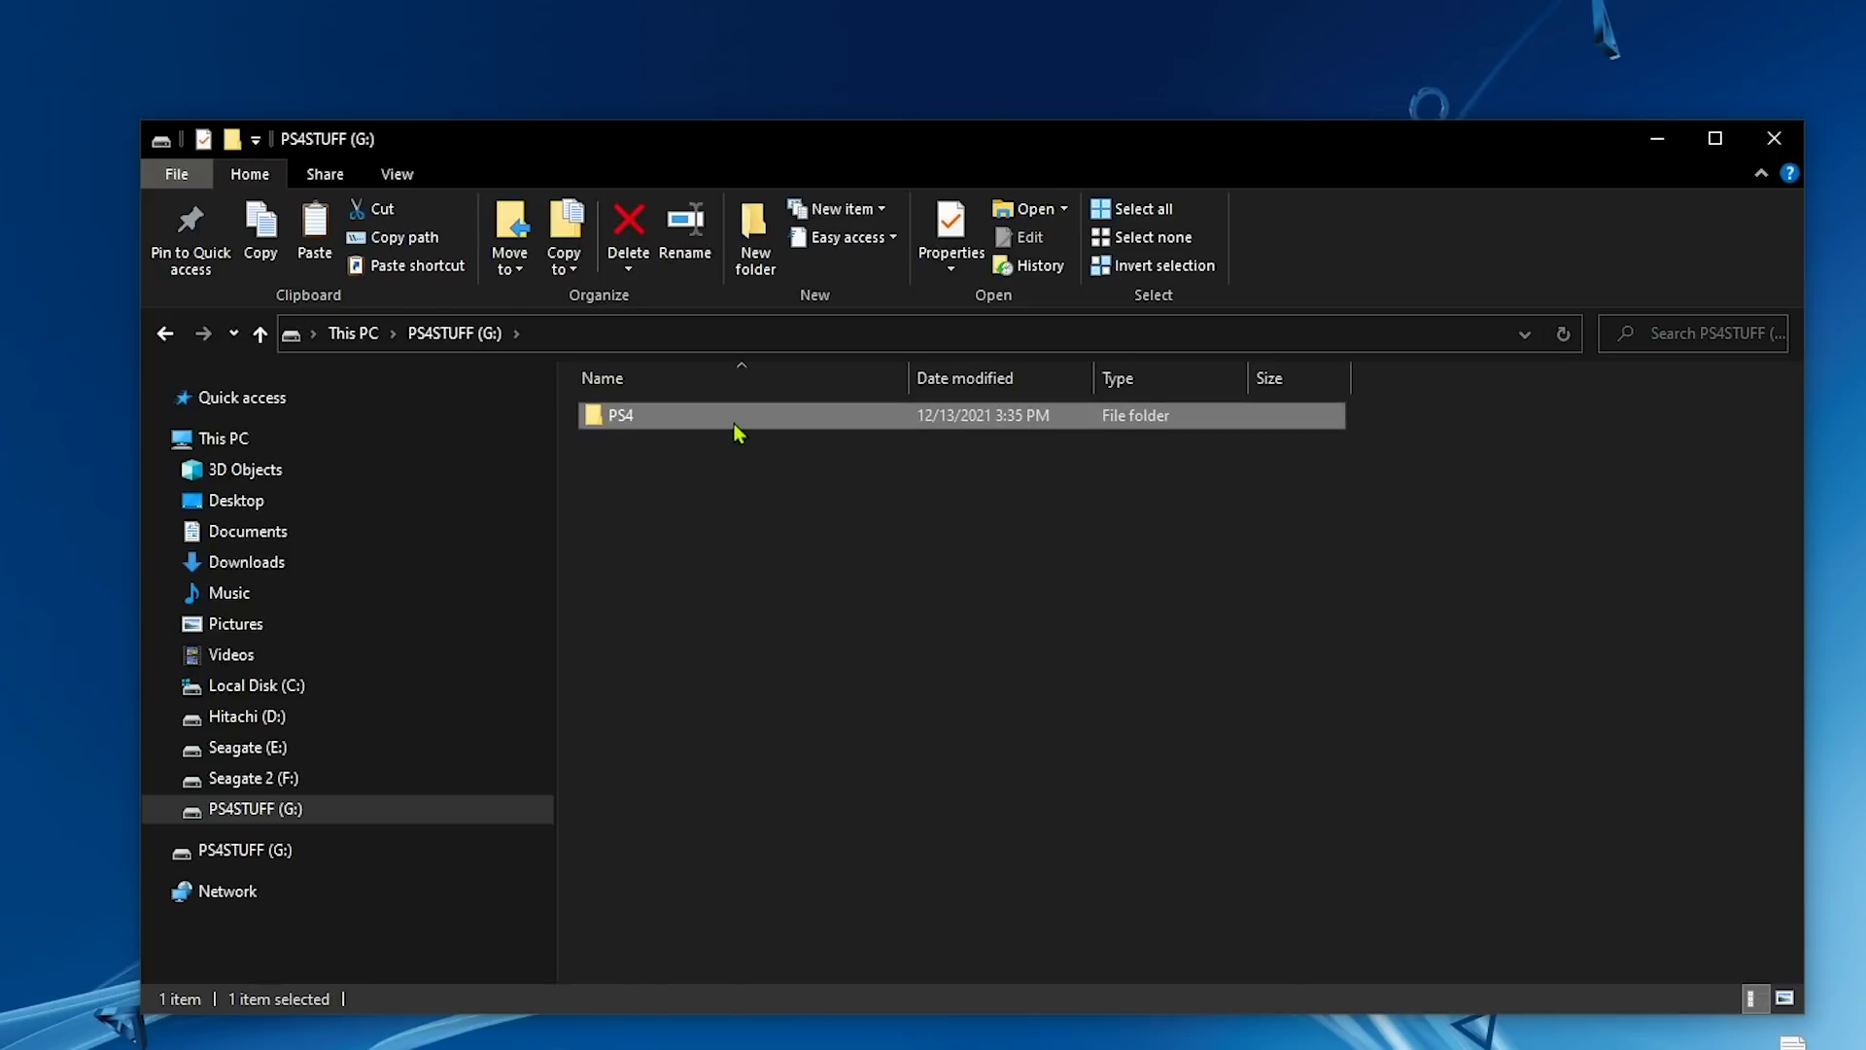
- Create an UPDATE folder inside PS4 and paste PS4UPDATE.pup into it
double_click(738, 428)
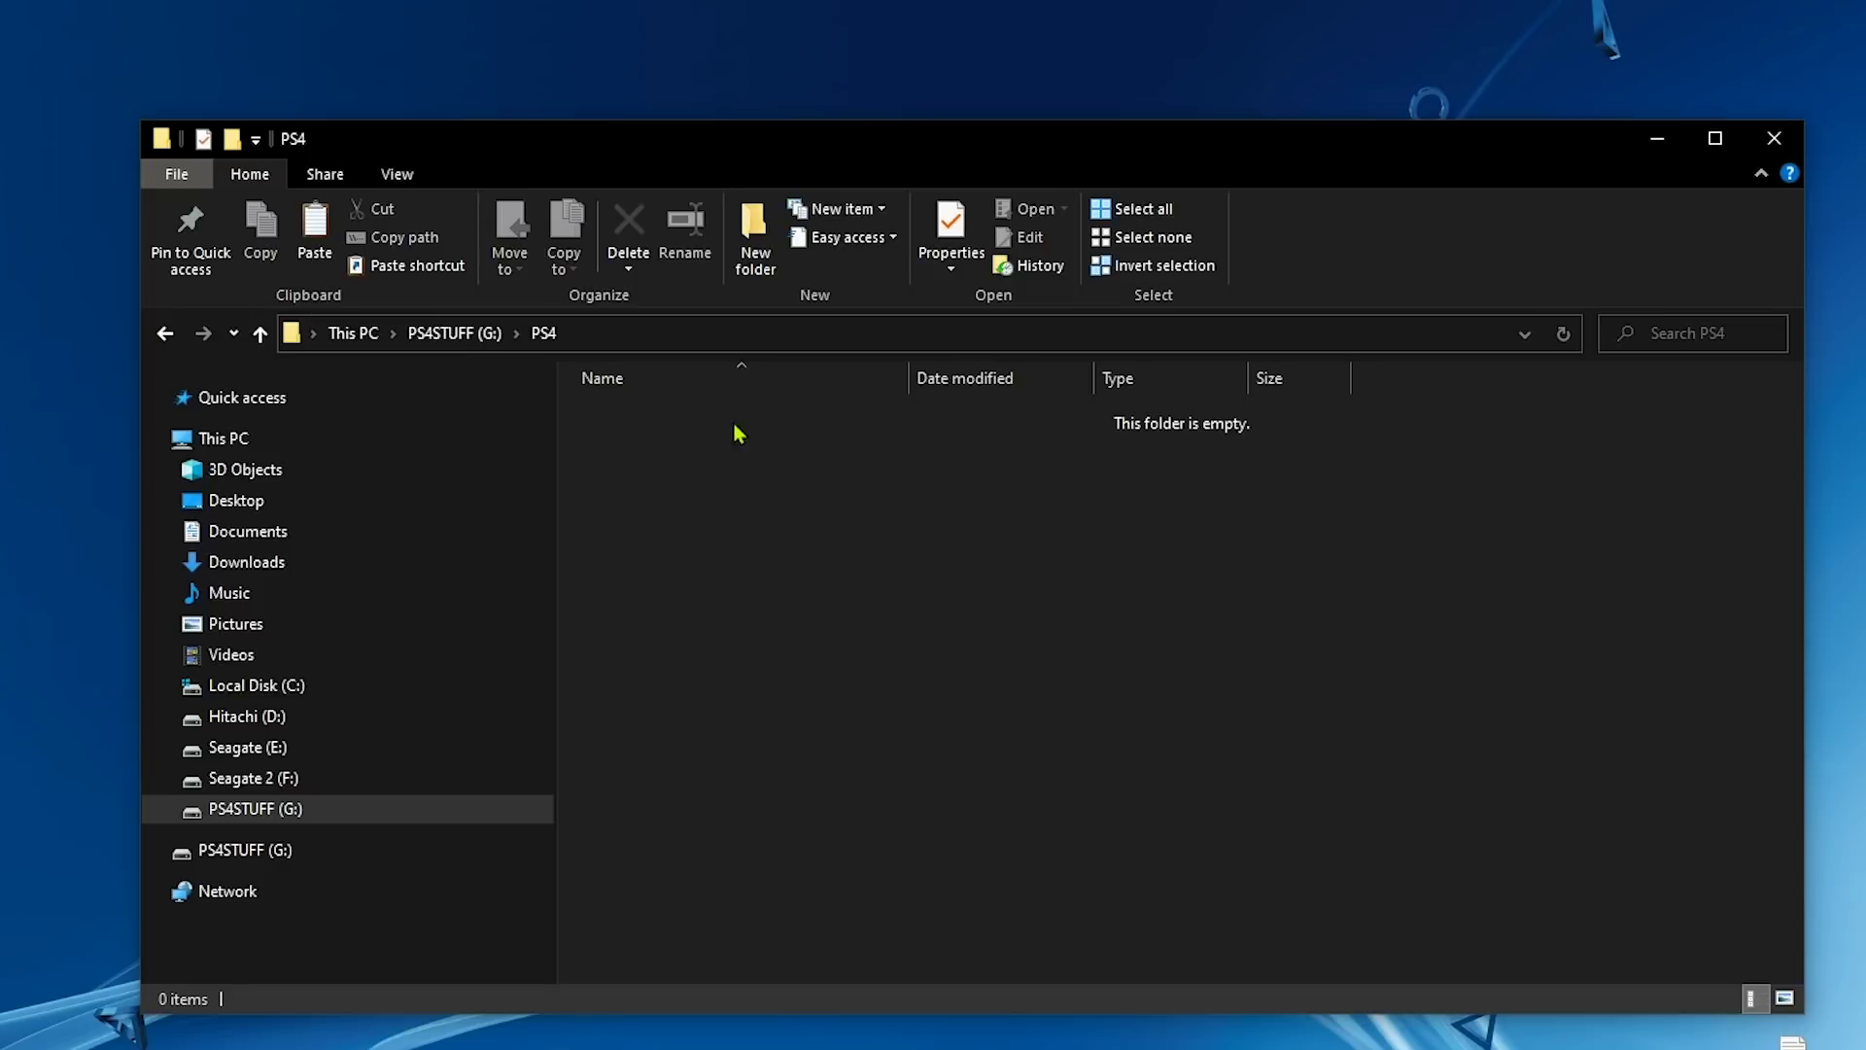
right_click(738, 488)
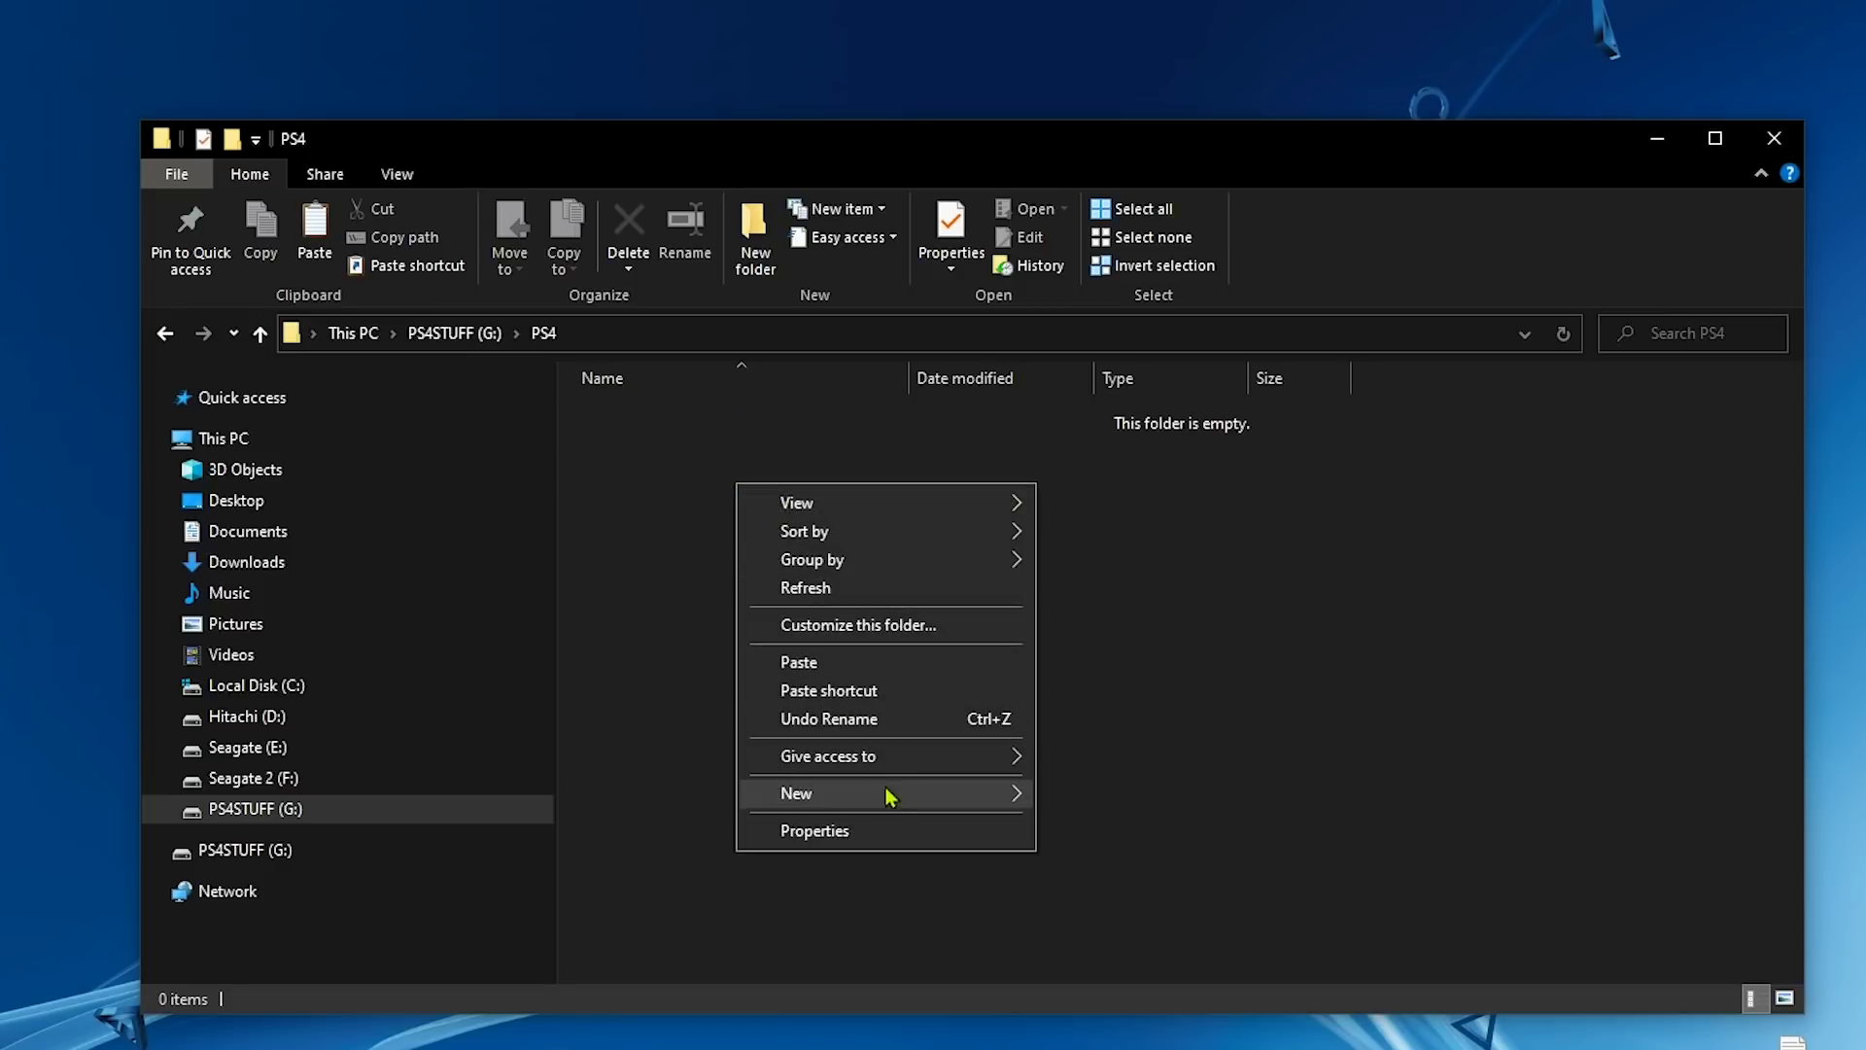
mouse_move(887, 795)
click(1093, 792)
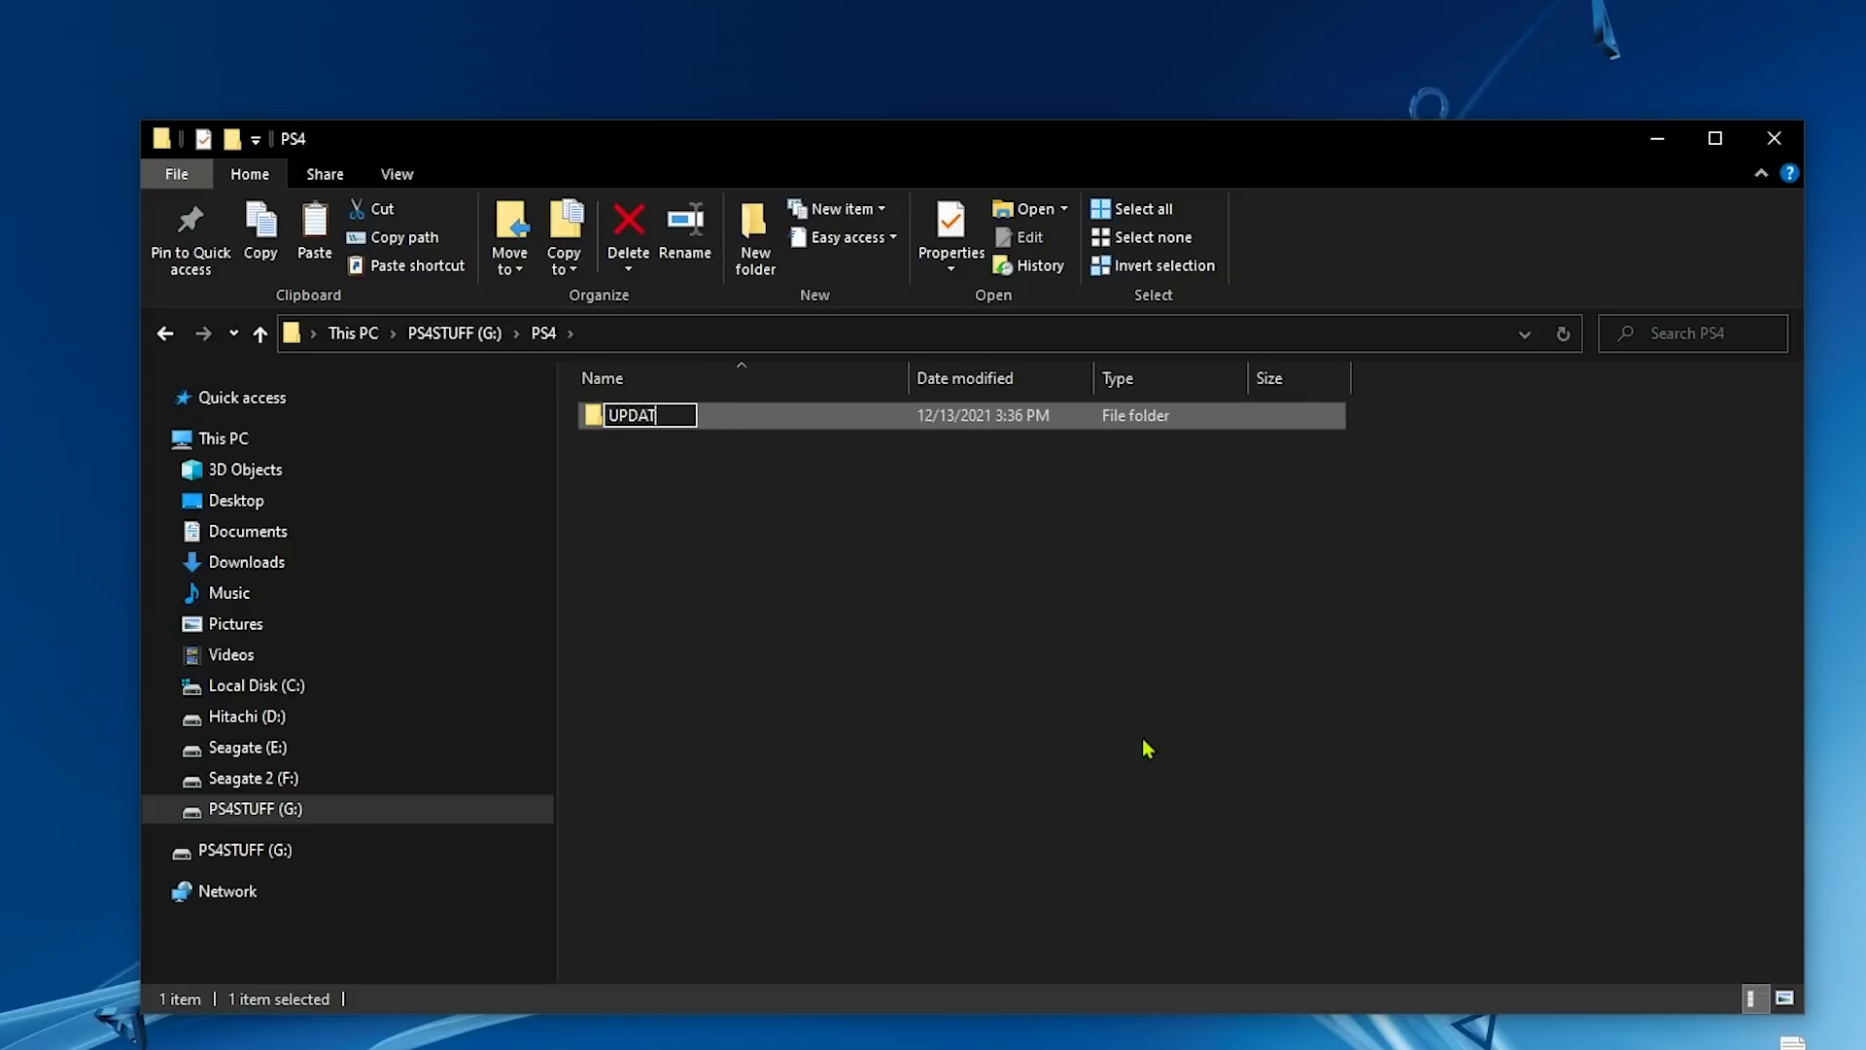
key(Return)
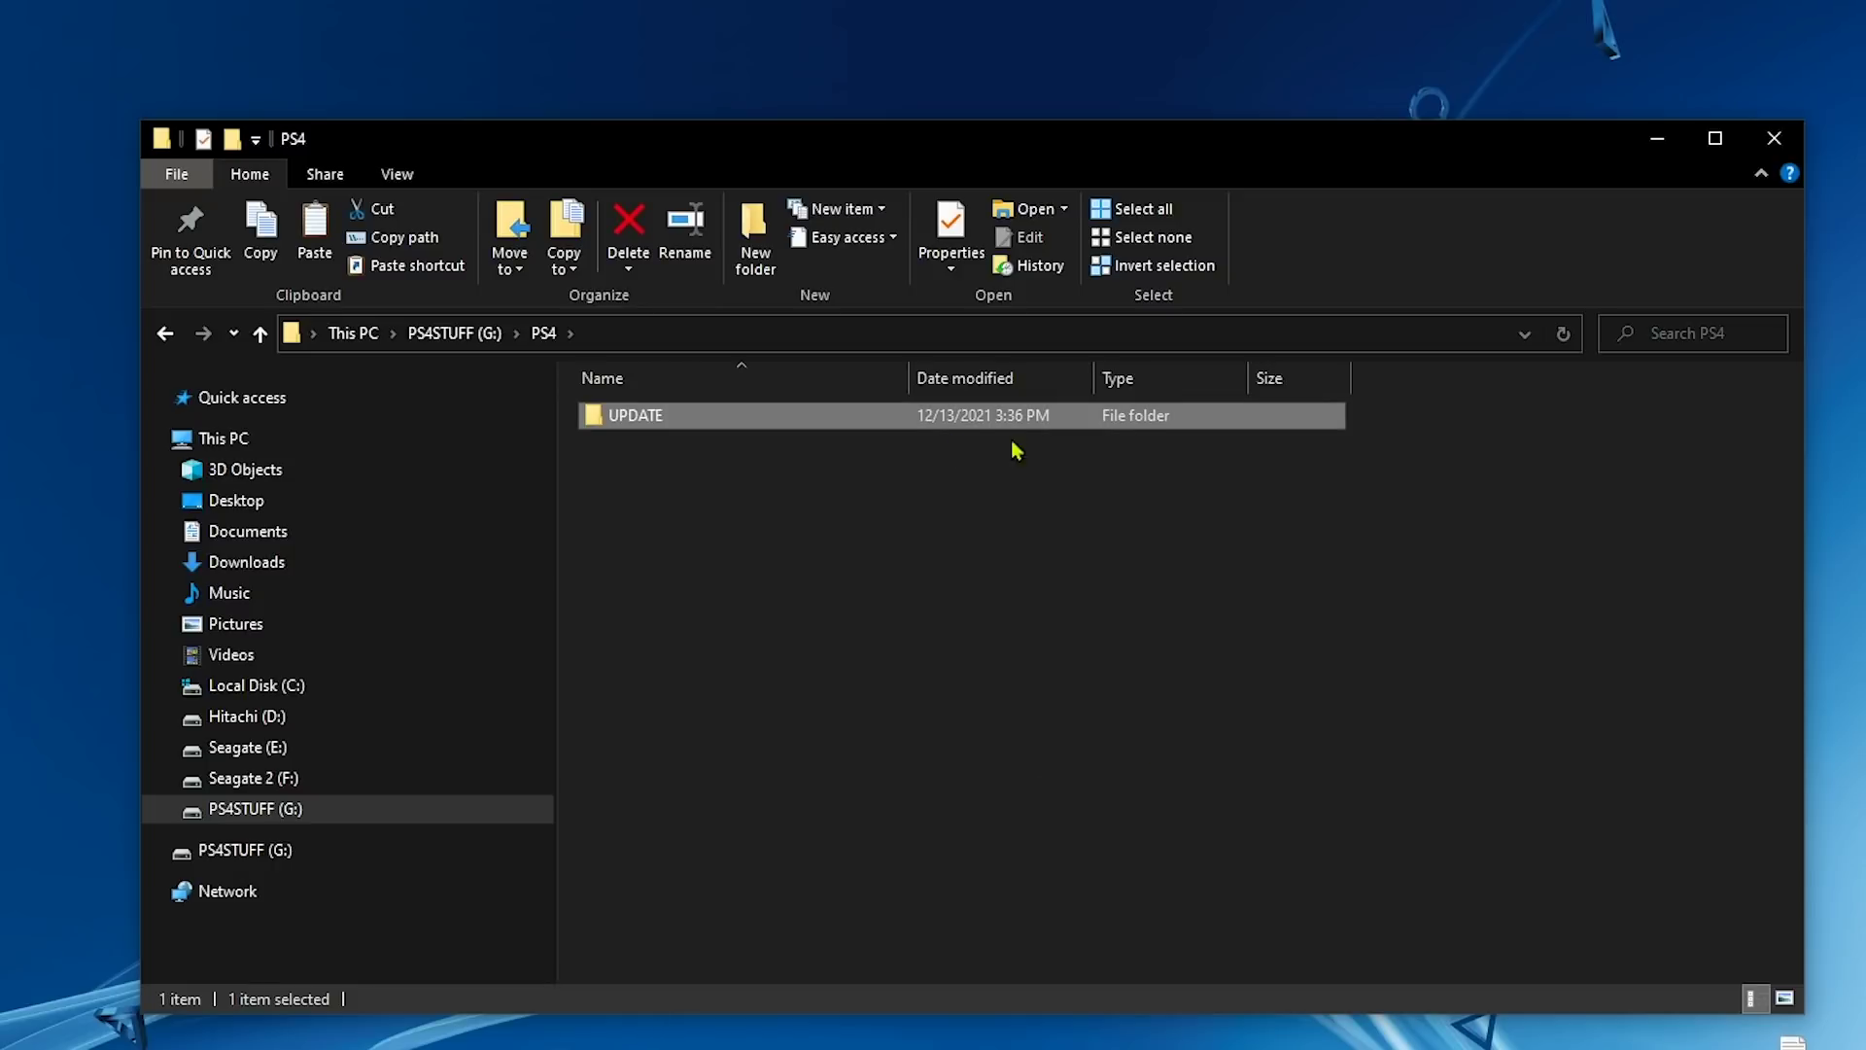
double_click(715, 414)
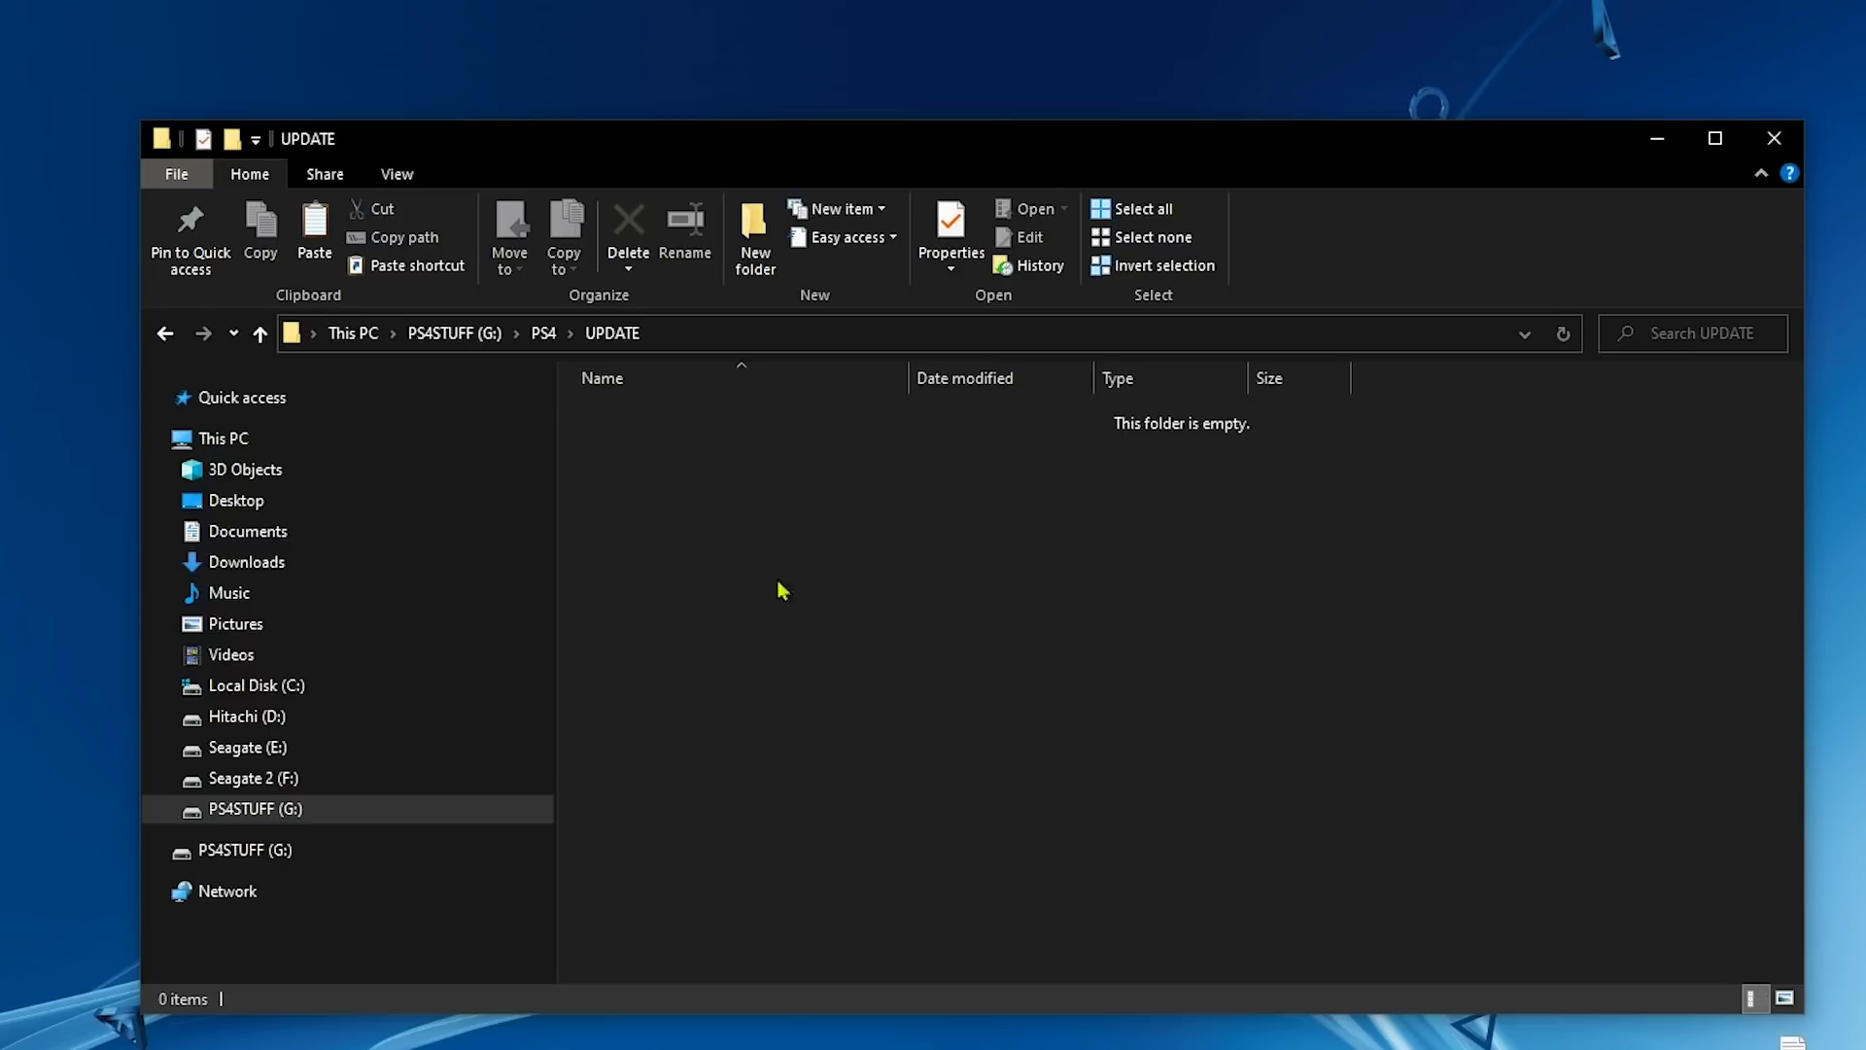
right_click(787, 585)
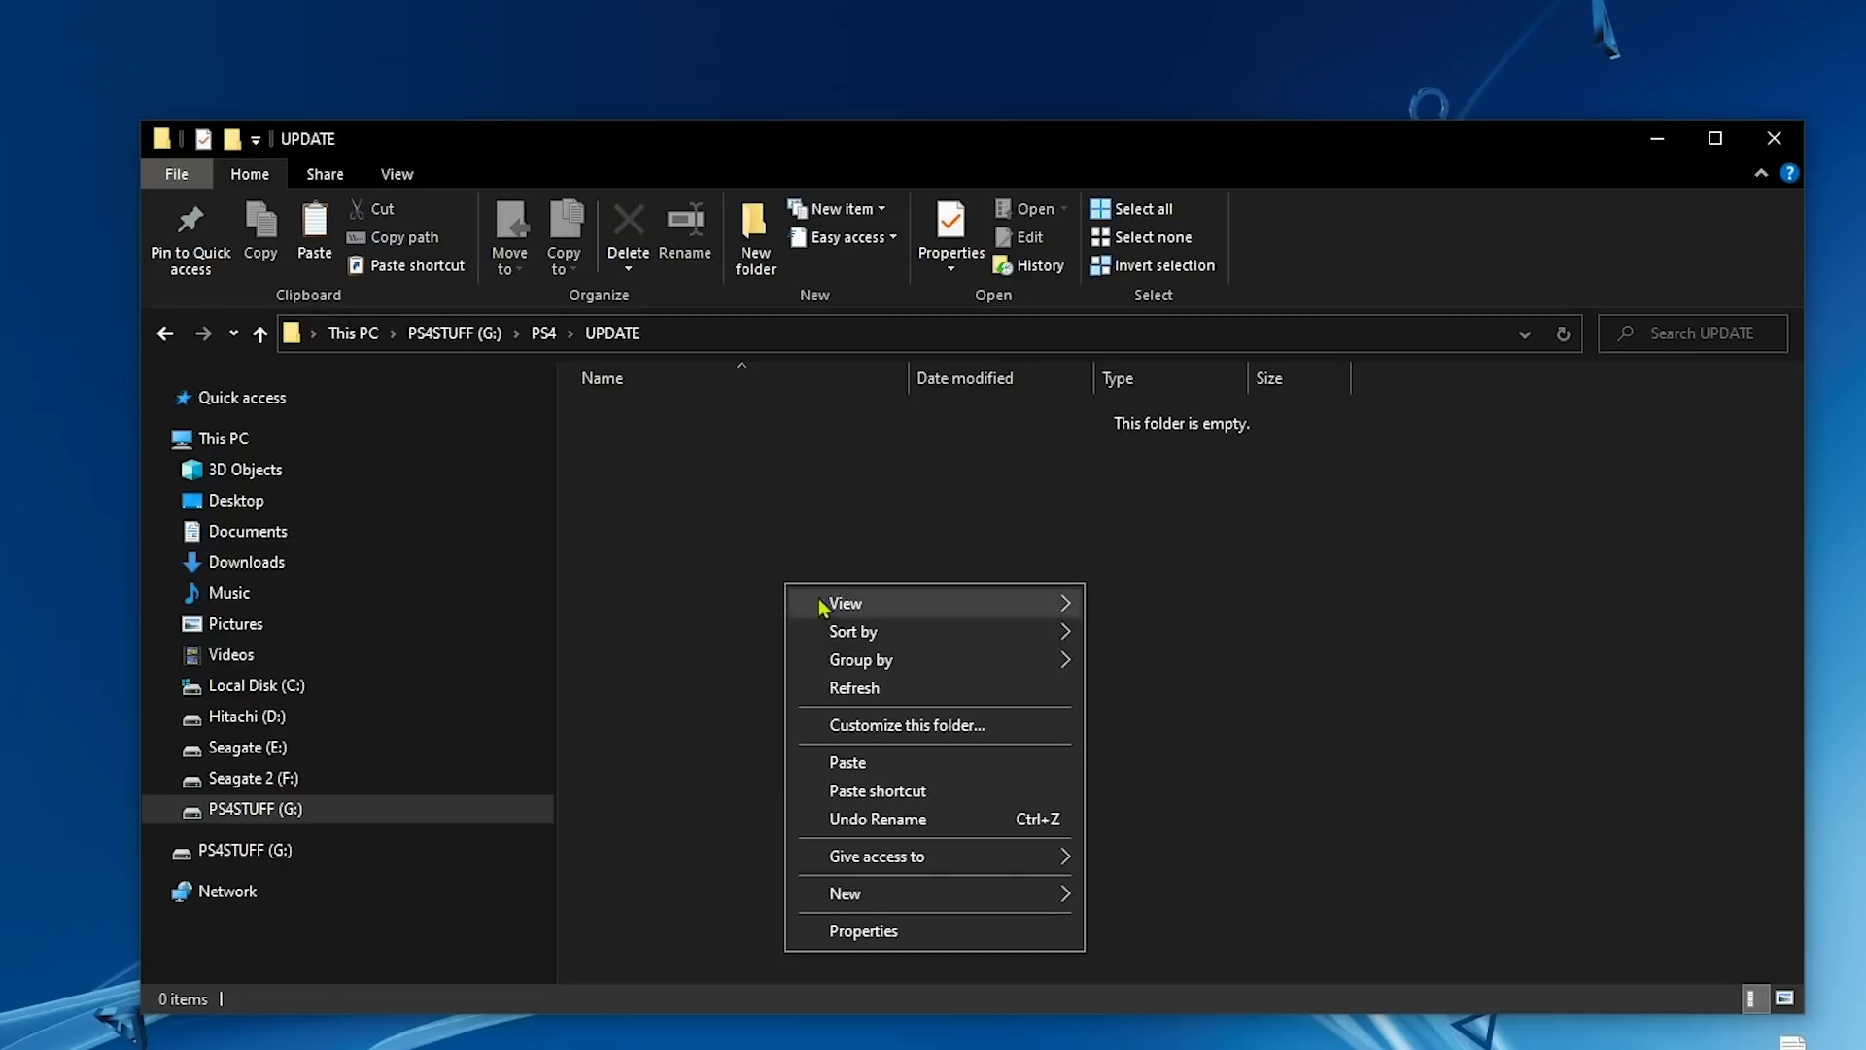
click(870, 763)
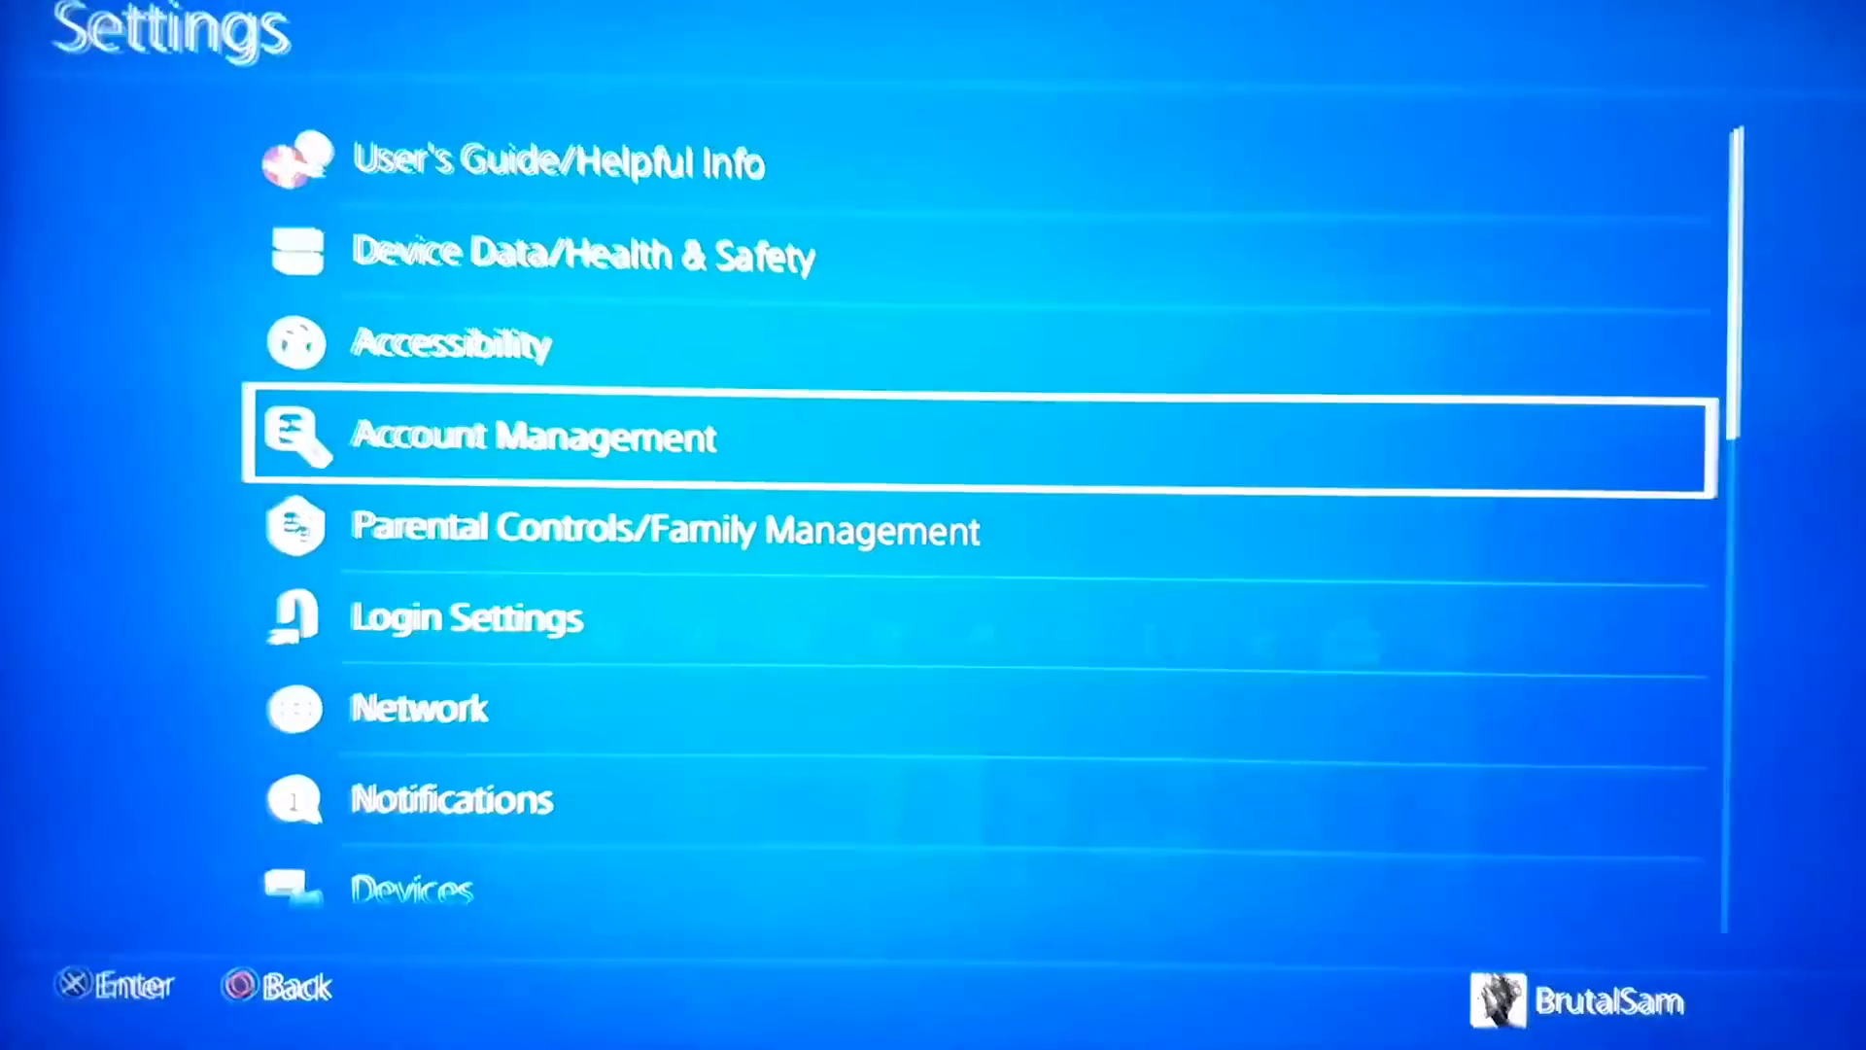
- Open System Software Update and install Version 9.00 from the USB update file
key(Down)
key(Down)
key(Down)
key(Down)
key(Down)
key(Down)
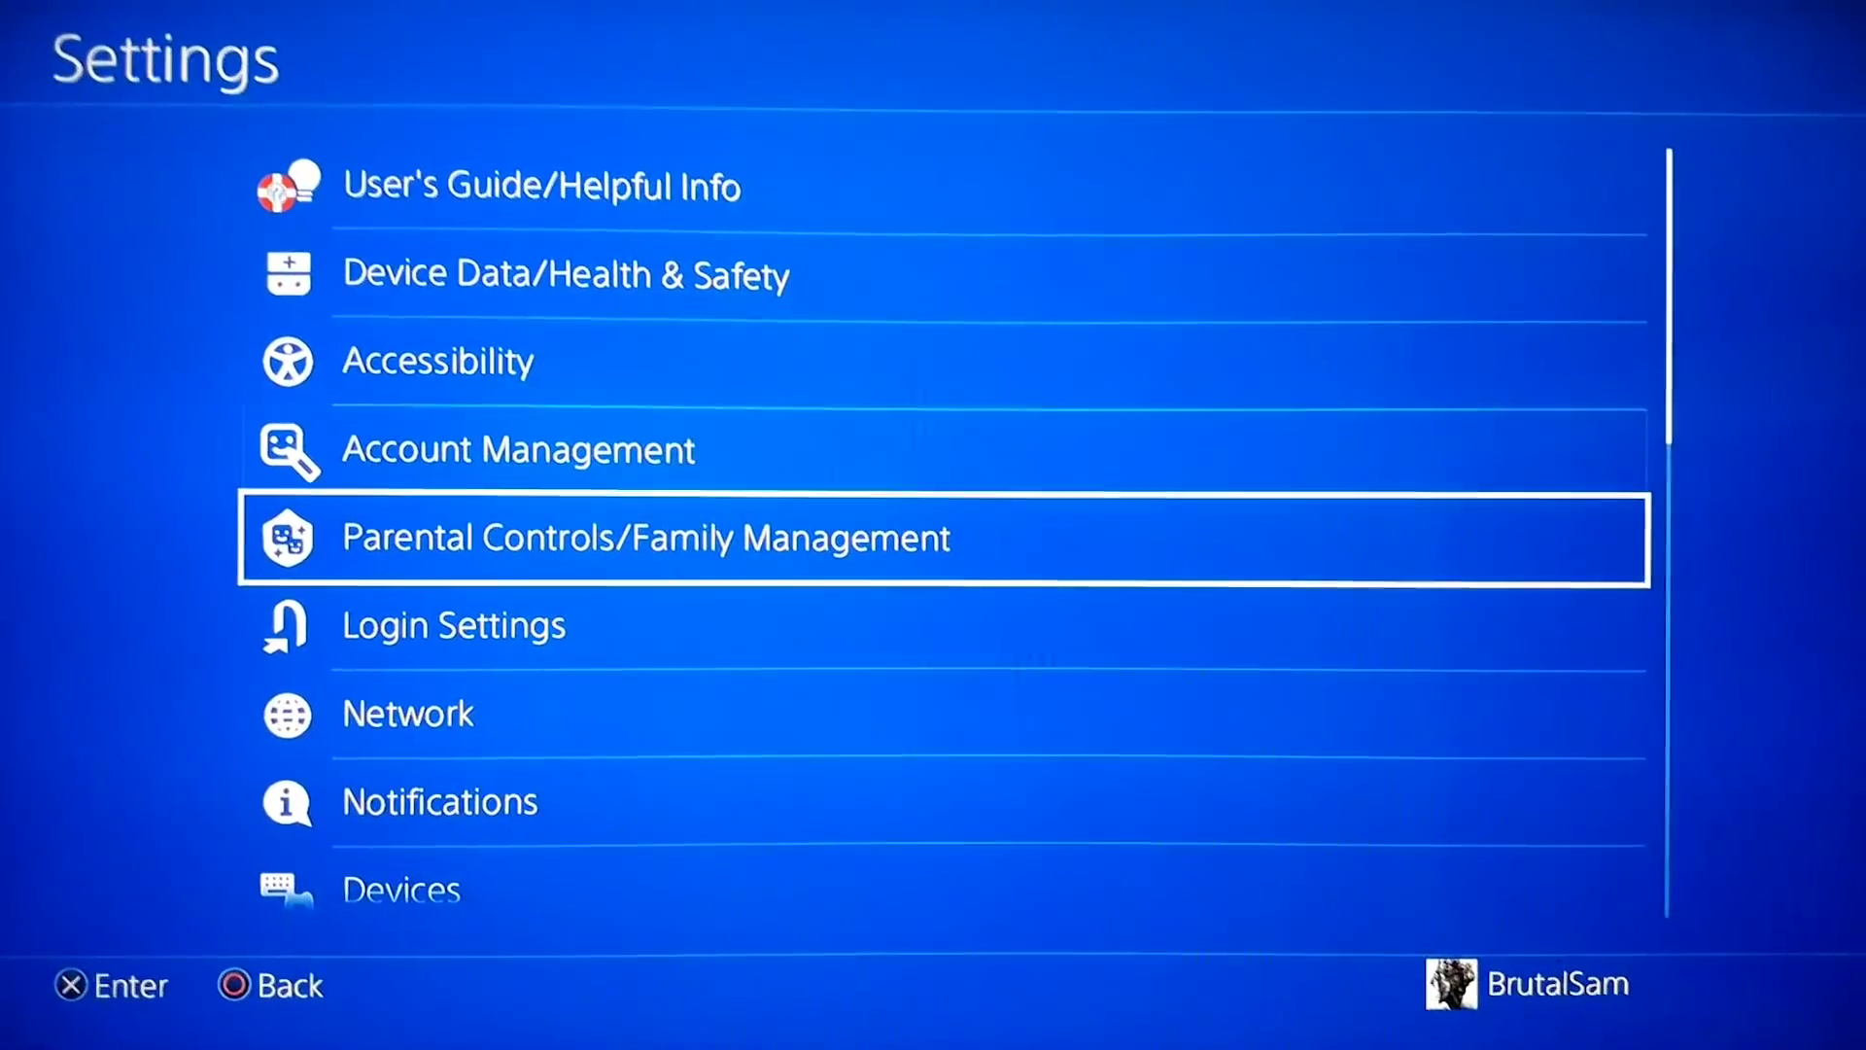
key(Down)
key(Down)
key(Down)
key(Down)
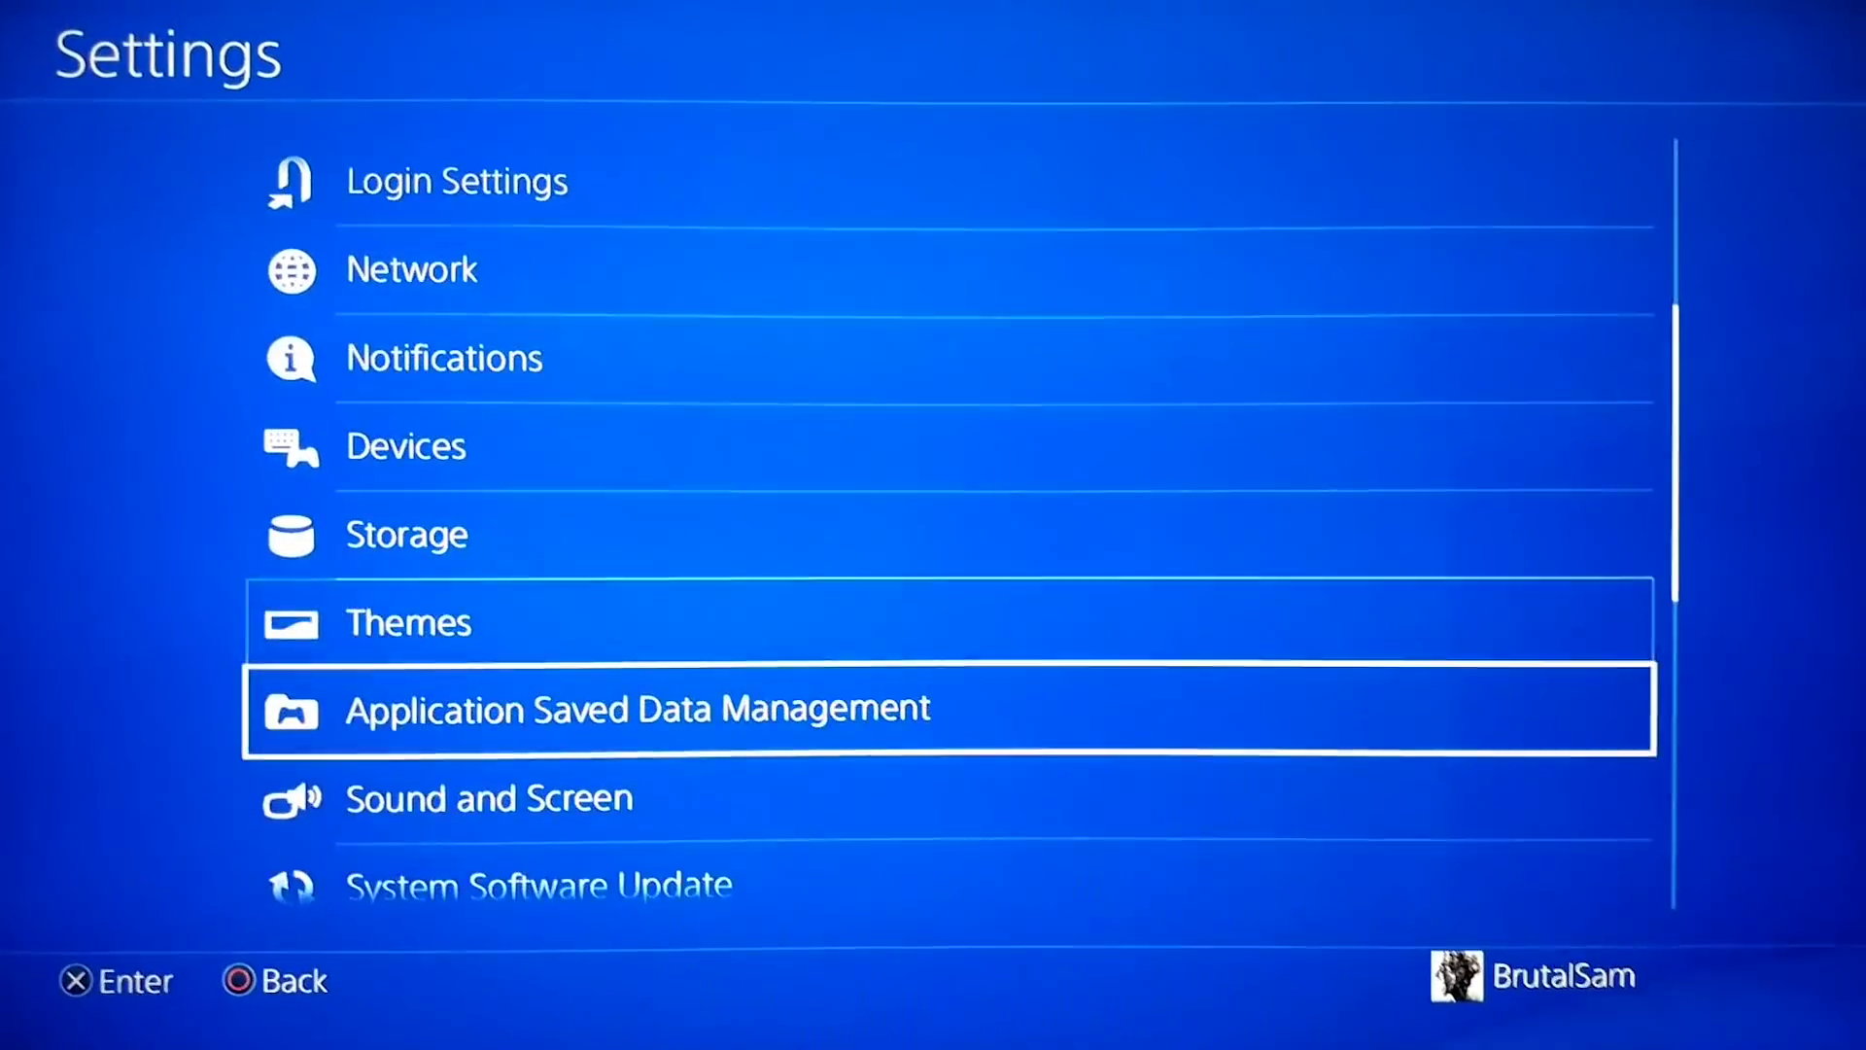
key(Return)
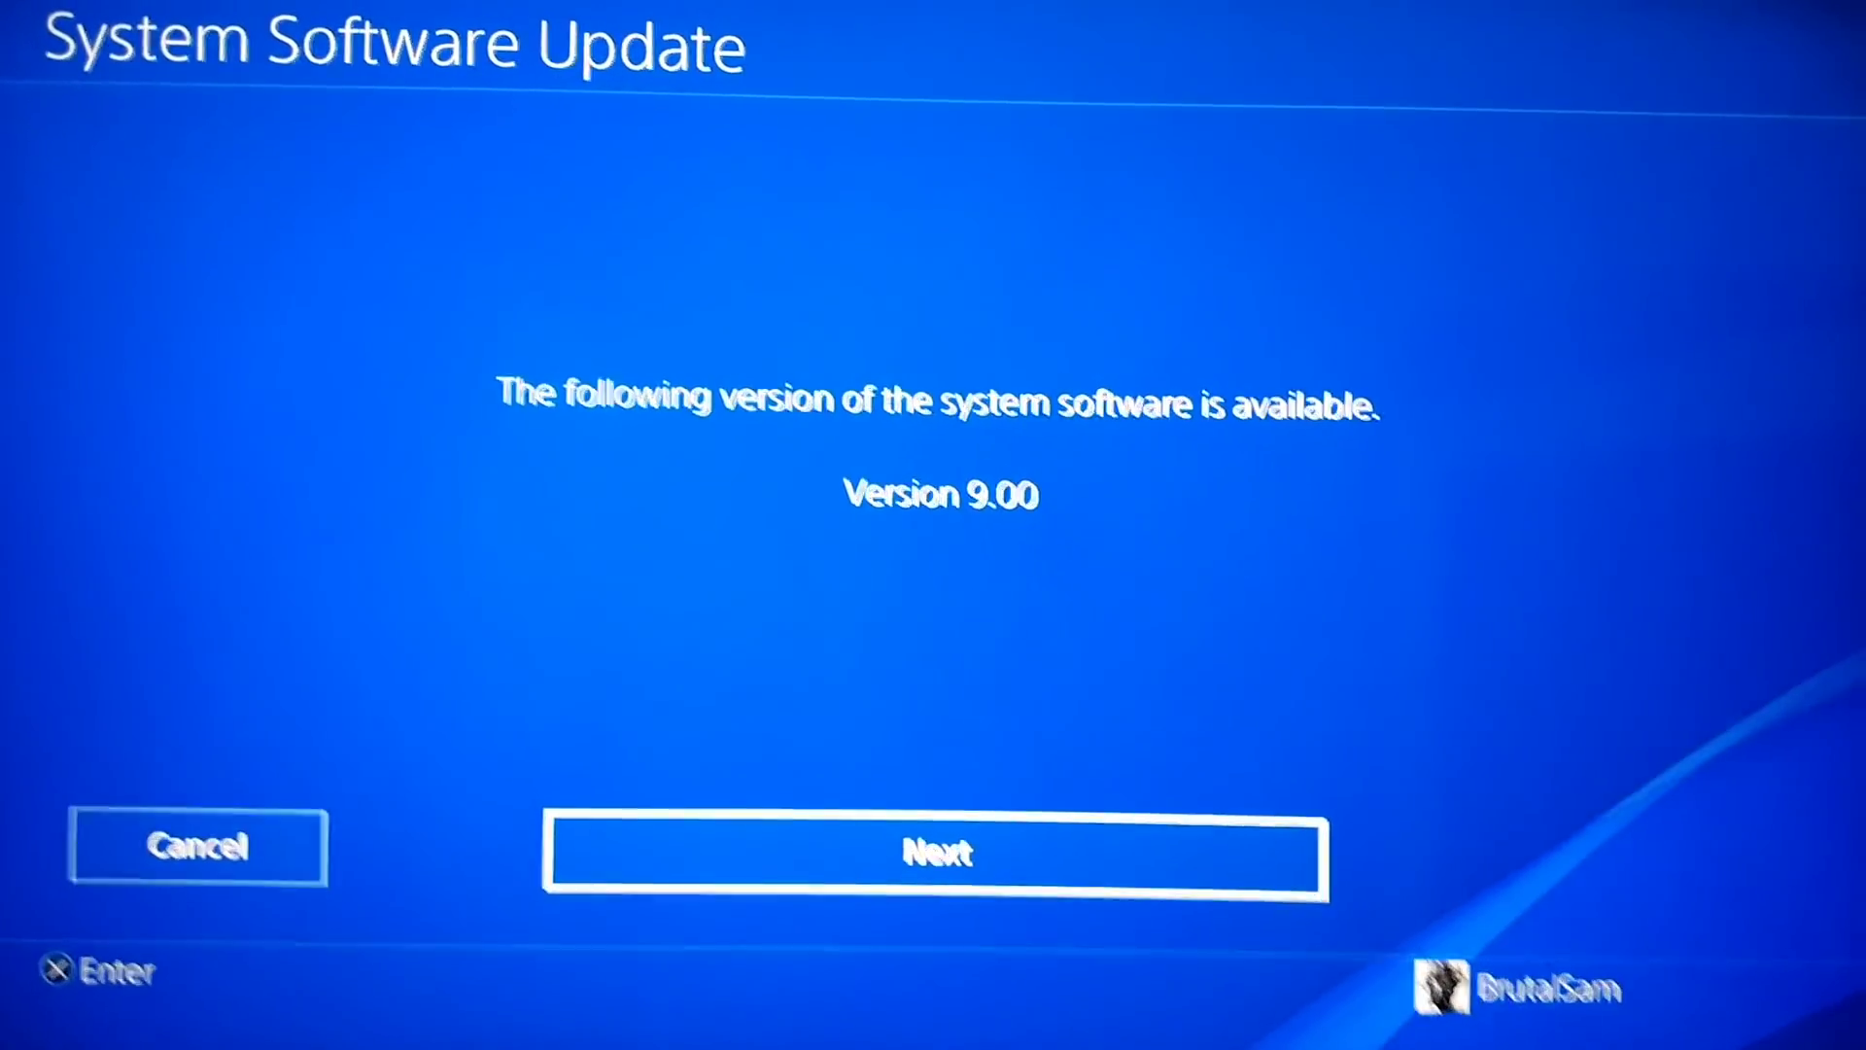
key(Return)
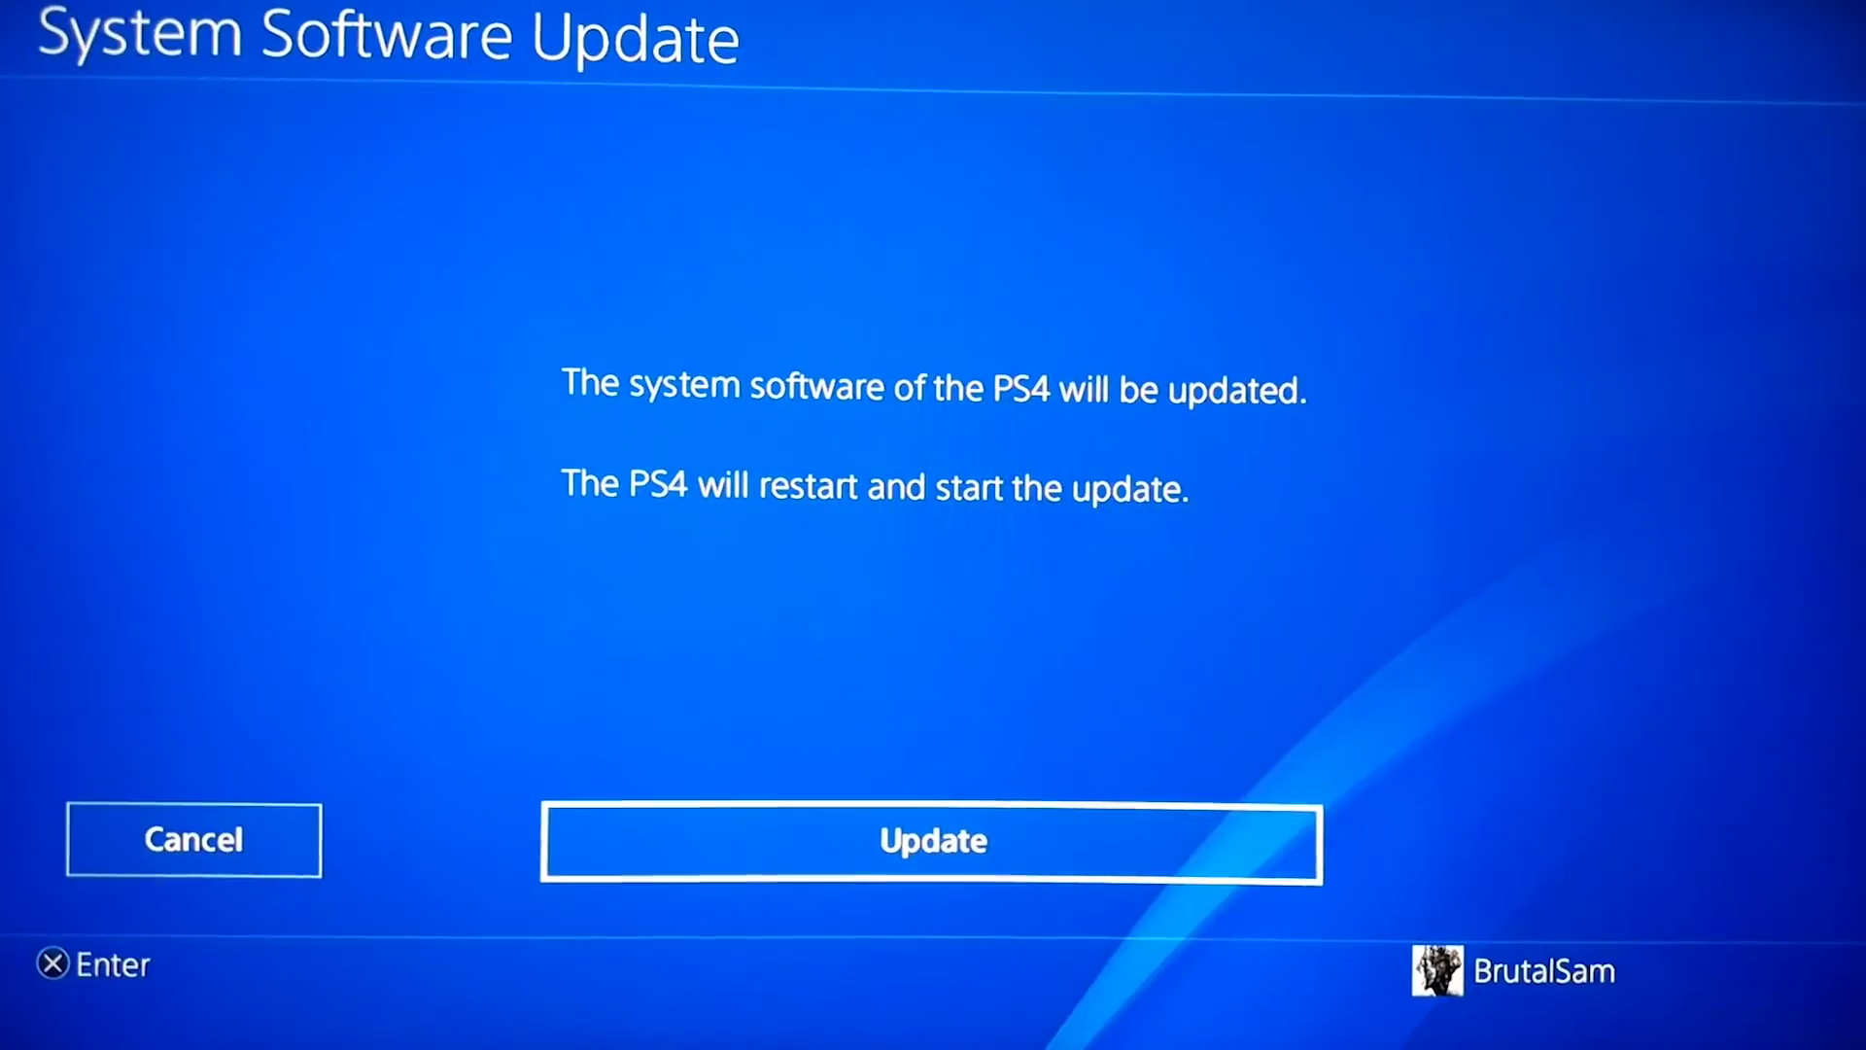
key(Return)
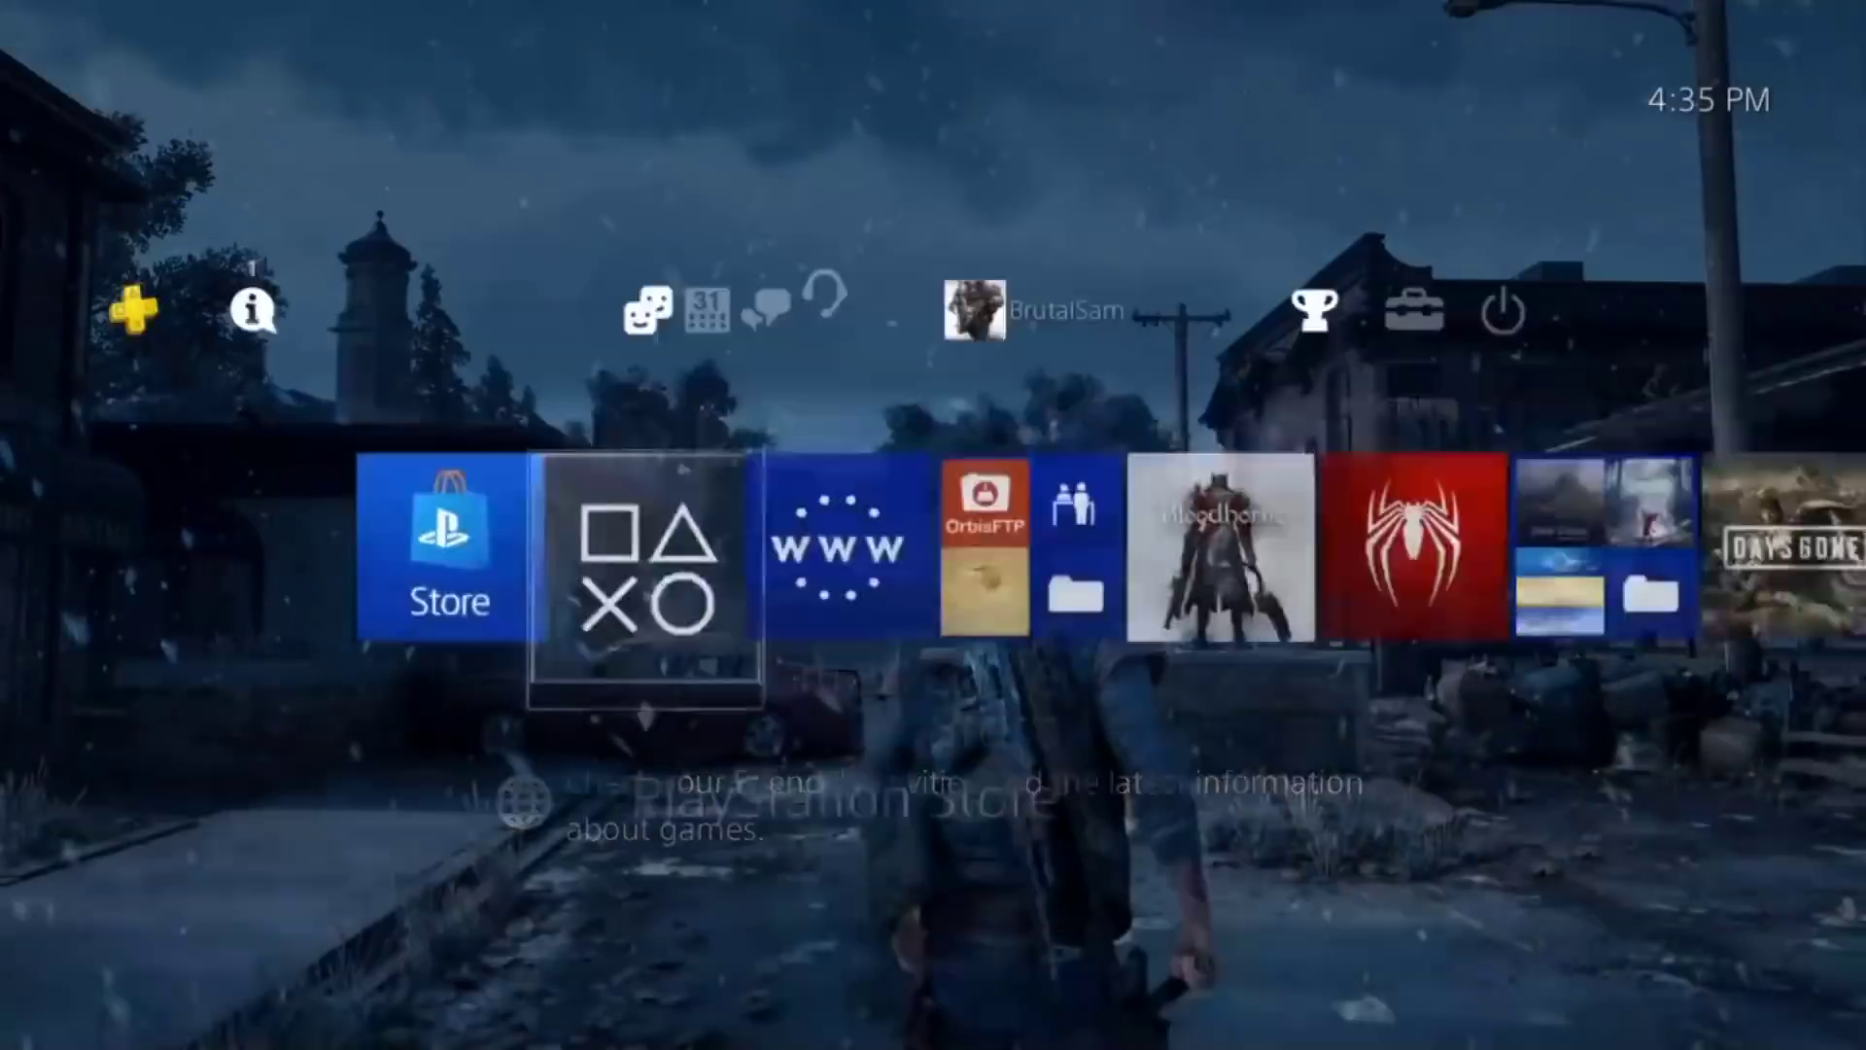
- Confirm in System Information that the system software now reads 9.00
key(Up)
key(Return)
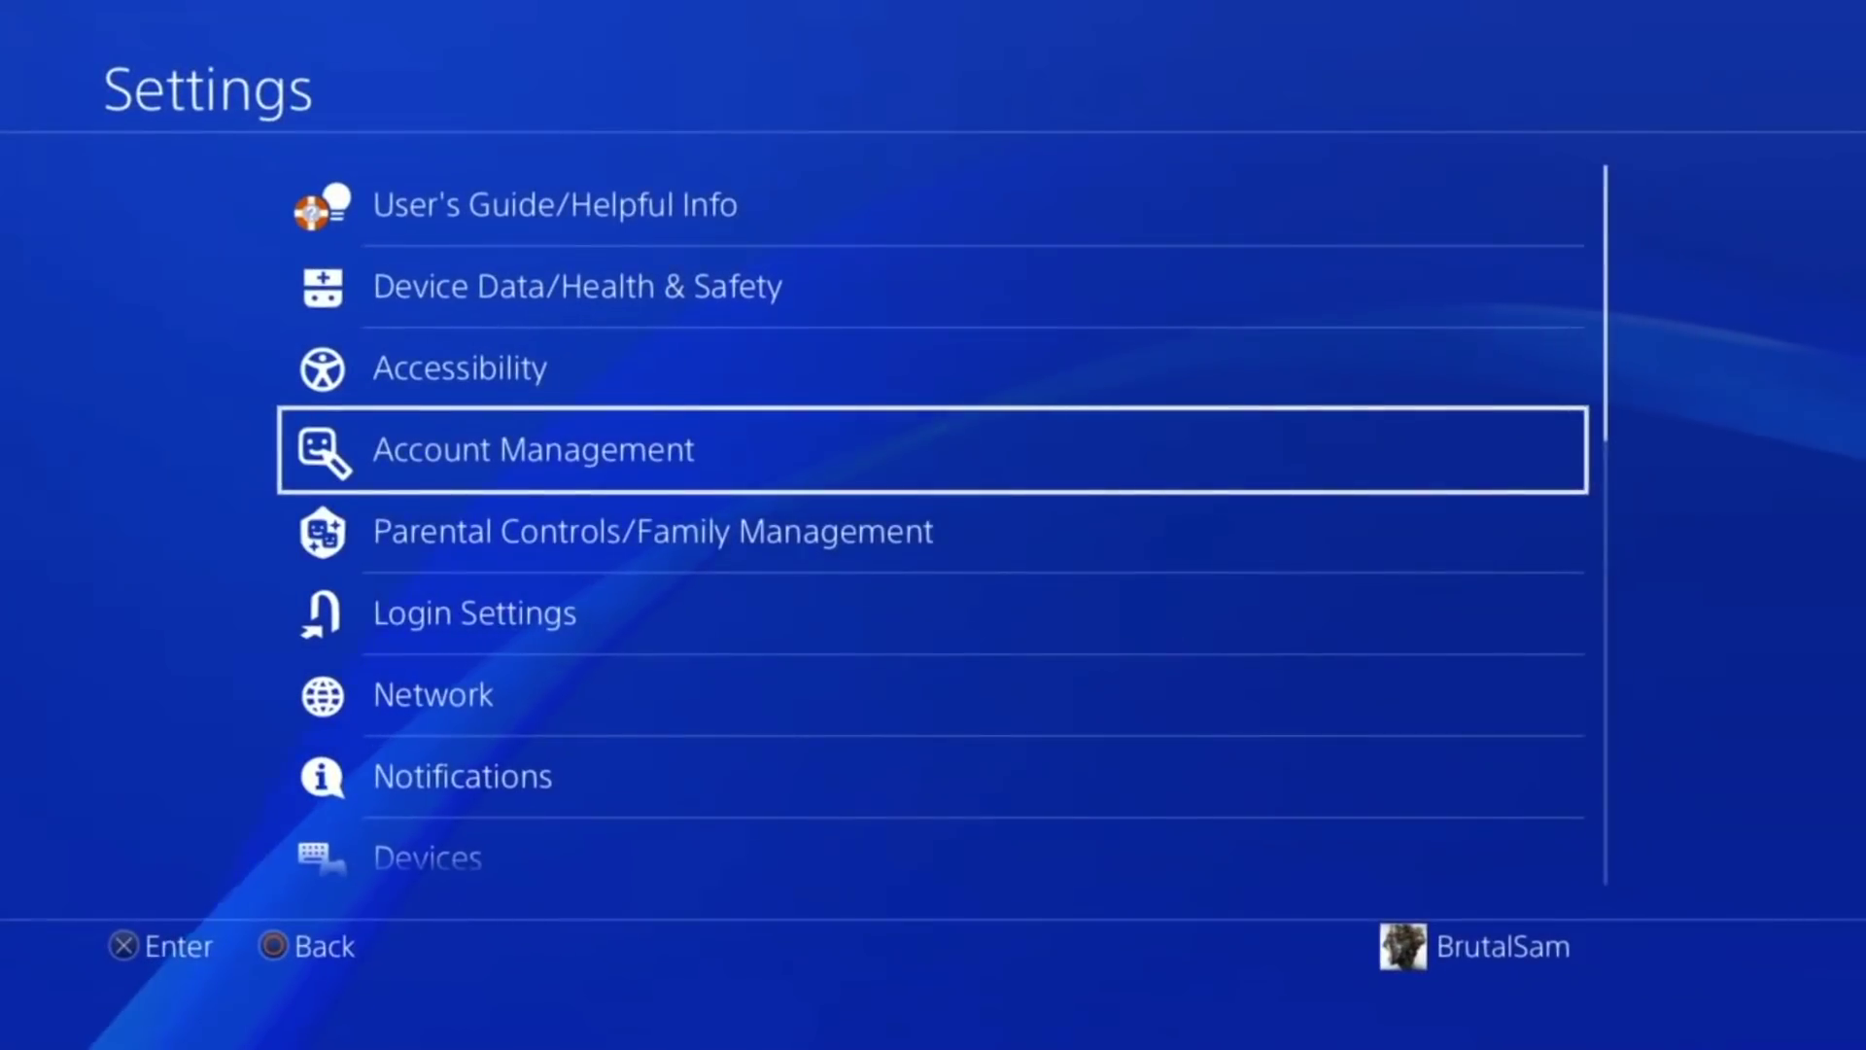
key(Down)
key(Down)
key(Down)
key(Down)
key(Down)
key(Down)
key(Down)
key(Down)
key(Down)
key(Down)
key(Down)
key(Down)
key(Down)
key(Down)
key(Down)
key(Down)
key(Down)
key(Down)
key(Down)
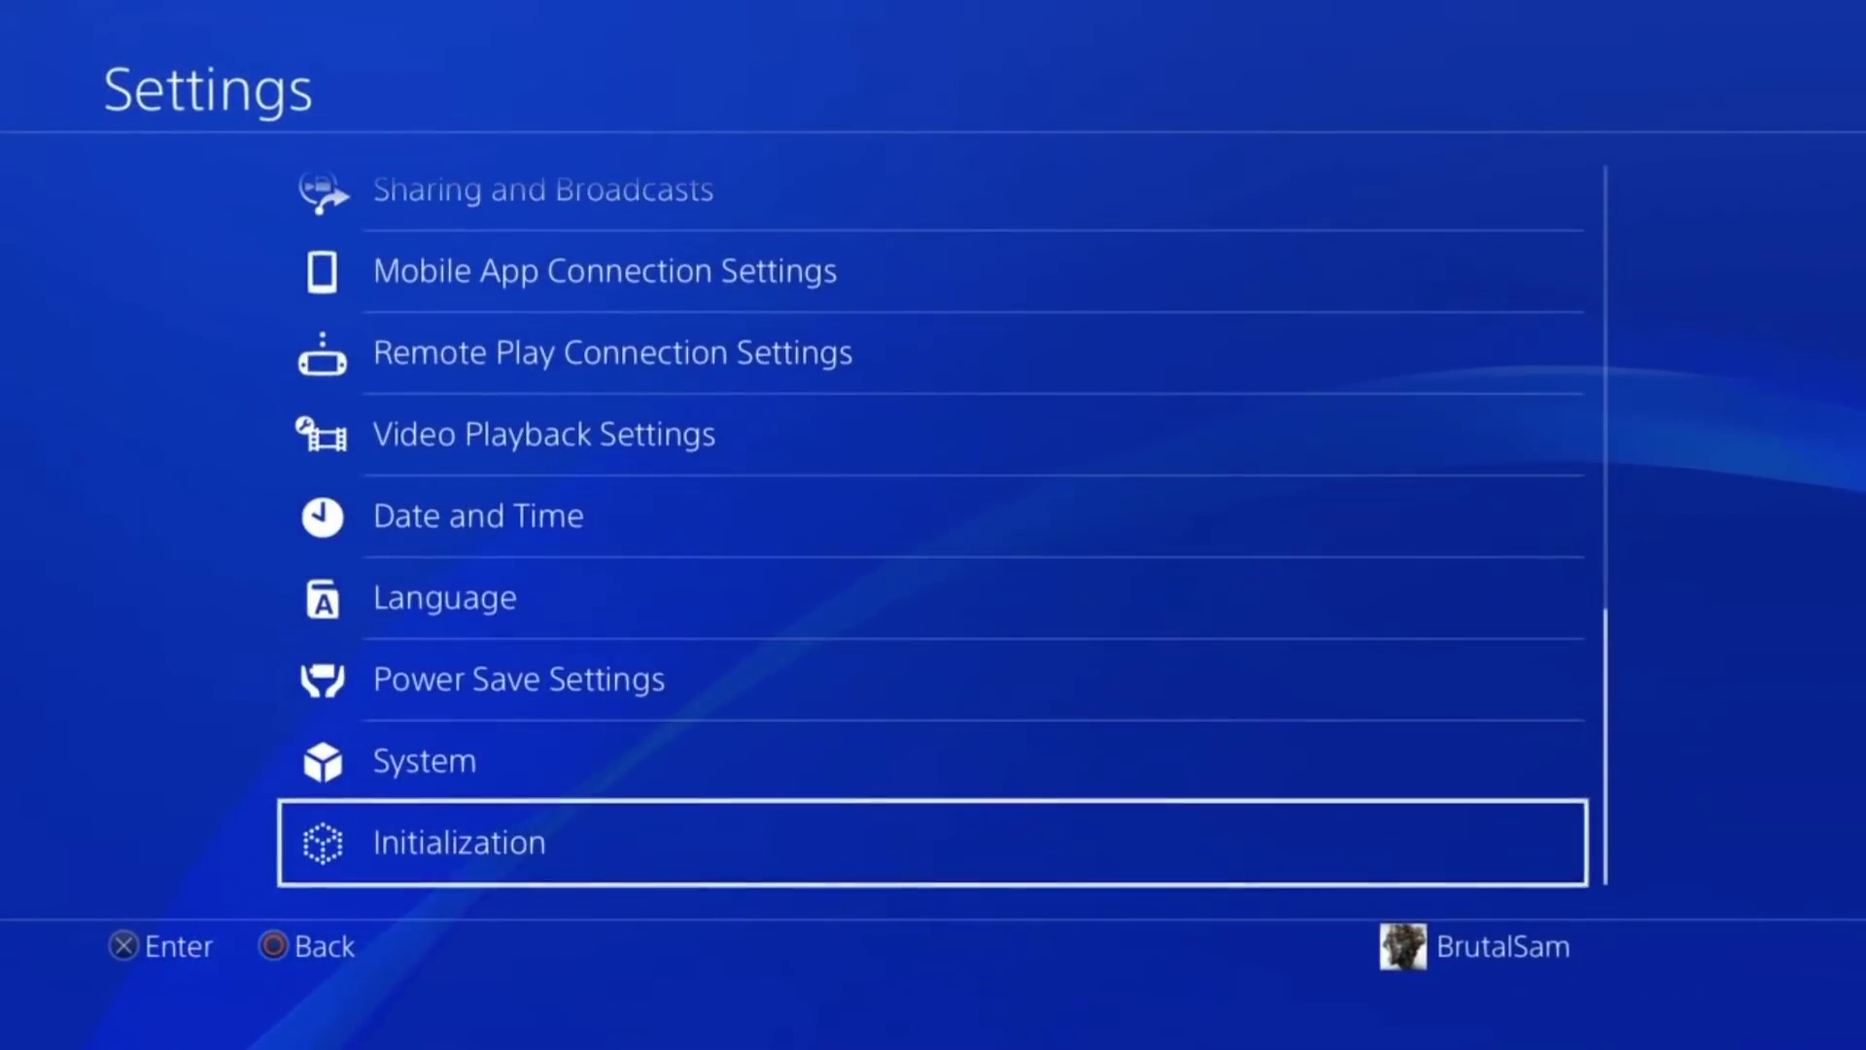
key(Up)
key(Return)
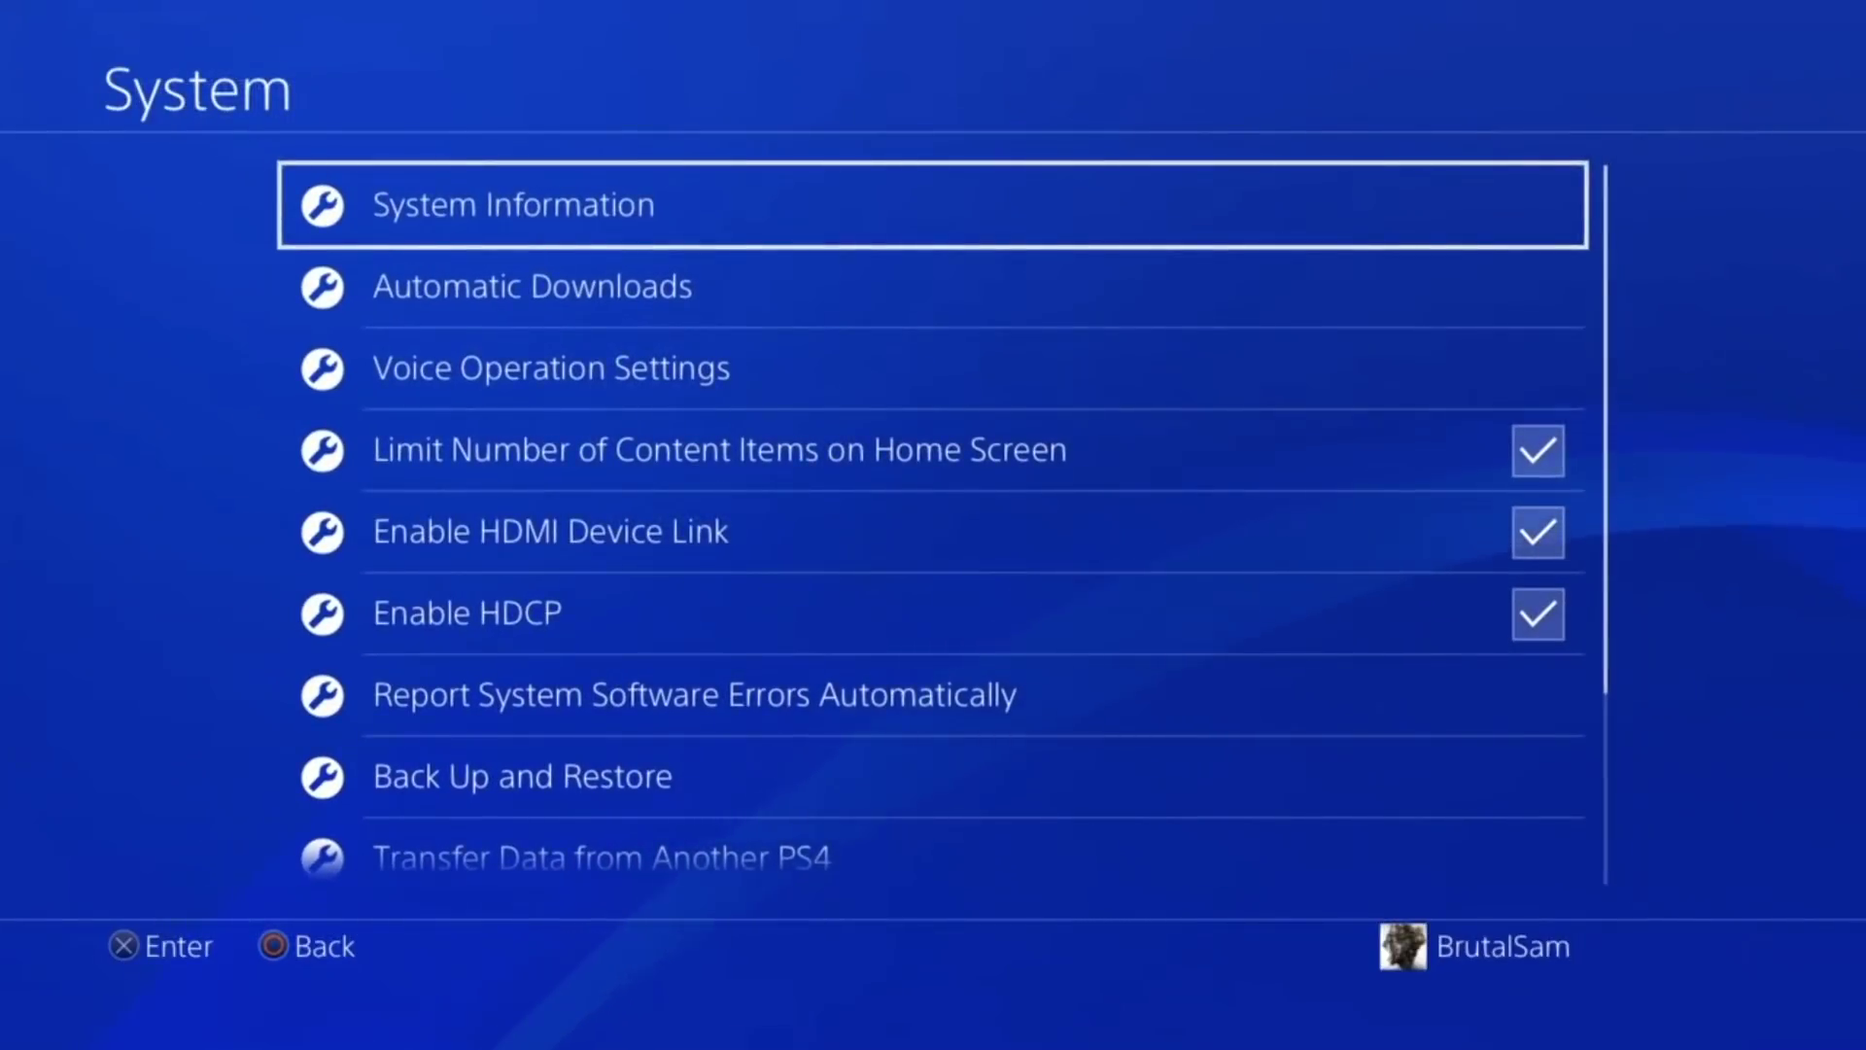
key(Return)
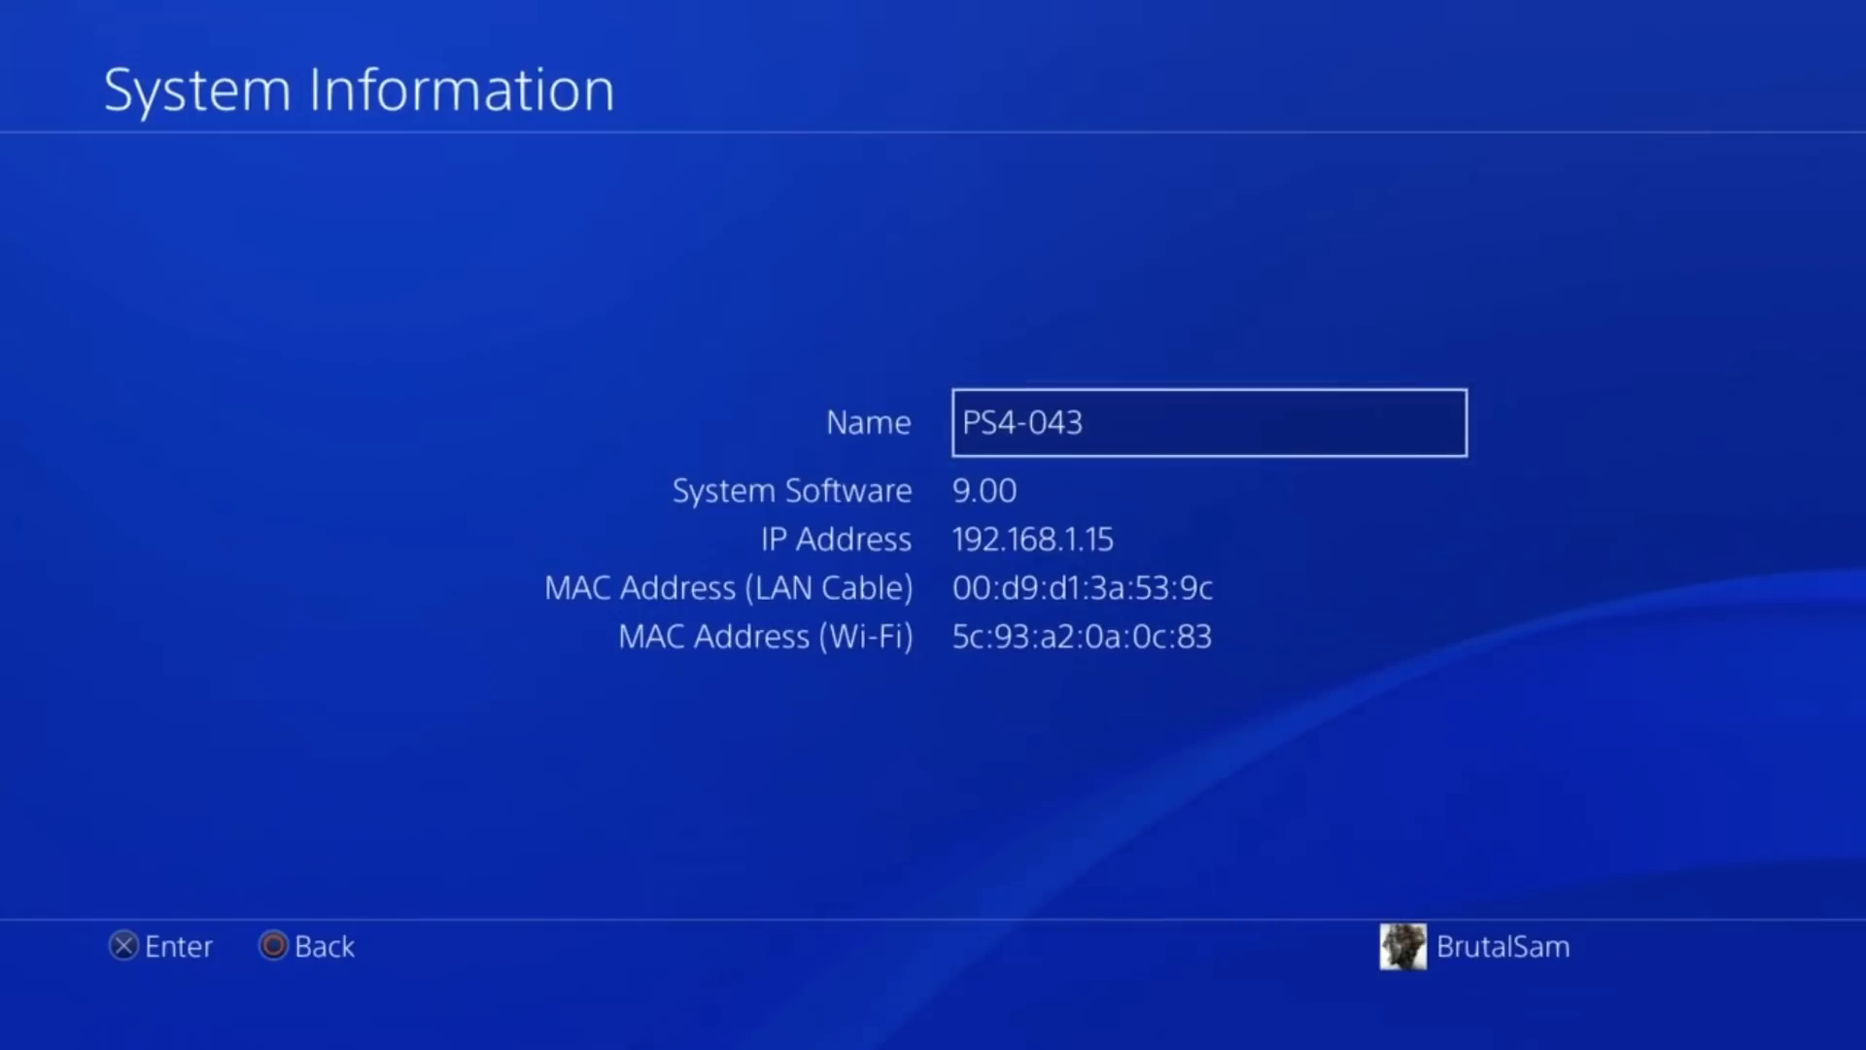
key(Escape)
key(Escape)
key(Escape)
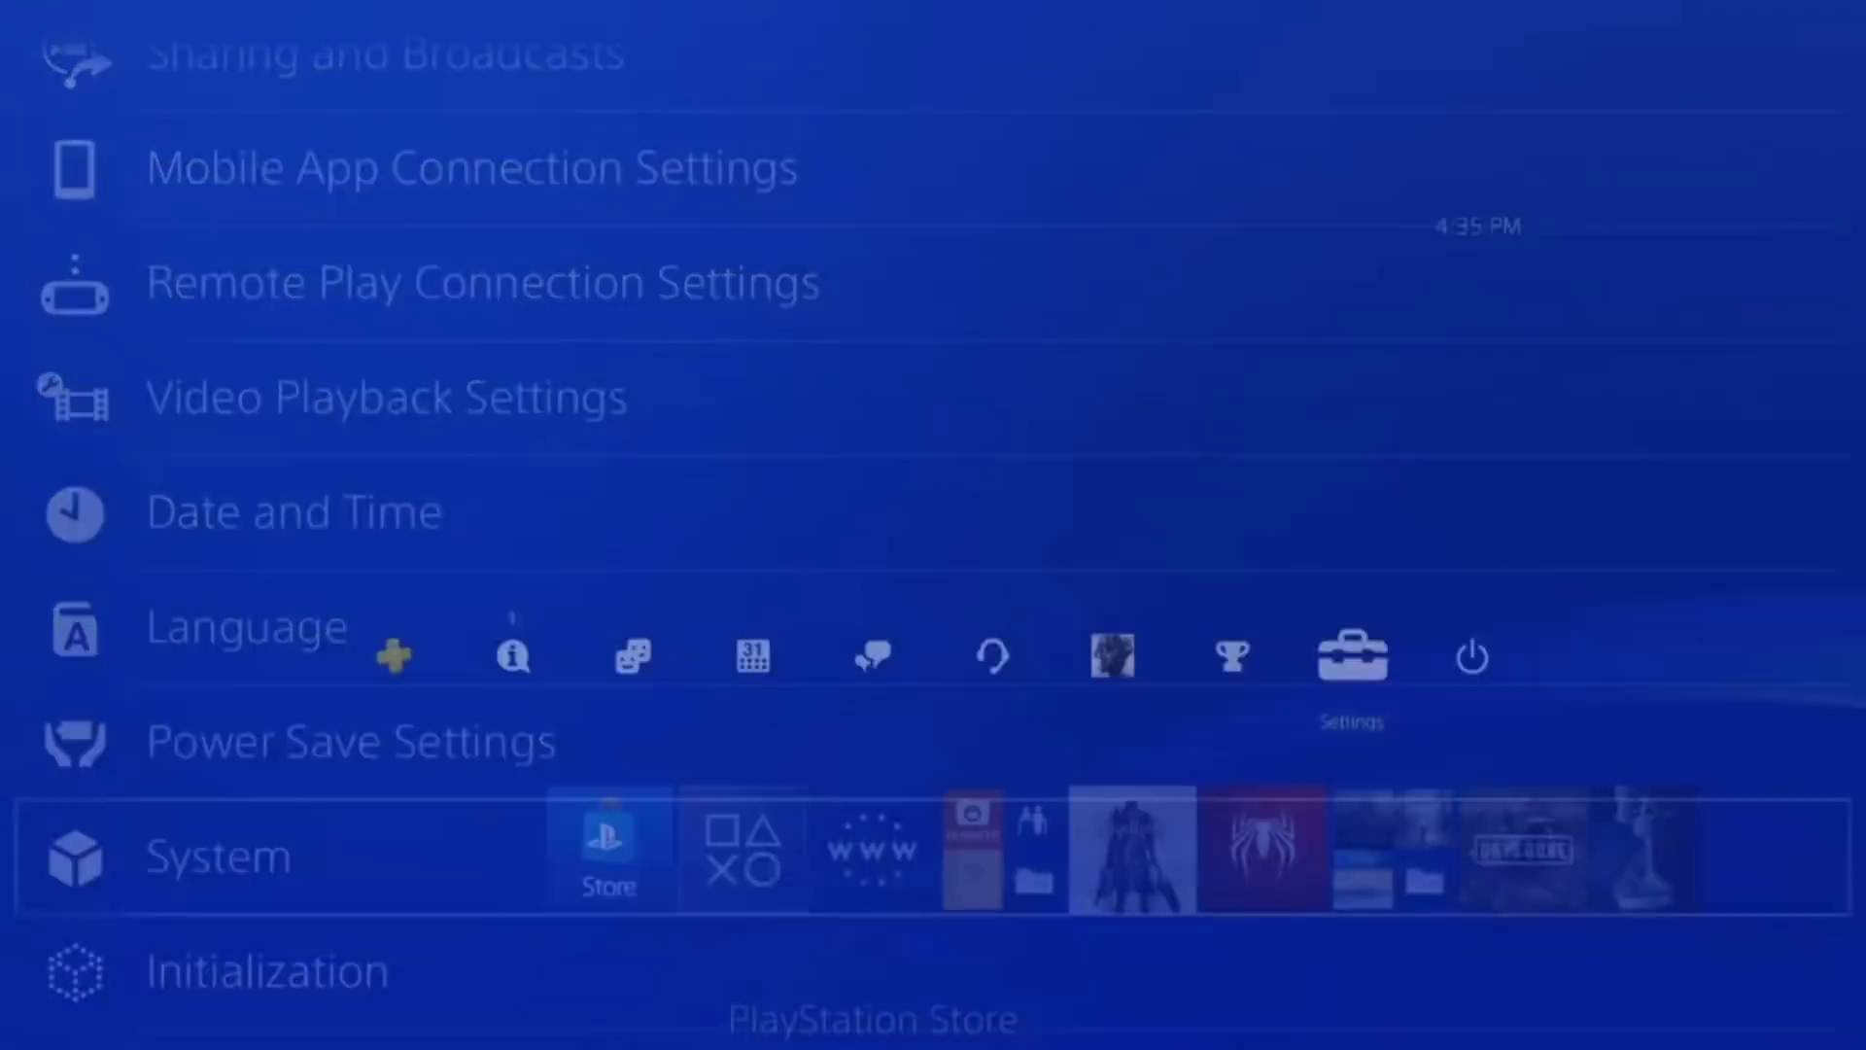
- Check Notifications for the System Software Version 9.00 Installed entry
key(Left)
key(Left)
key(Left)
key(Left)
key(Left)
key(Left)
key(Left)
key(Left)
key(Right)
key(Return)
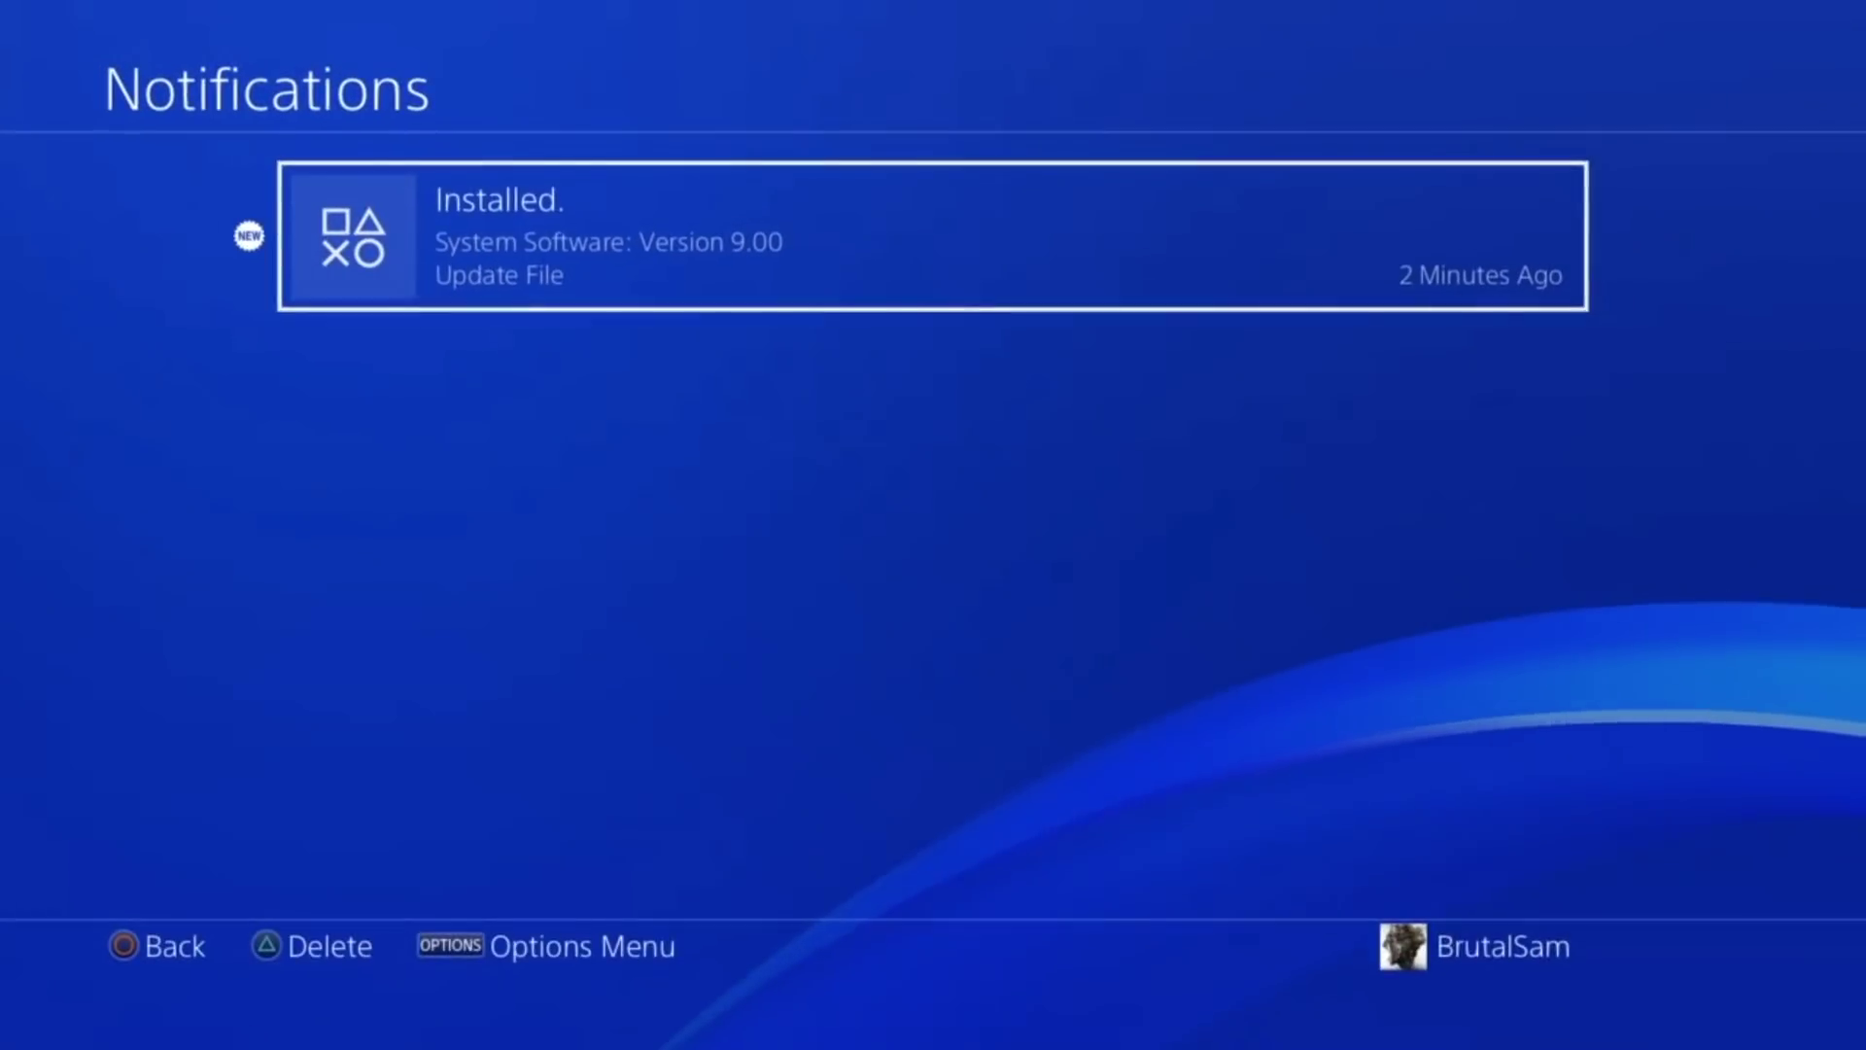
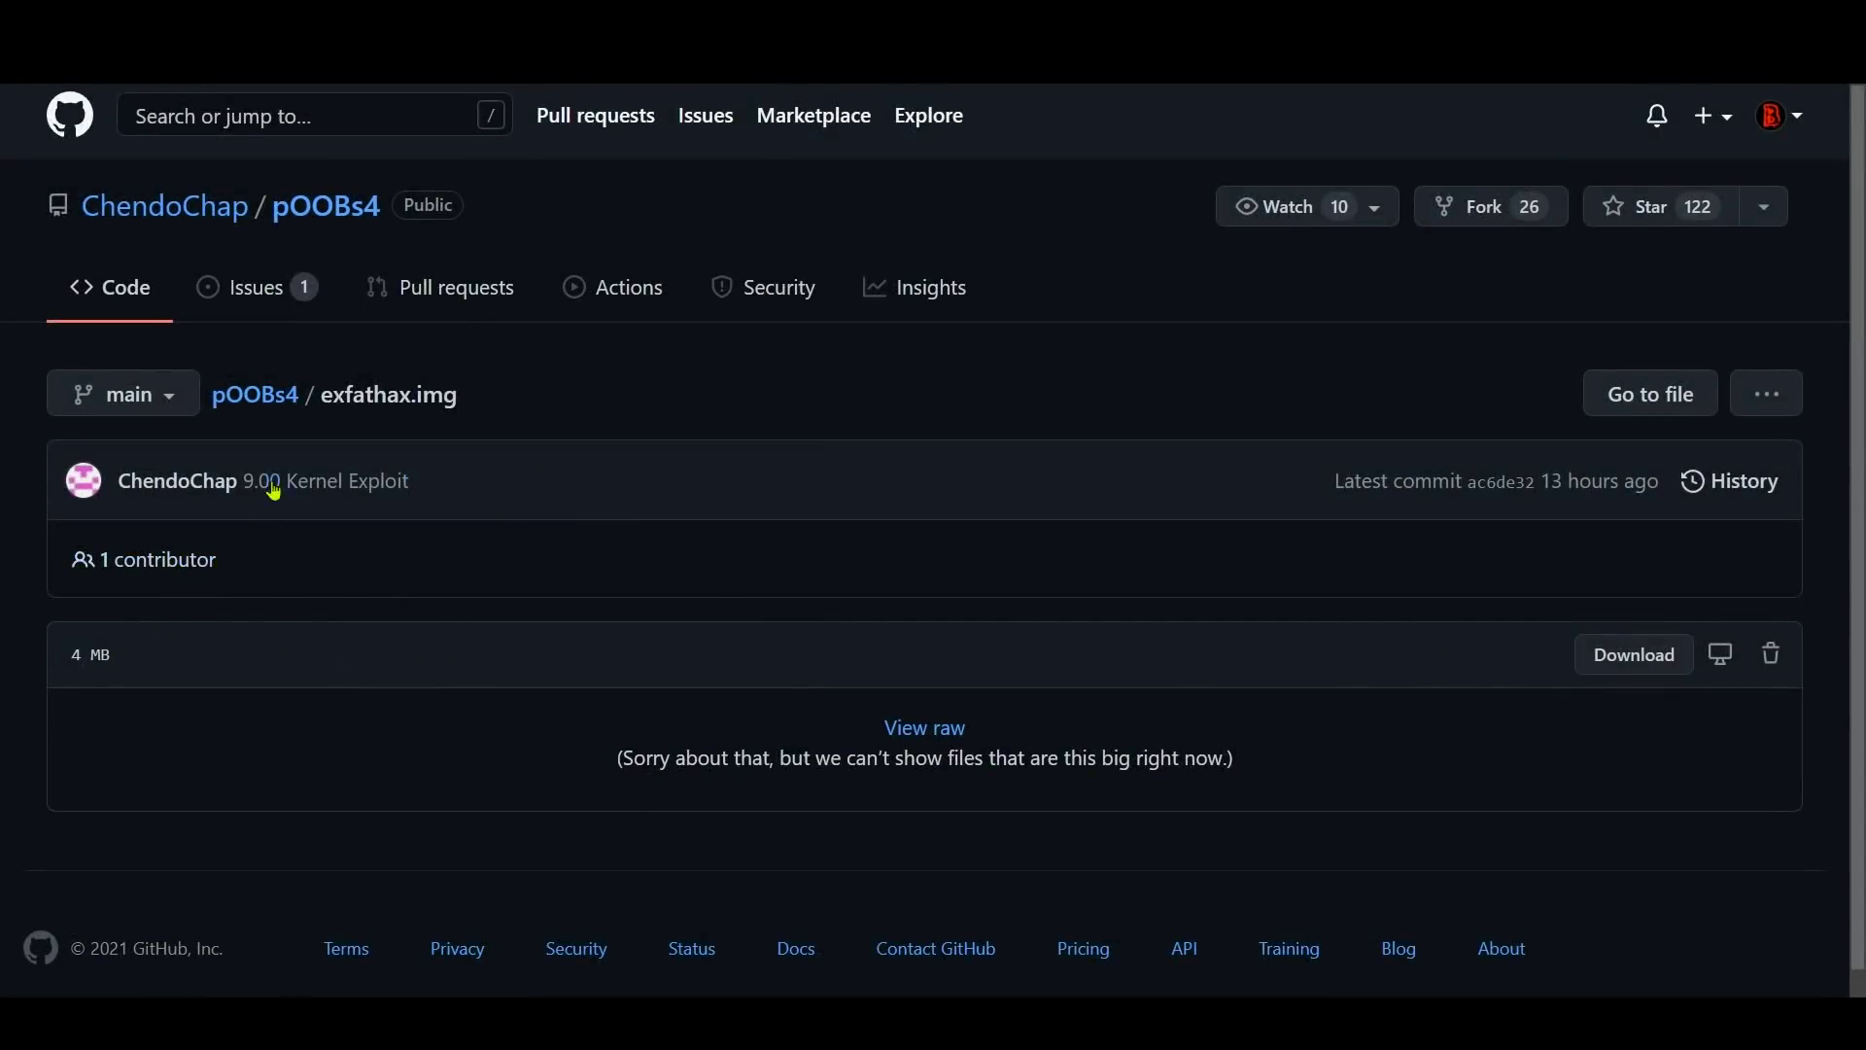
- Download the 4 MB exfathax.img from the pOOBs4 GitHub repository into the Downloads folder
drag(518, 404, 756, 467)
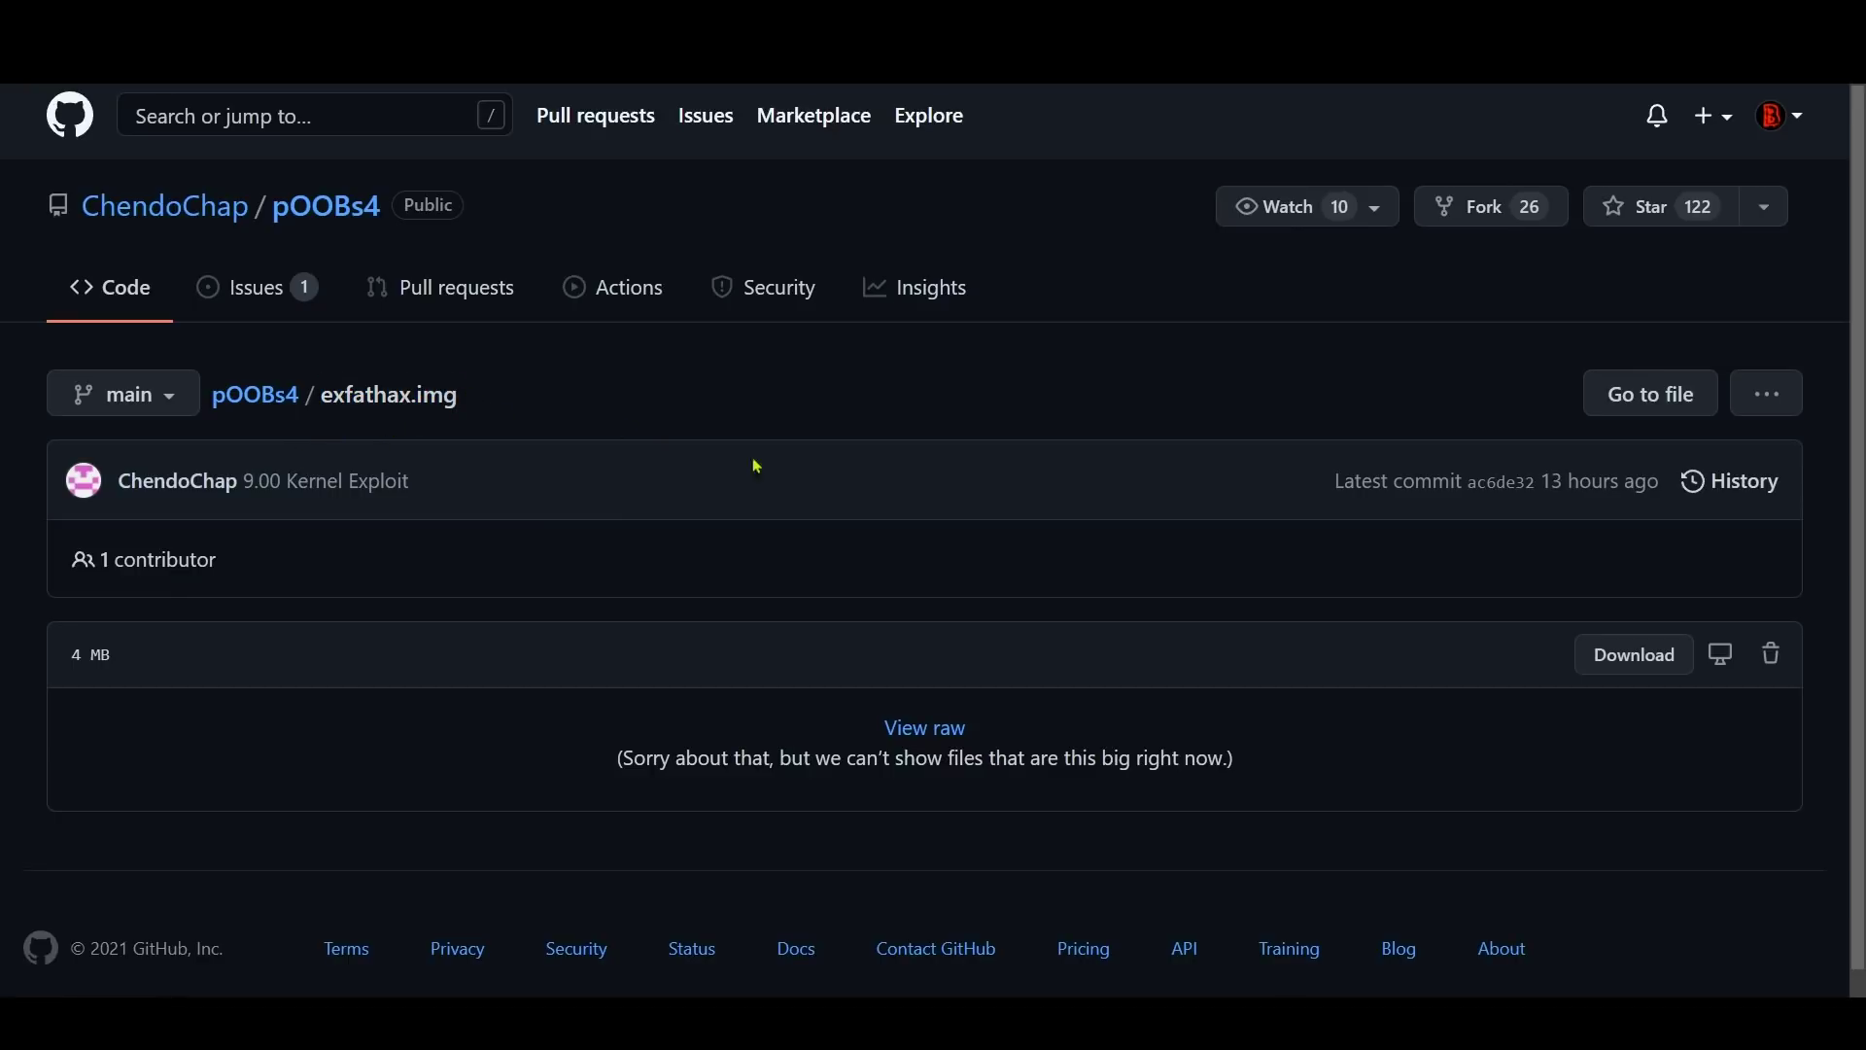
click(1610, 676)
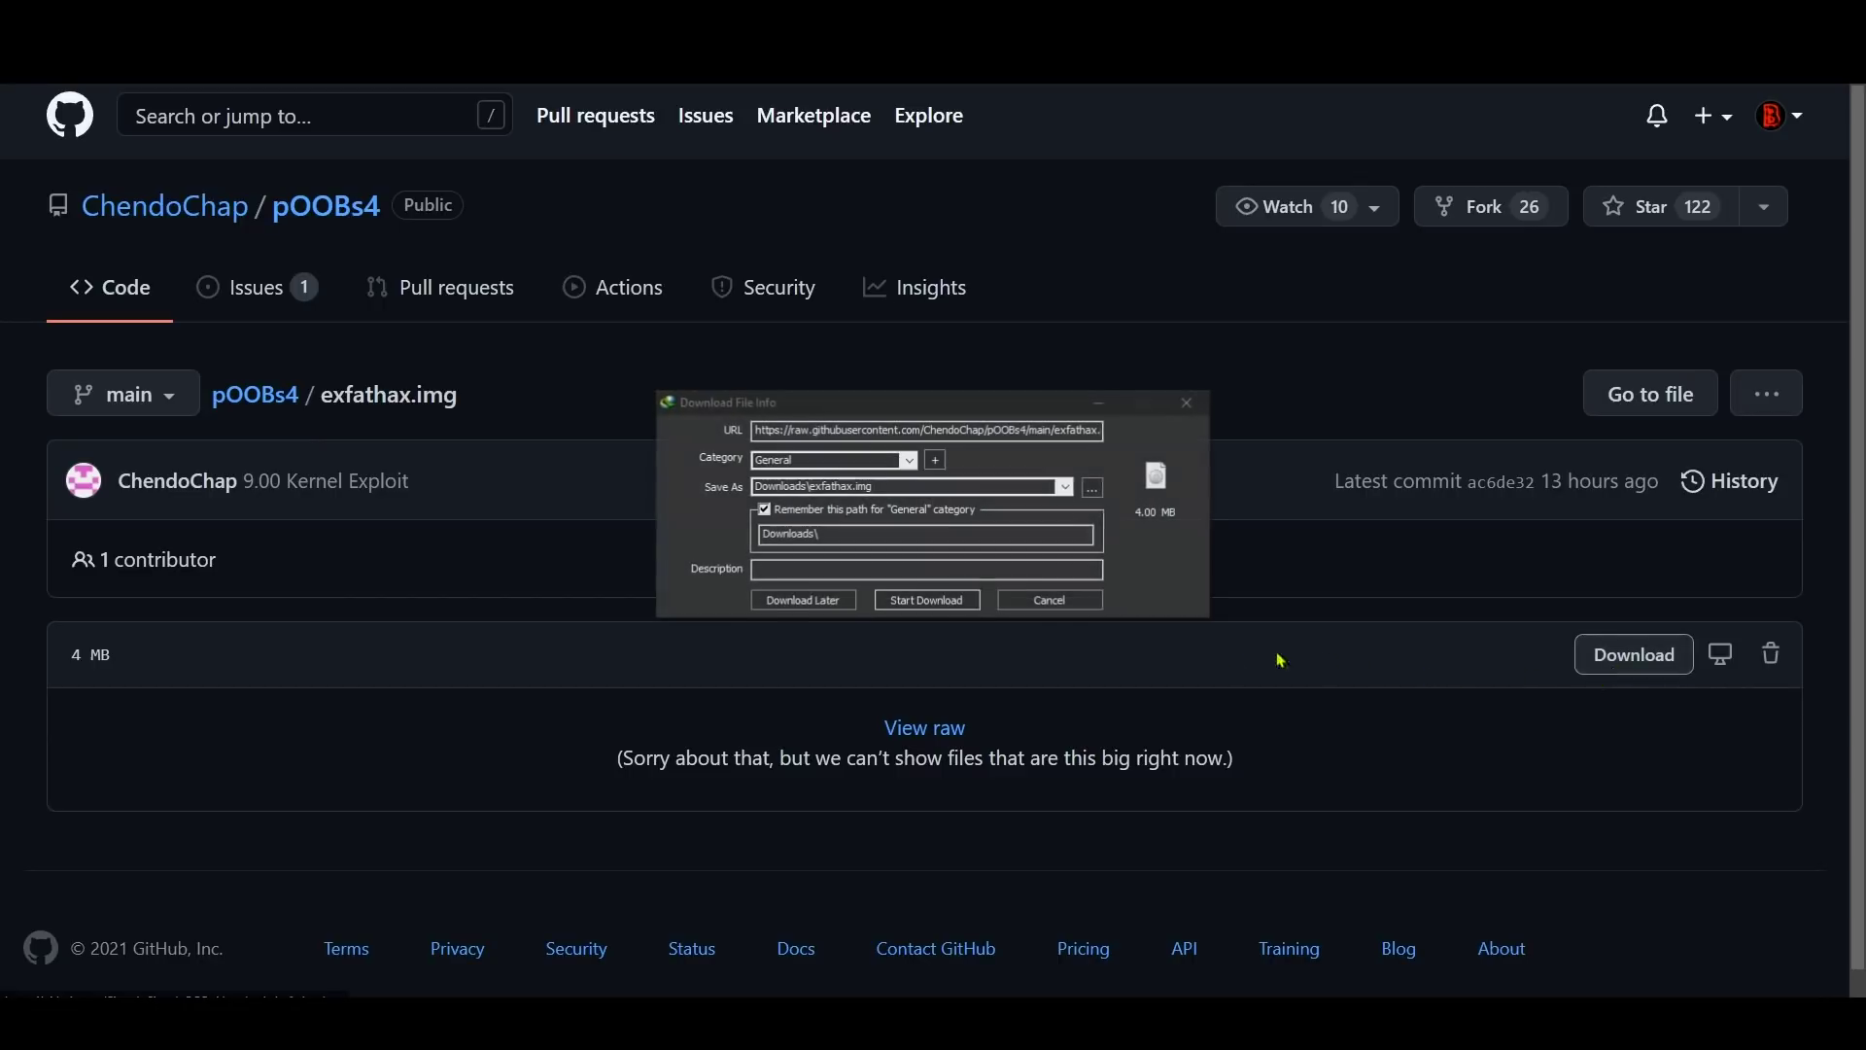
click(943, 604)
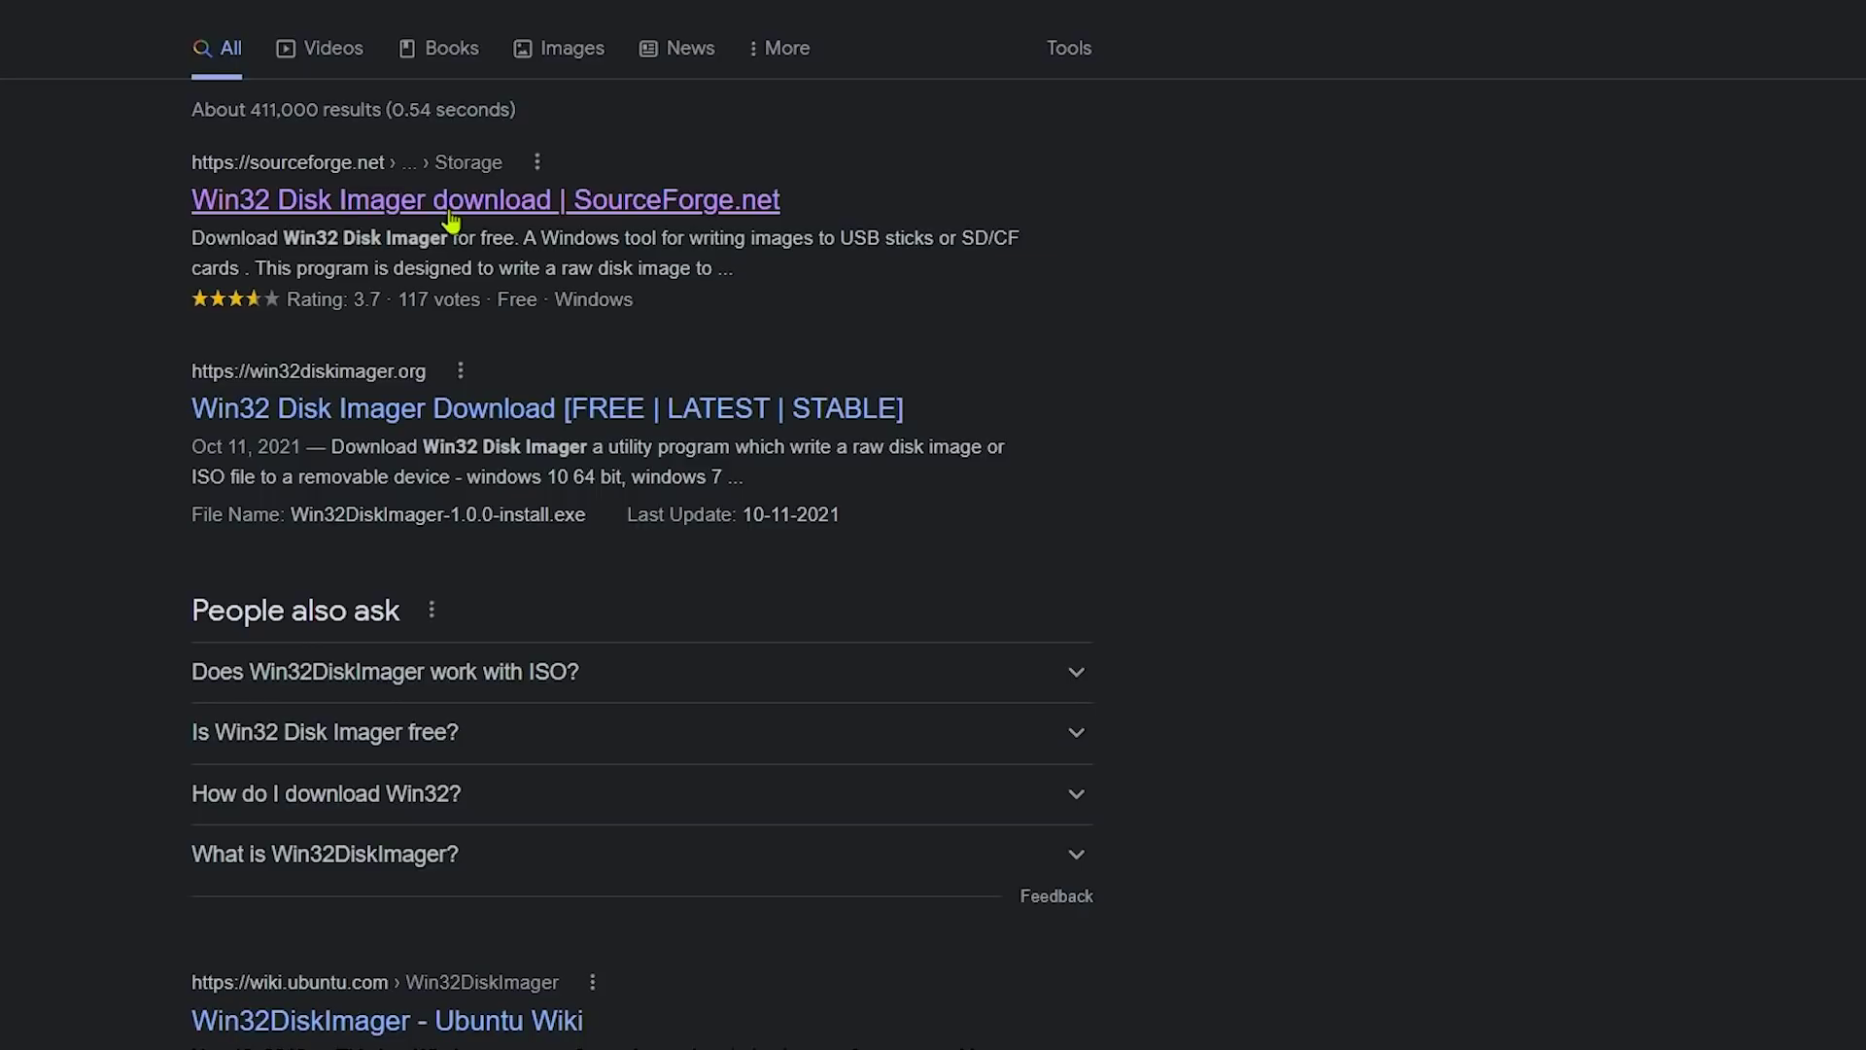
click(383, 212)
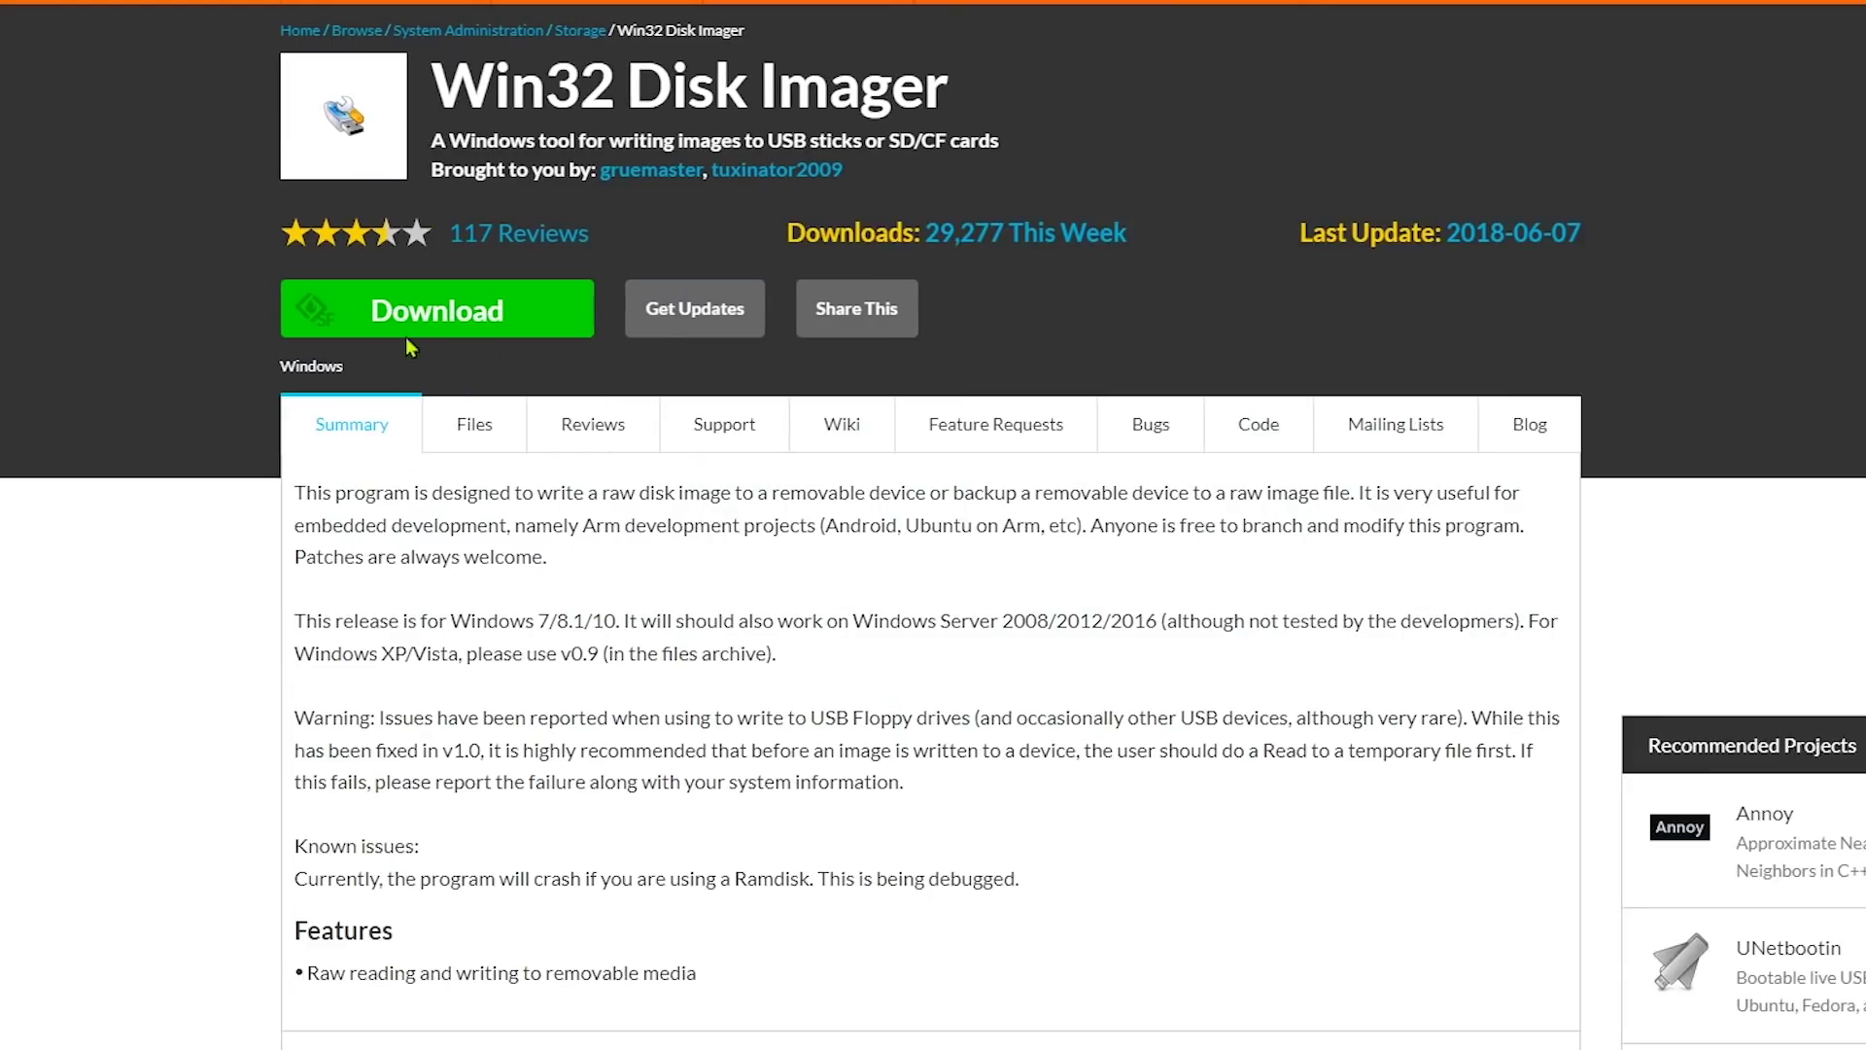
- Download win32diskimager-1.0.0-install.exe (11.9 MB) into Downloads\Programs and open that folder
click(438, 333)
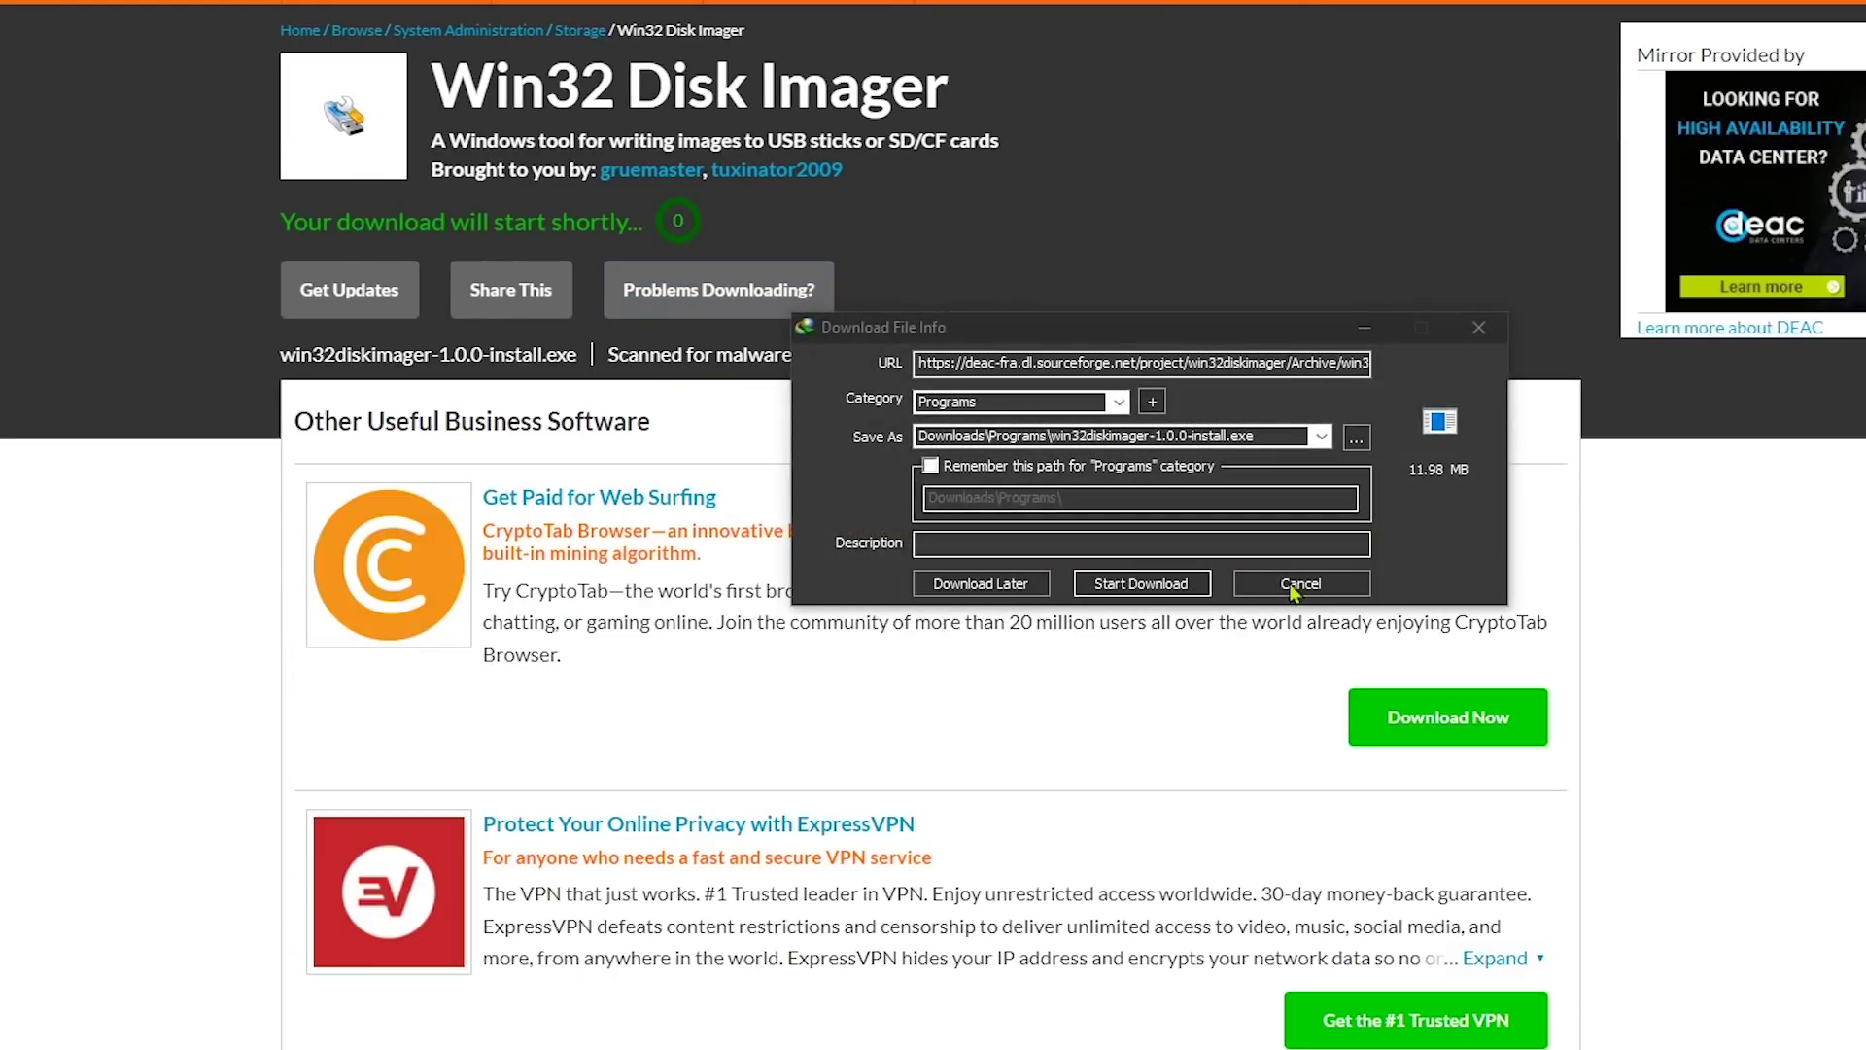
click(1142, 583)
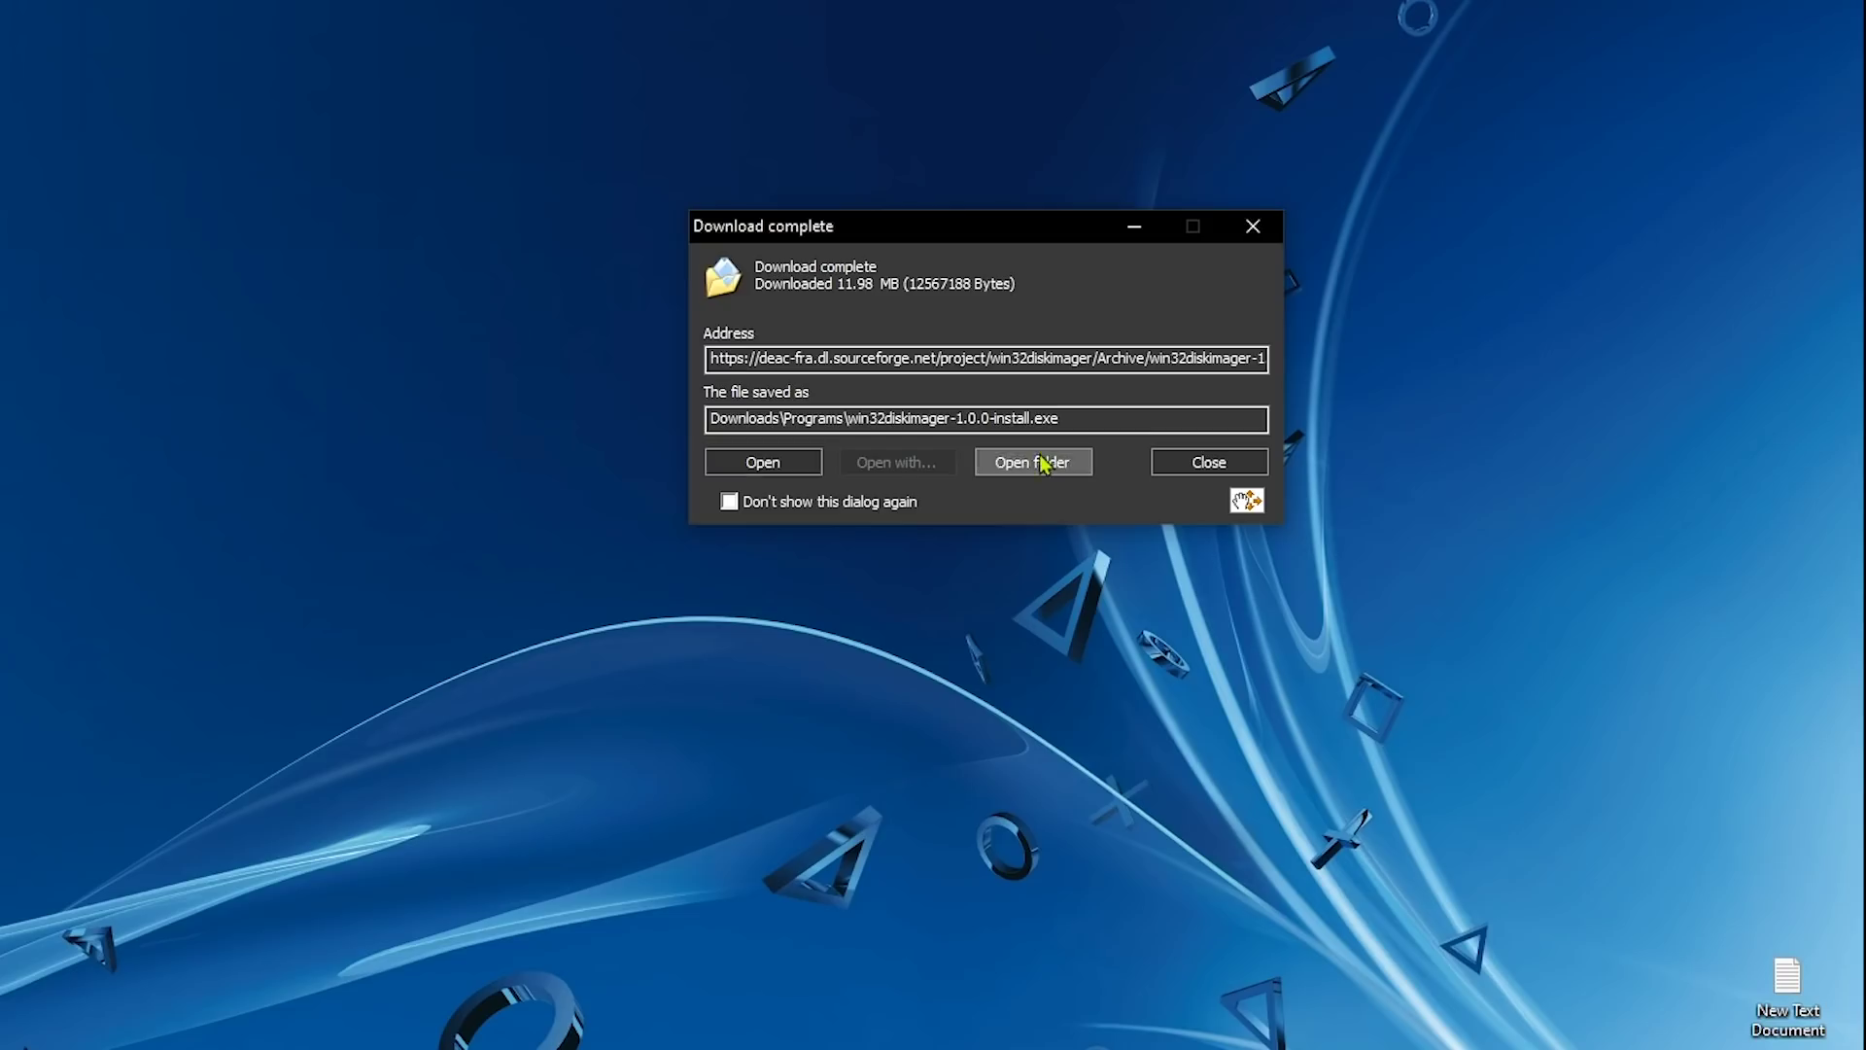
click(1042, 464)
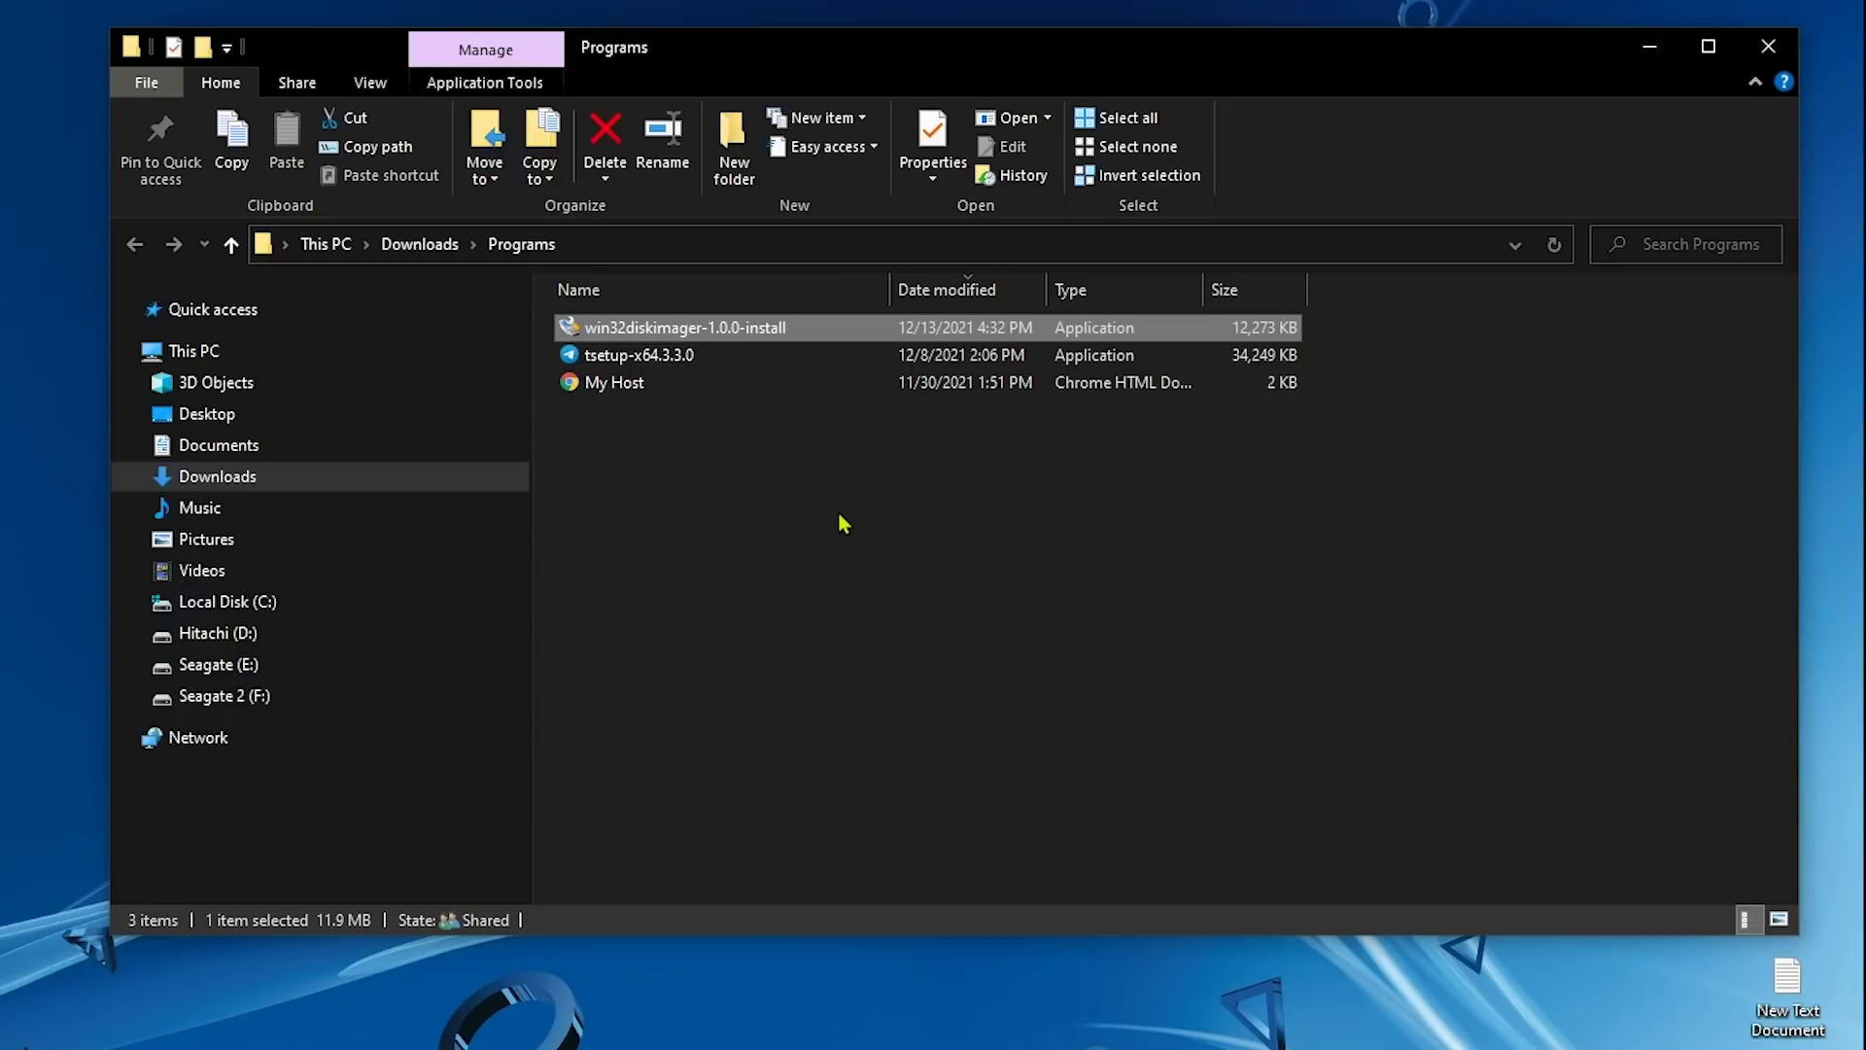
- Install Win32DiskImager with the licence accepted, default location and folder, plus a desktop shortcut
double_click(814, 335)
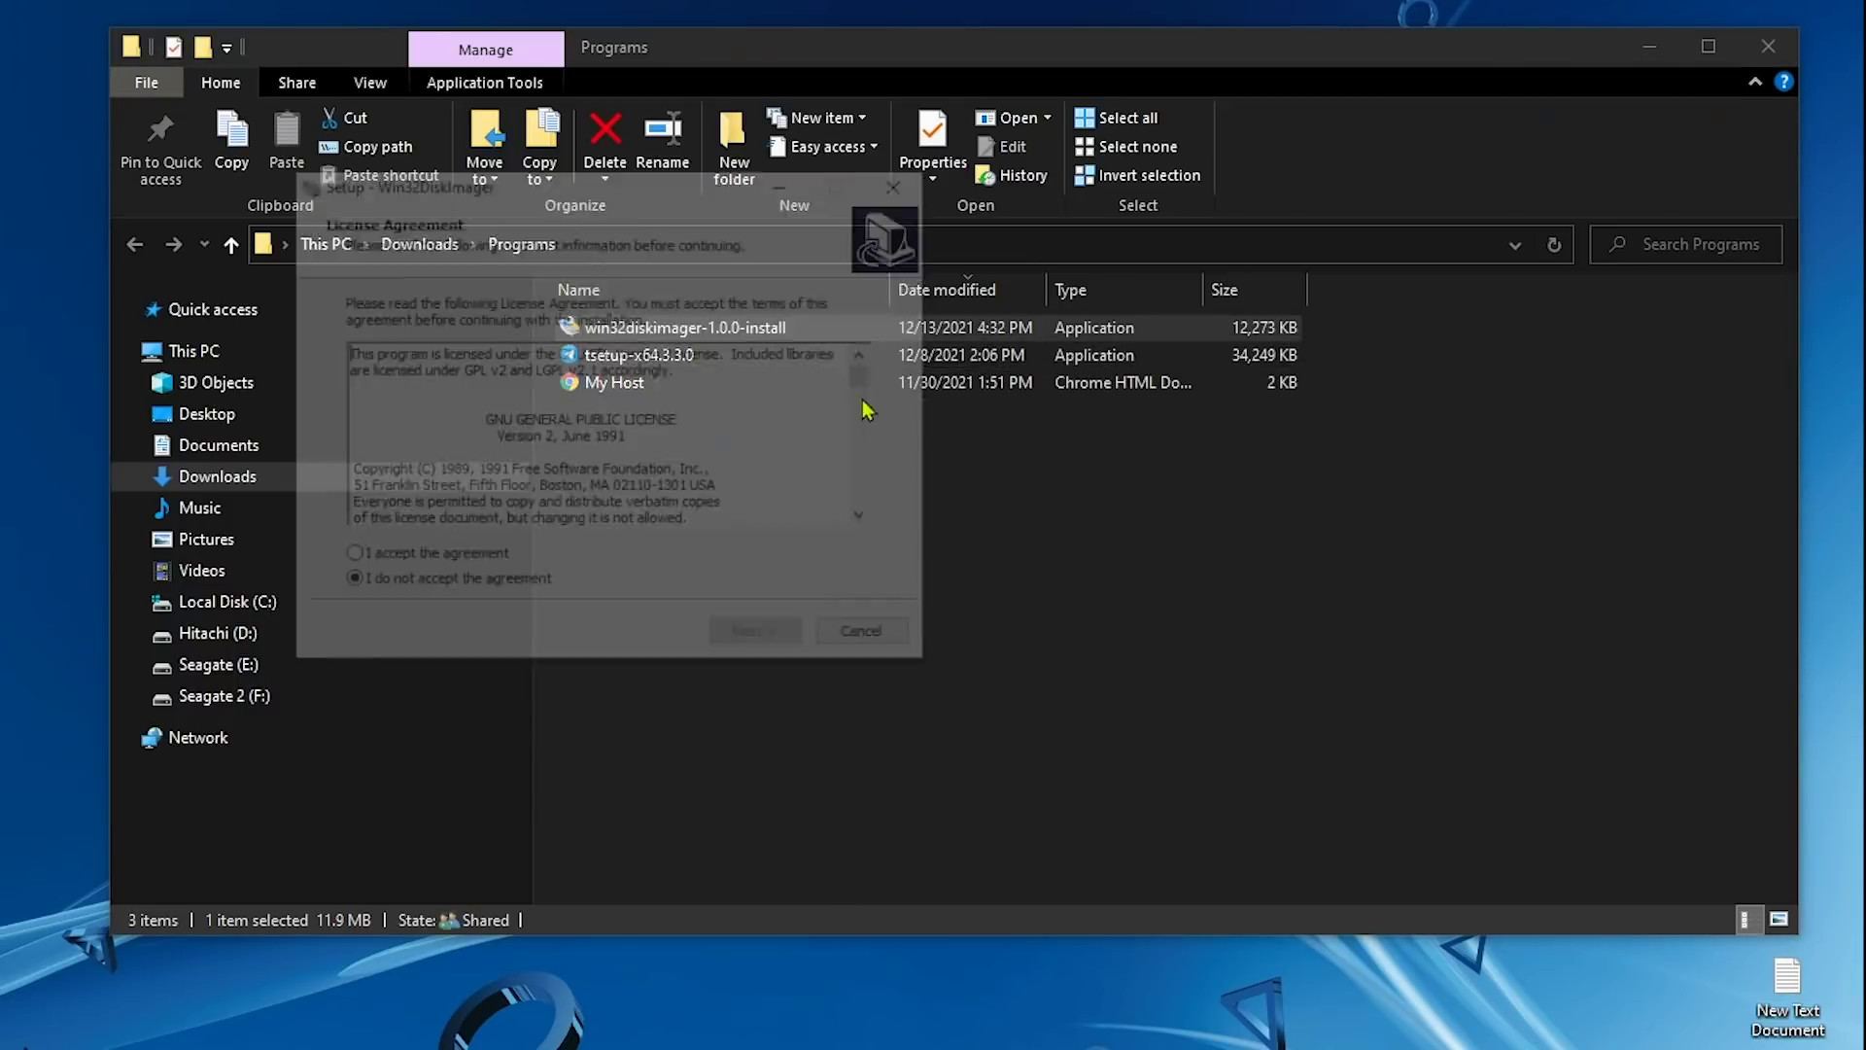
click(406, 562)
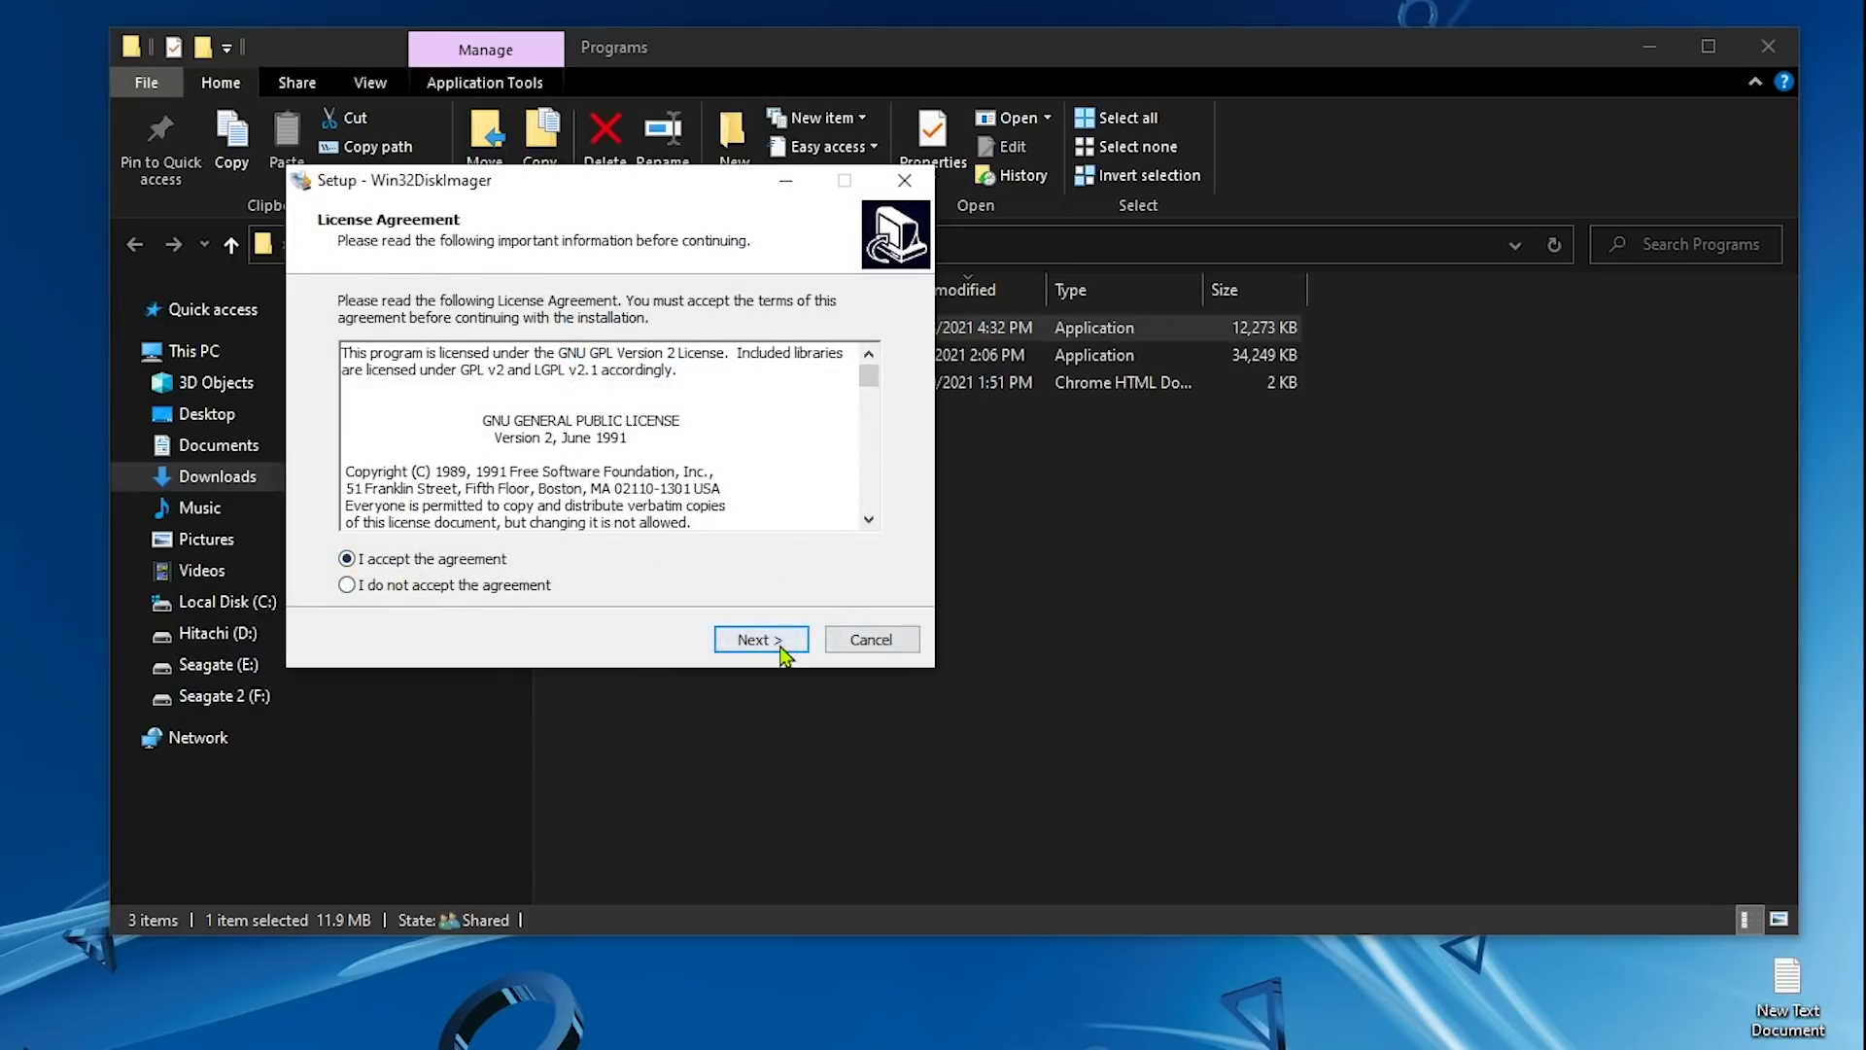
click(781, 649)
click(781, 650)
click(781, 649)
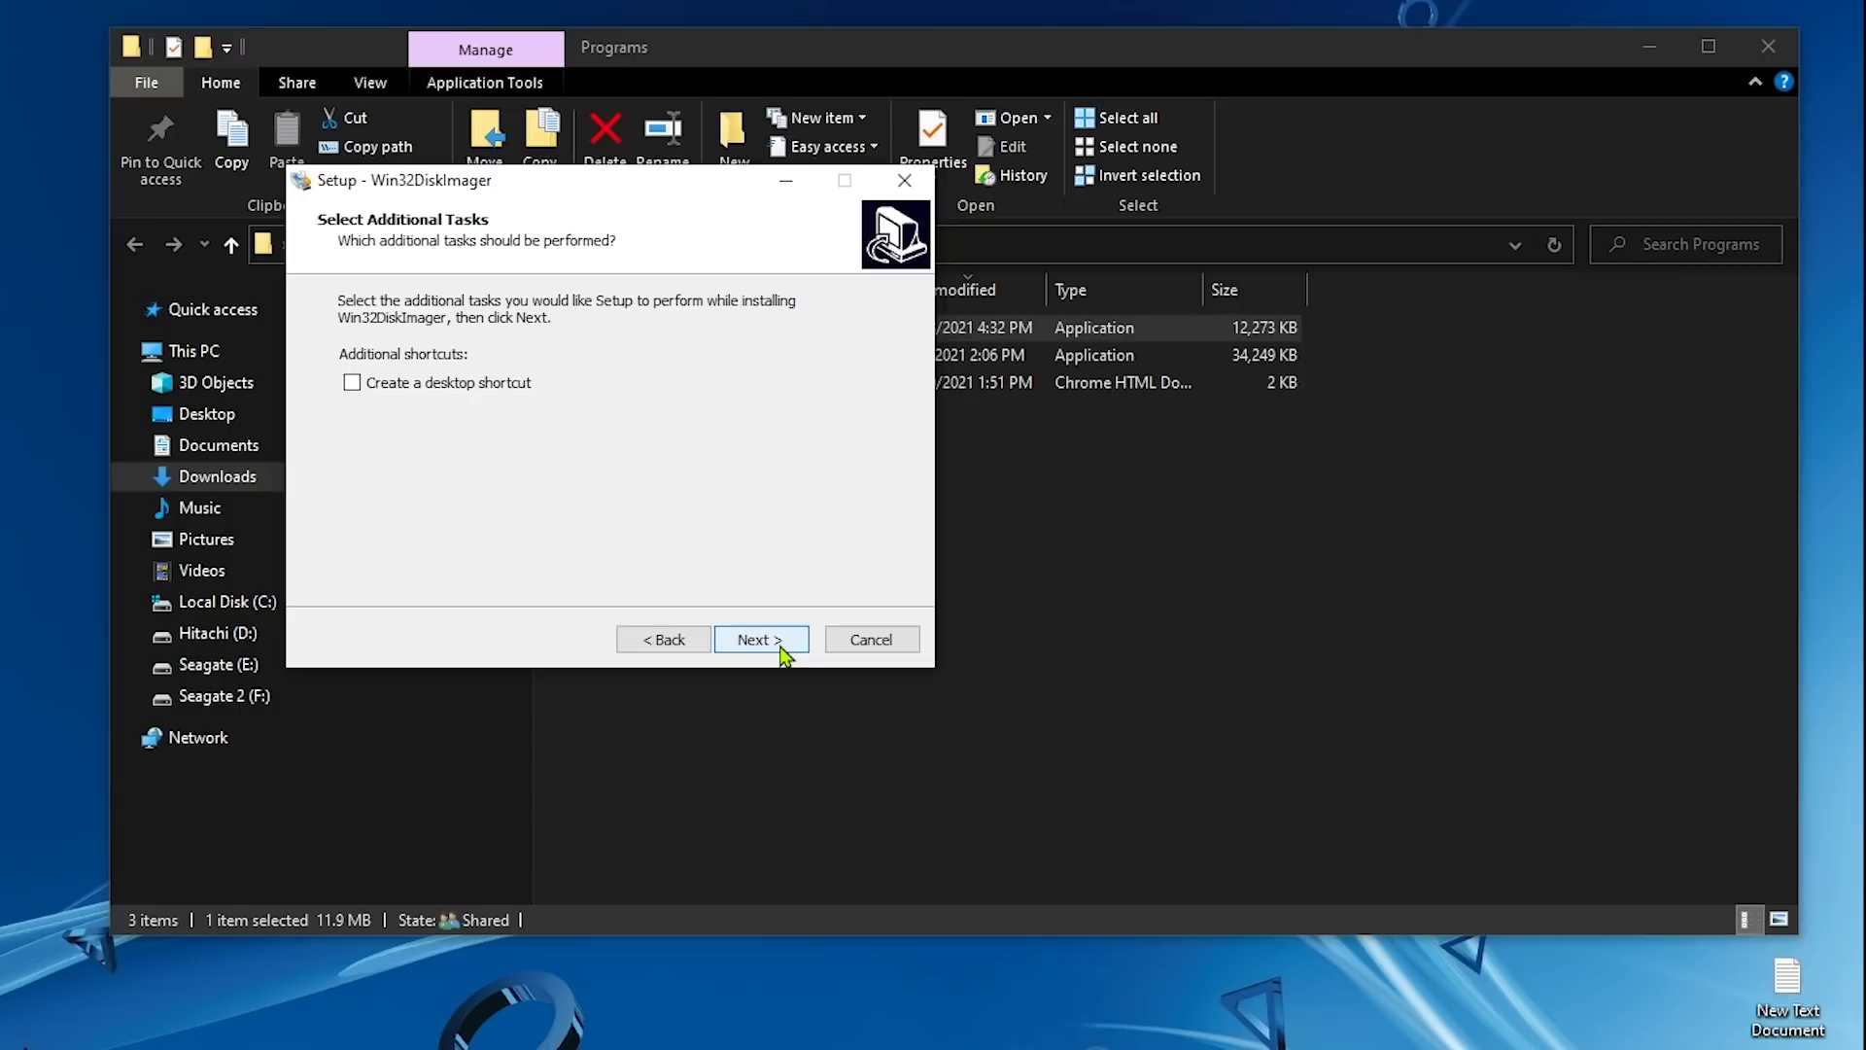
click(488, 384)
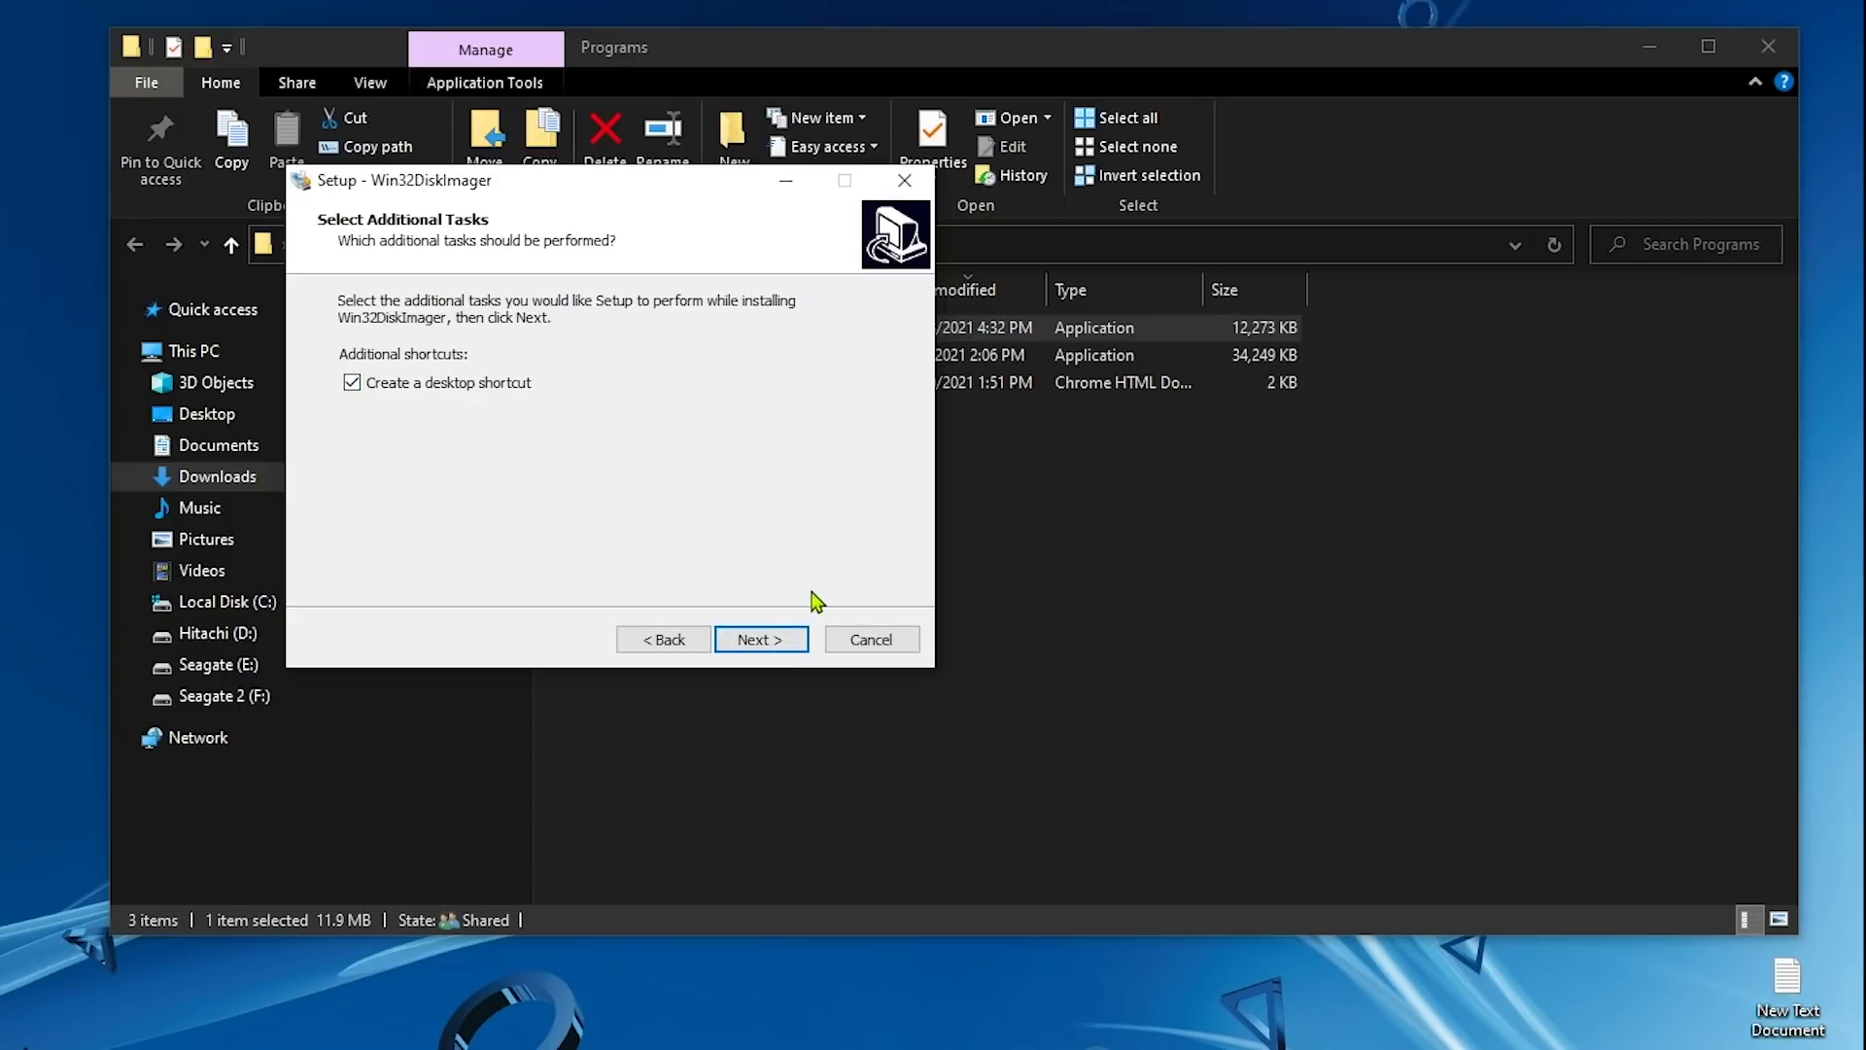
click(783, 647)
click(782, 641)
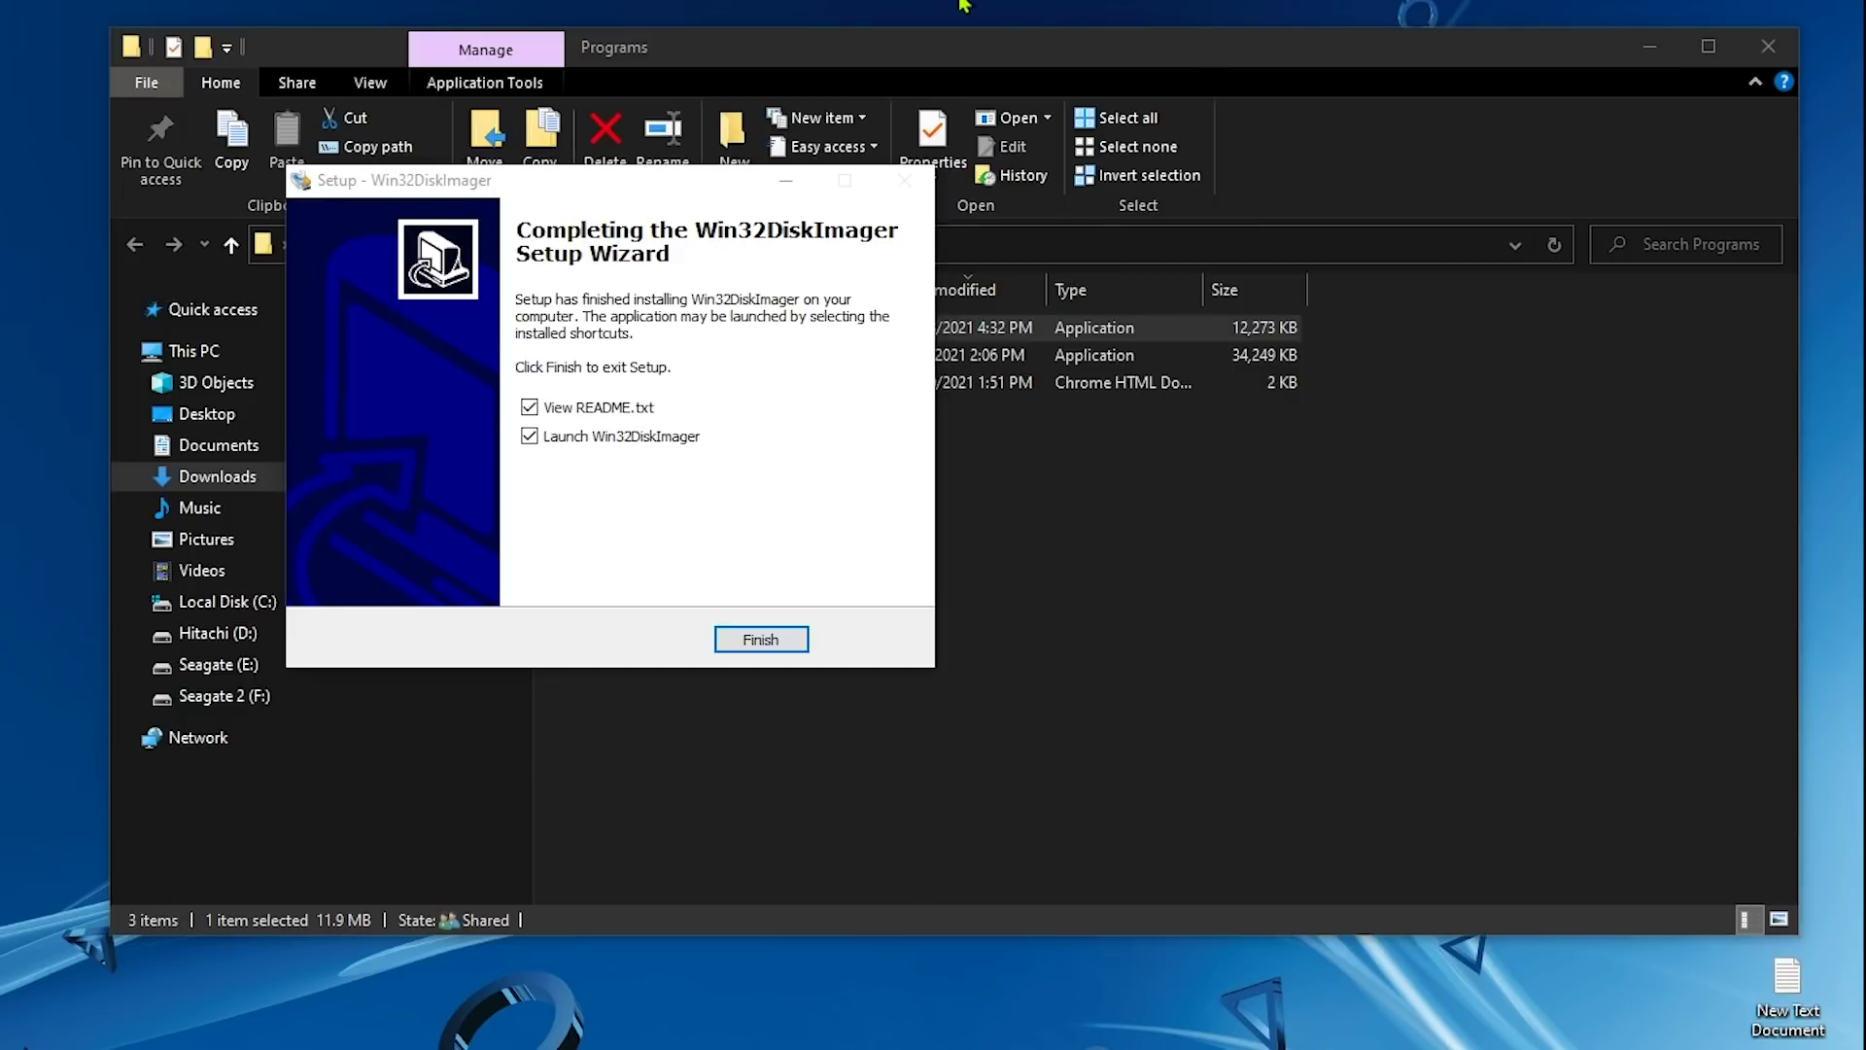
- Finish setup without viewing the README or launching, then close the Programs folder
click(581, 408)
click(582, 437)
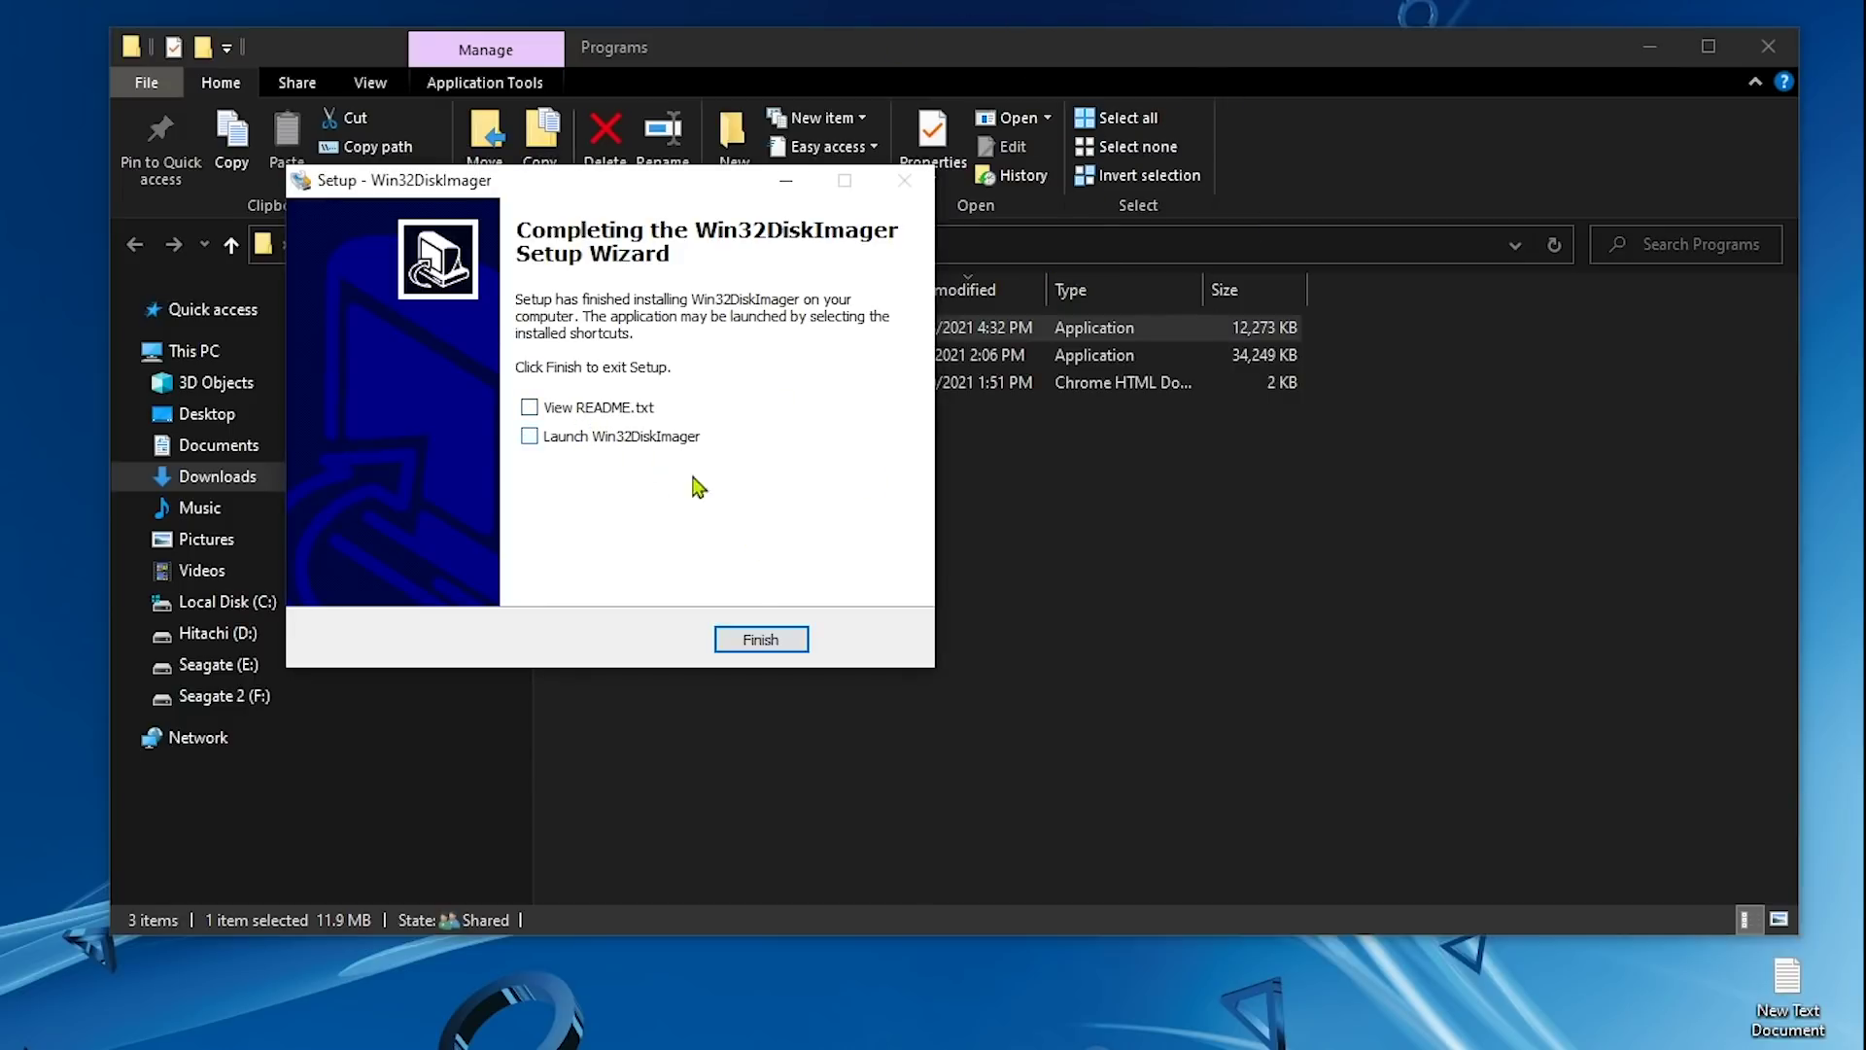
click(757, 634)
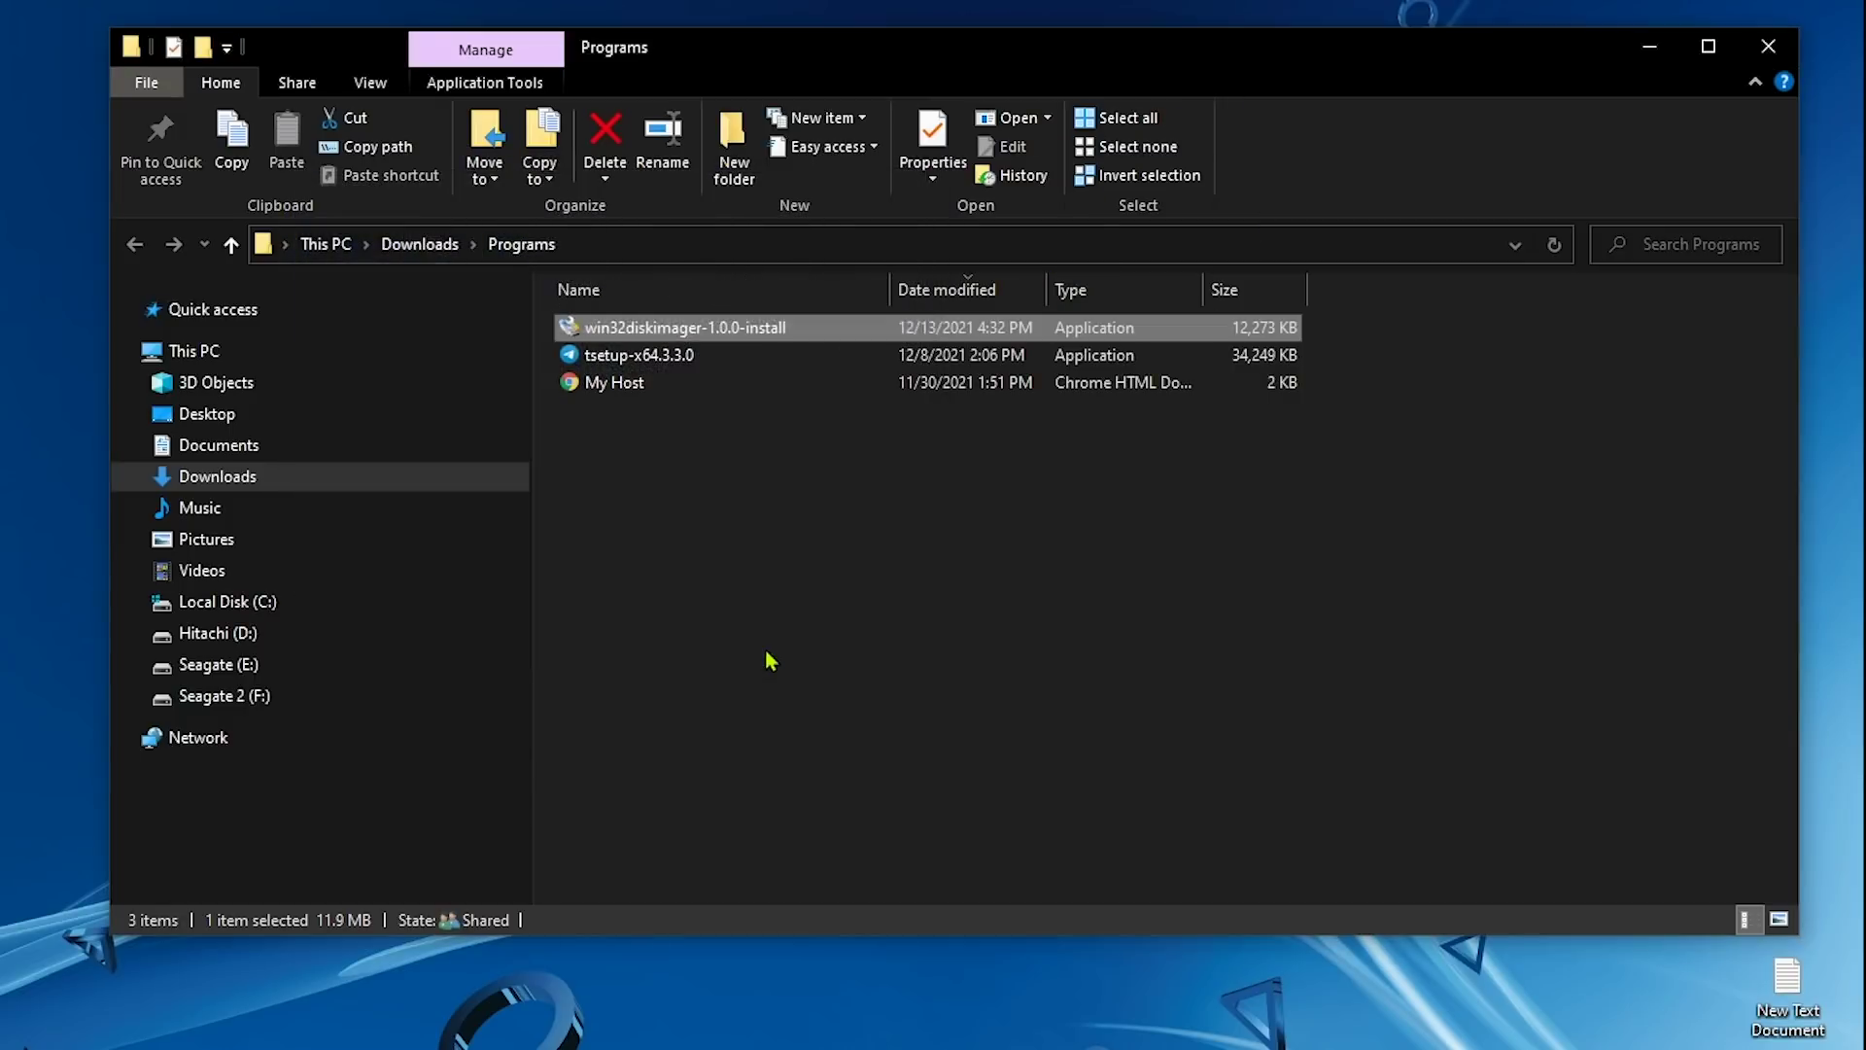
click(1760, 60)
- Launch Win32 Disk Imager from the desktop and load Downloads\exfathax.img as the image file
double_click(795, 87)
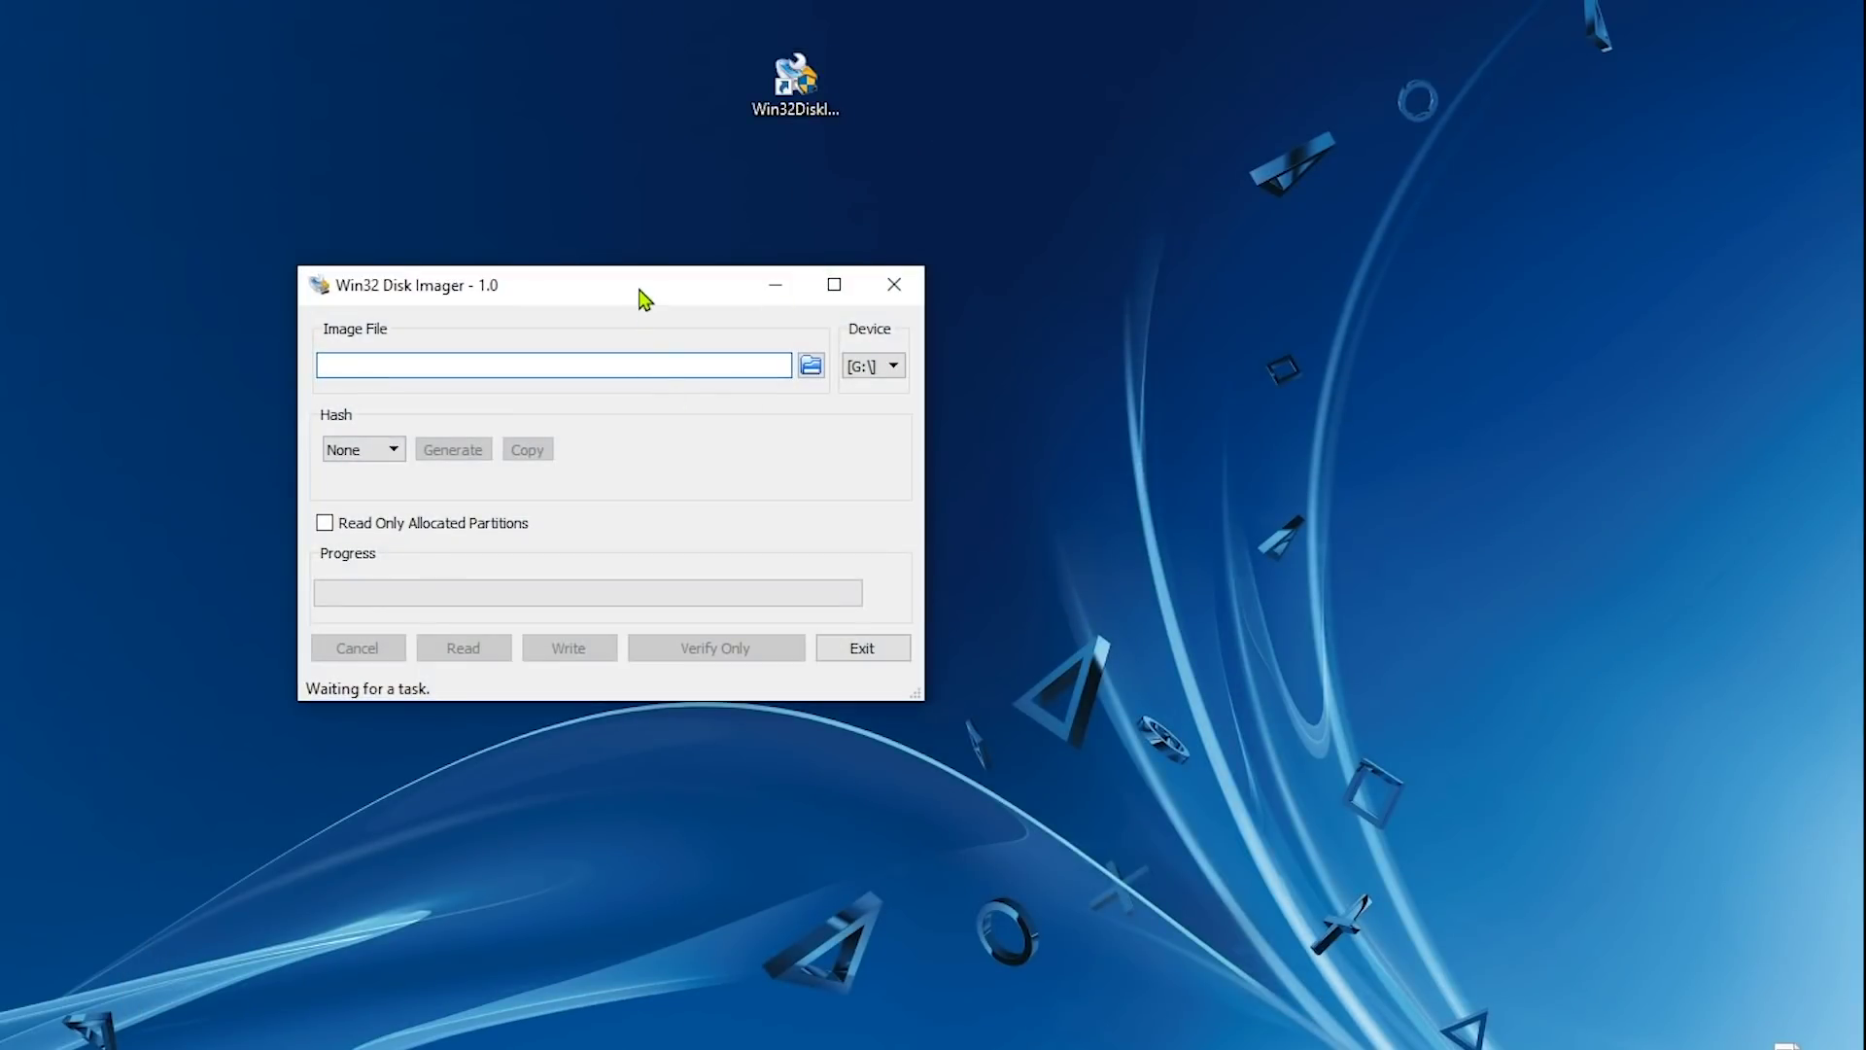
drag(641, 289, 783, 353)
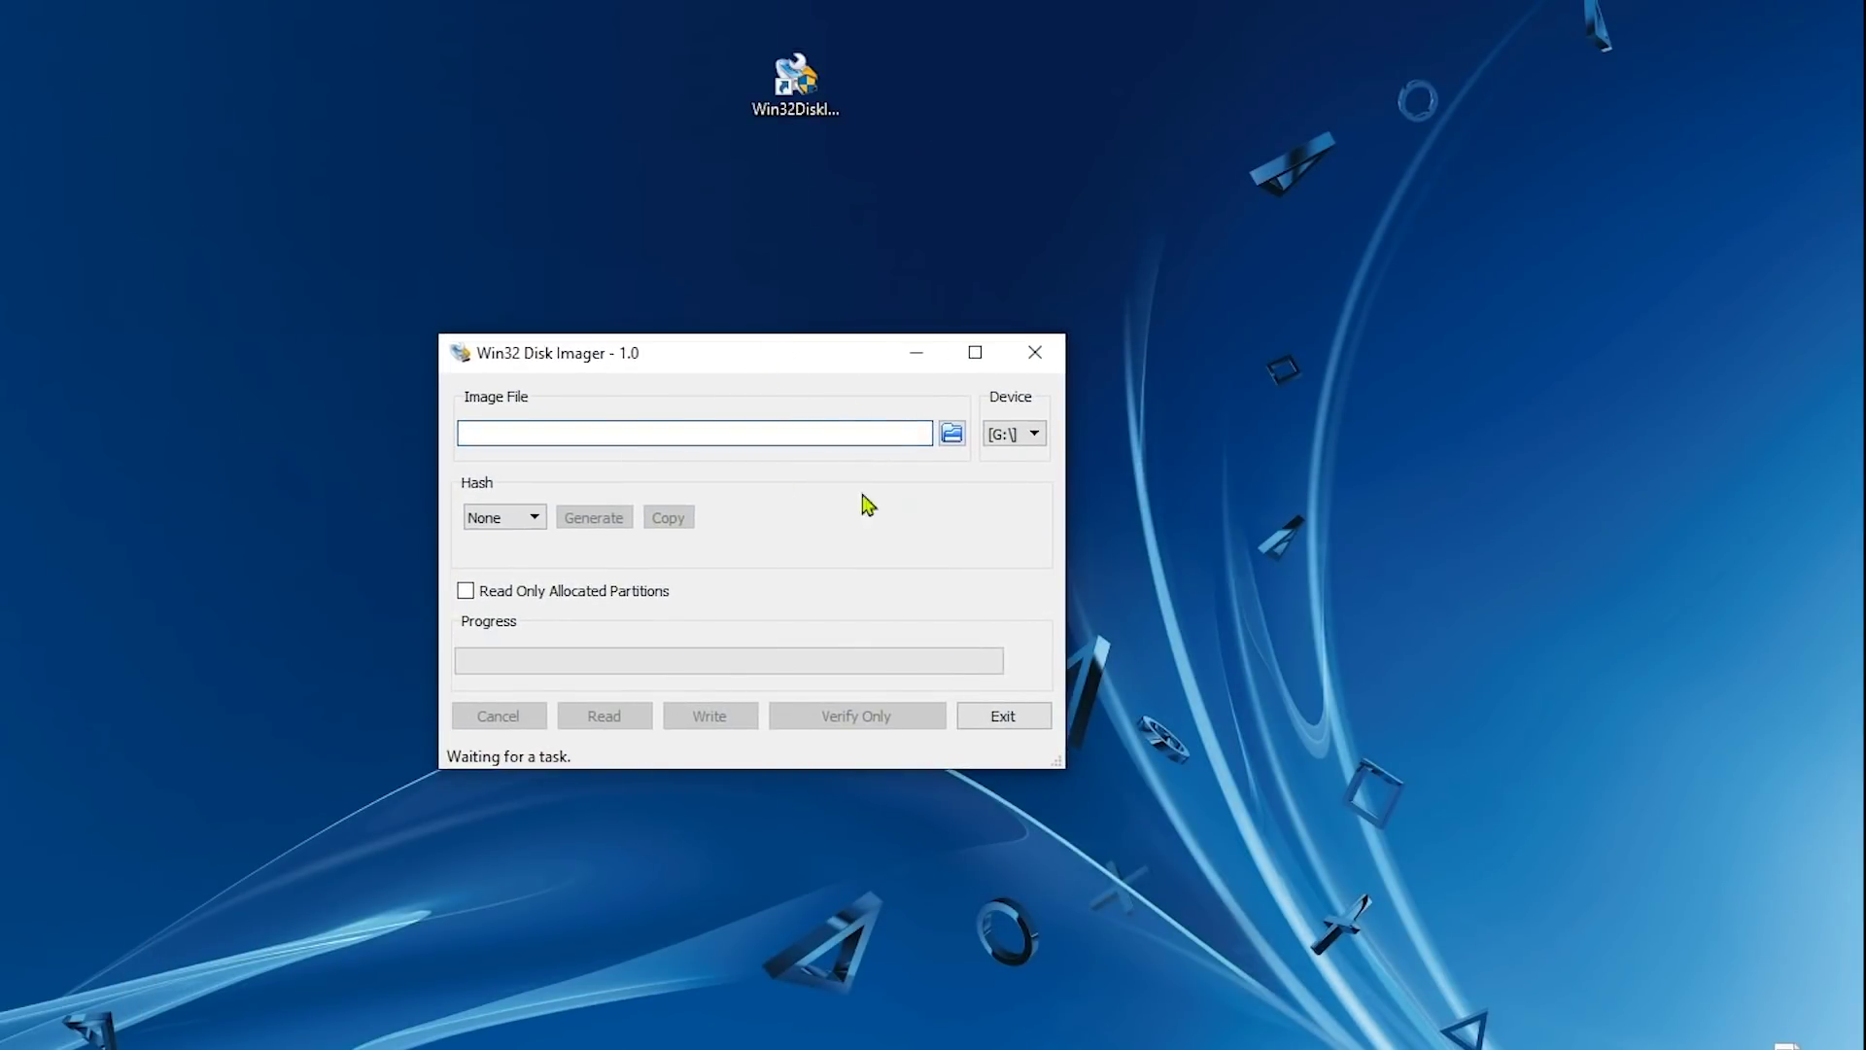
click(952, 434)
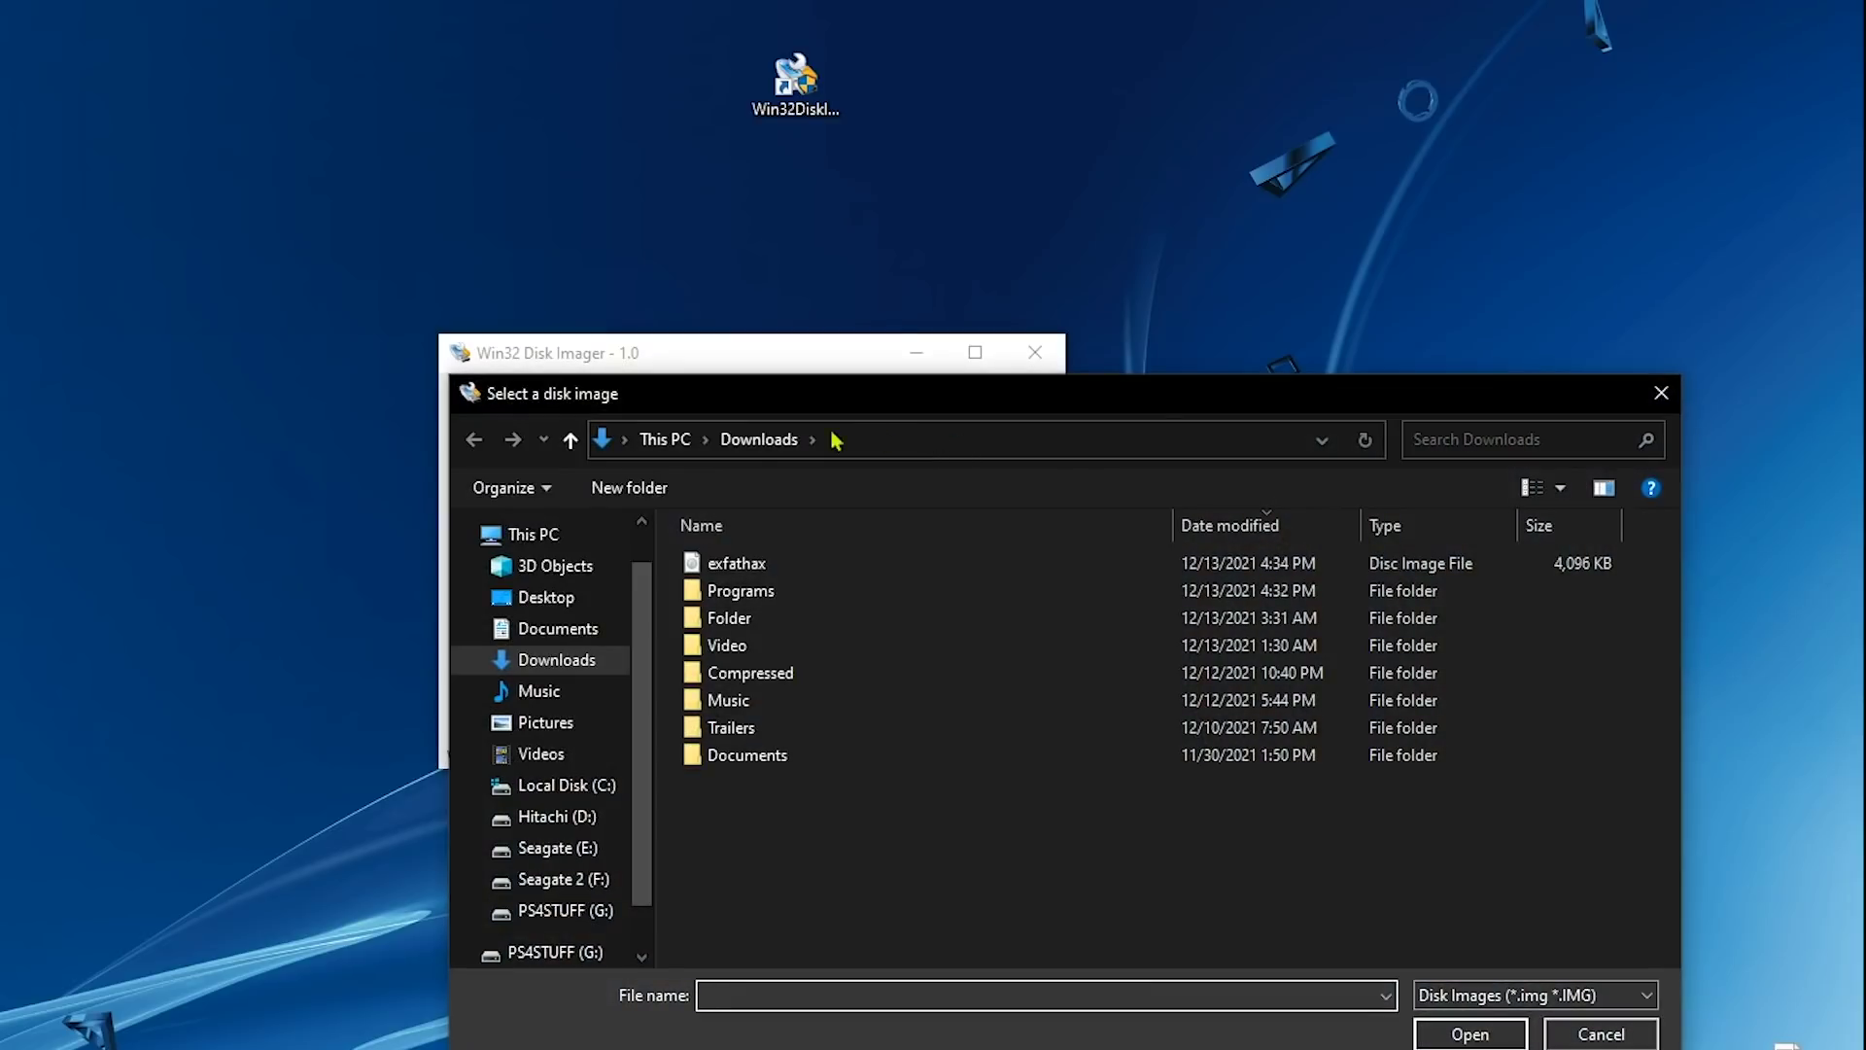
click(736, 567)
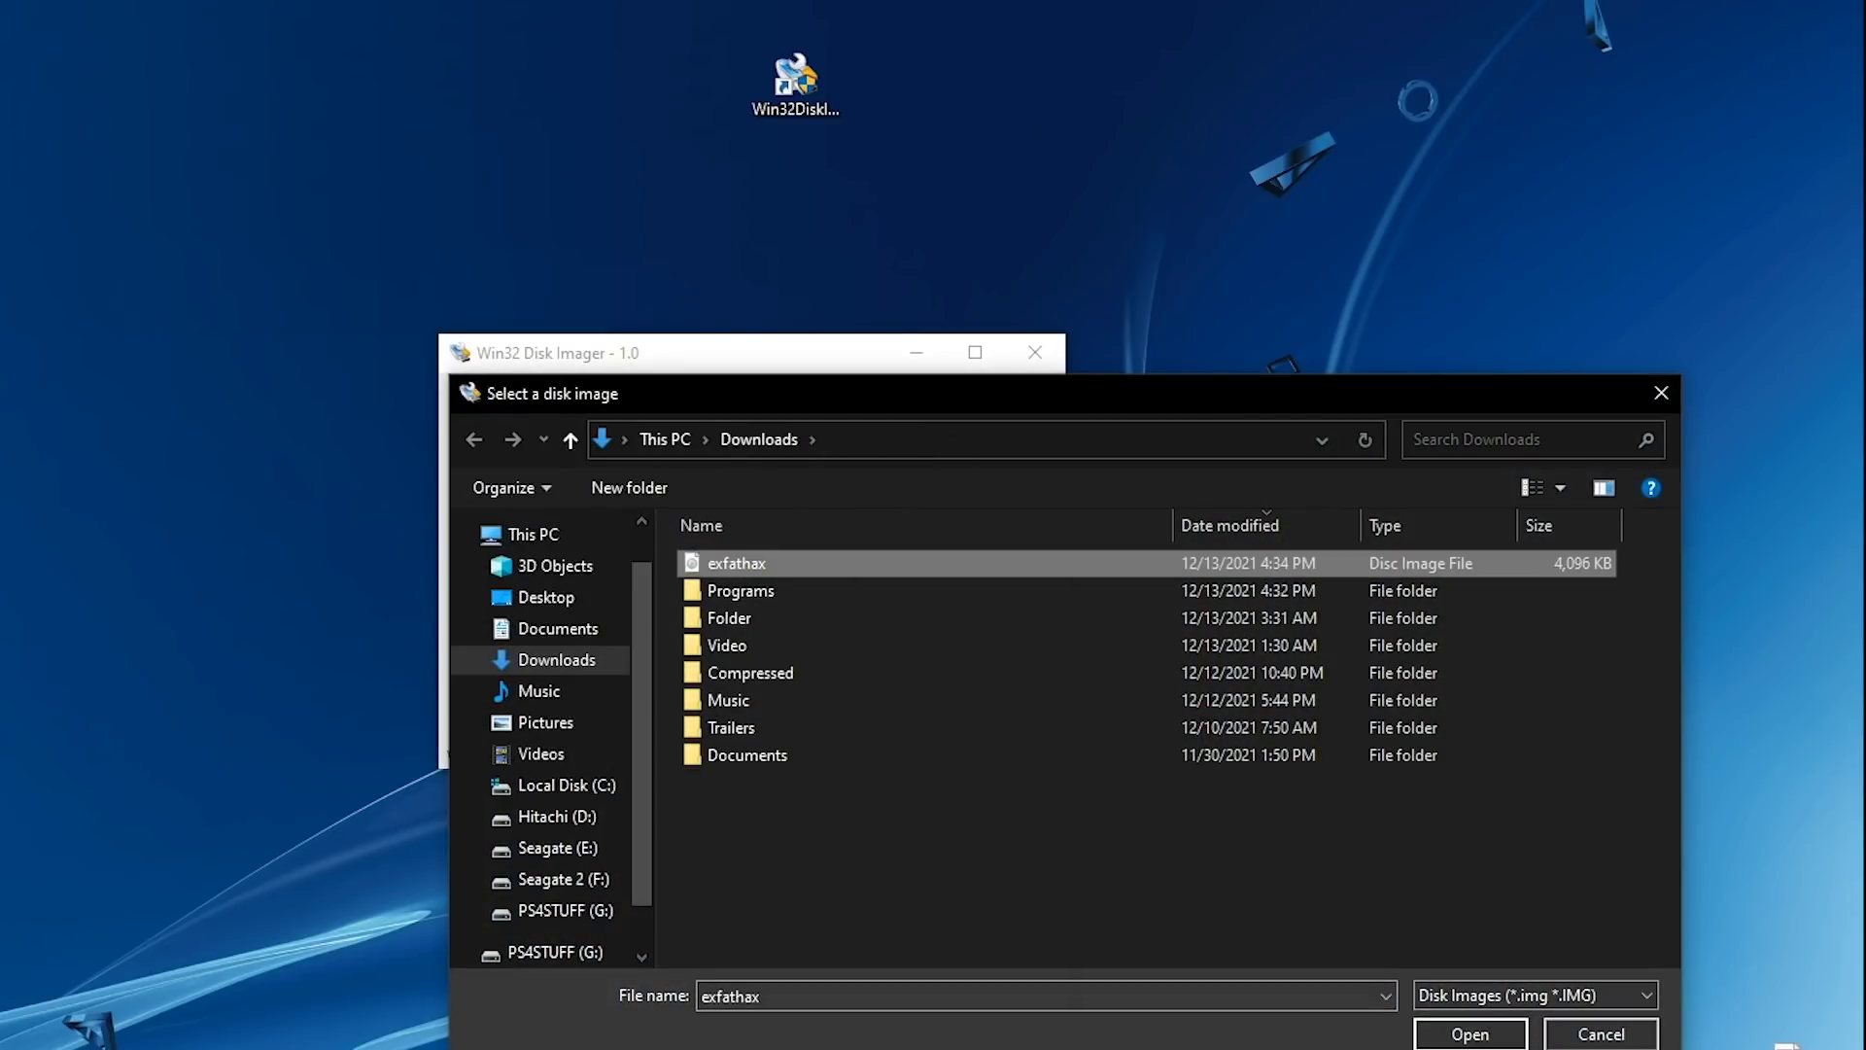
click(1442, 1036)
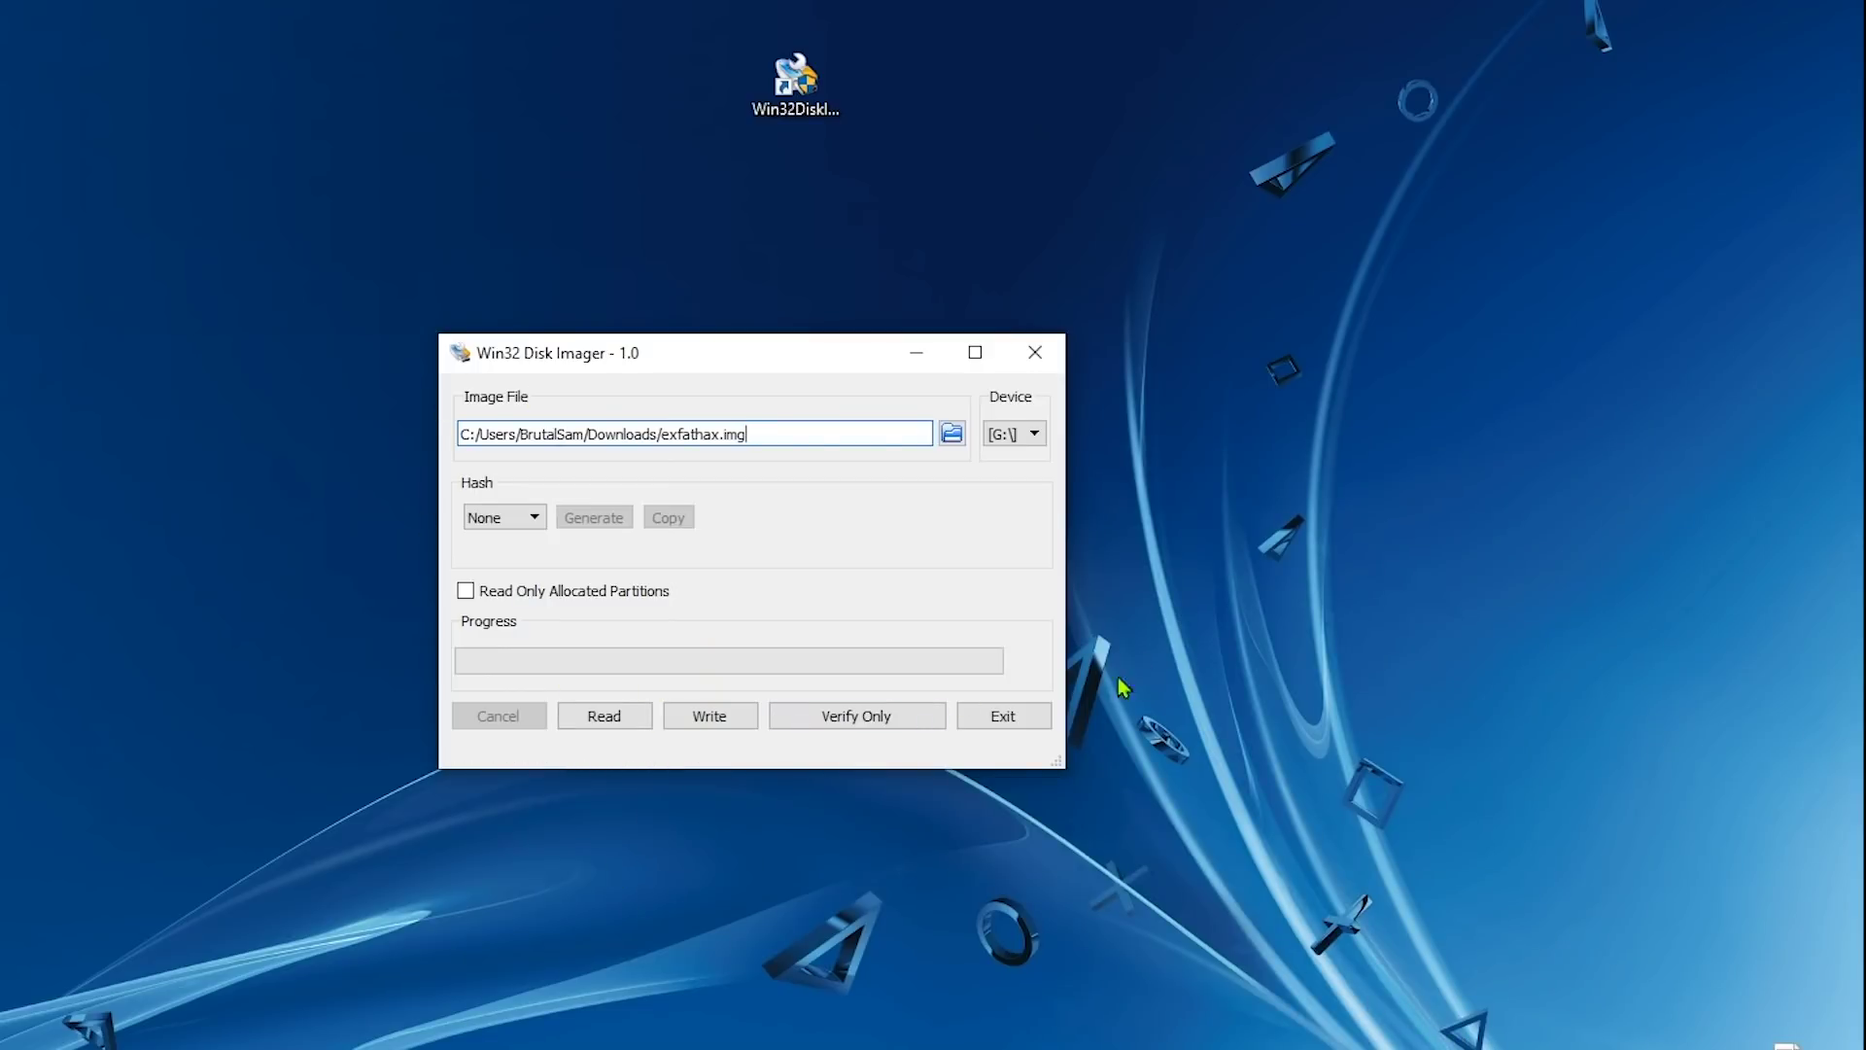
- Write exfathax.img to the PS4STUFF drive G:\, confirming the overwrite, then close the imager
click(1021, 442)
click(1030, 434)
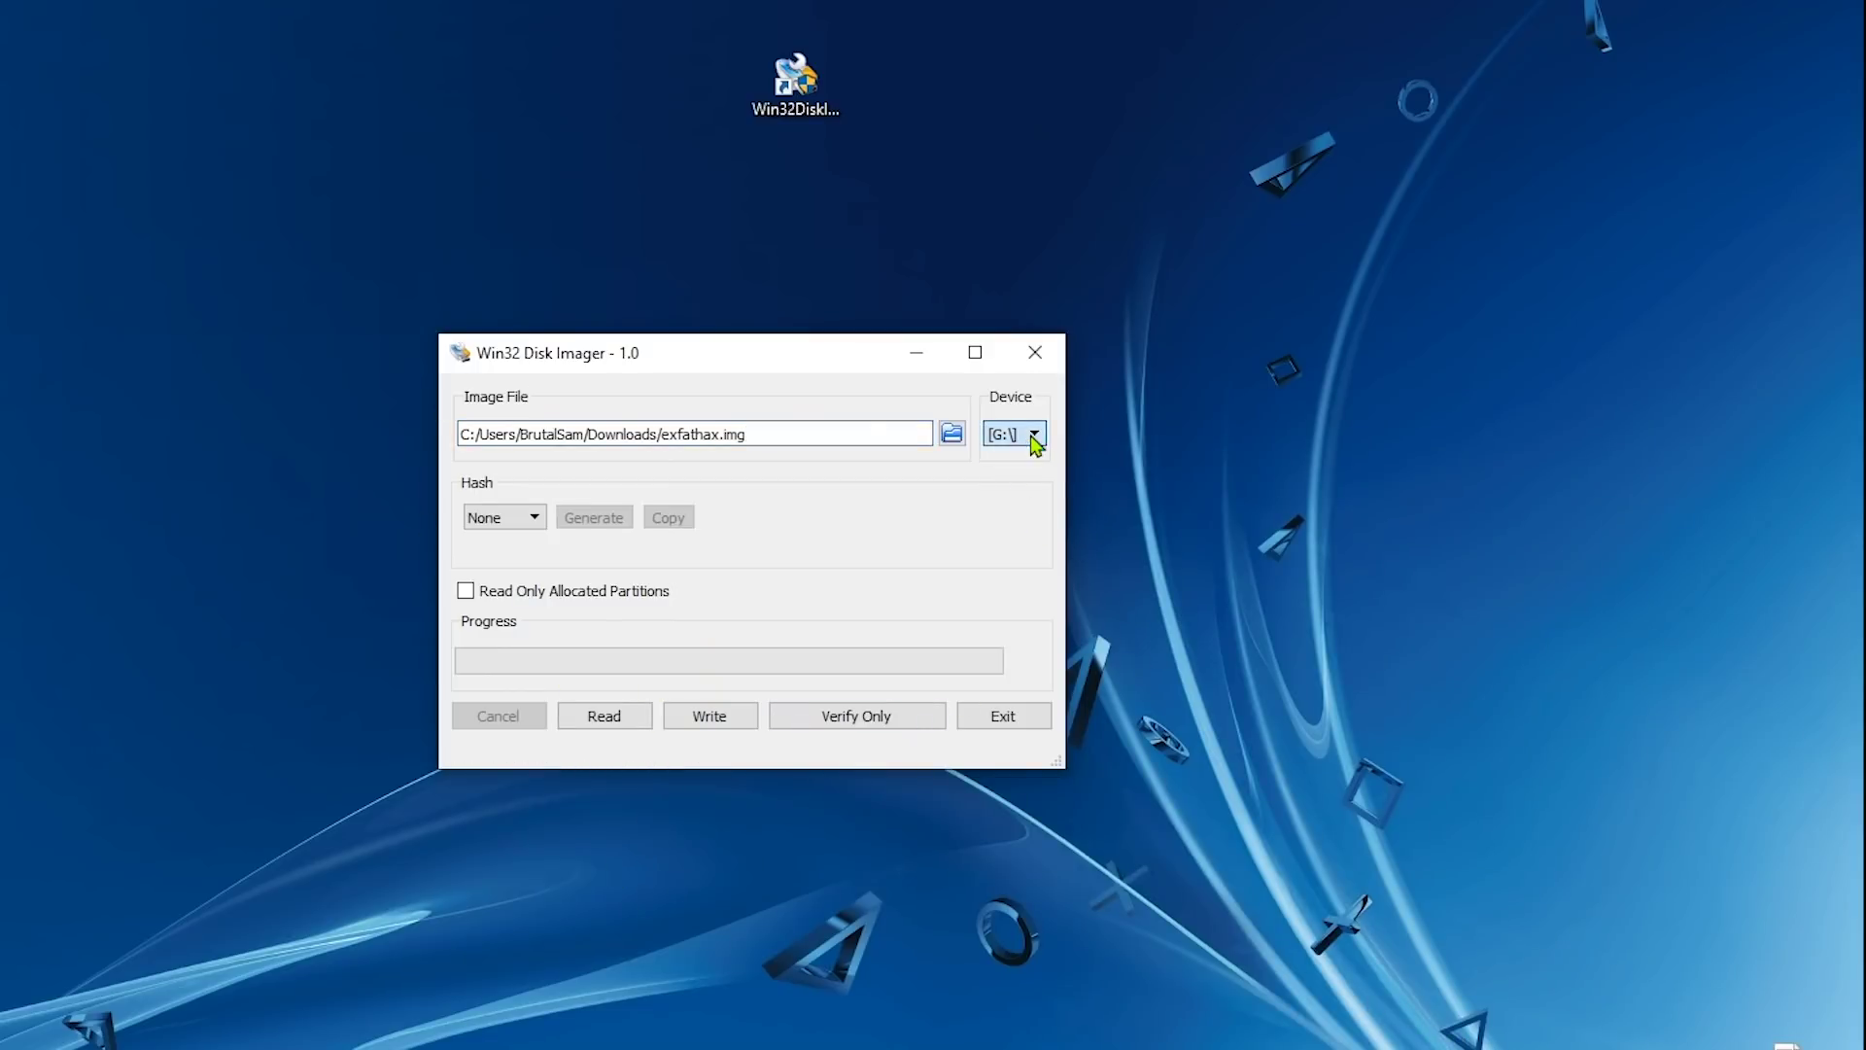
click(710, 719)
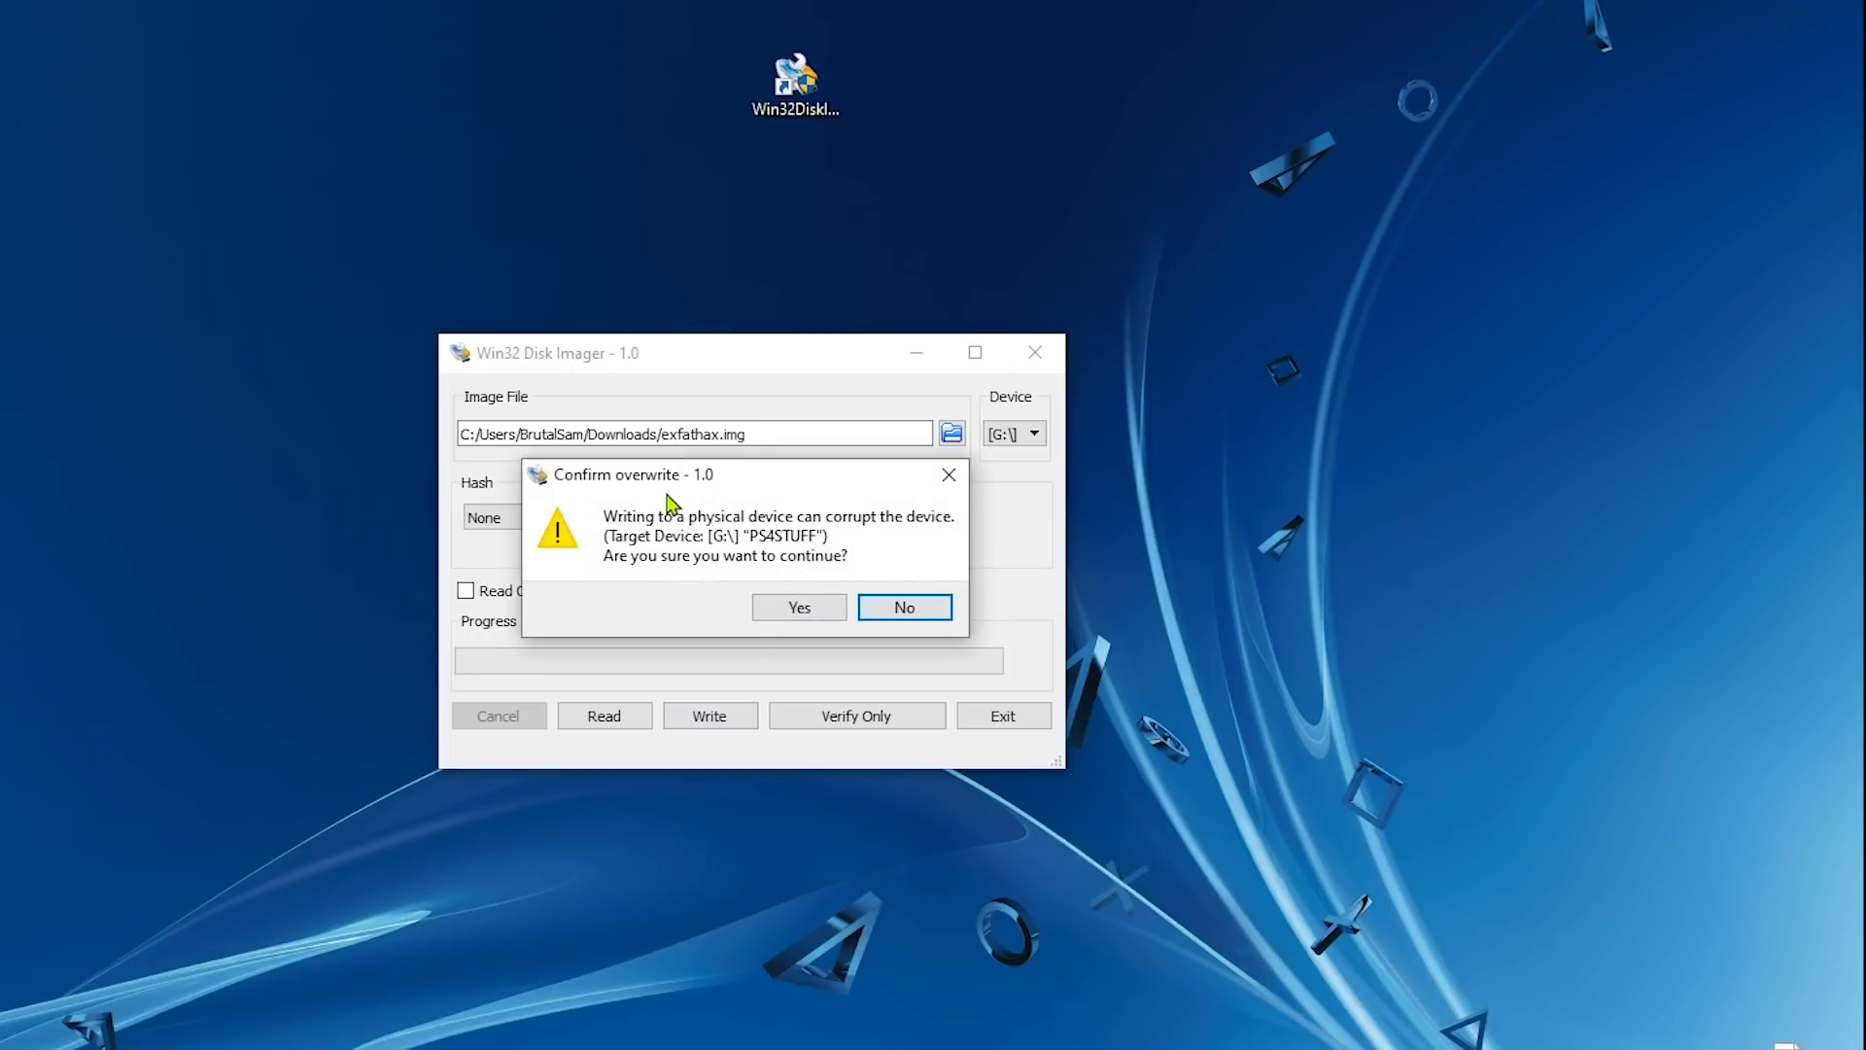
click(796, 610)
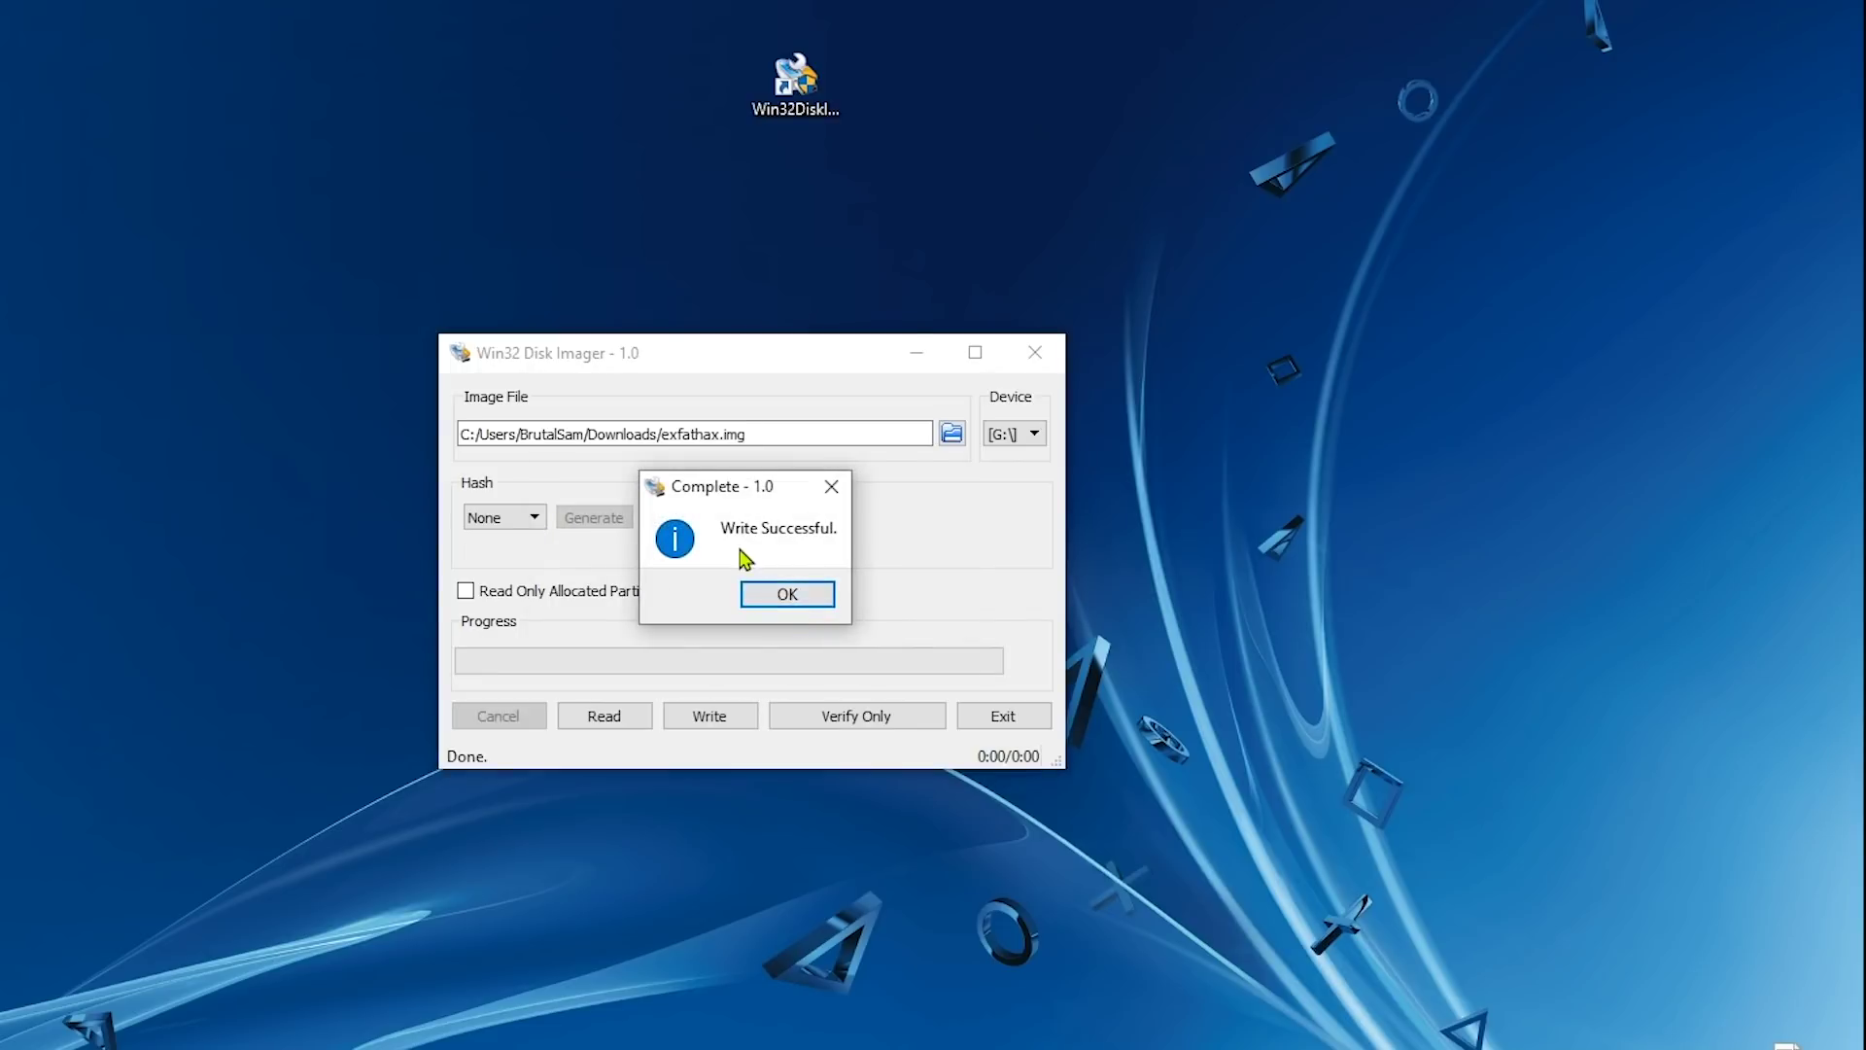
click(787, 598)
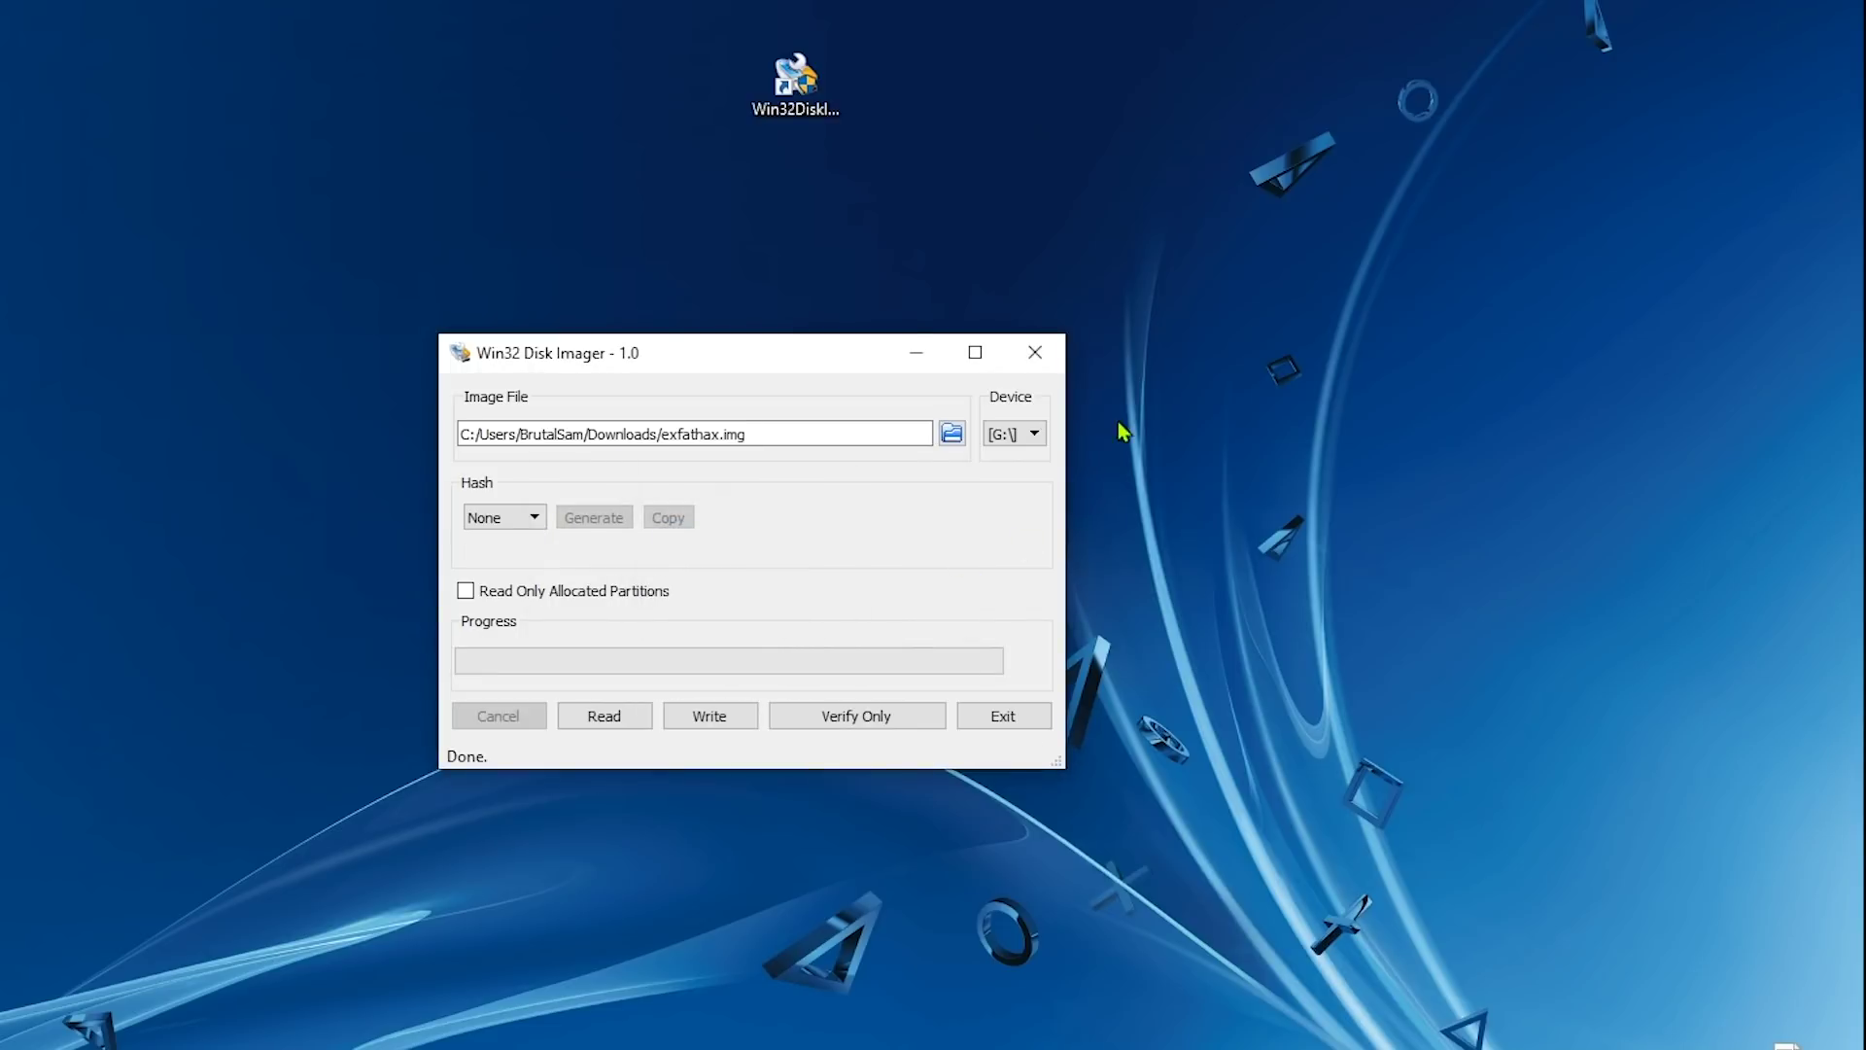
click(1035, 352)
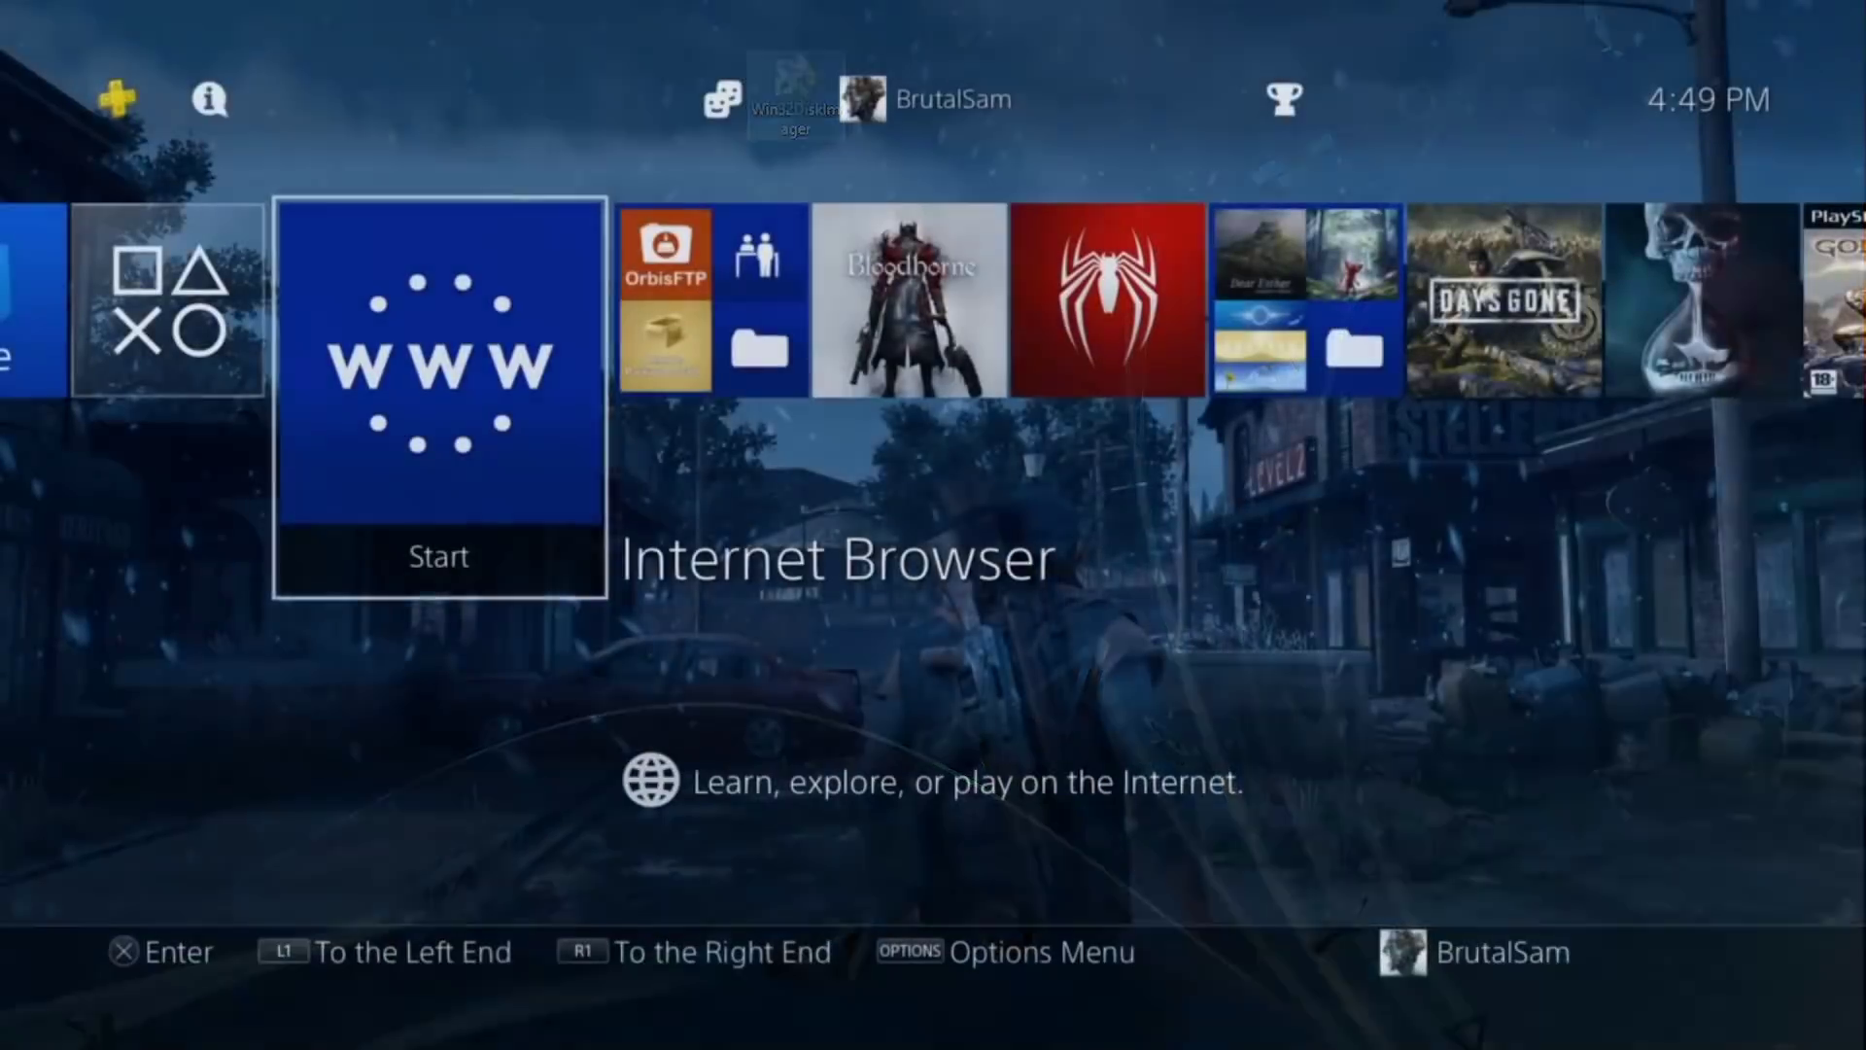
key(Return)
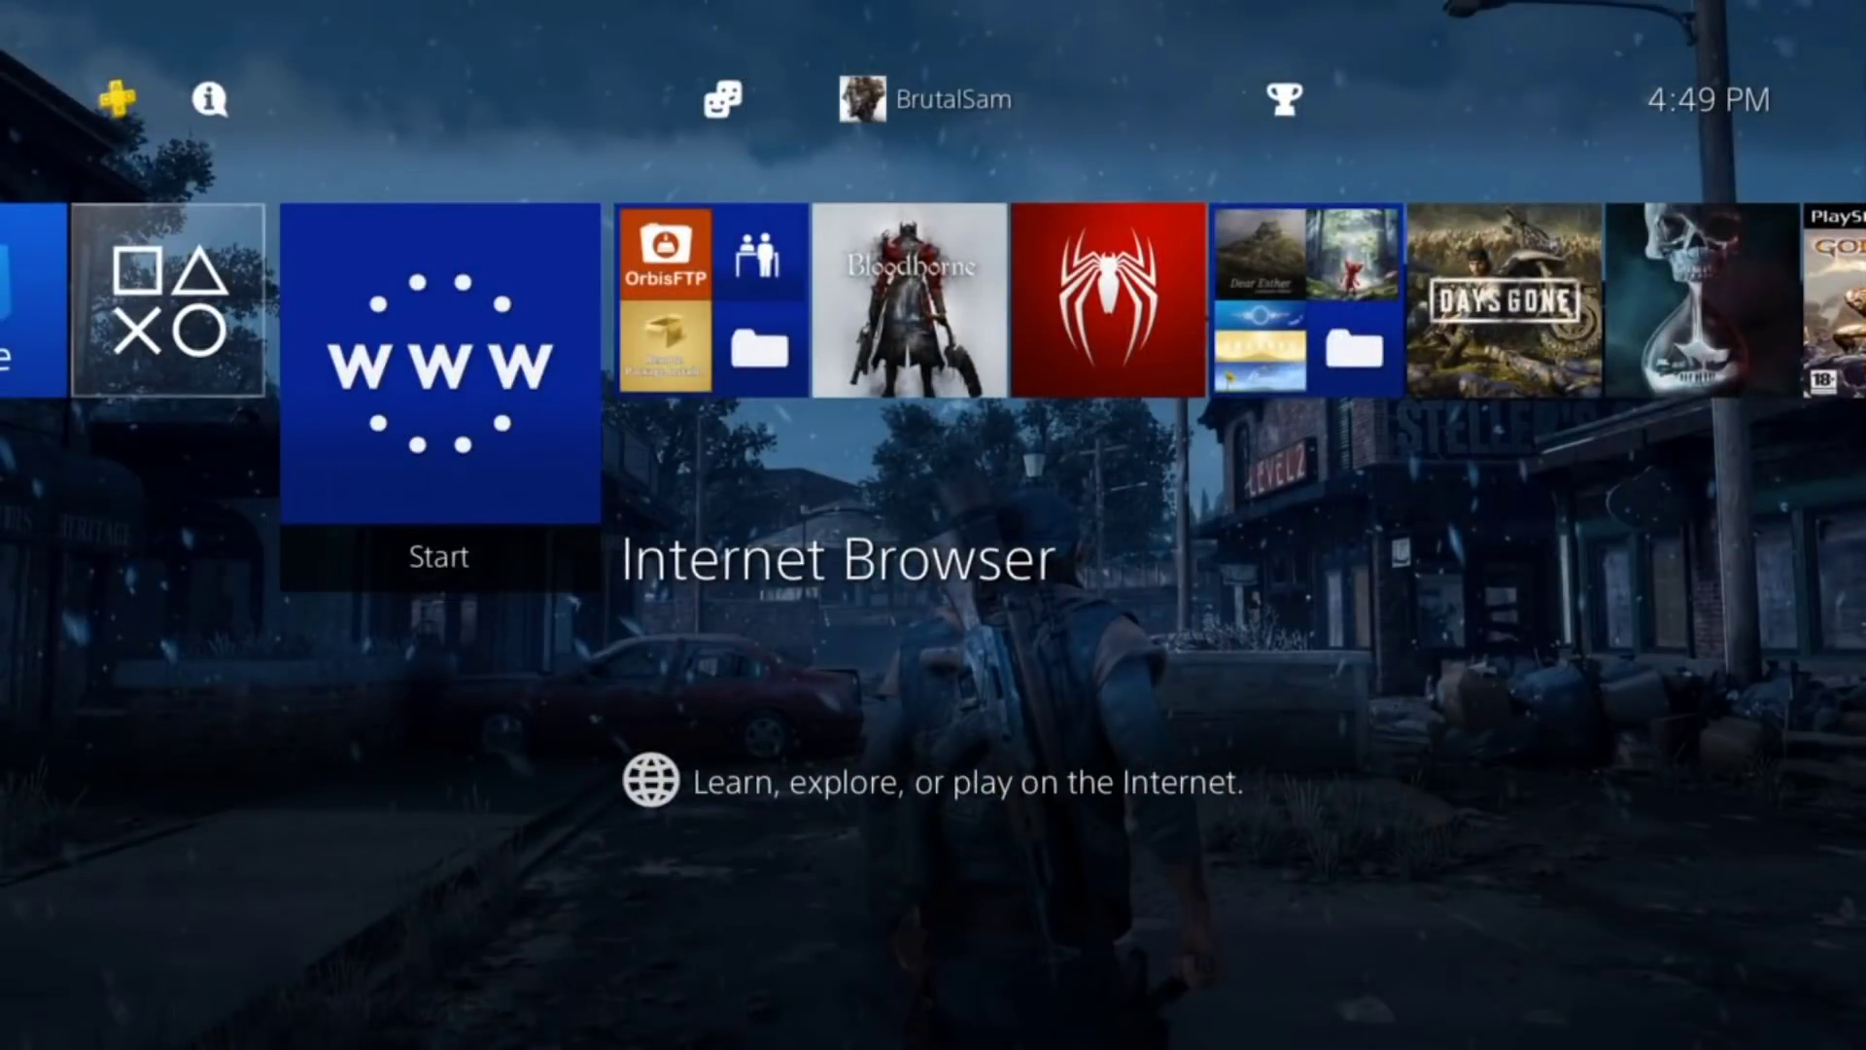
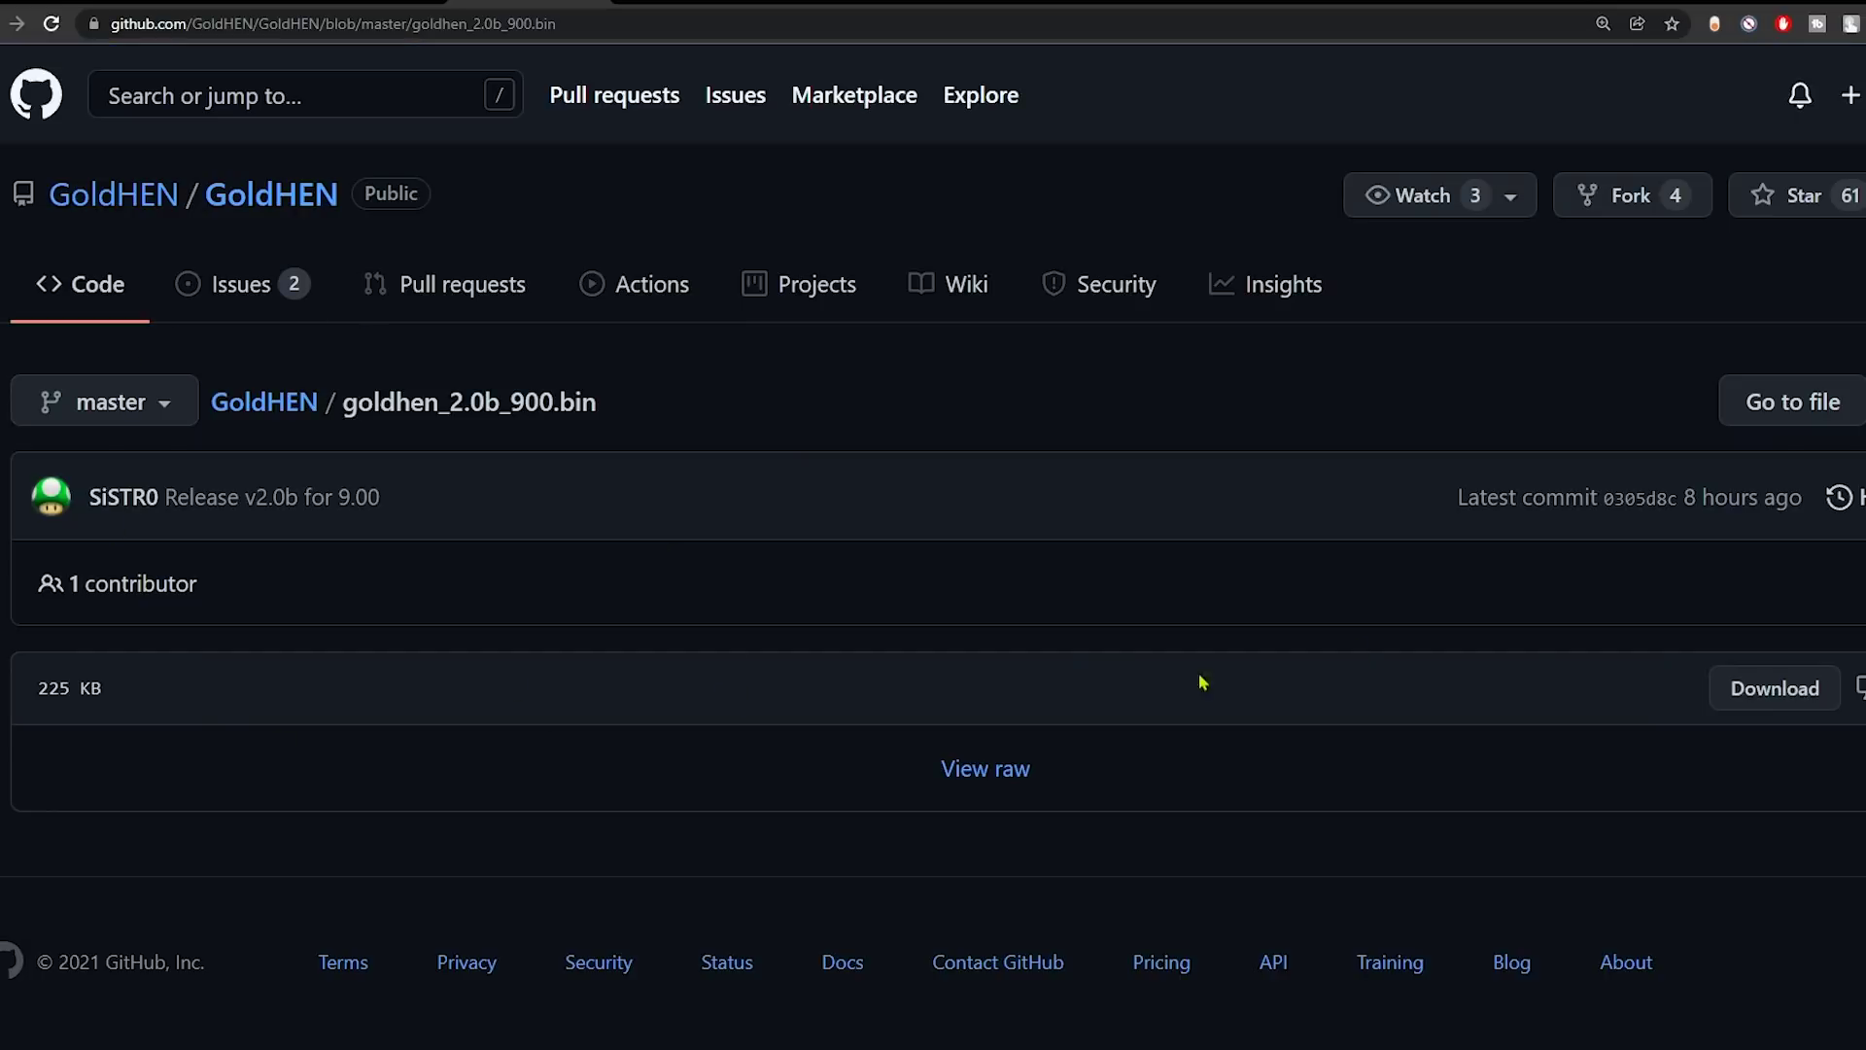
- Download goldhen_2.0b_900.bin and Payload.SenderV2.rar from the GitHub release page
click(1779, 690)
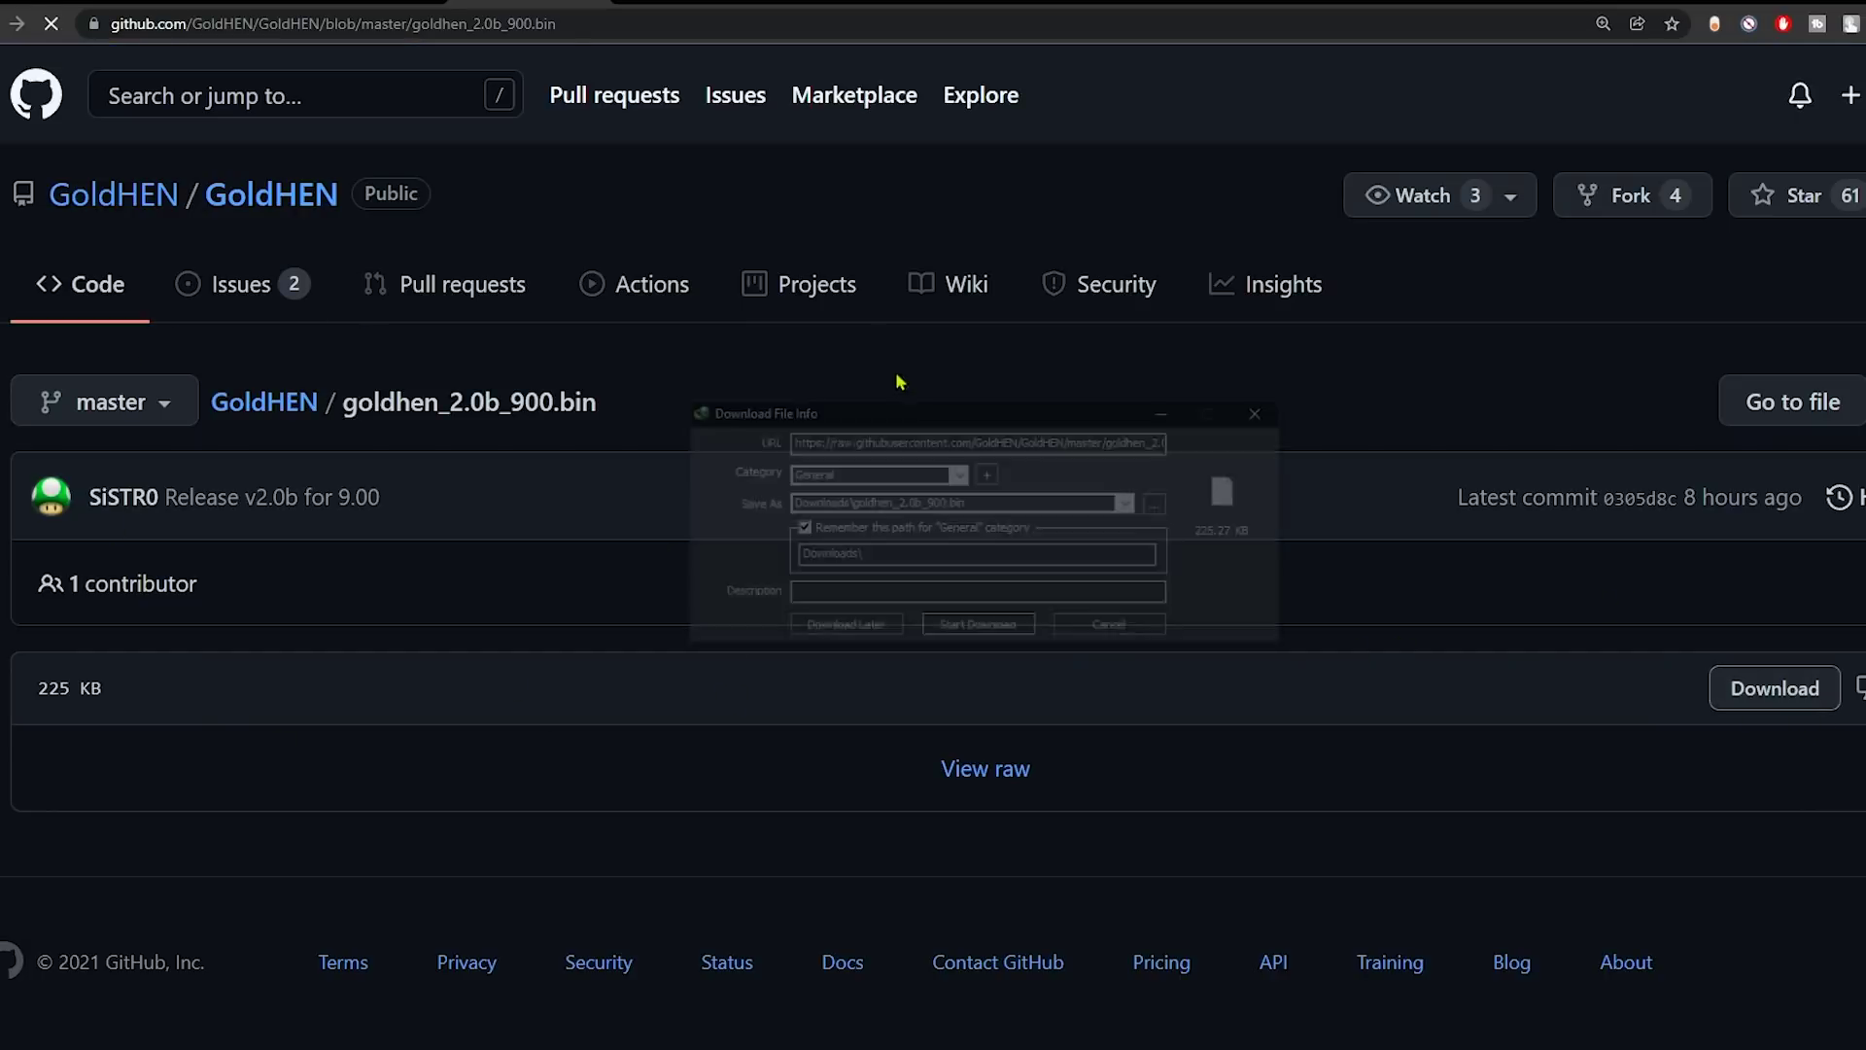
click(976, 629)
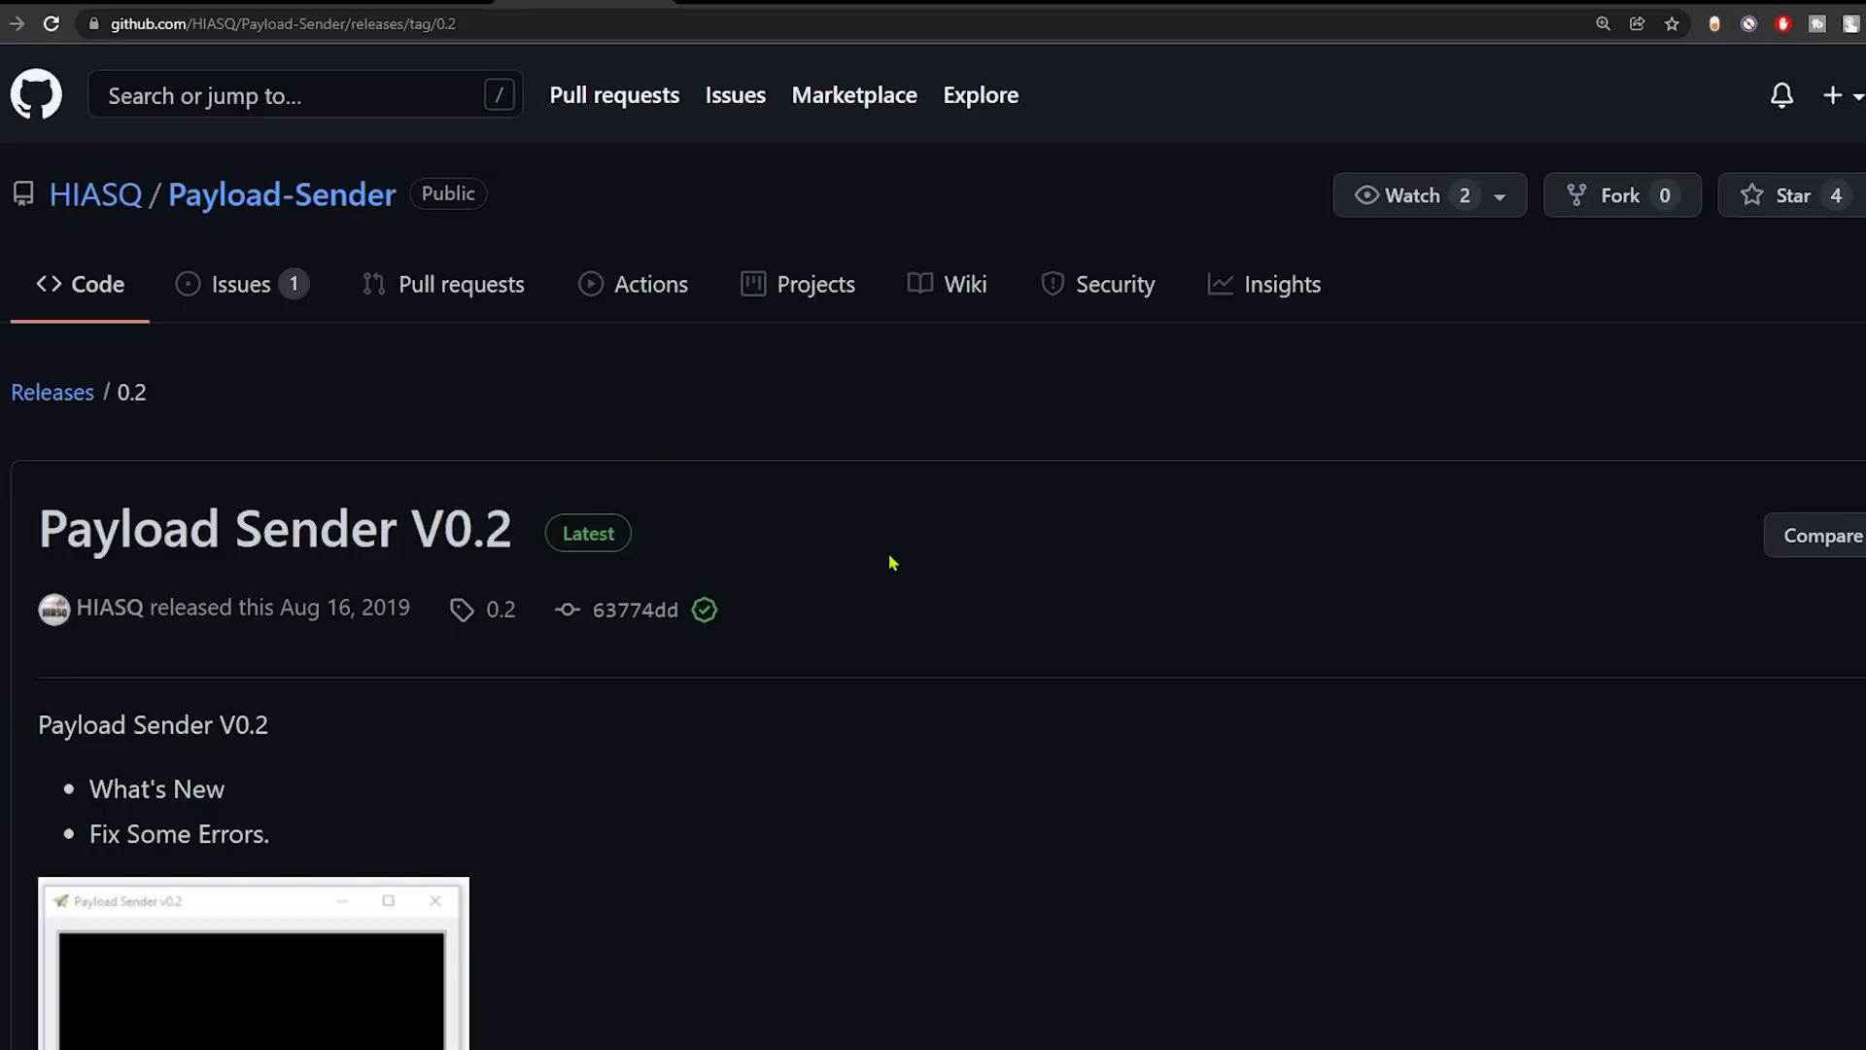
scroll(559, 777, down, 6)
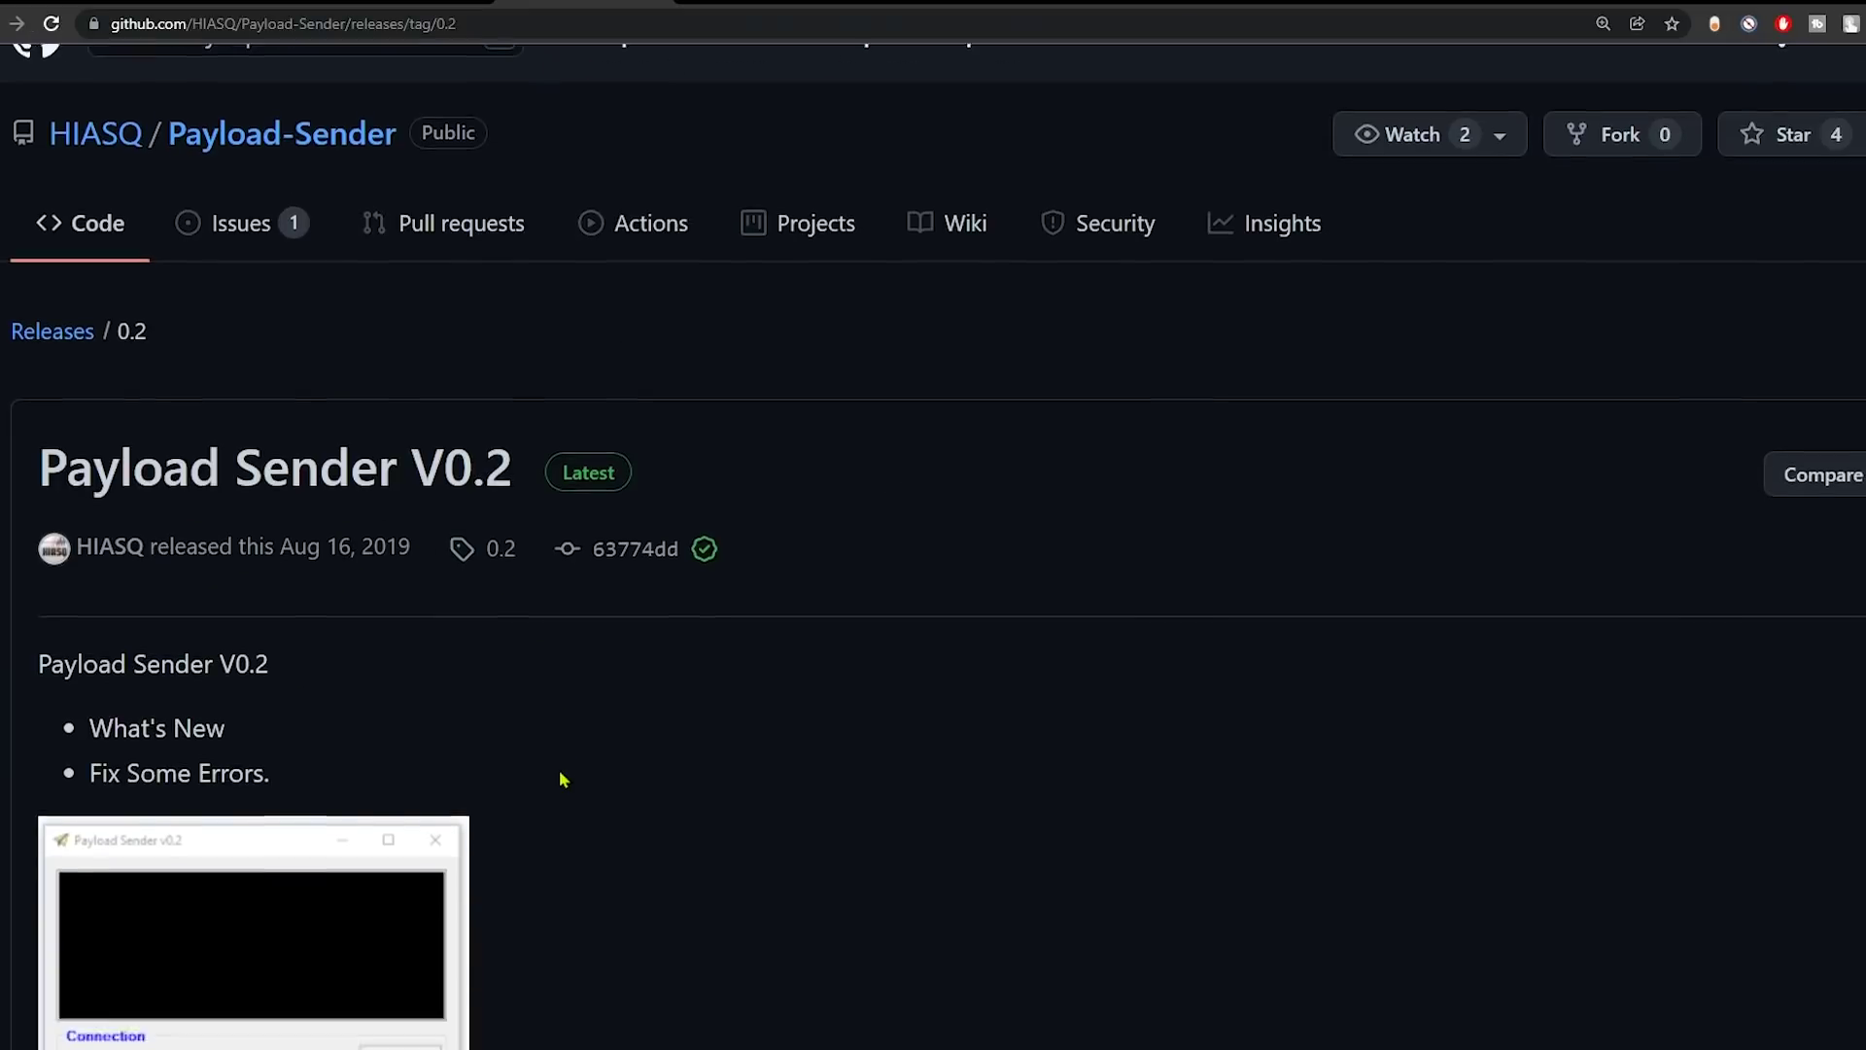
scroll(306, 563, down, 1)
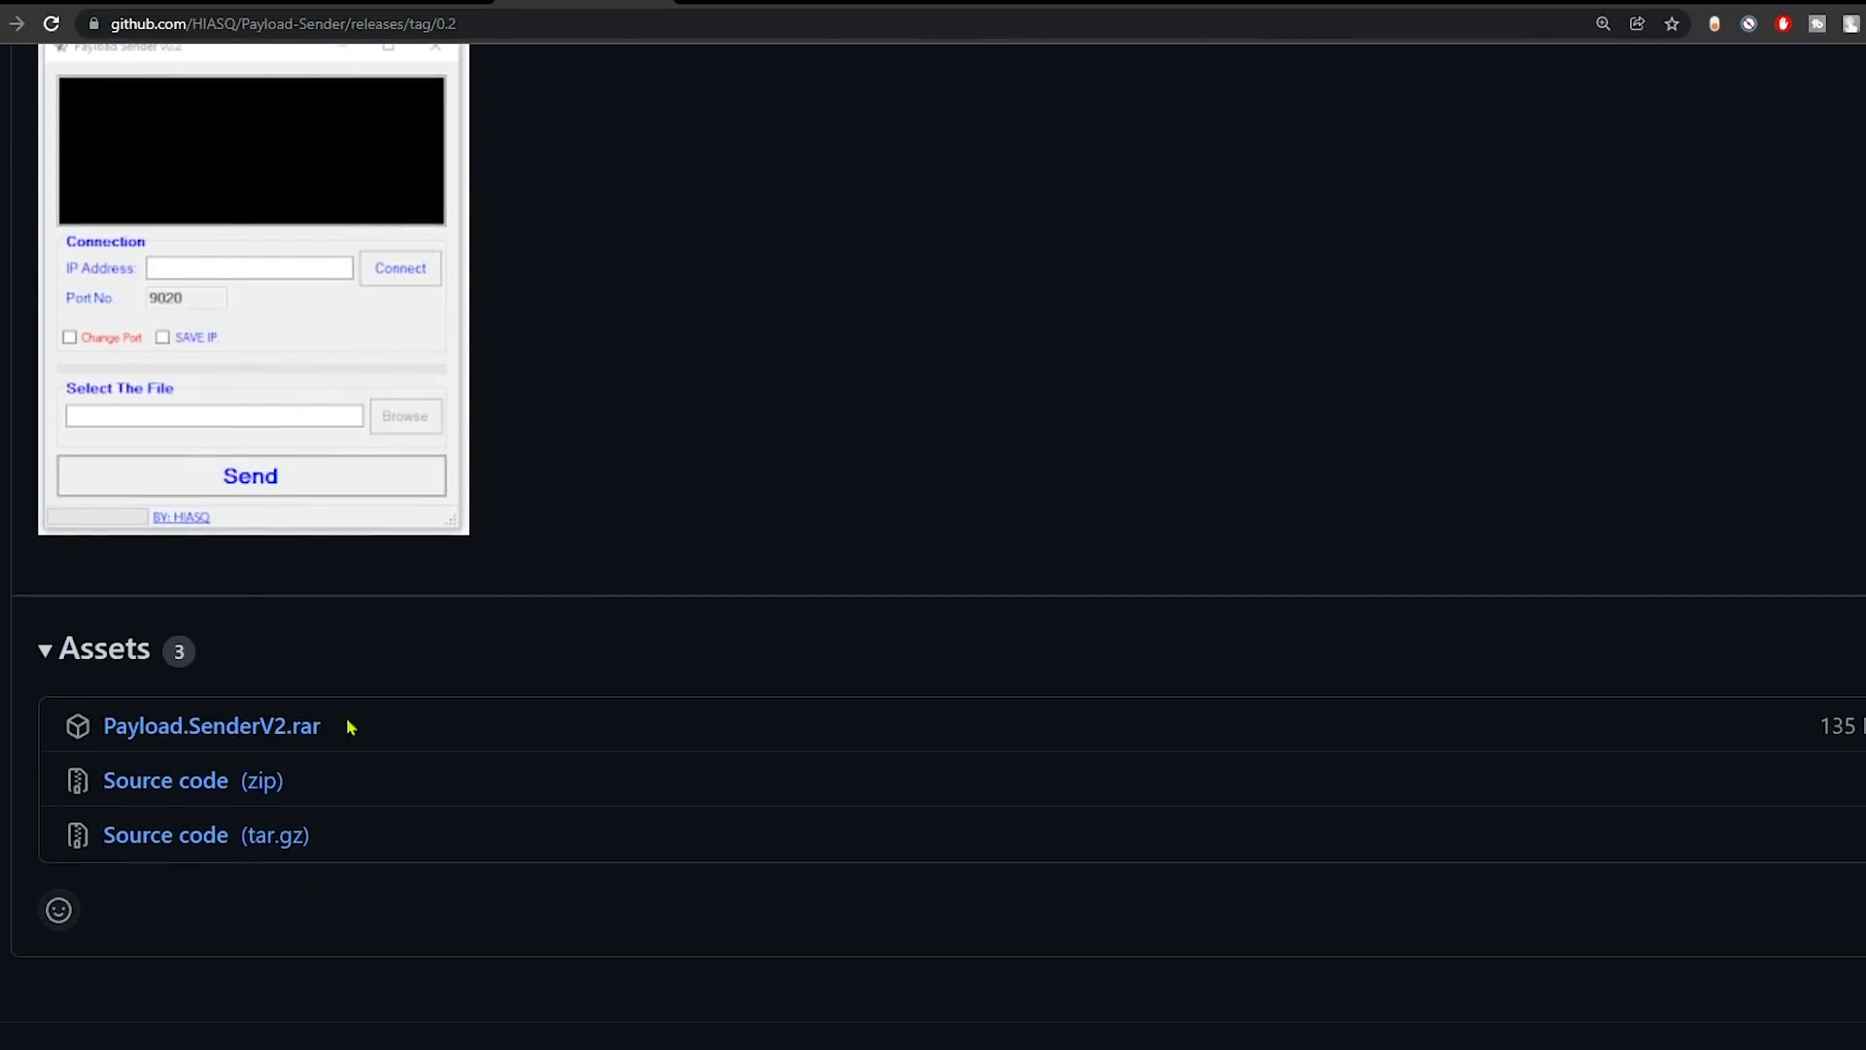
click(264, 737)
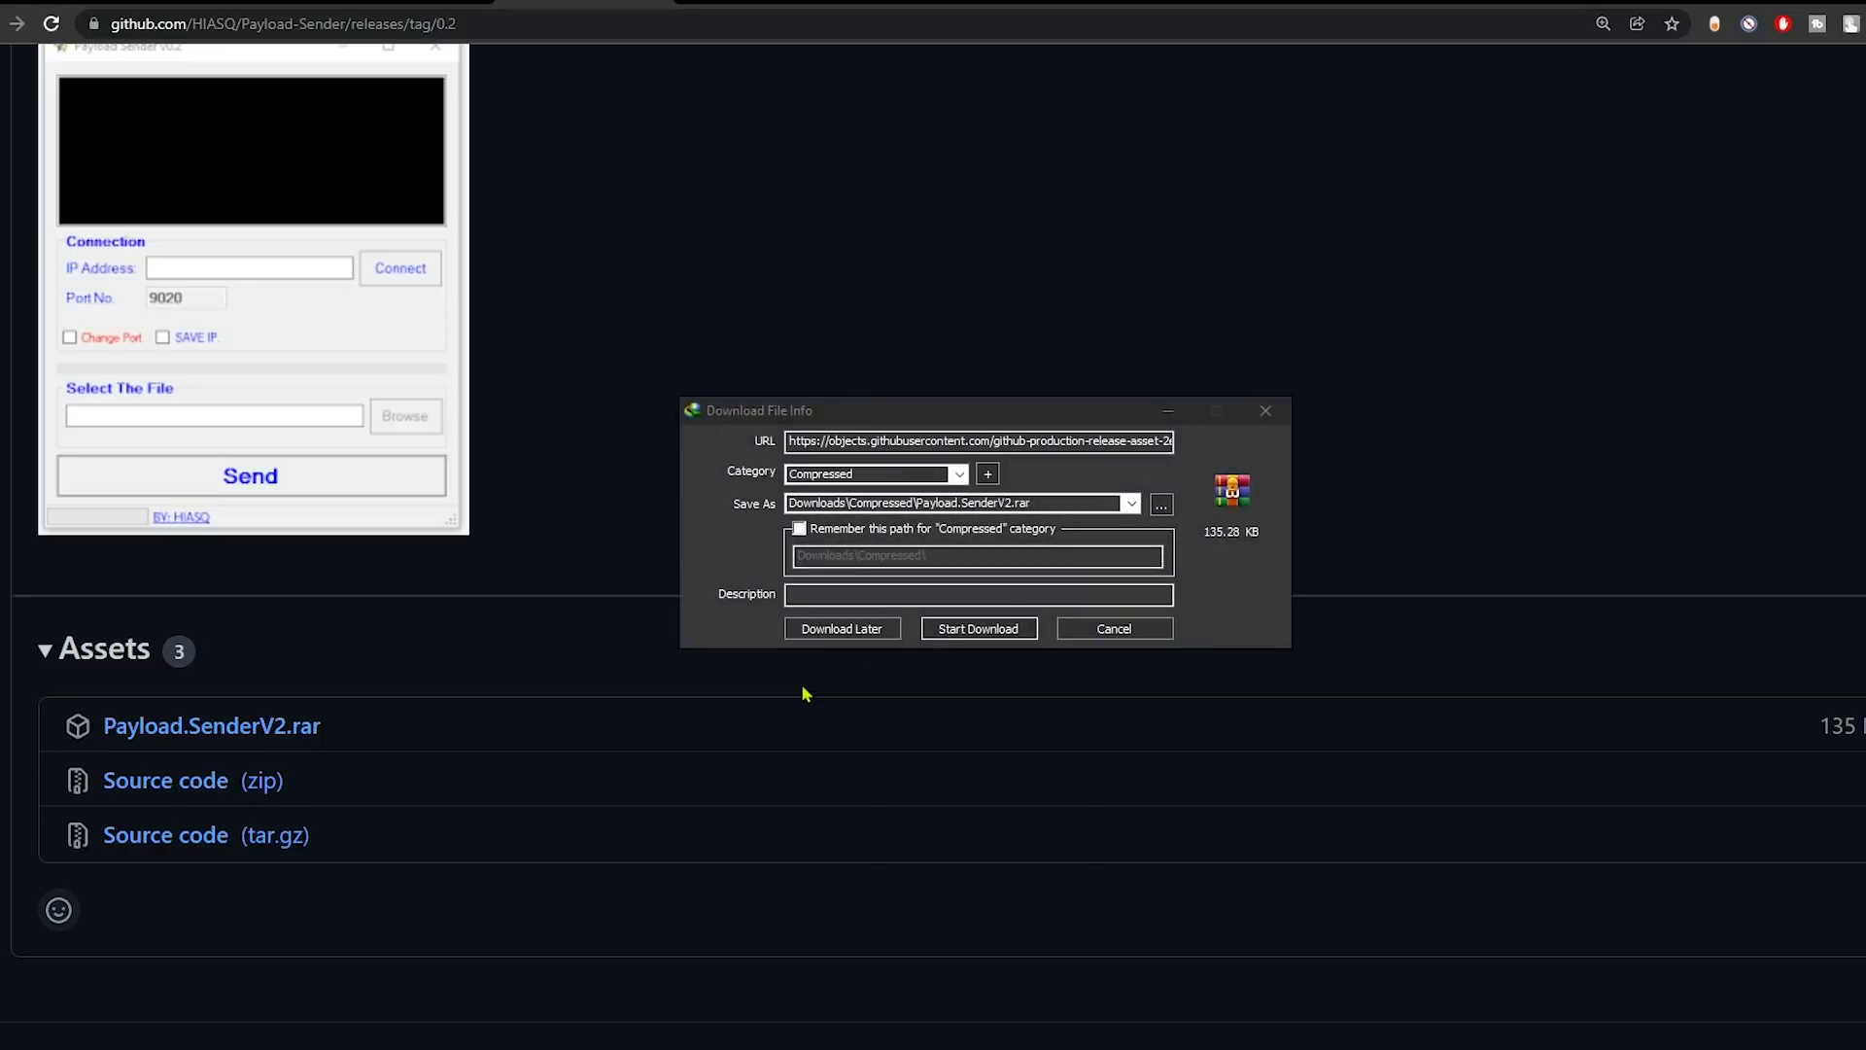
click(978, 629)
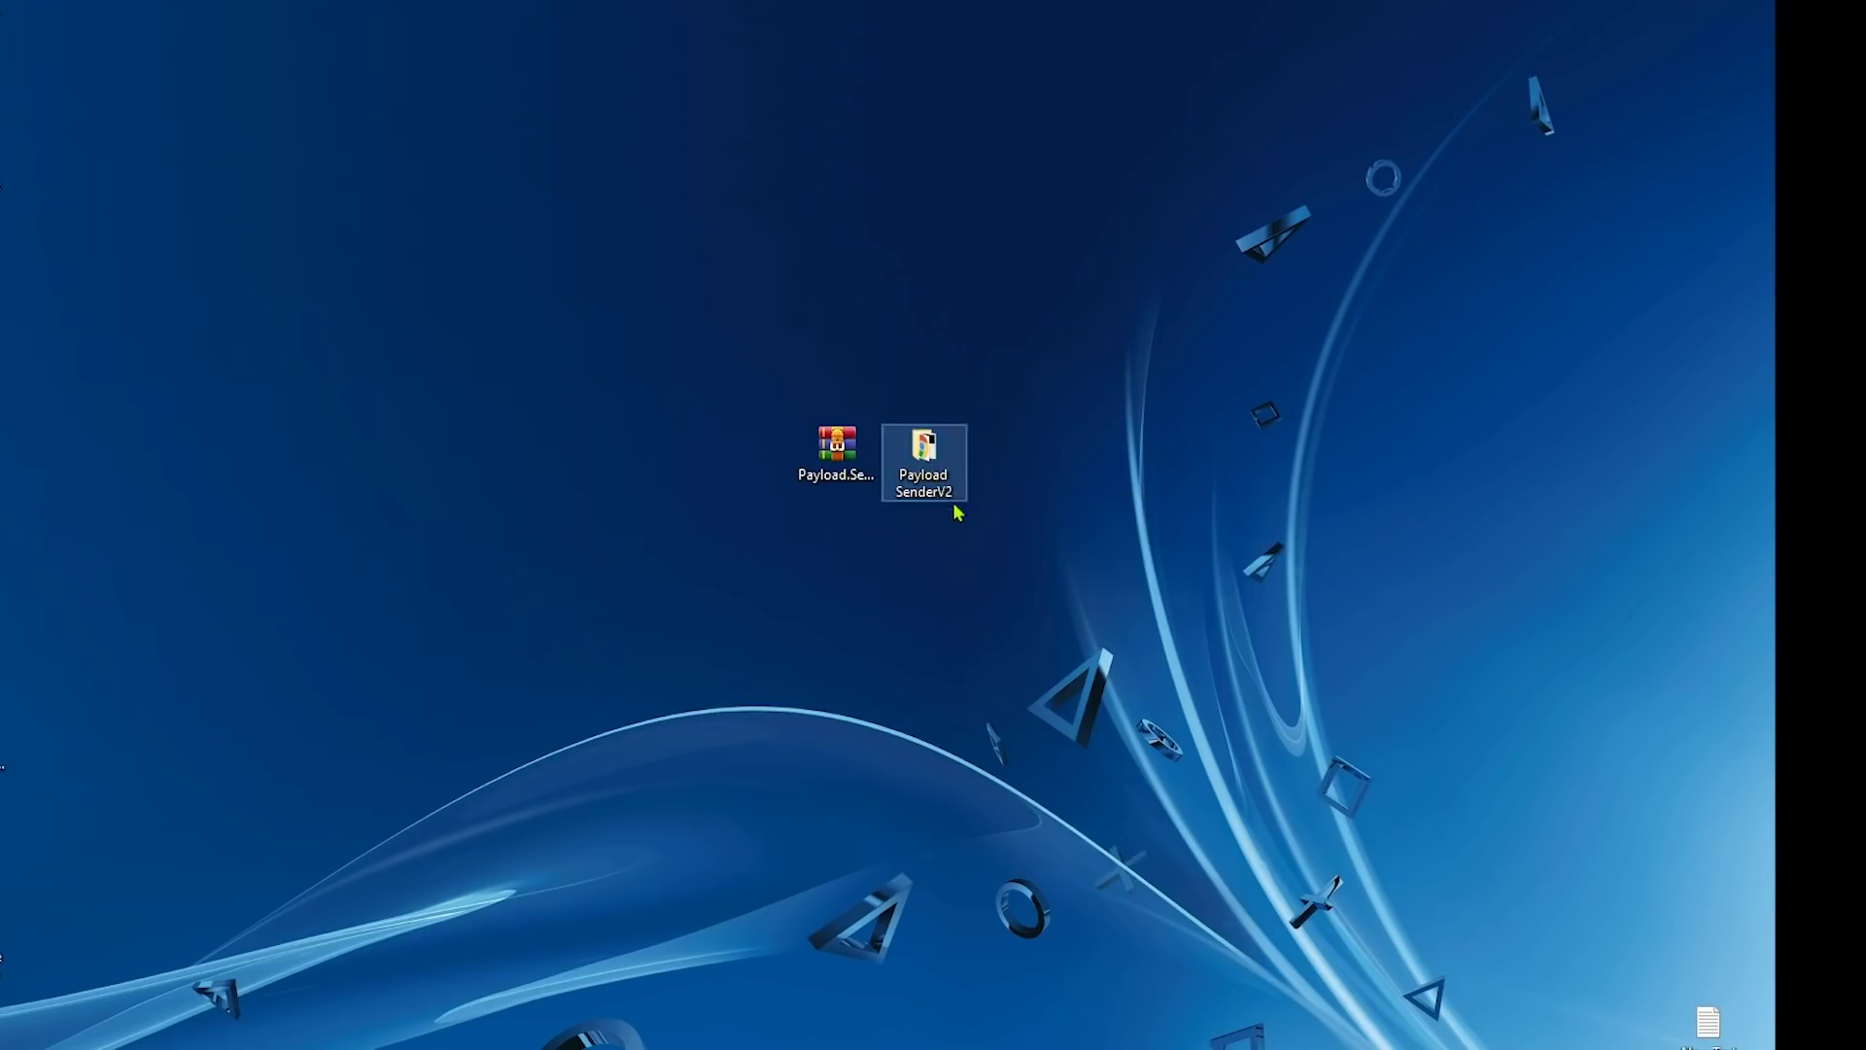
- Launch Payload Sender V0.2 from the extracted Payload SenderV2 folder, then close the folder
double_click(954, 502)
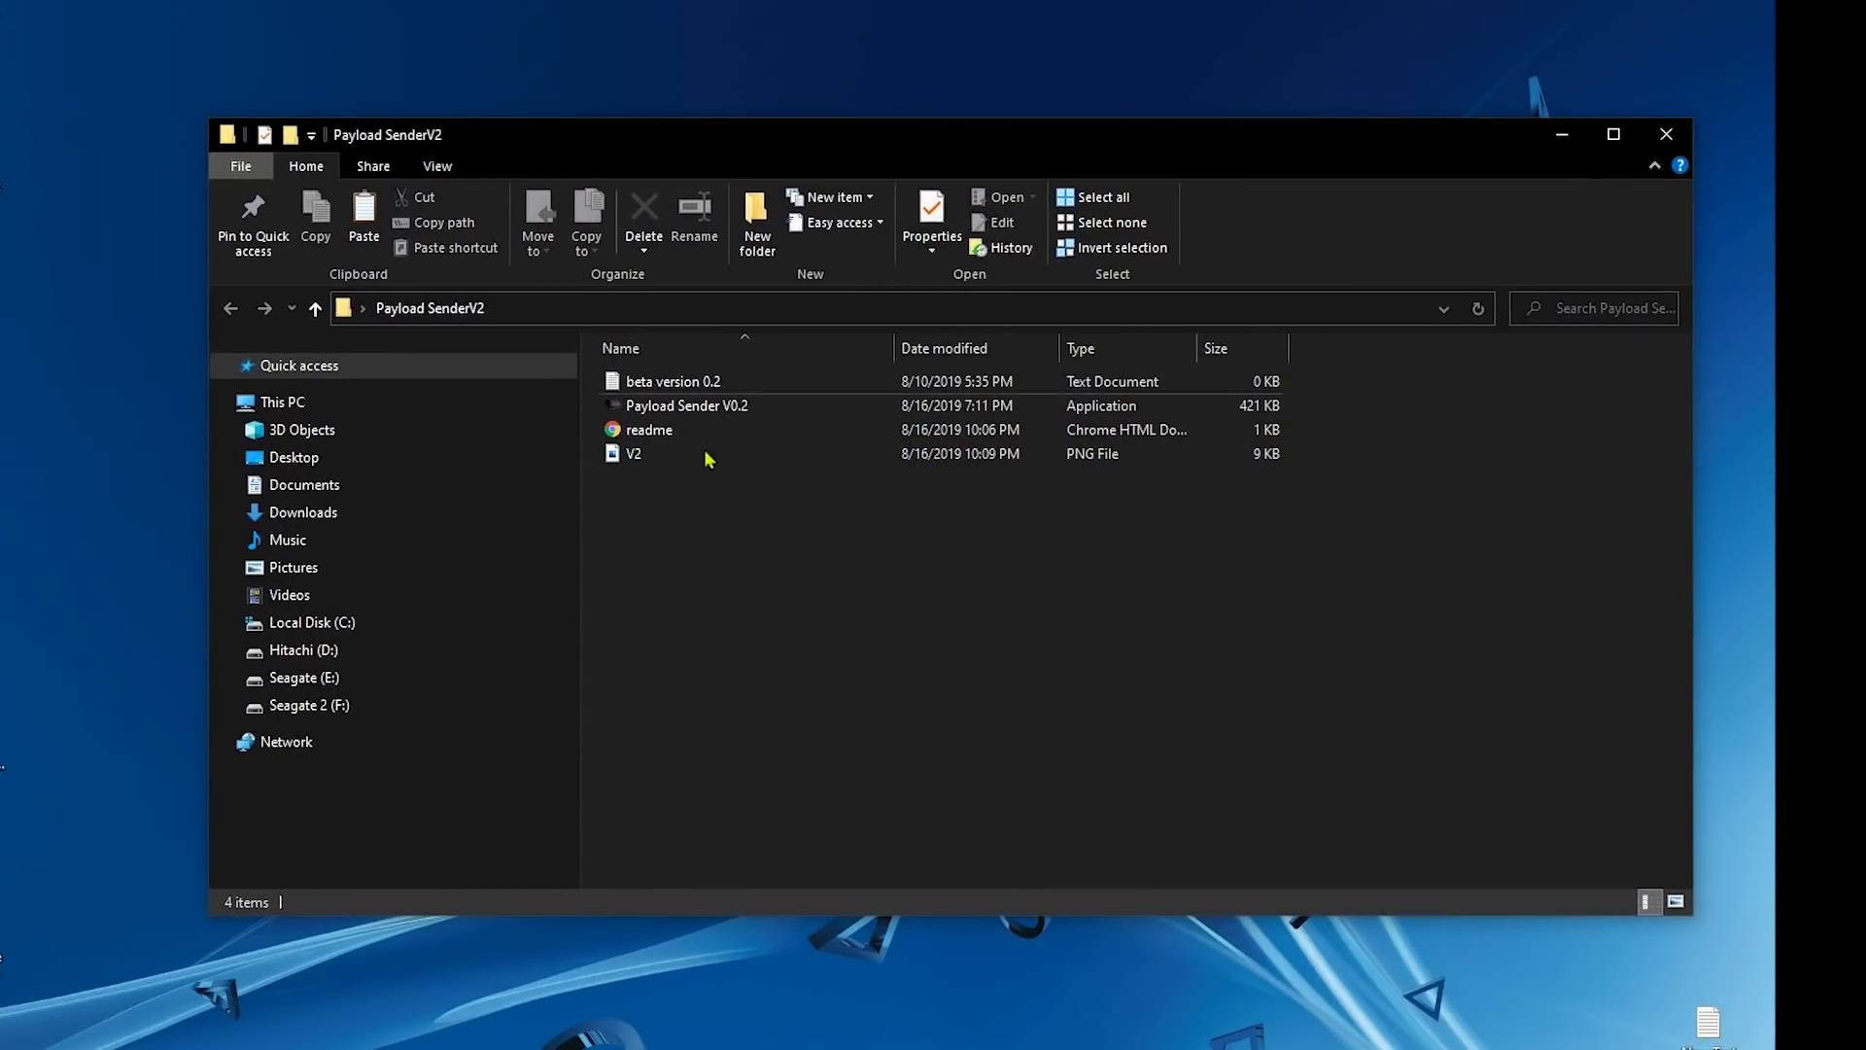
click(768, 406)
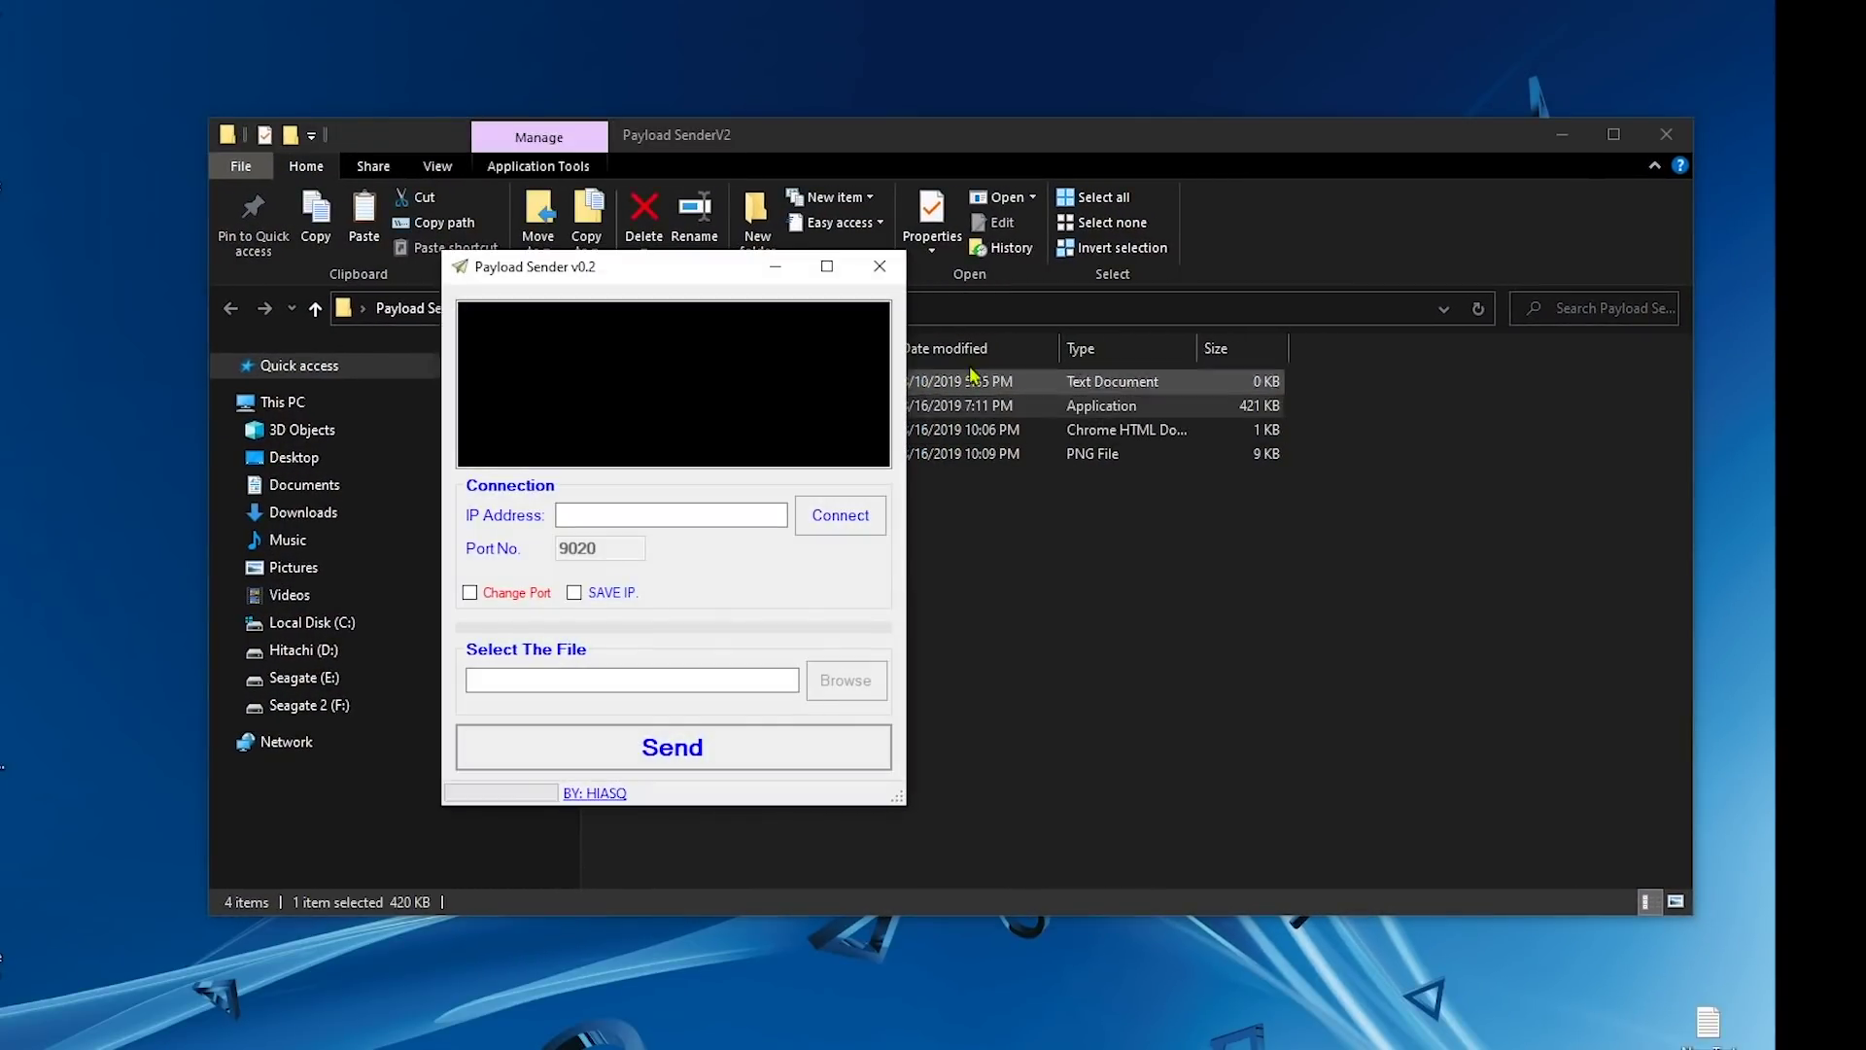
click(1666, 134)
- Connect Payload Sender to the PS4 at IP address 192.168.1.15
drag(847, 313, 836, 258)
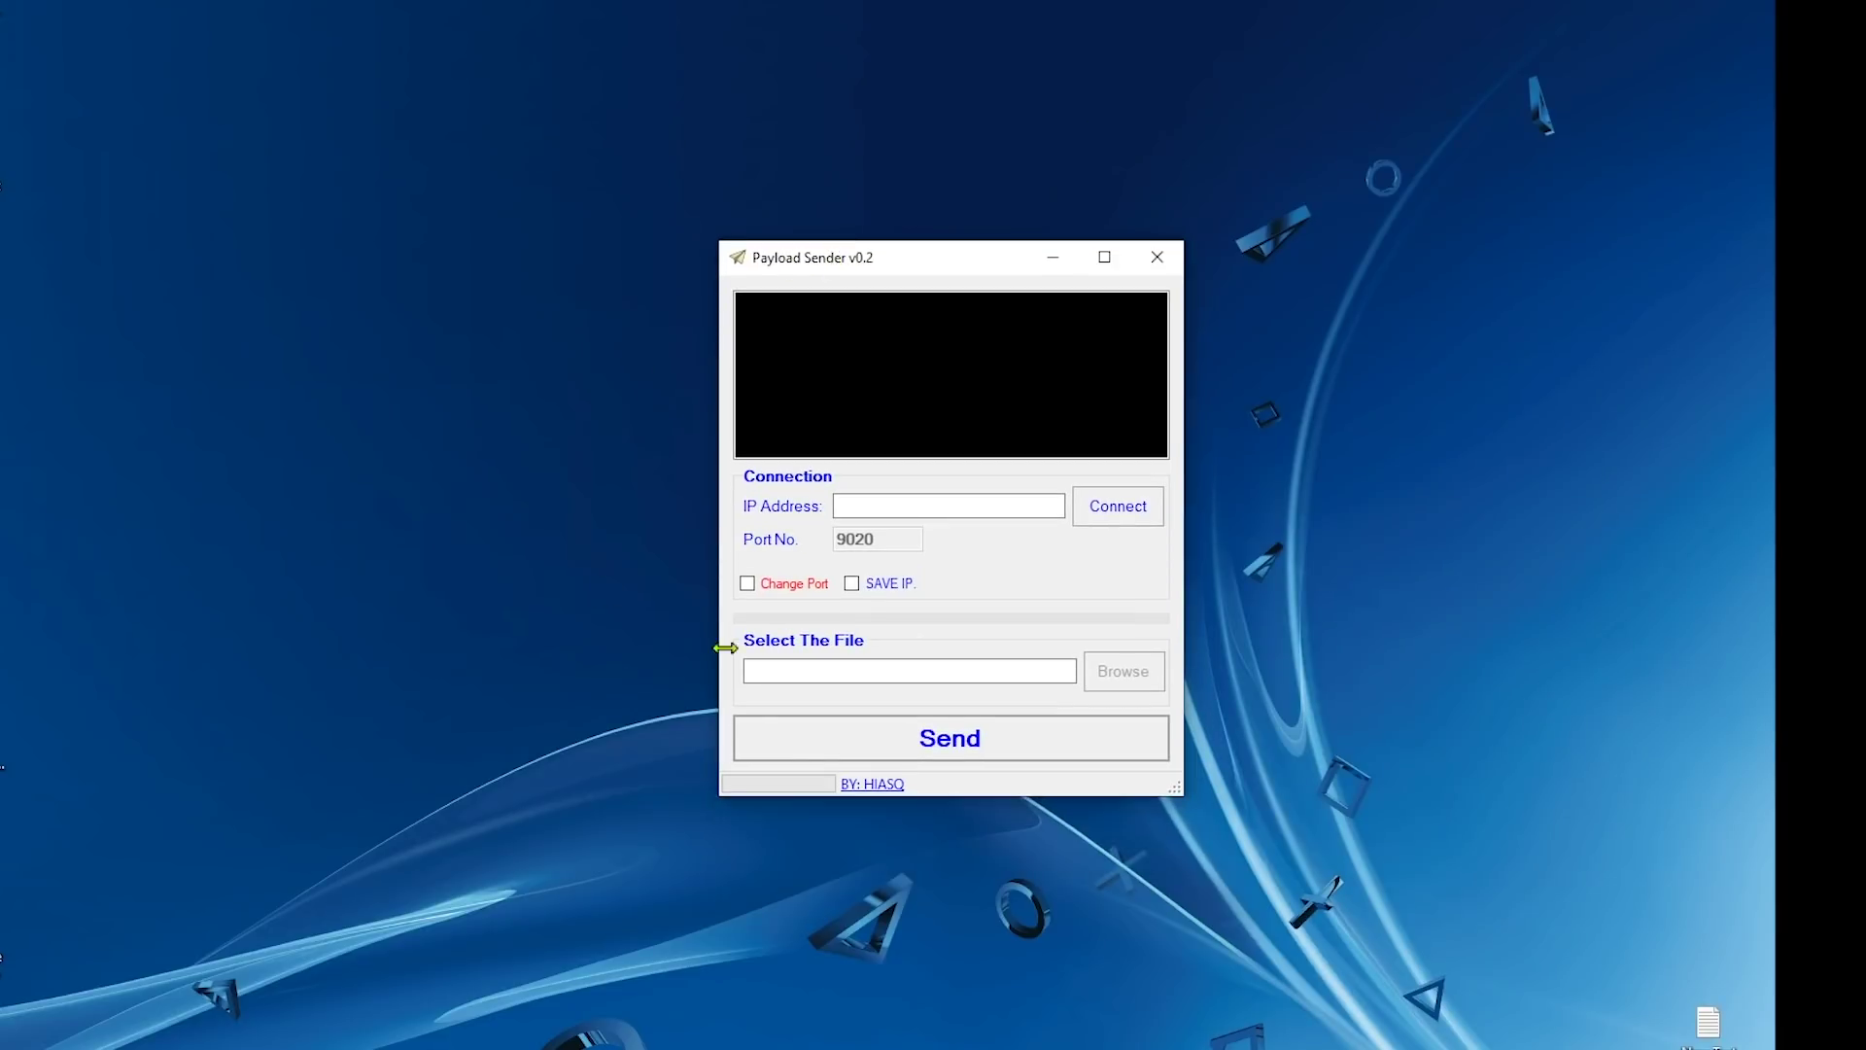
click(841, 505)
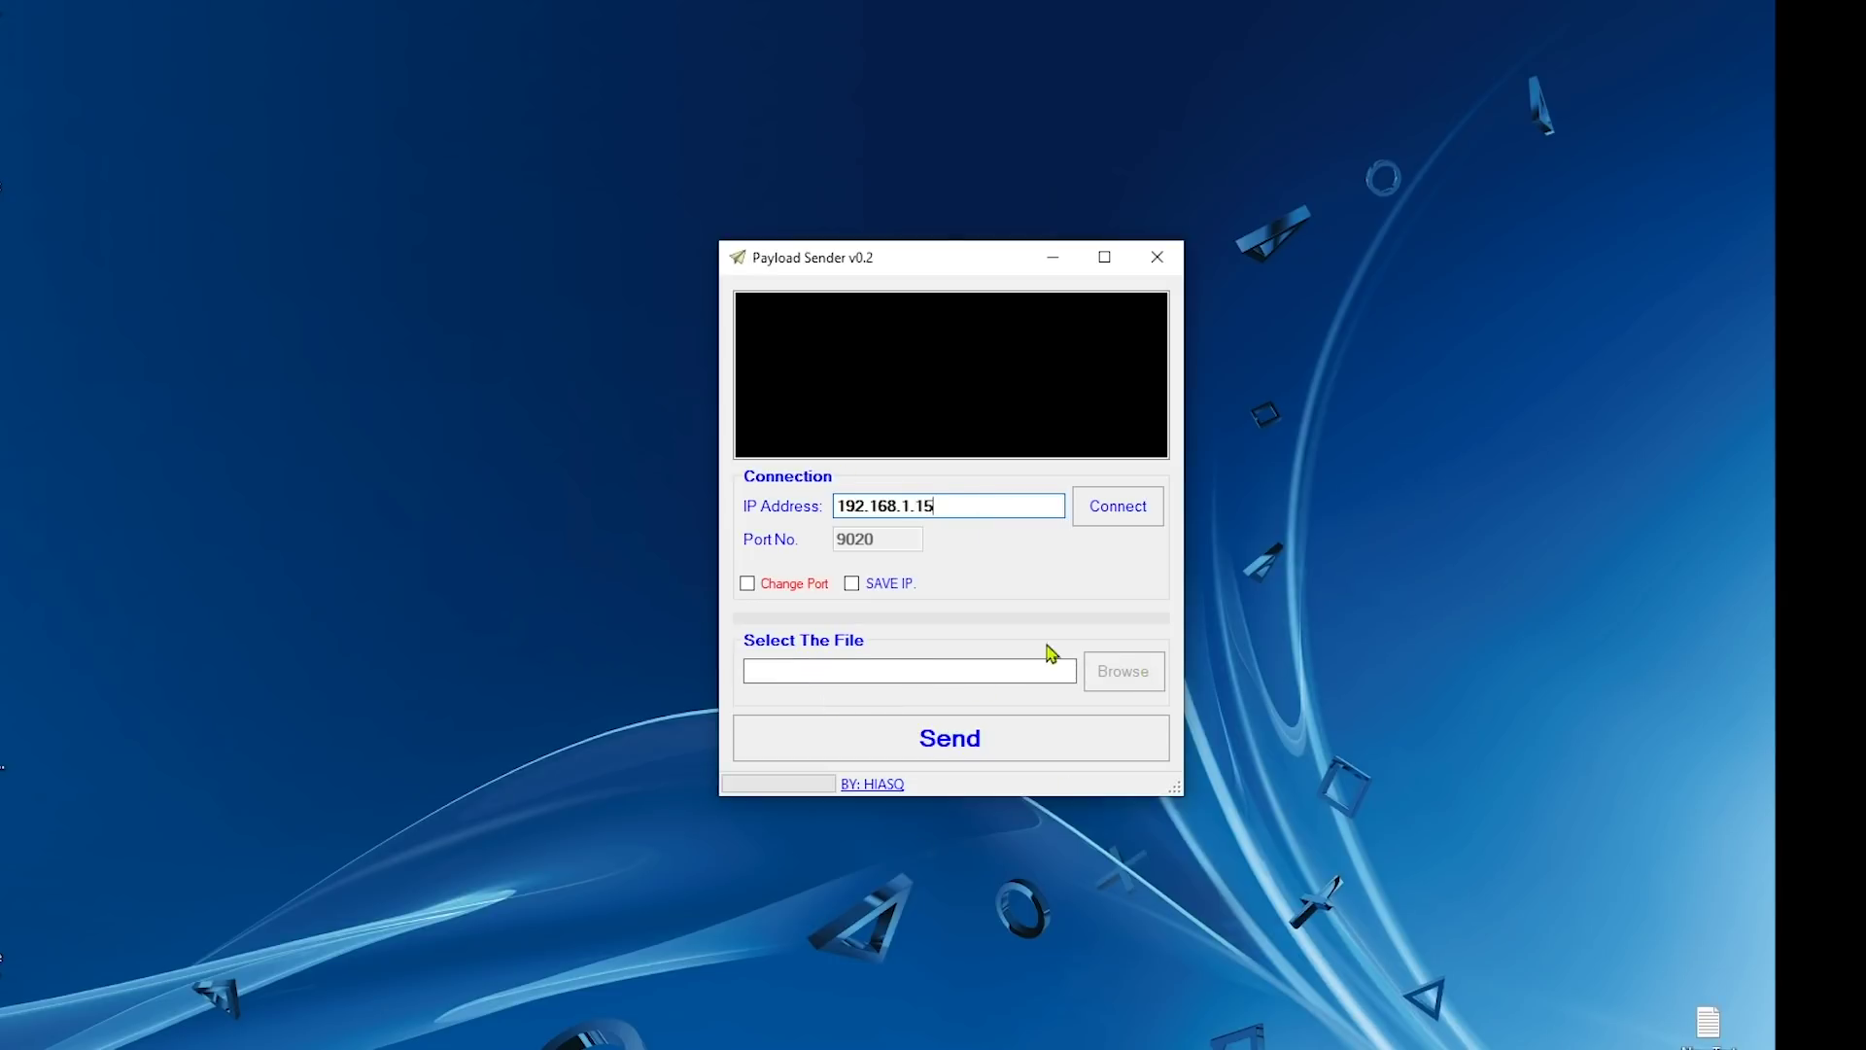
click(1125, 525)
- Load goldhen_2.0b_900.bin from the Downloads folder as the payload file
drag(850, 261, 854, 222)
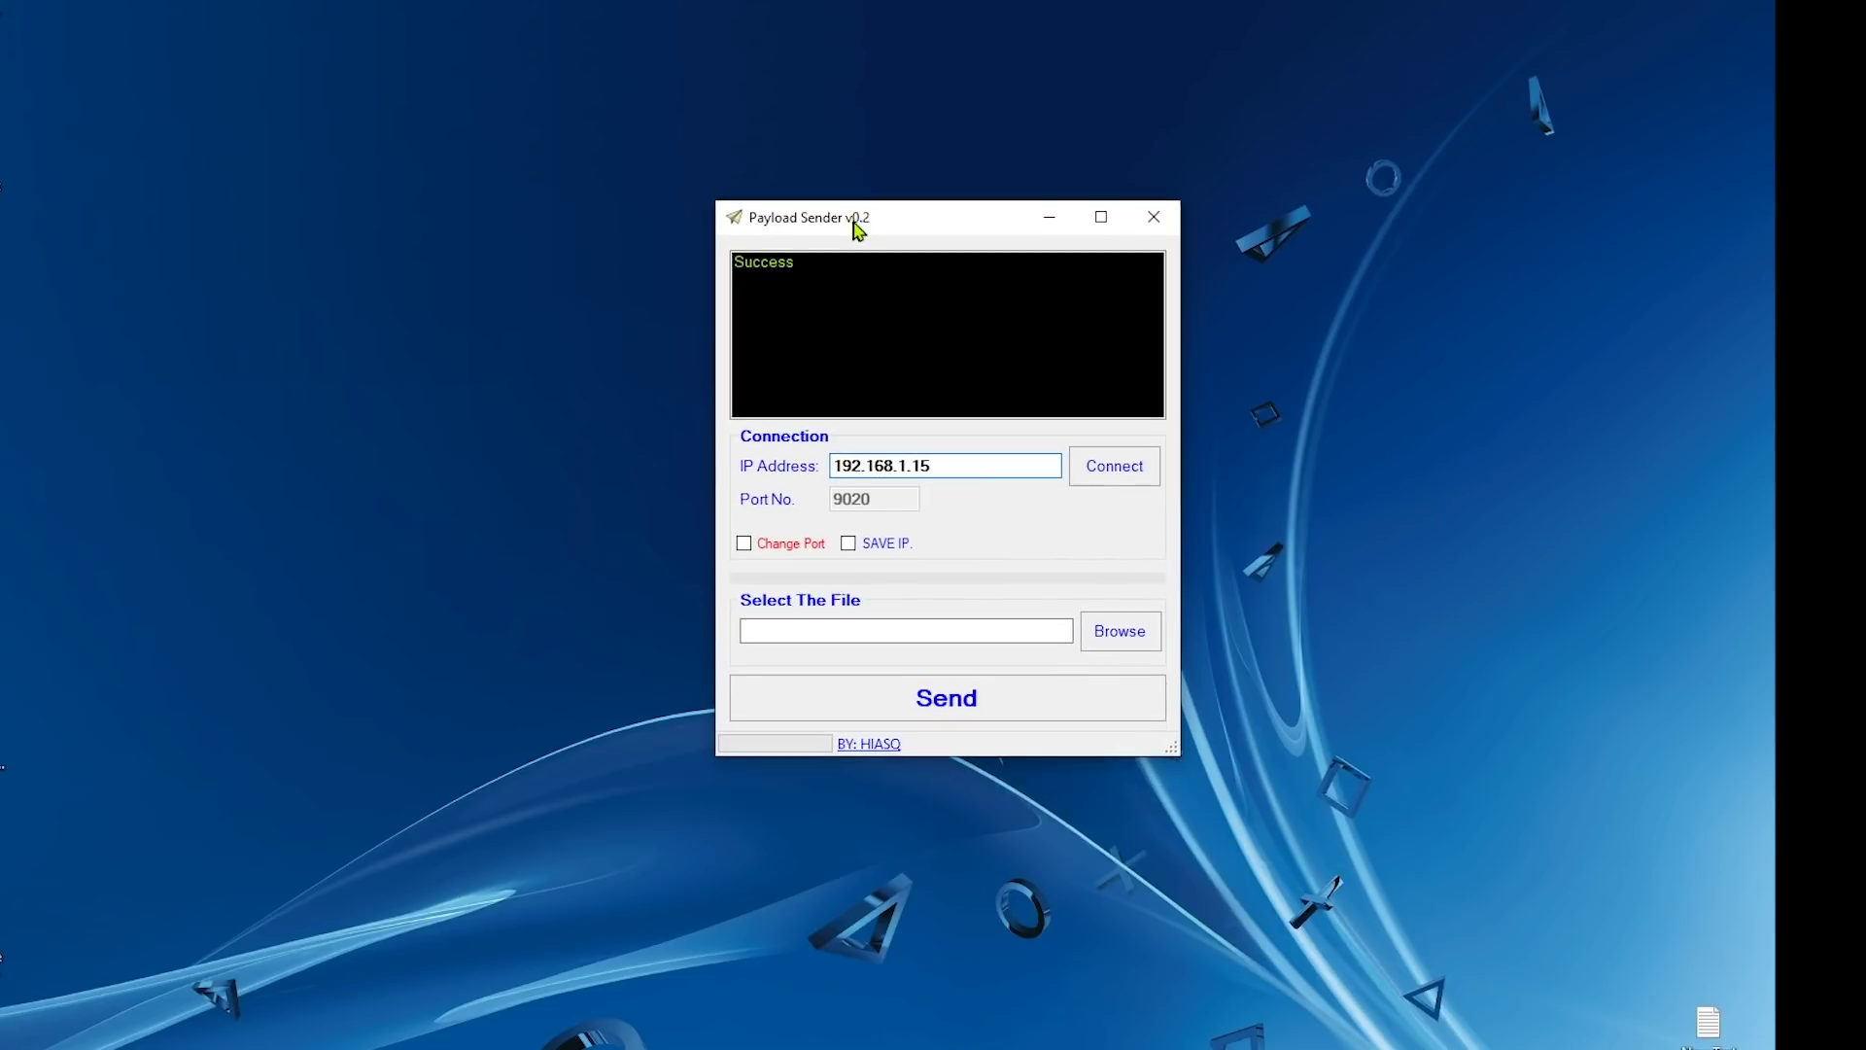
click(1126, 632)
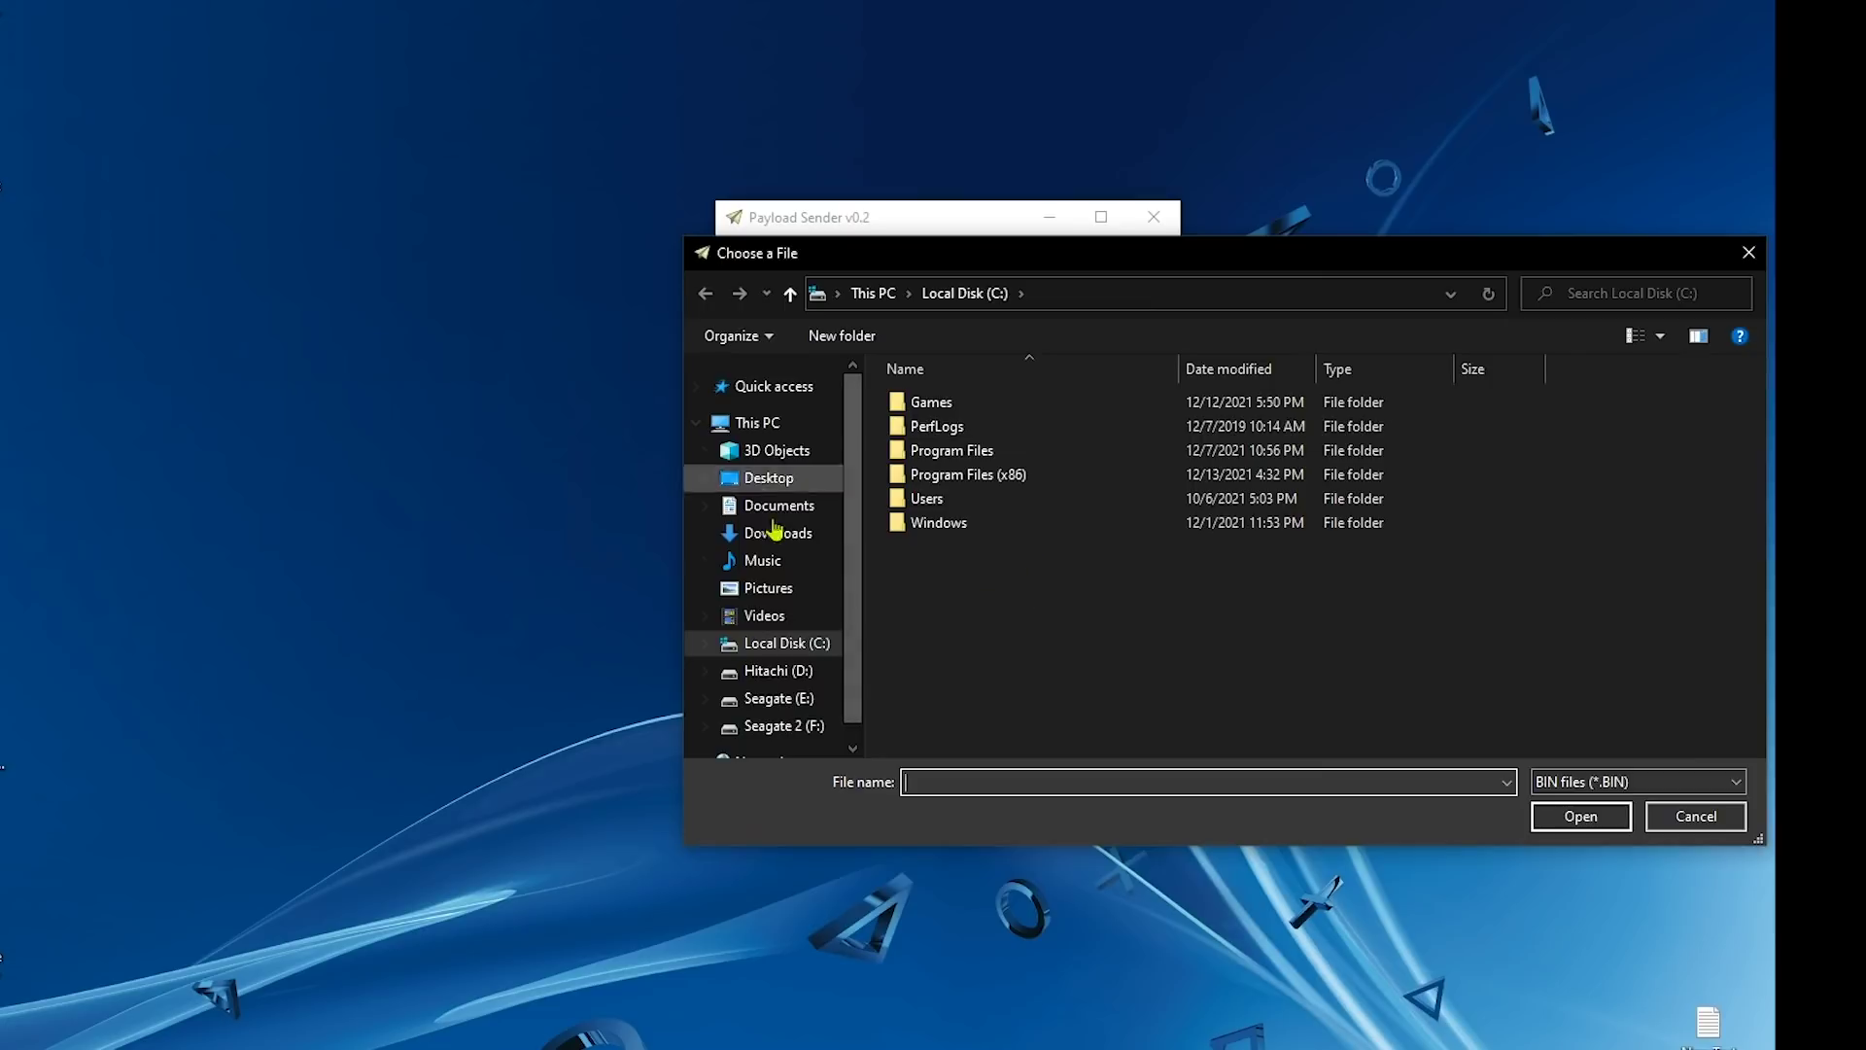
click(805, 536)
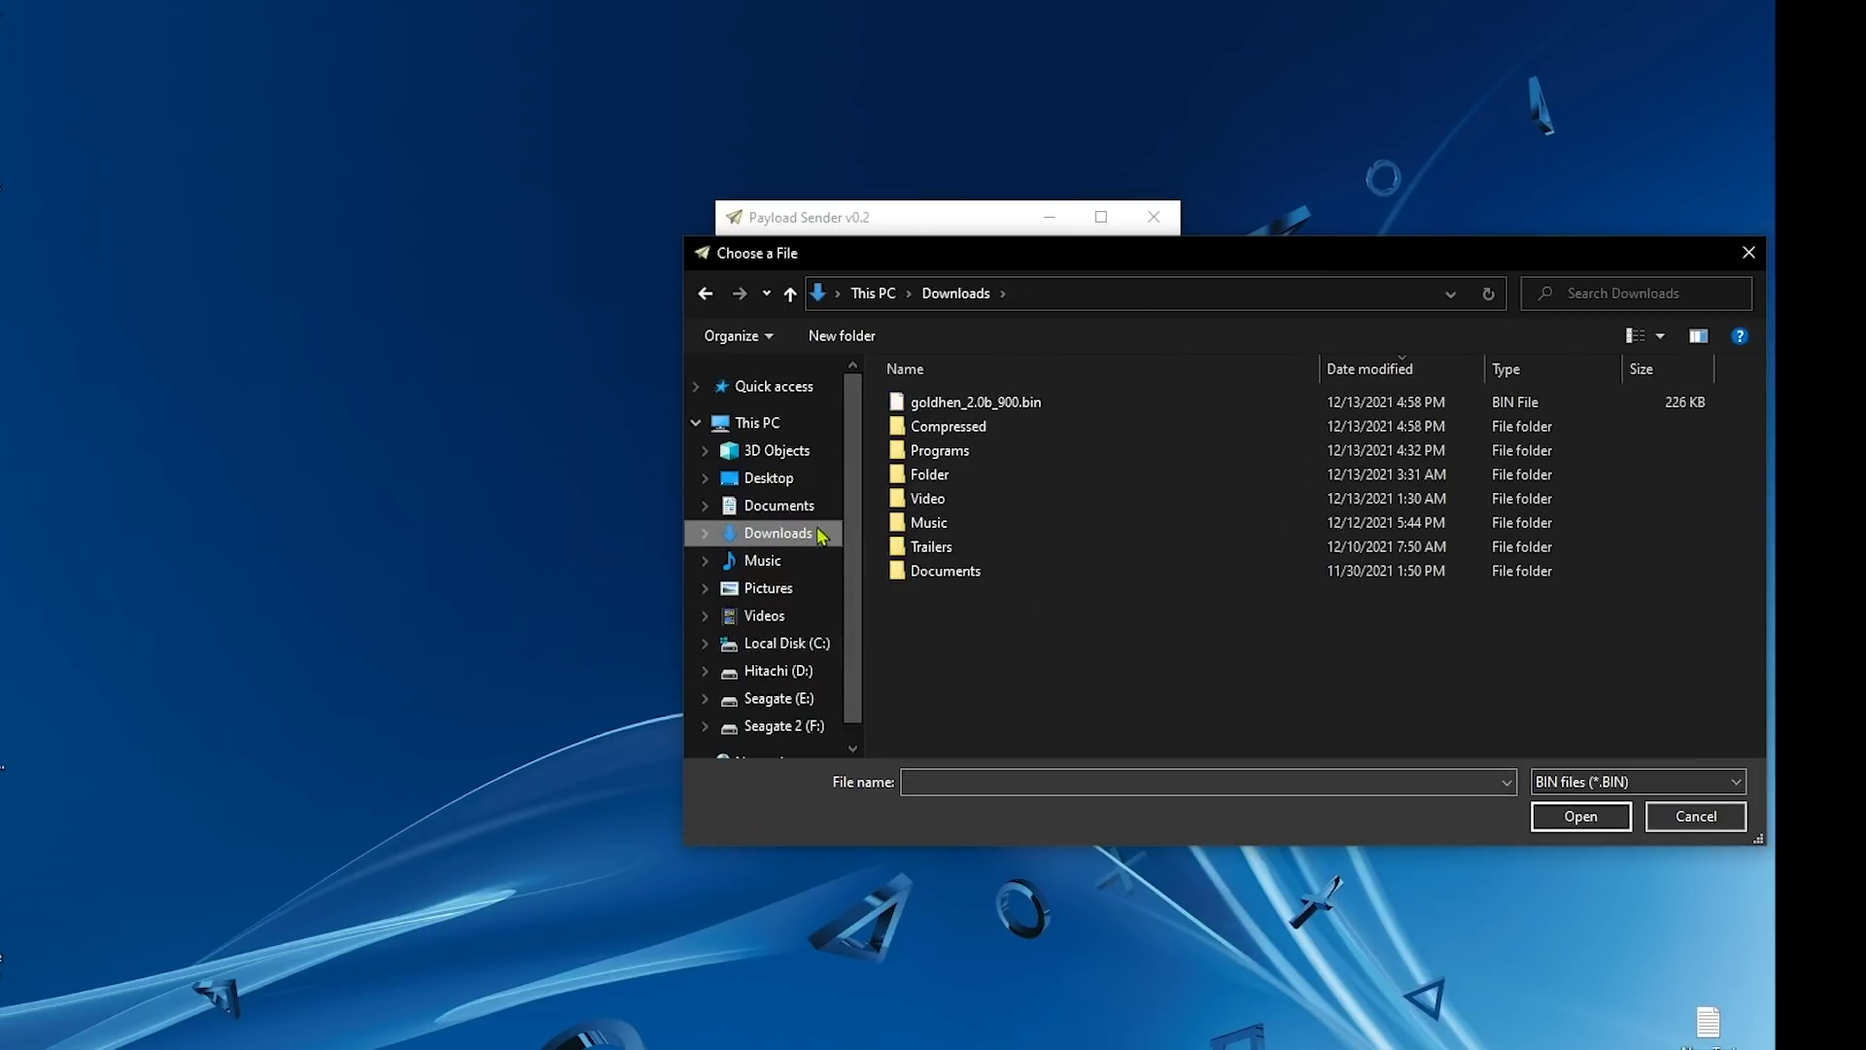
click(1049, 406)
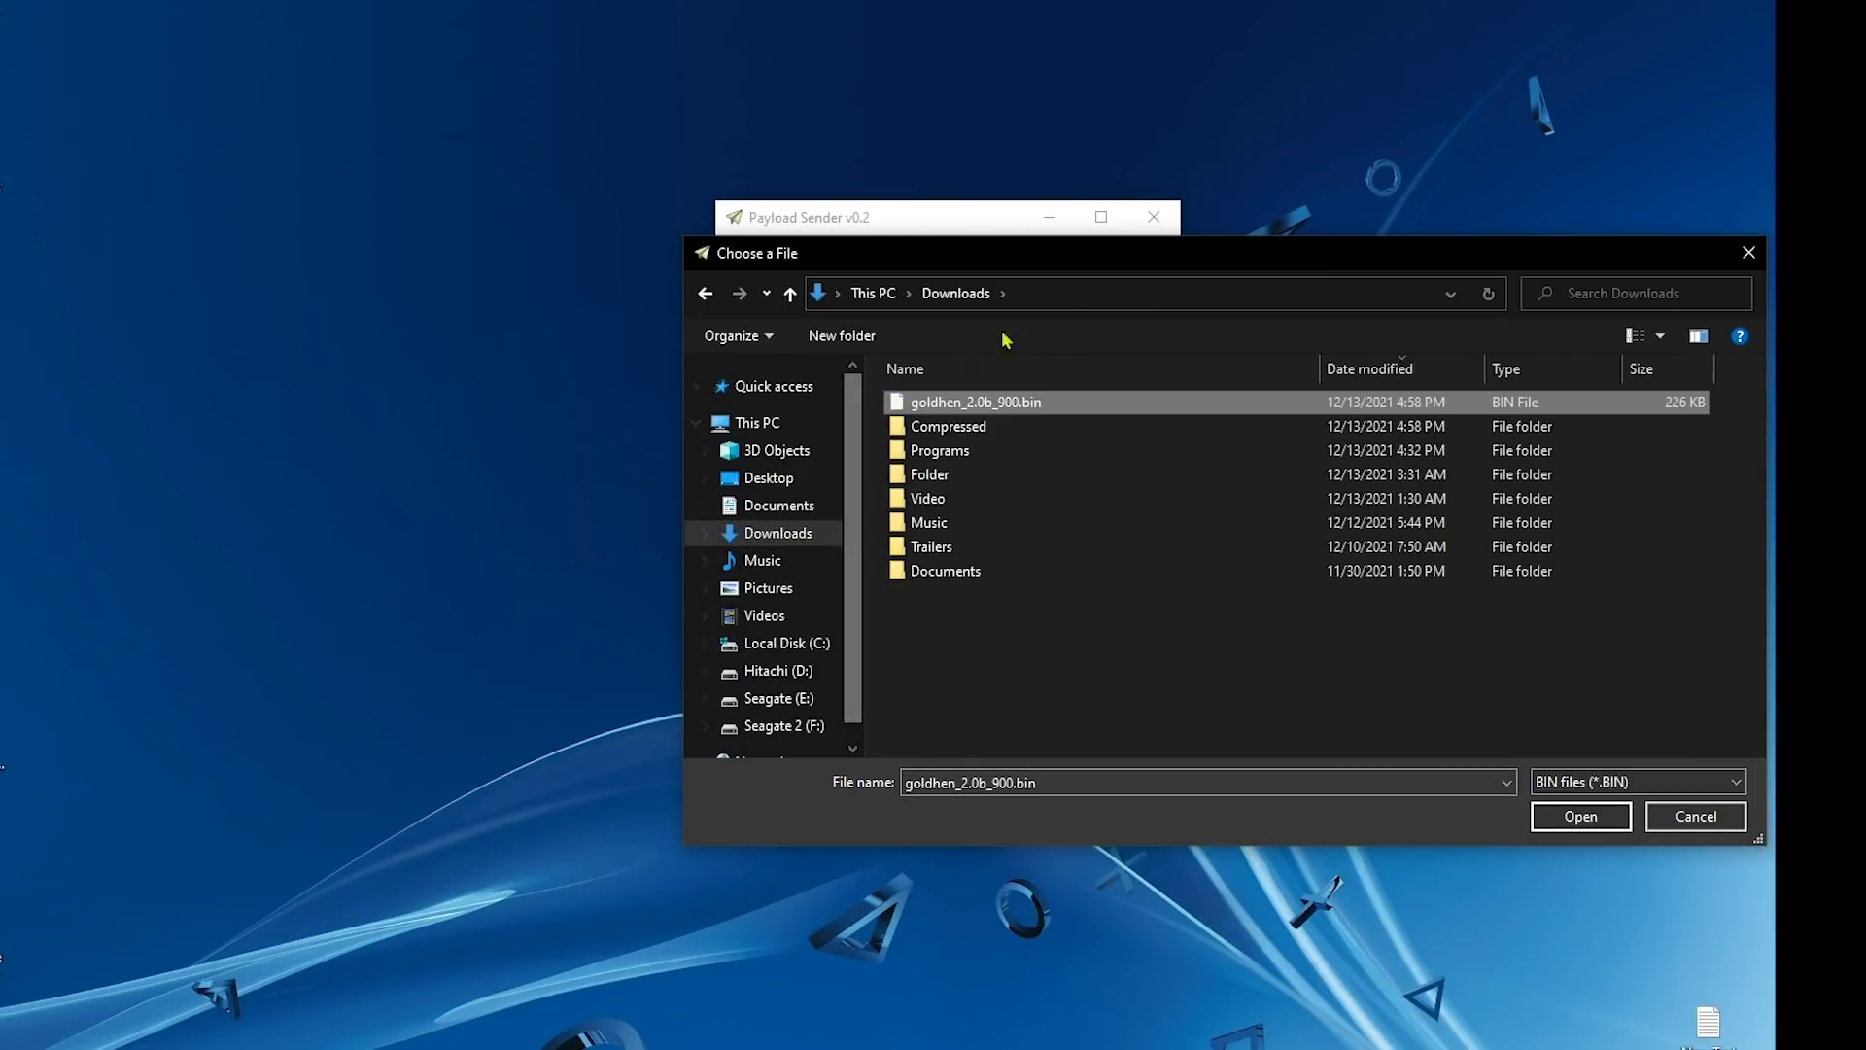
drag(1113, 267, 816, 430)
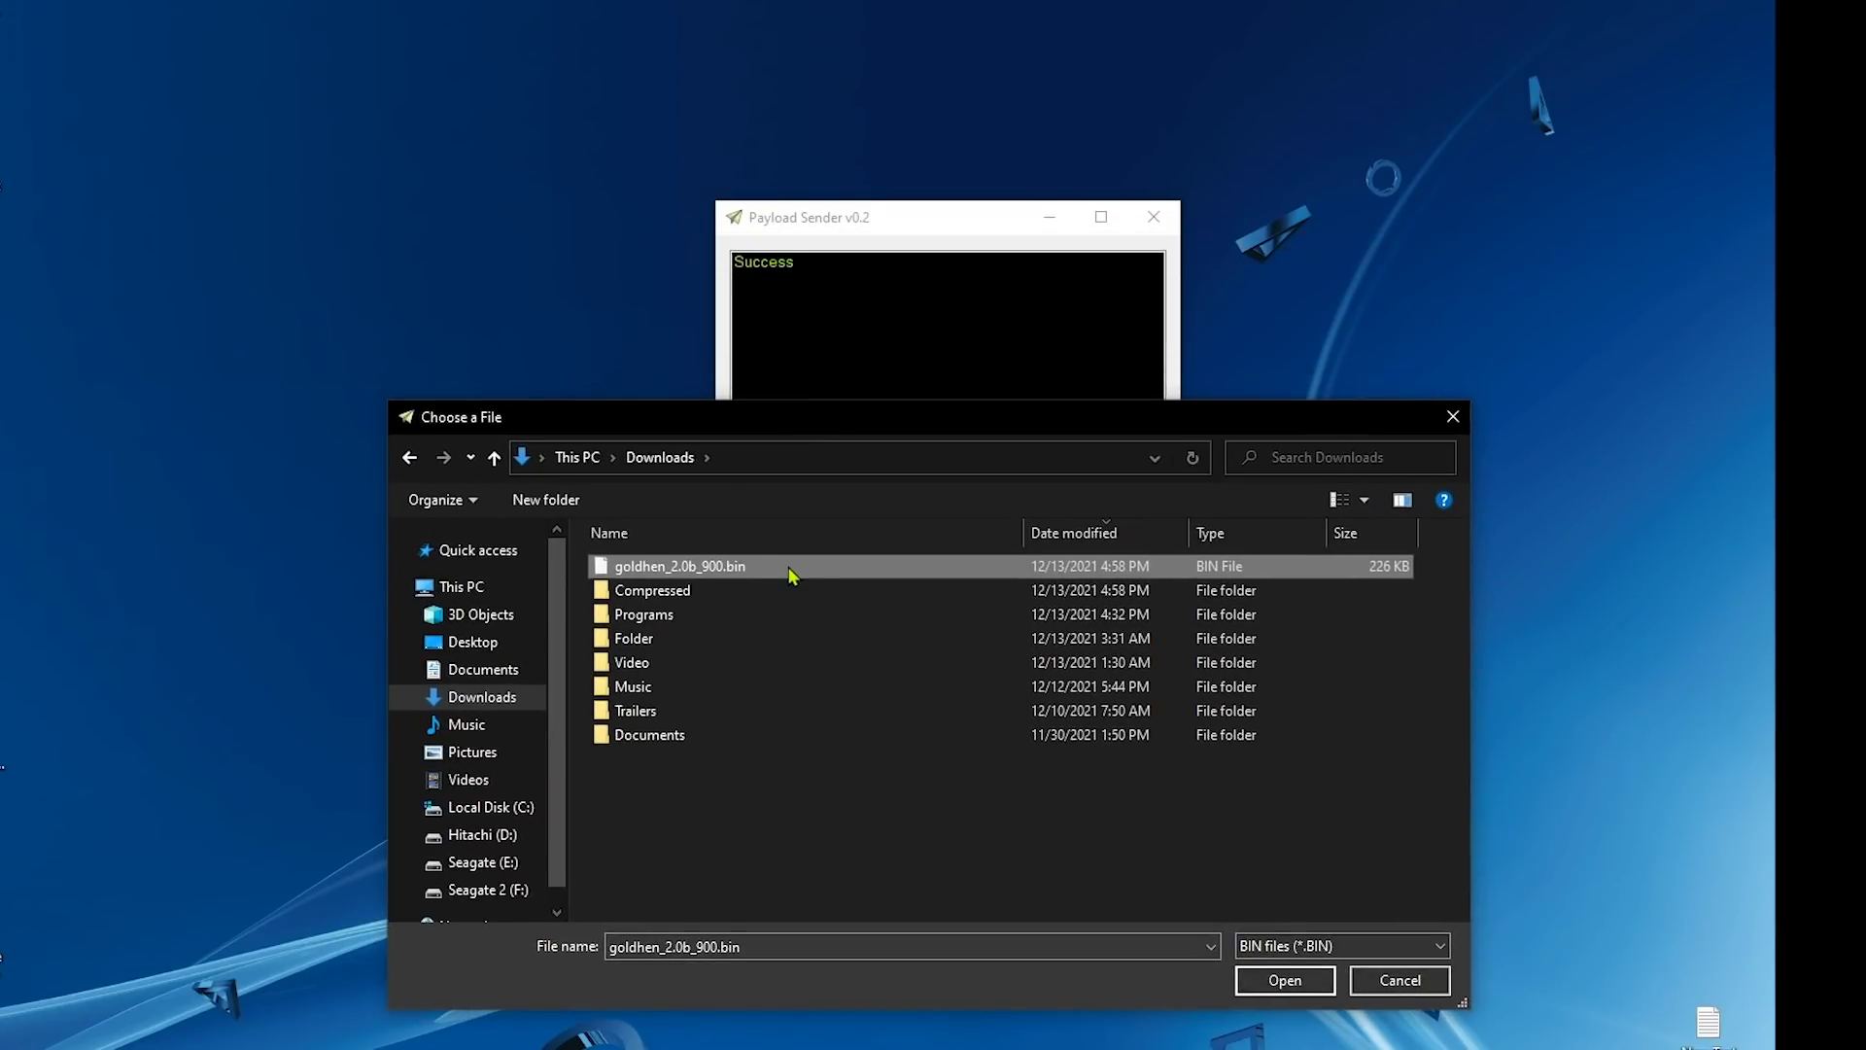
click(1246, 983)
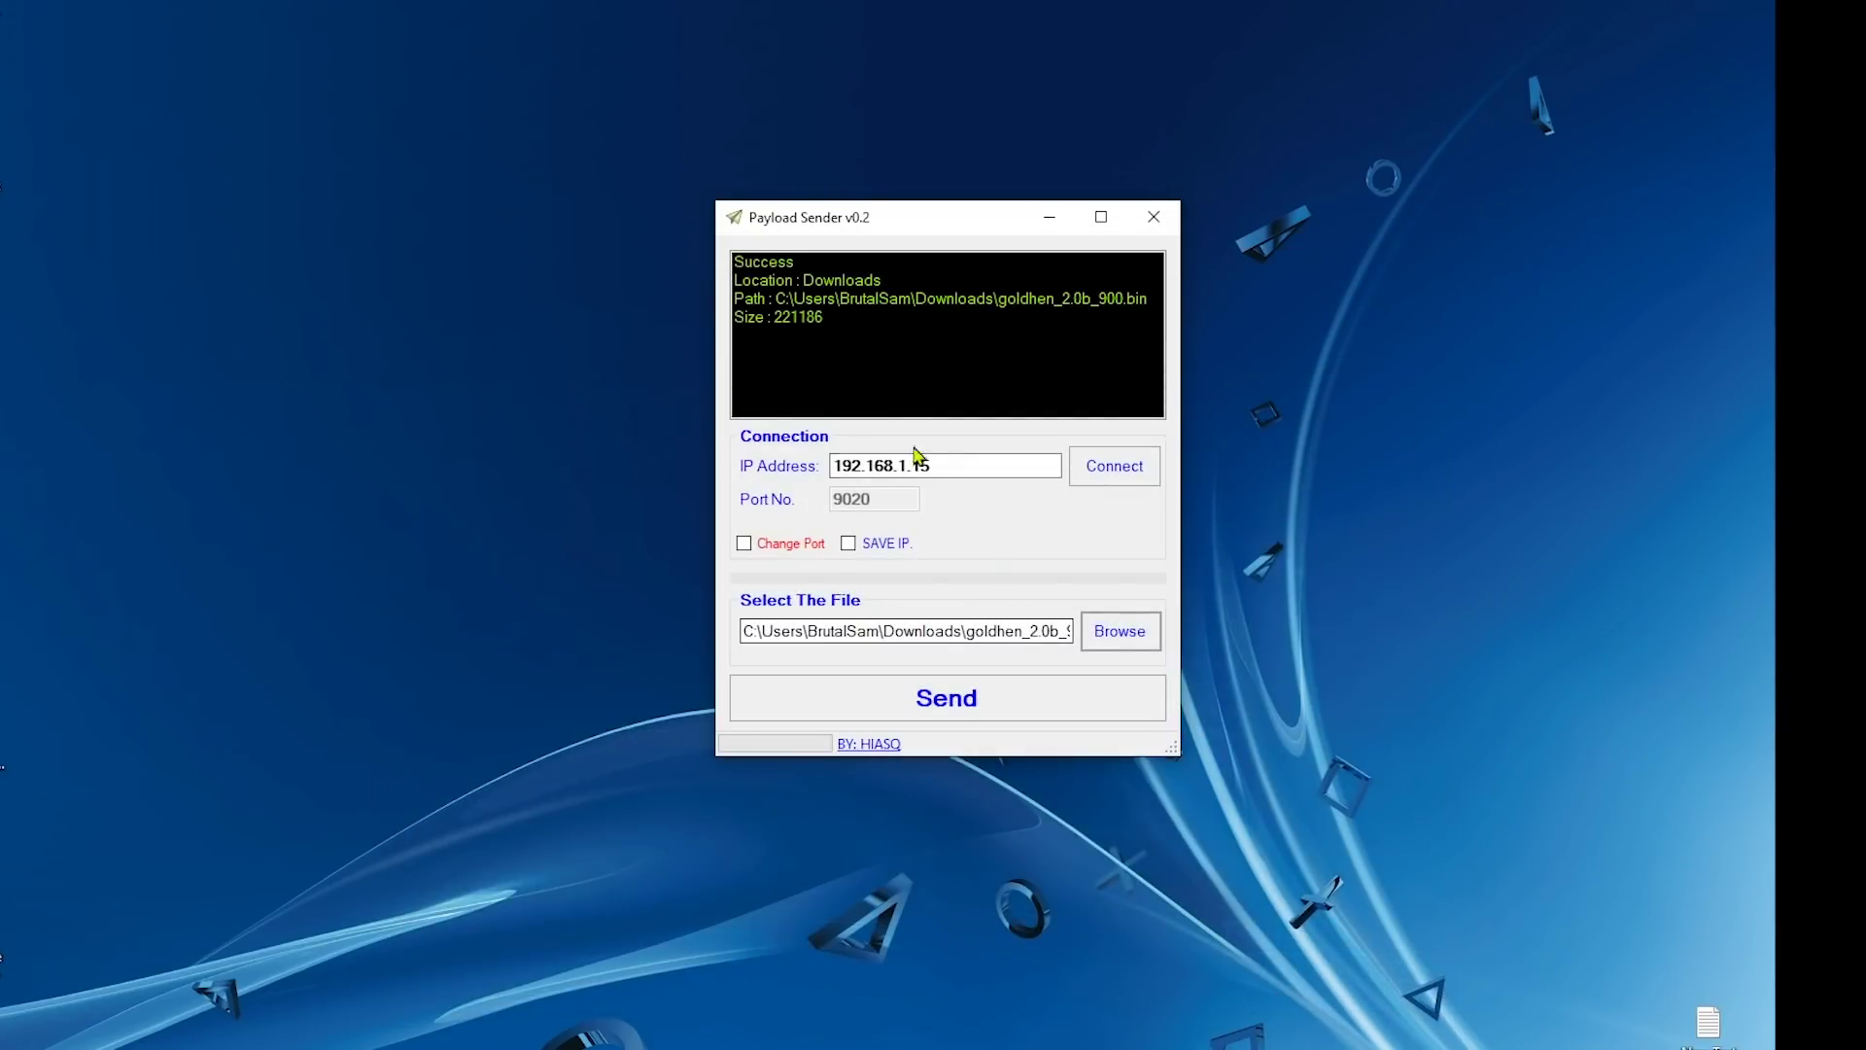
- Place Payload Sender over the Chiaki stream, send the GoldHEN payload, then minimize Payload Sender
drag(894, 224, 337, 227)
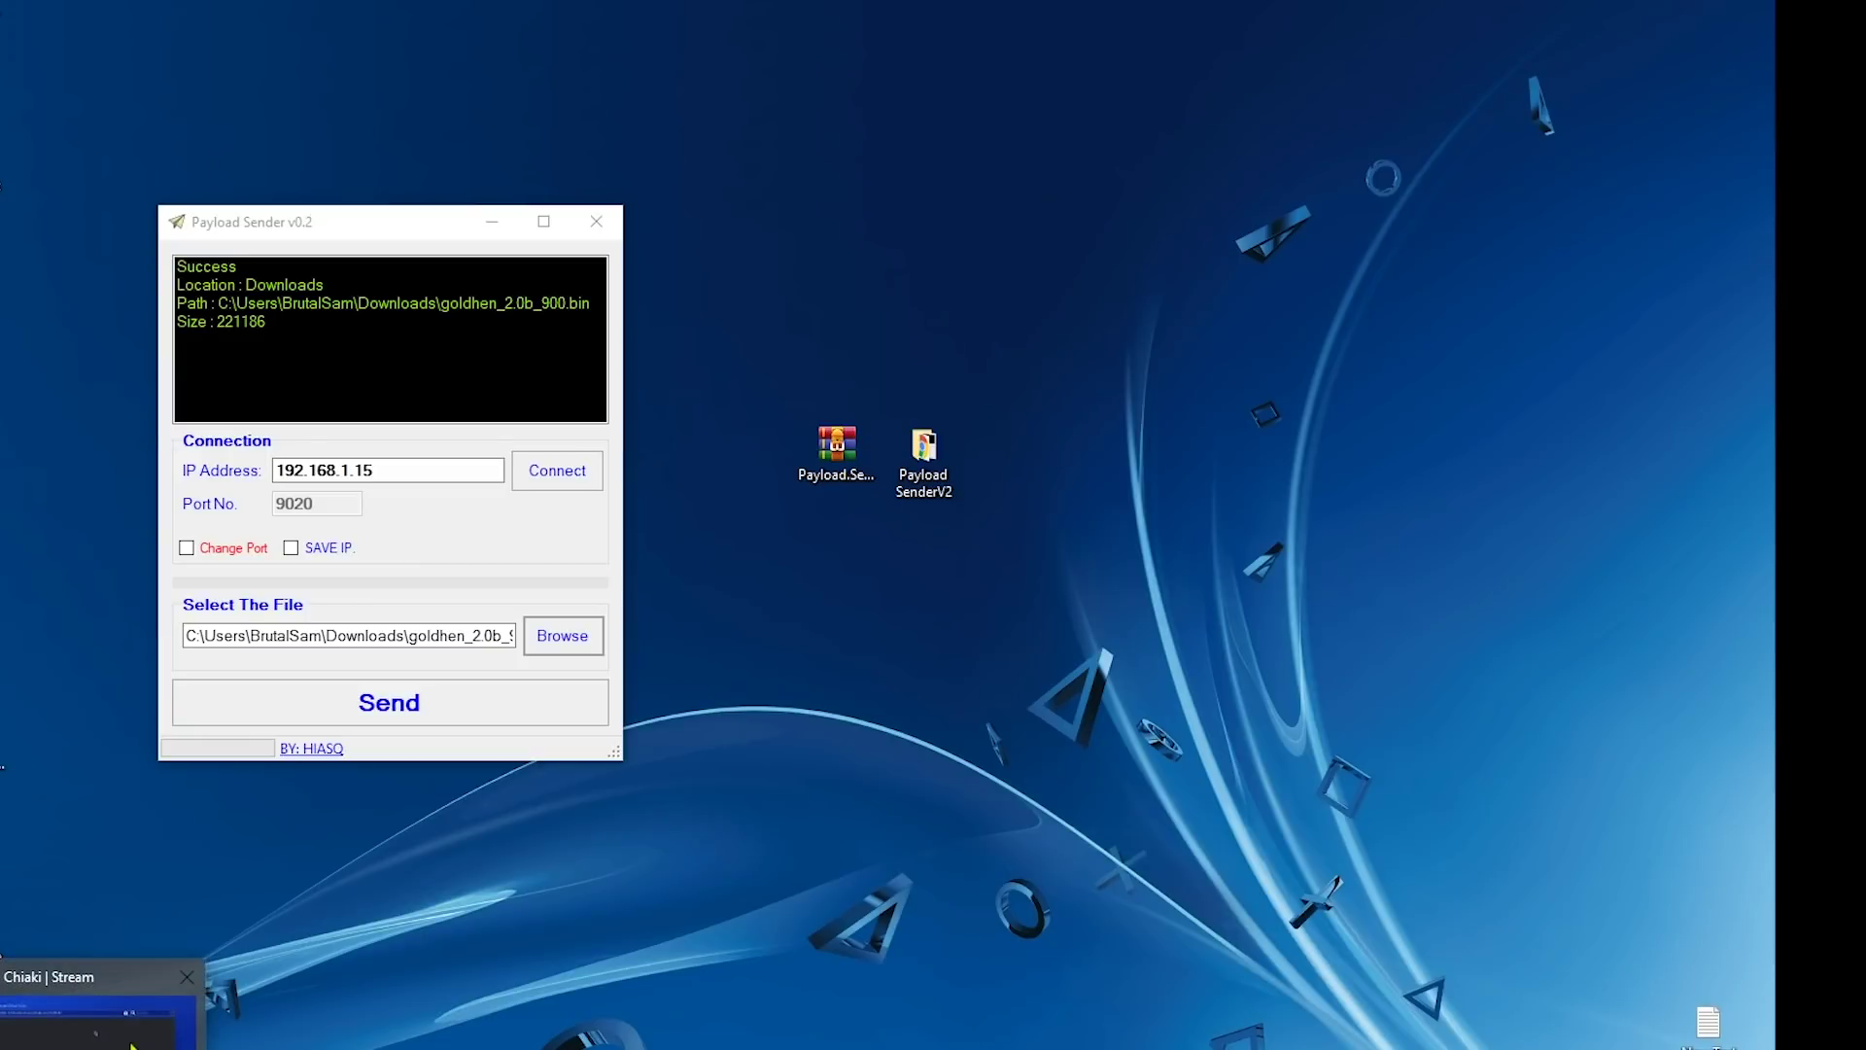
click(102, 1006)
drag(846, 119, 1174, 98)
drag(396, 226, 857, 527)
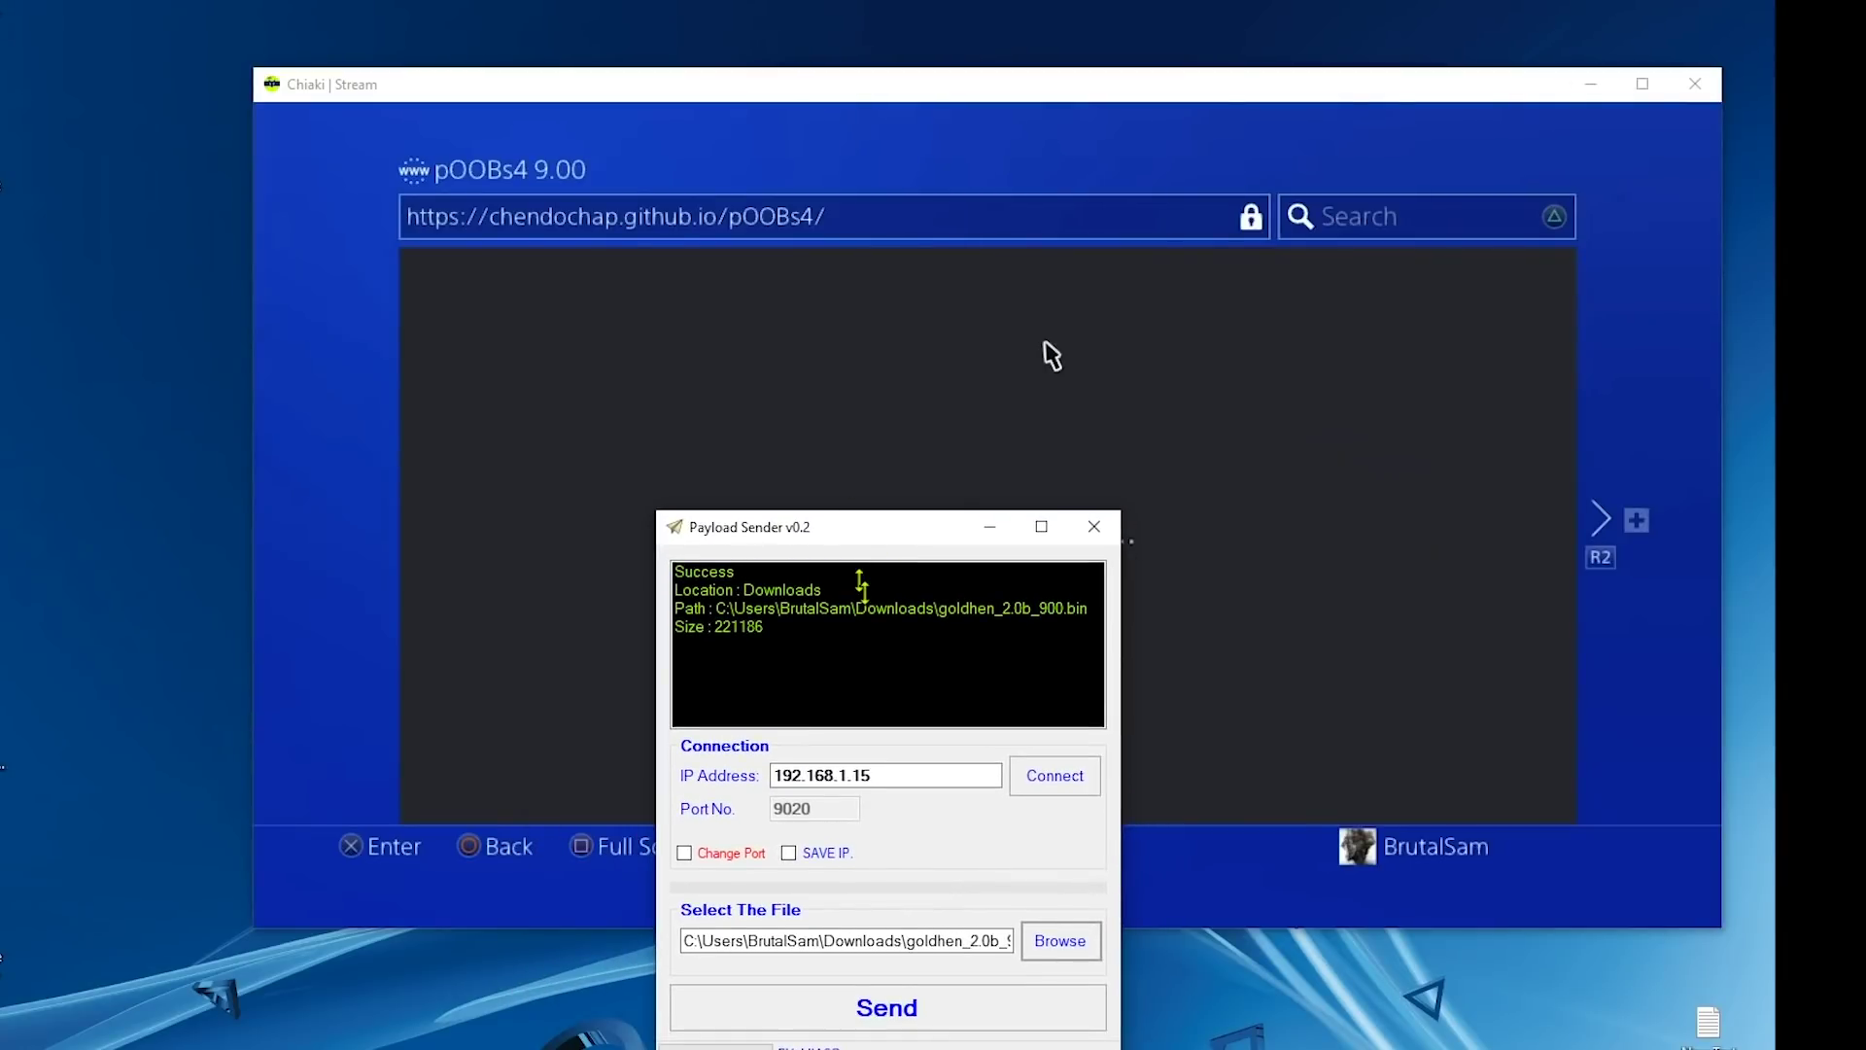
click(886, 1009)
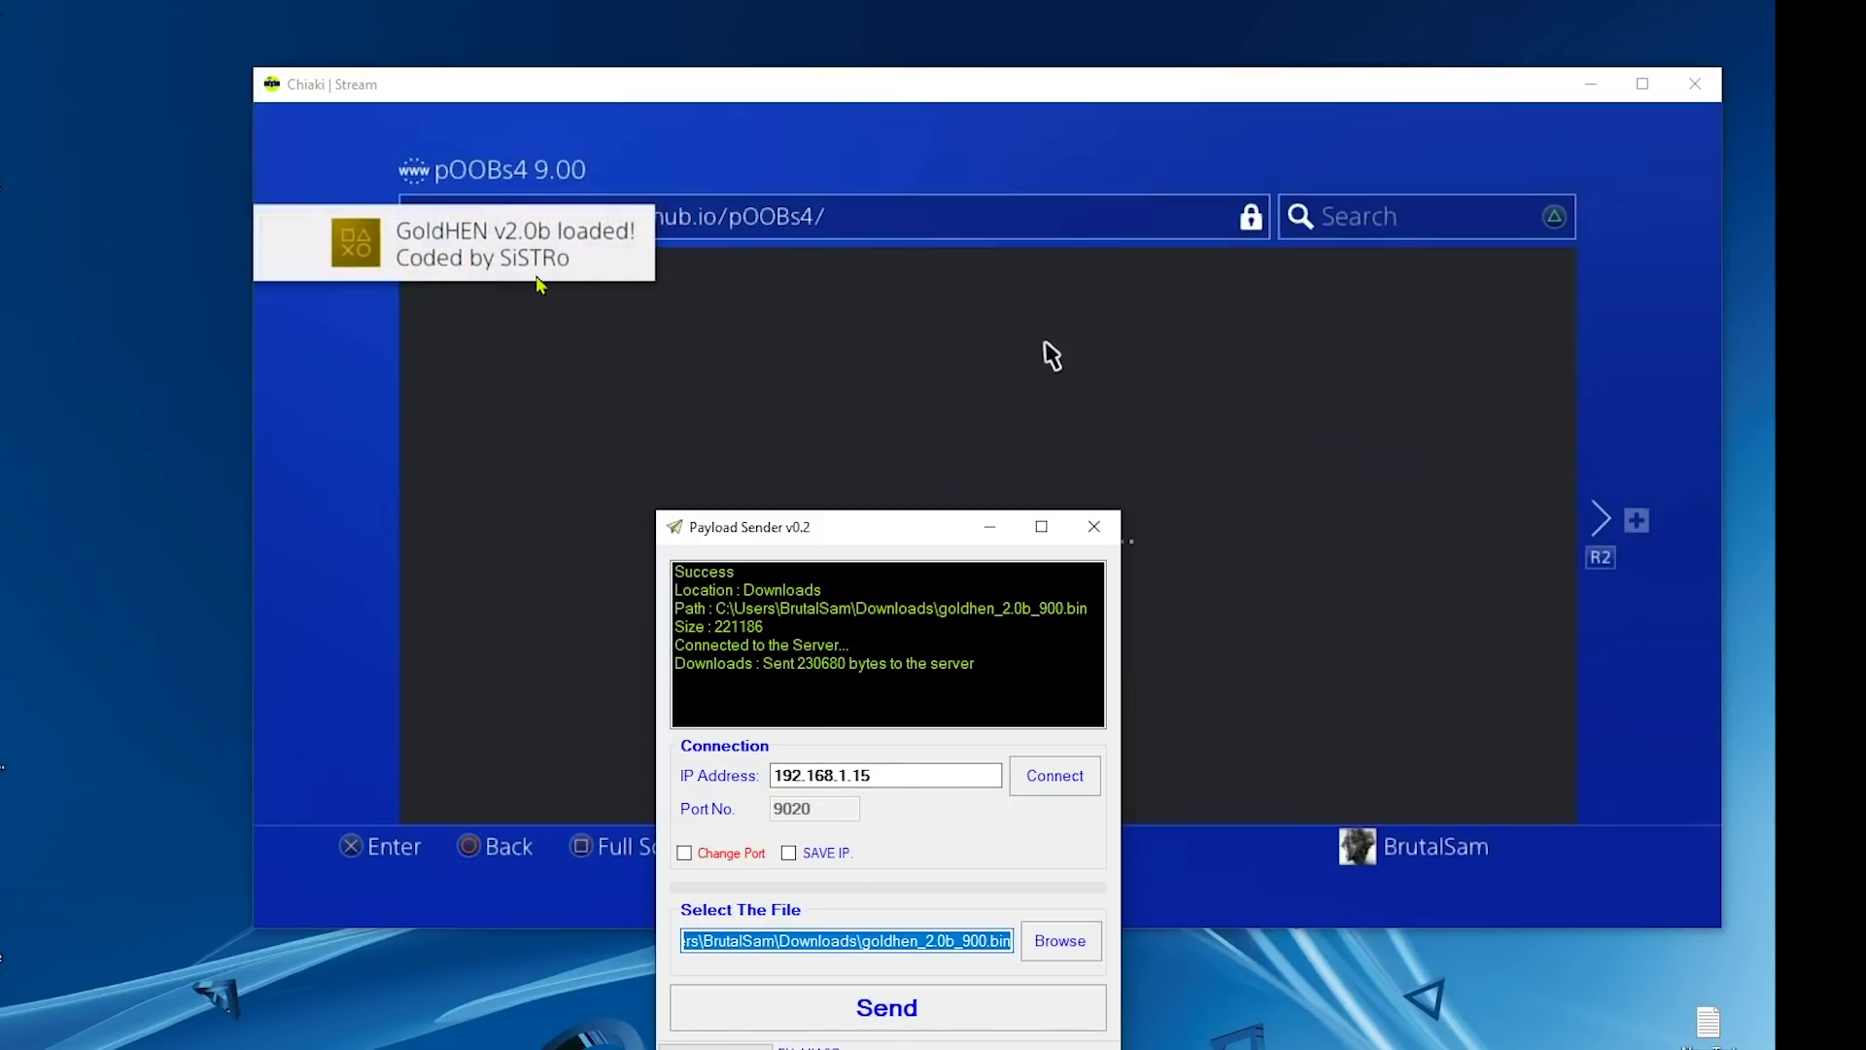
click(992, 528)
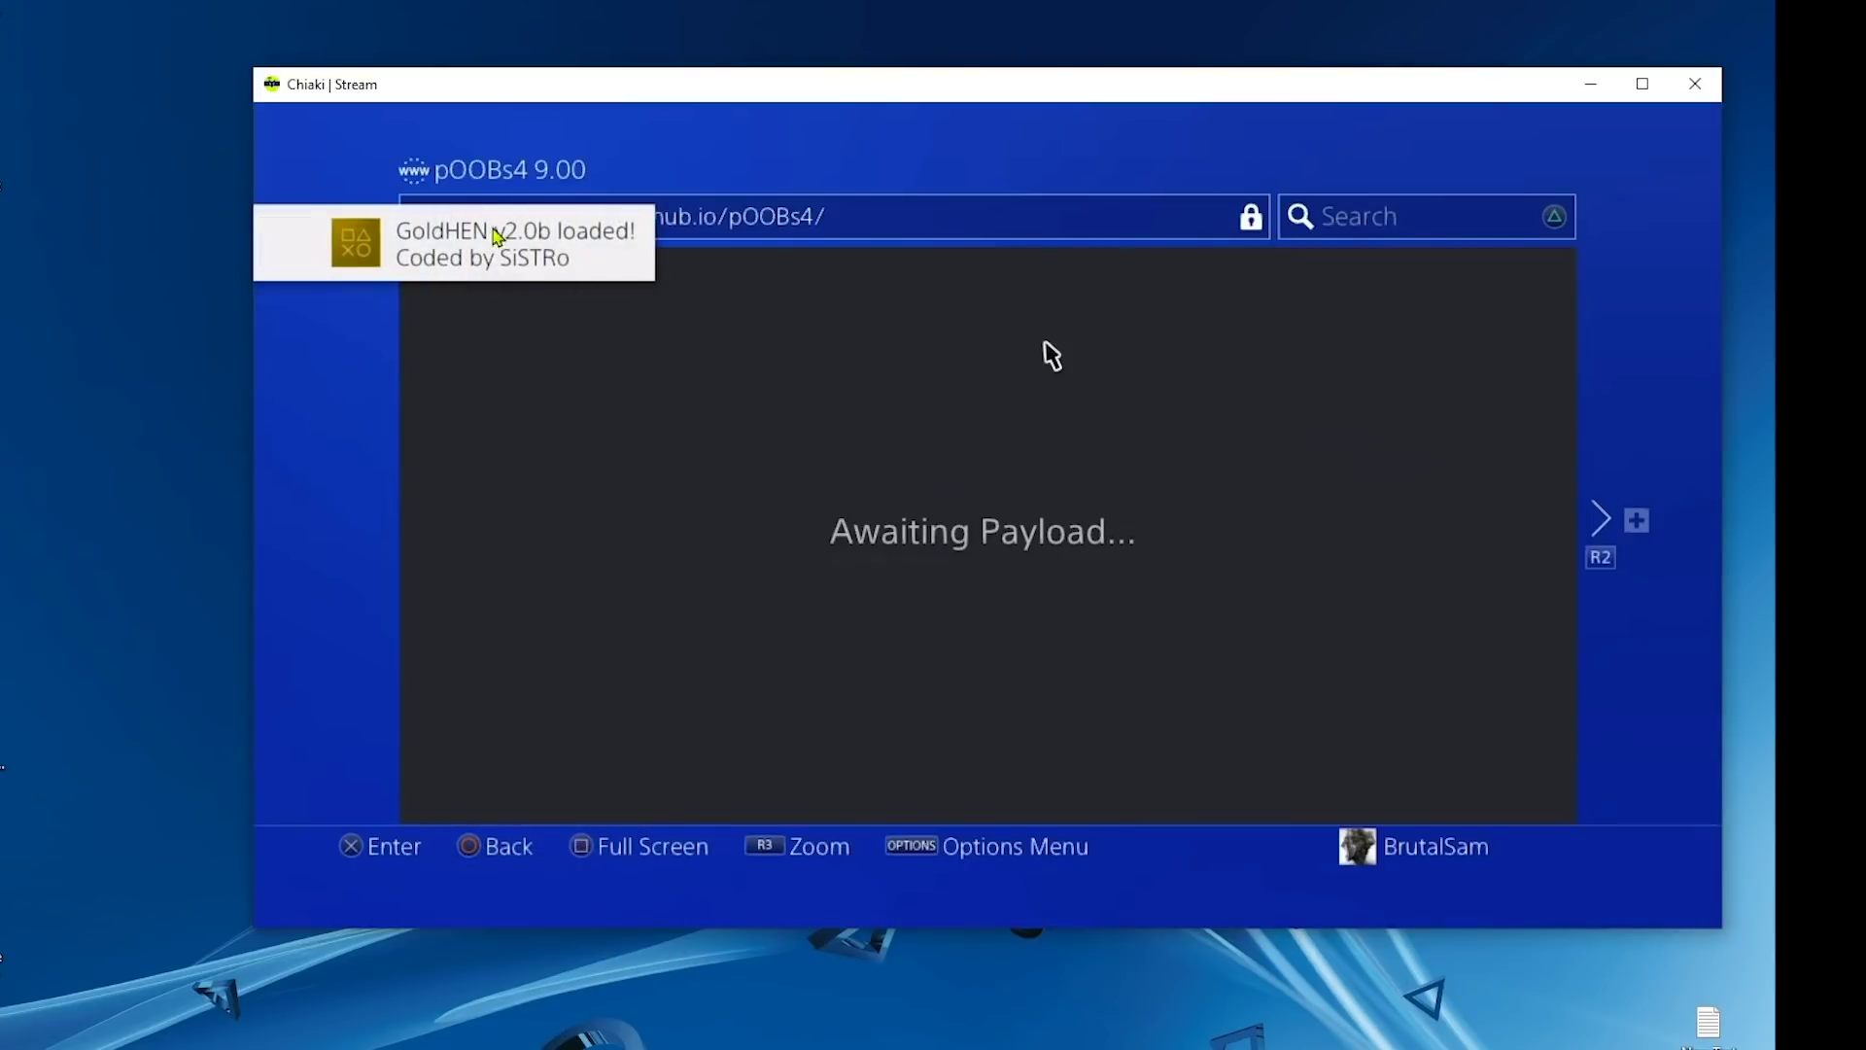
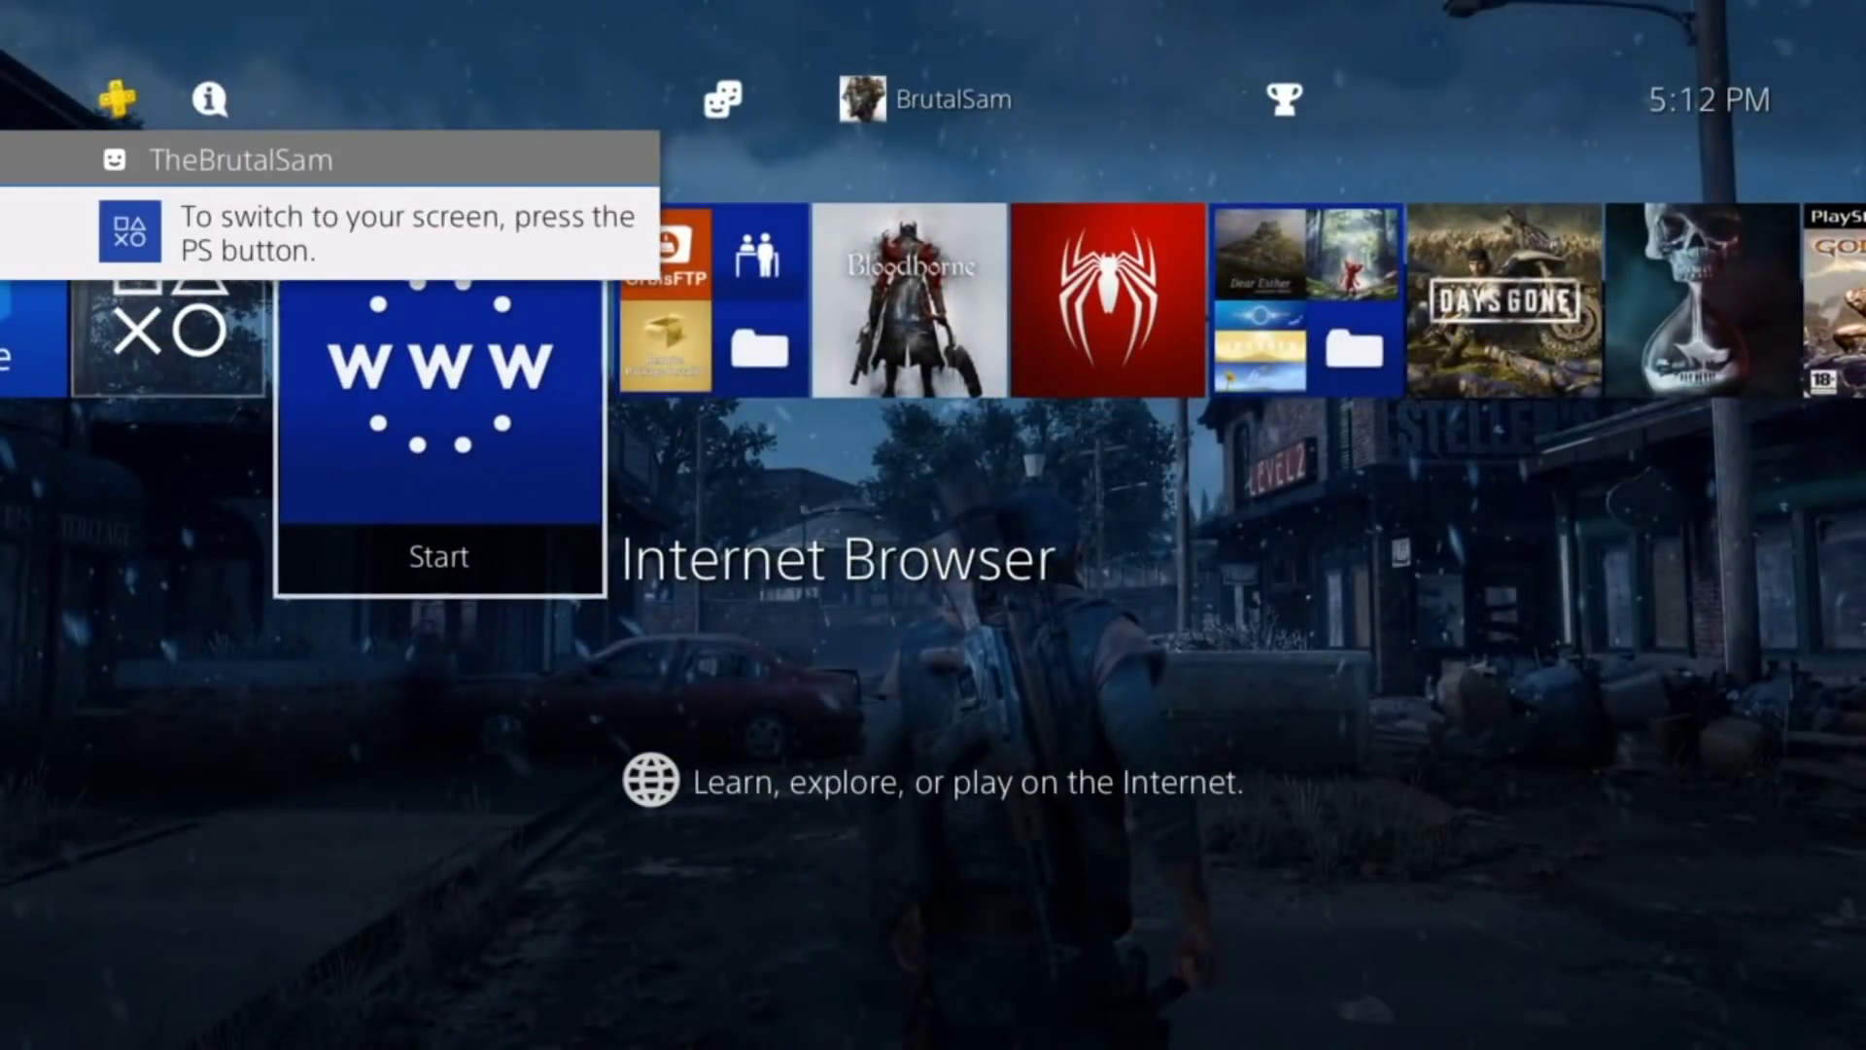
- Go from the home screen into Settings and open the ★Debug Settings page
key(Up)
key(Right)
key(Right)
key(Right)
key(Right)
key(Right)
key(Right)
key(Right)
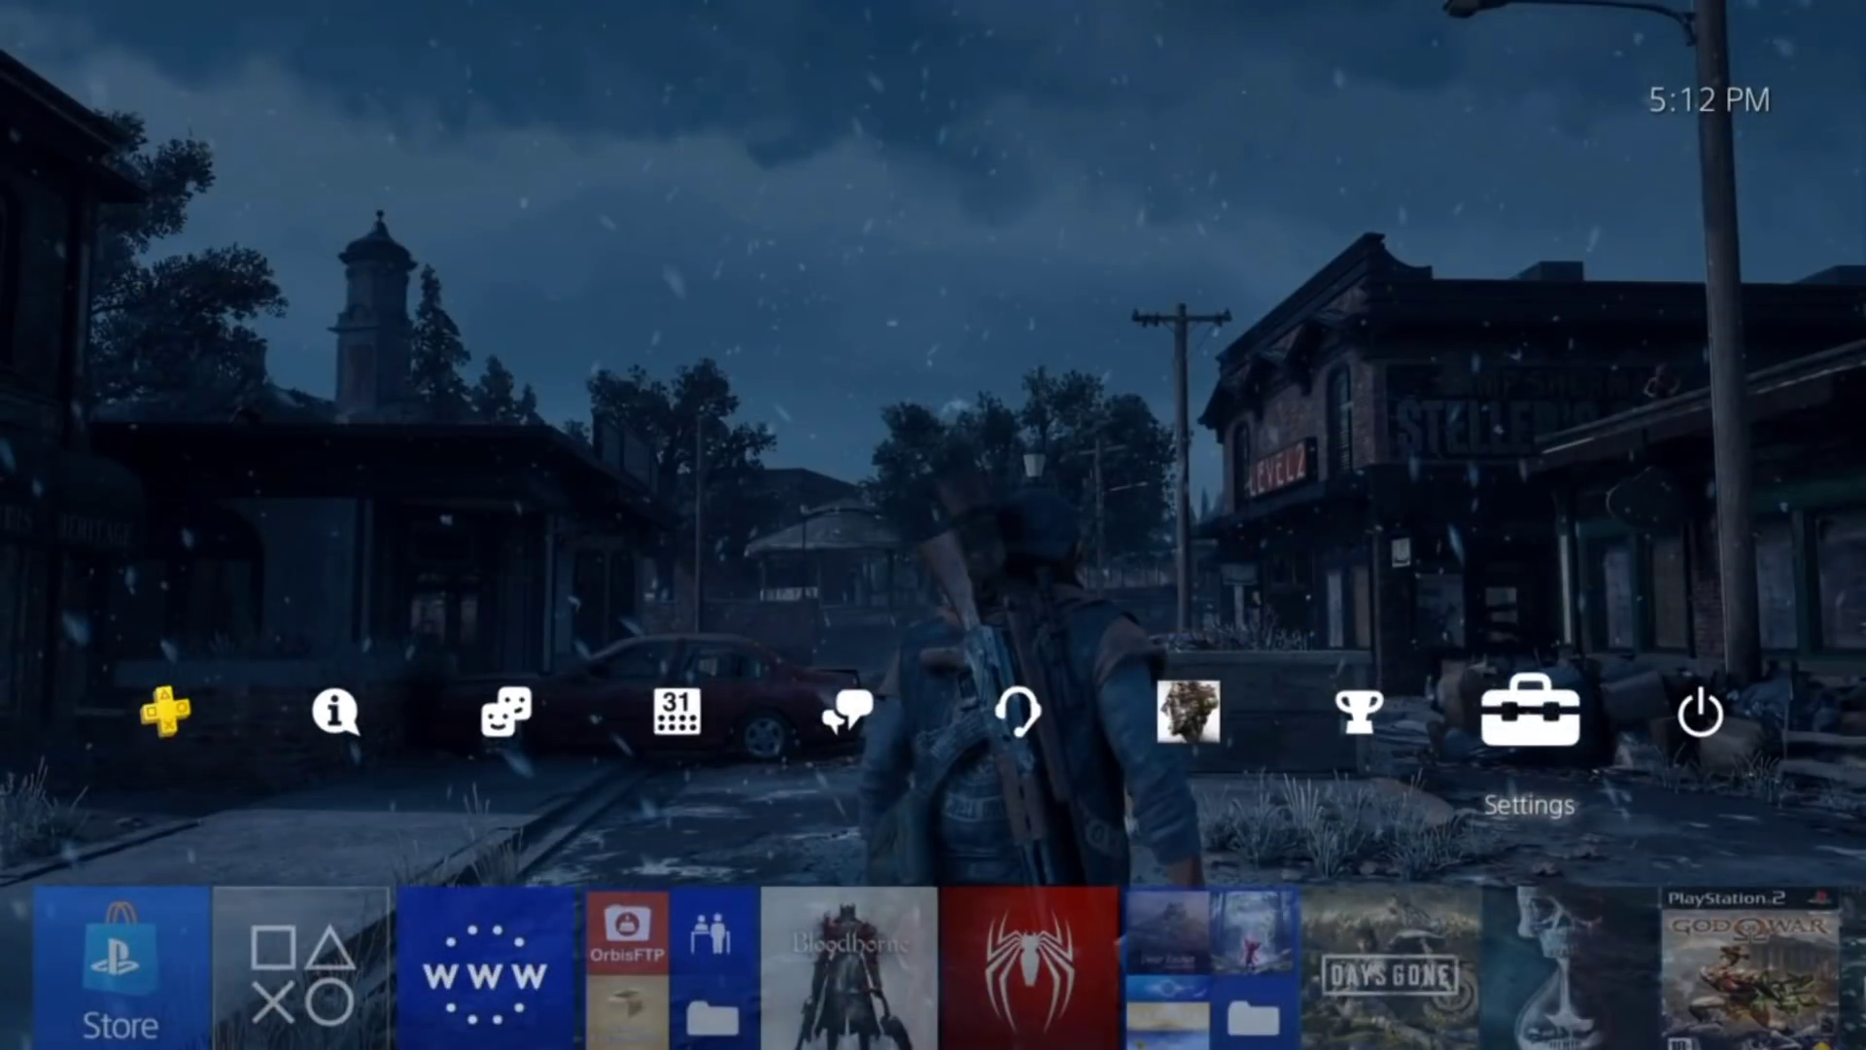
key(Return)
key(Down)
key(Down)
key(Down)
key(Down)
key(Down)
key(Down)
key(Down)
key(Down)
key(Down)
key(Down)
key(Down)
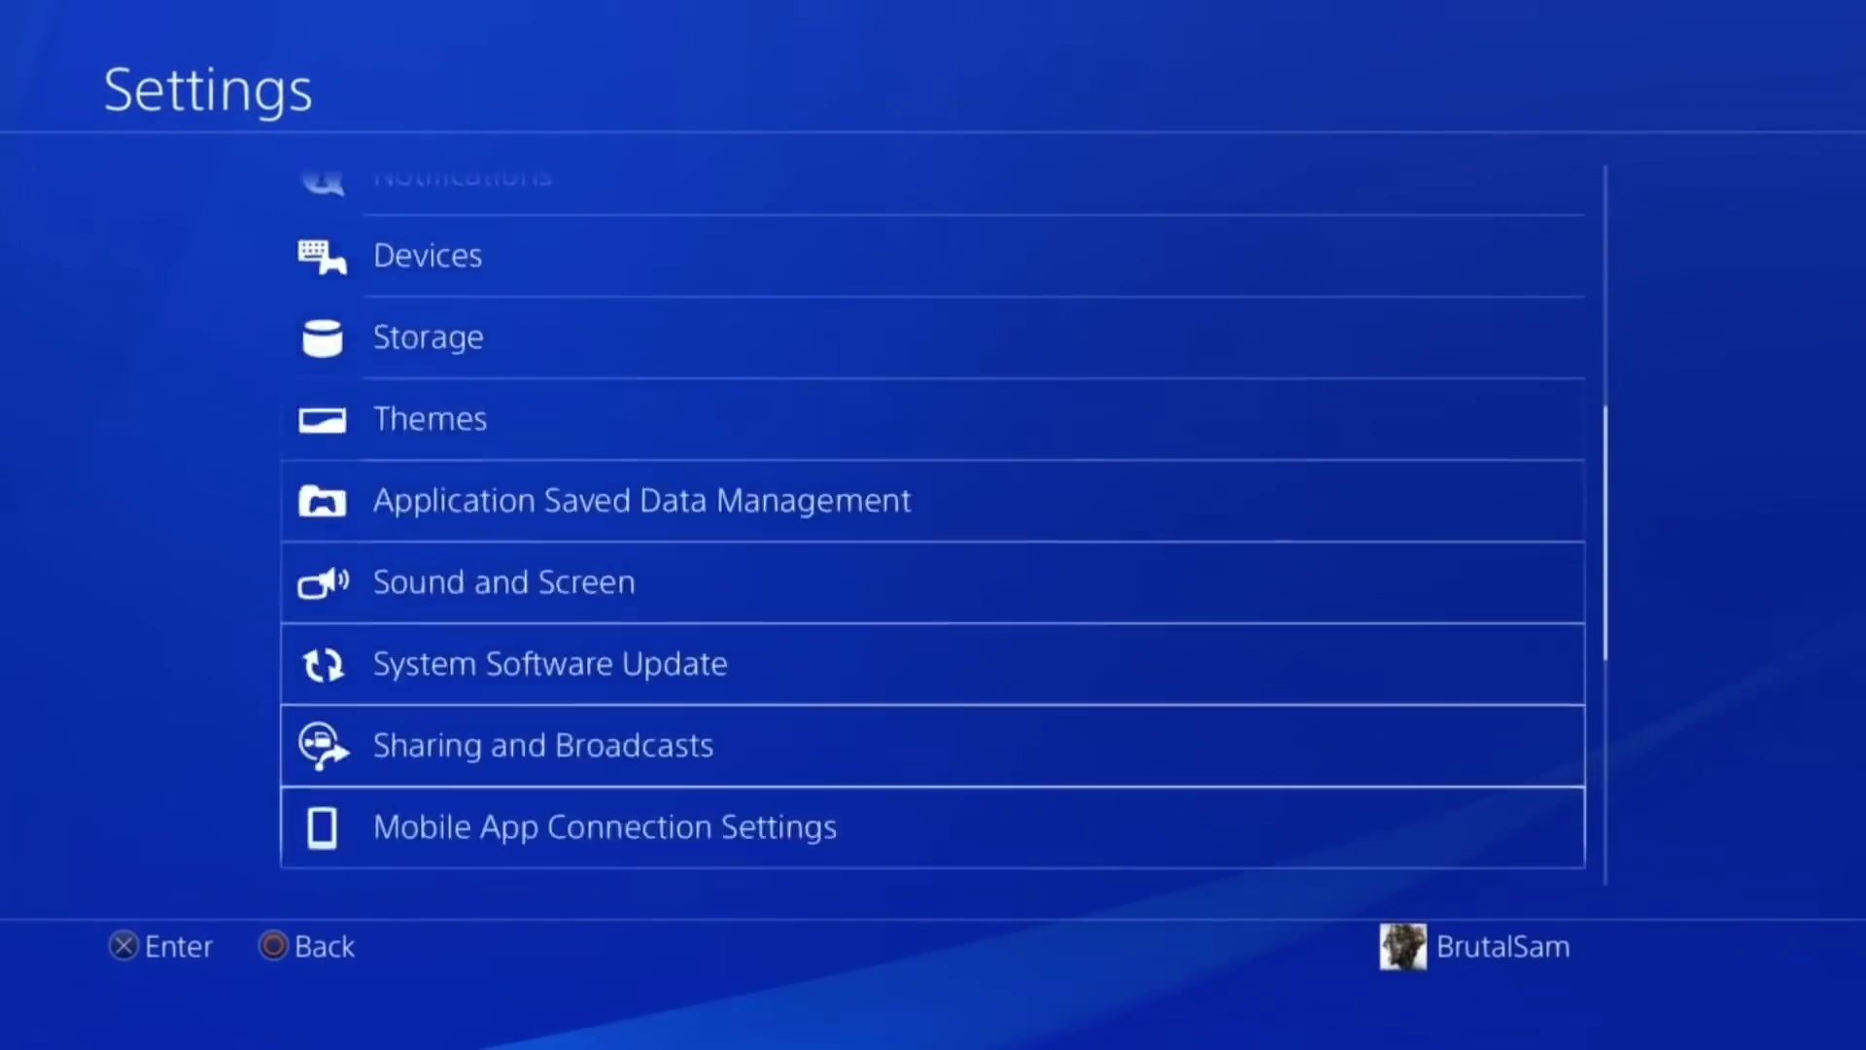
key(Down)
key(Down)
key(Down)
key(Down)
key(Down)
key(Down)
key(Down)
key(Down)
key(Down)
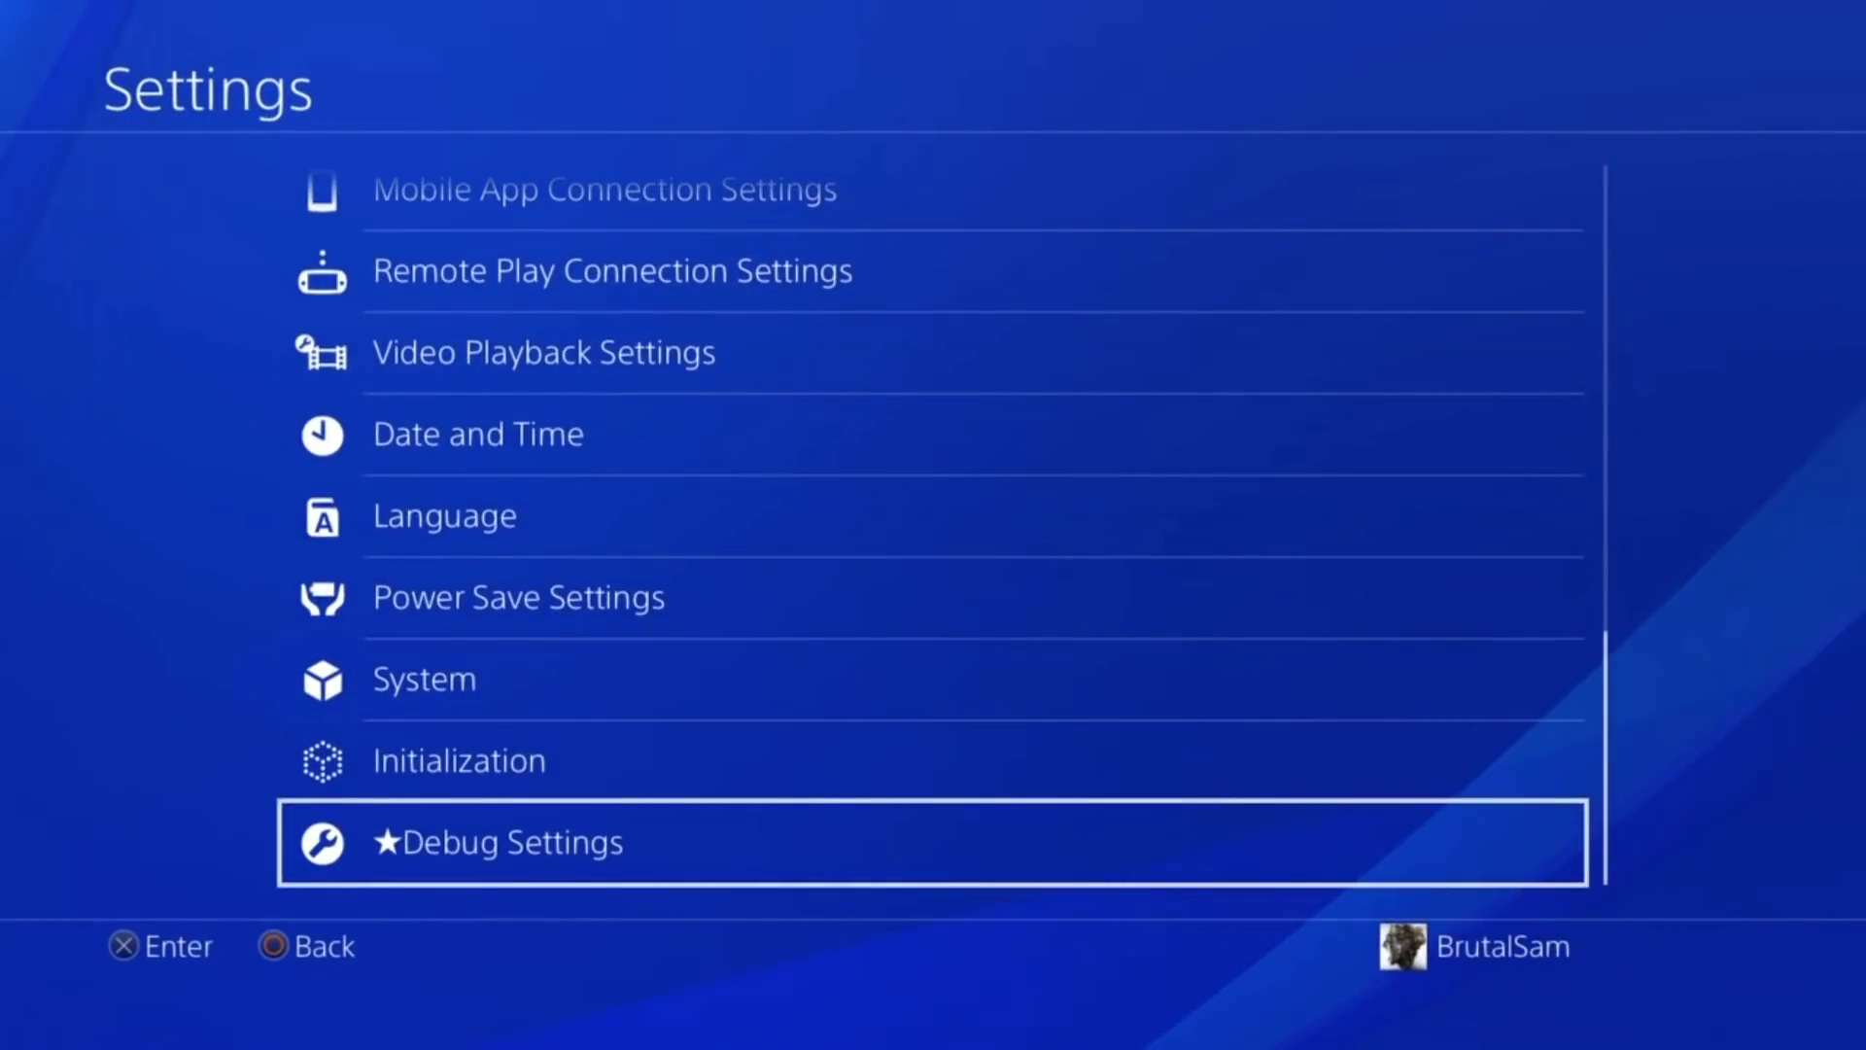
key(Return)
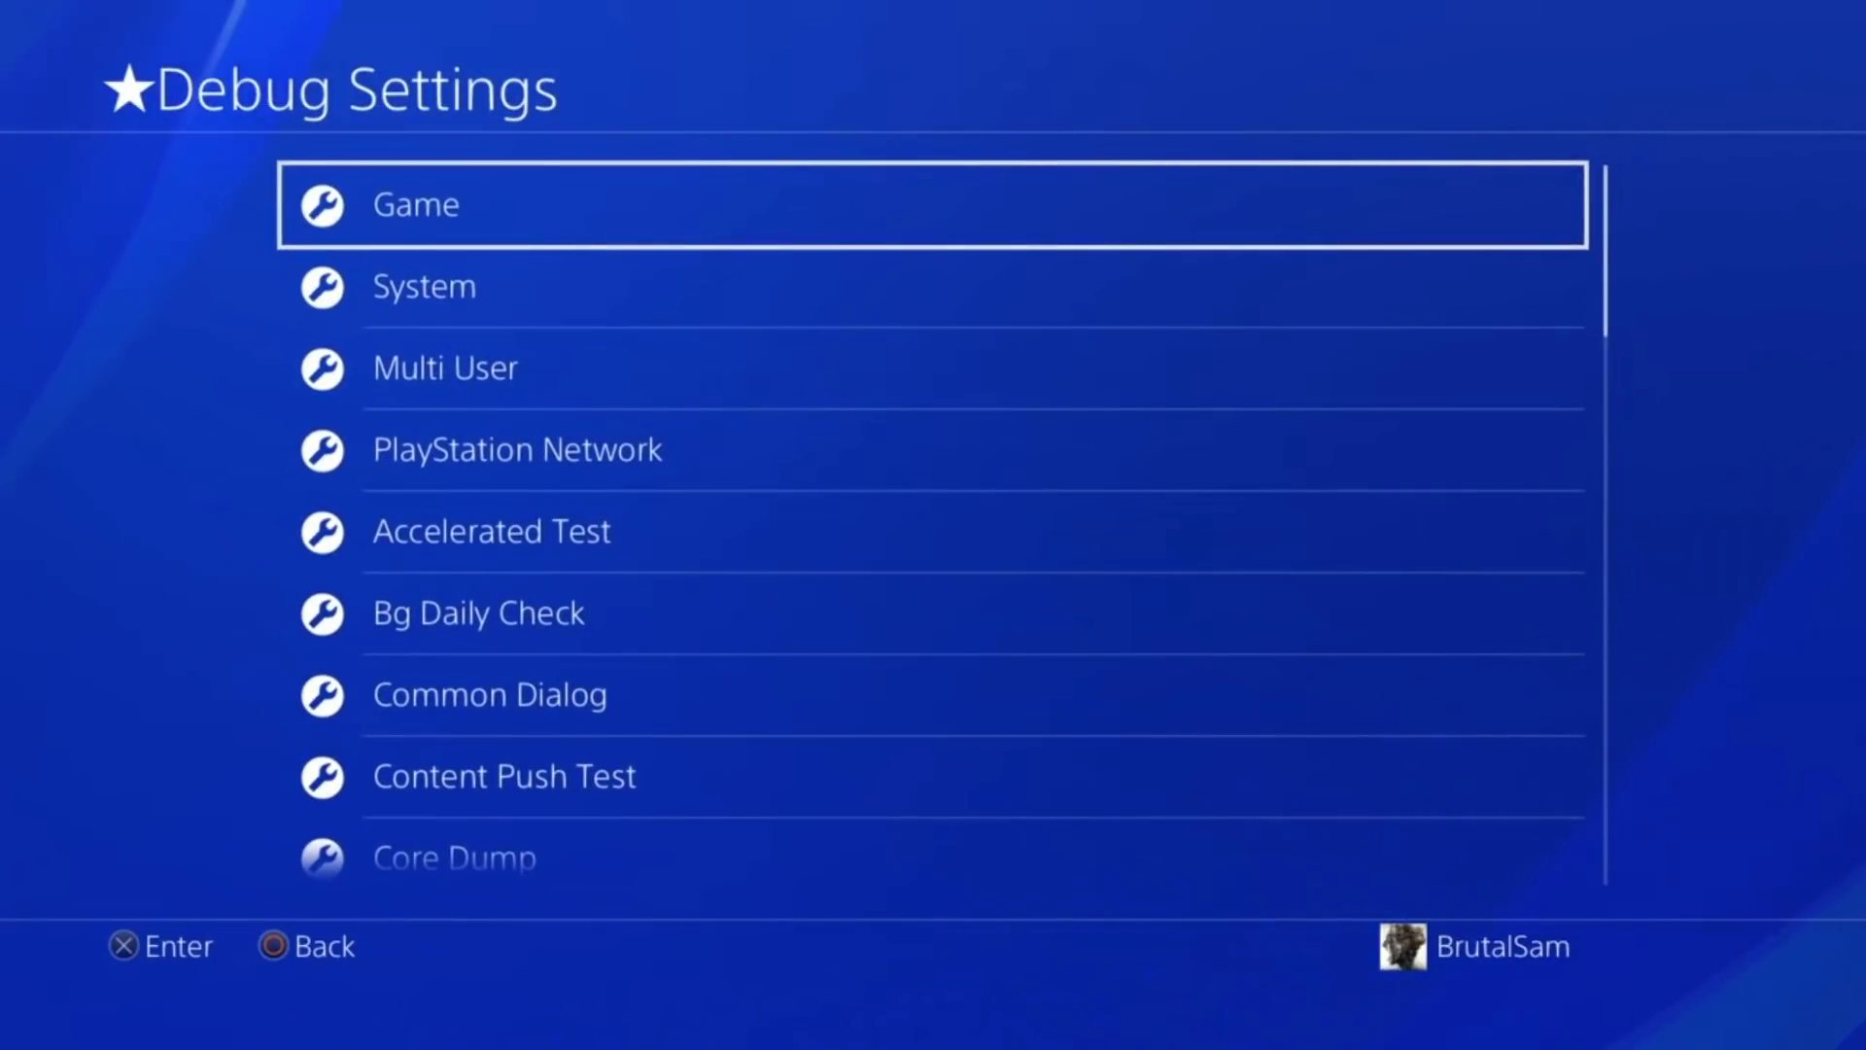
- Leave Debug Settings and move up the Settings list to System
key(Down)
key(Escape)
key(Up)
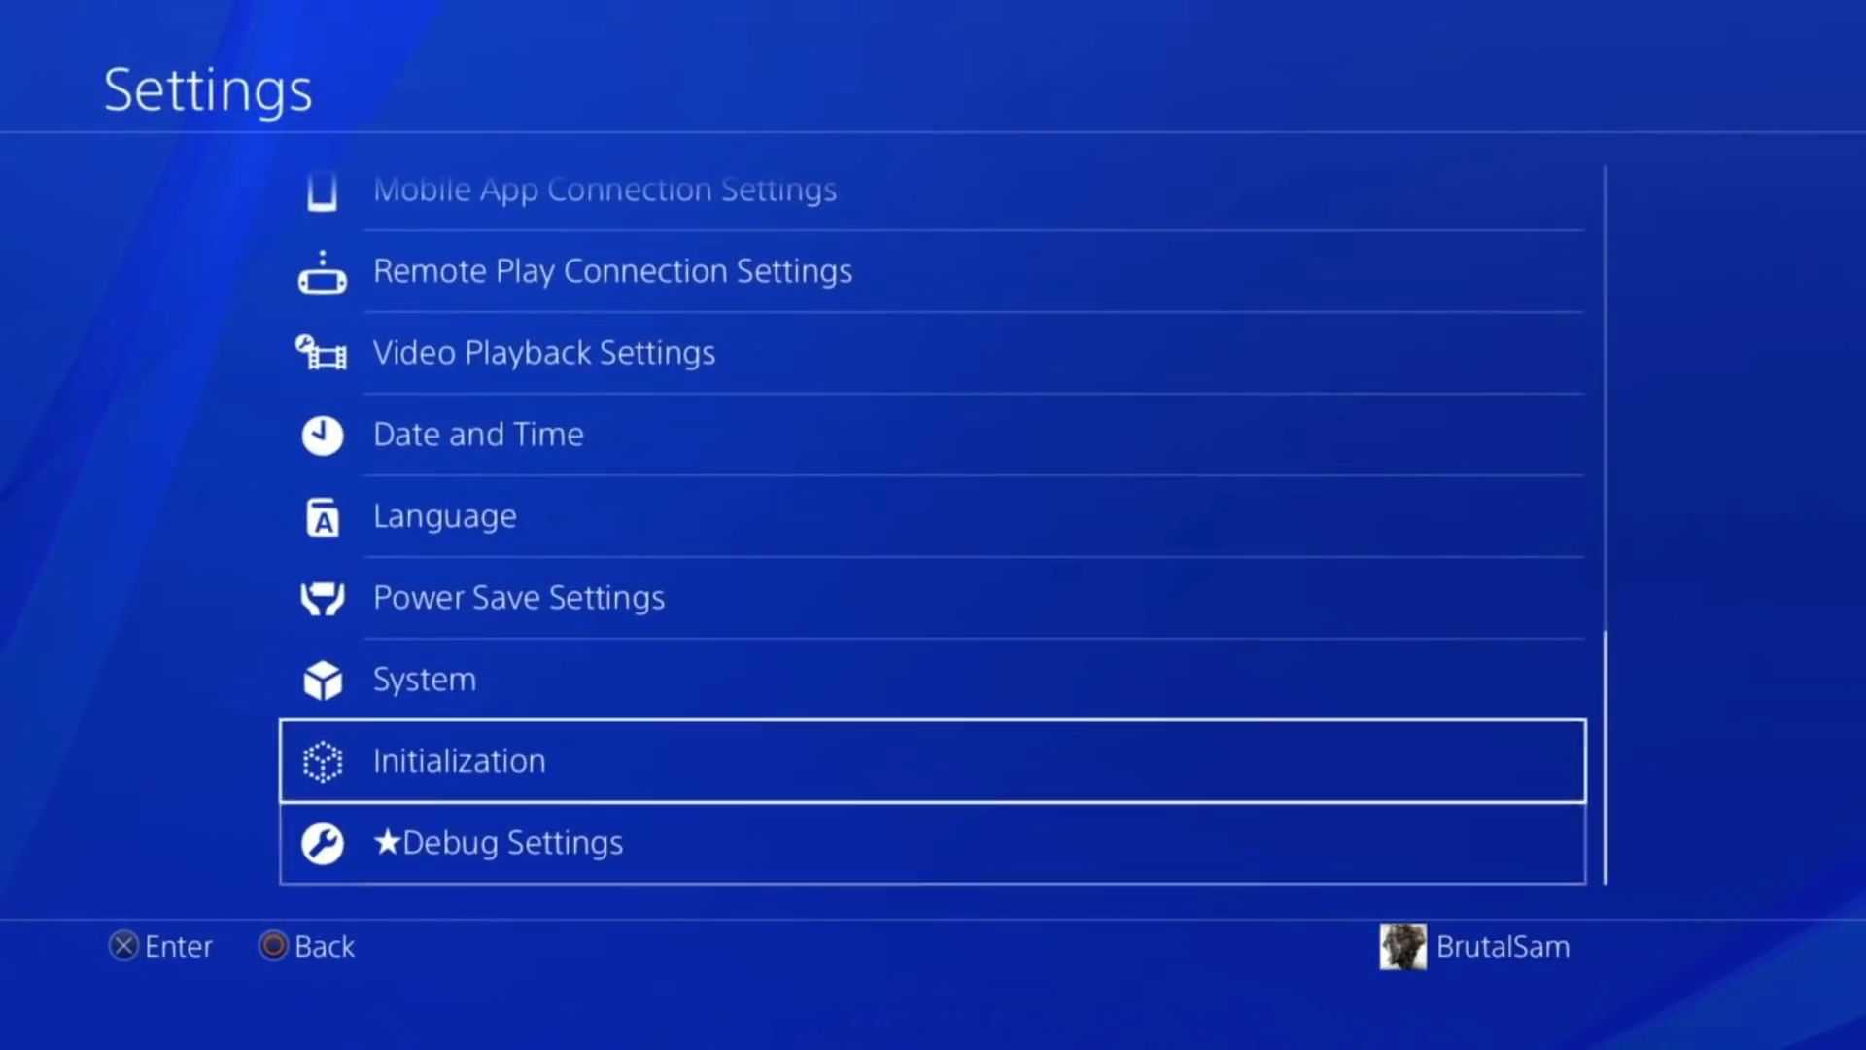
key(Up)
key(Down)
key(Up)
- View System Information showing Hen 9.00 and GoldHEN v2.0b, then return to Settings
key(Return)
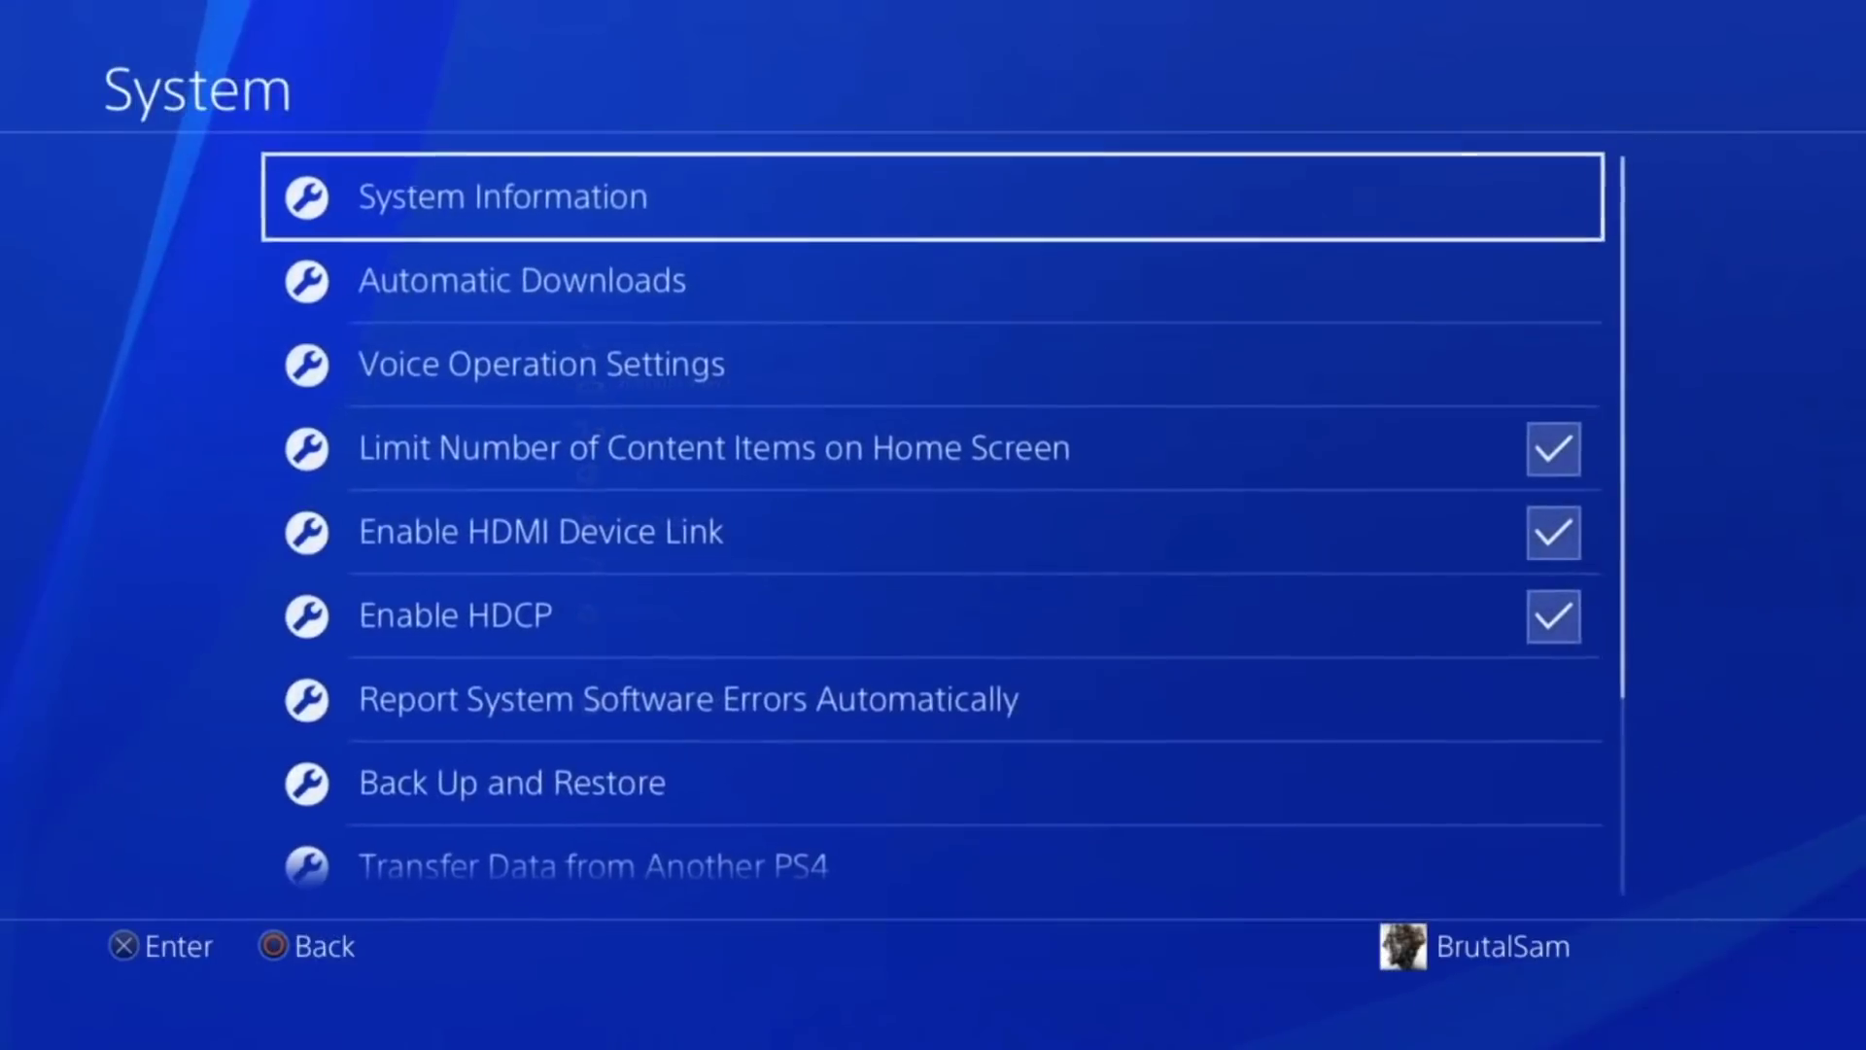
key(Return)
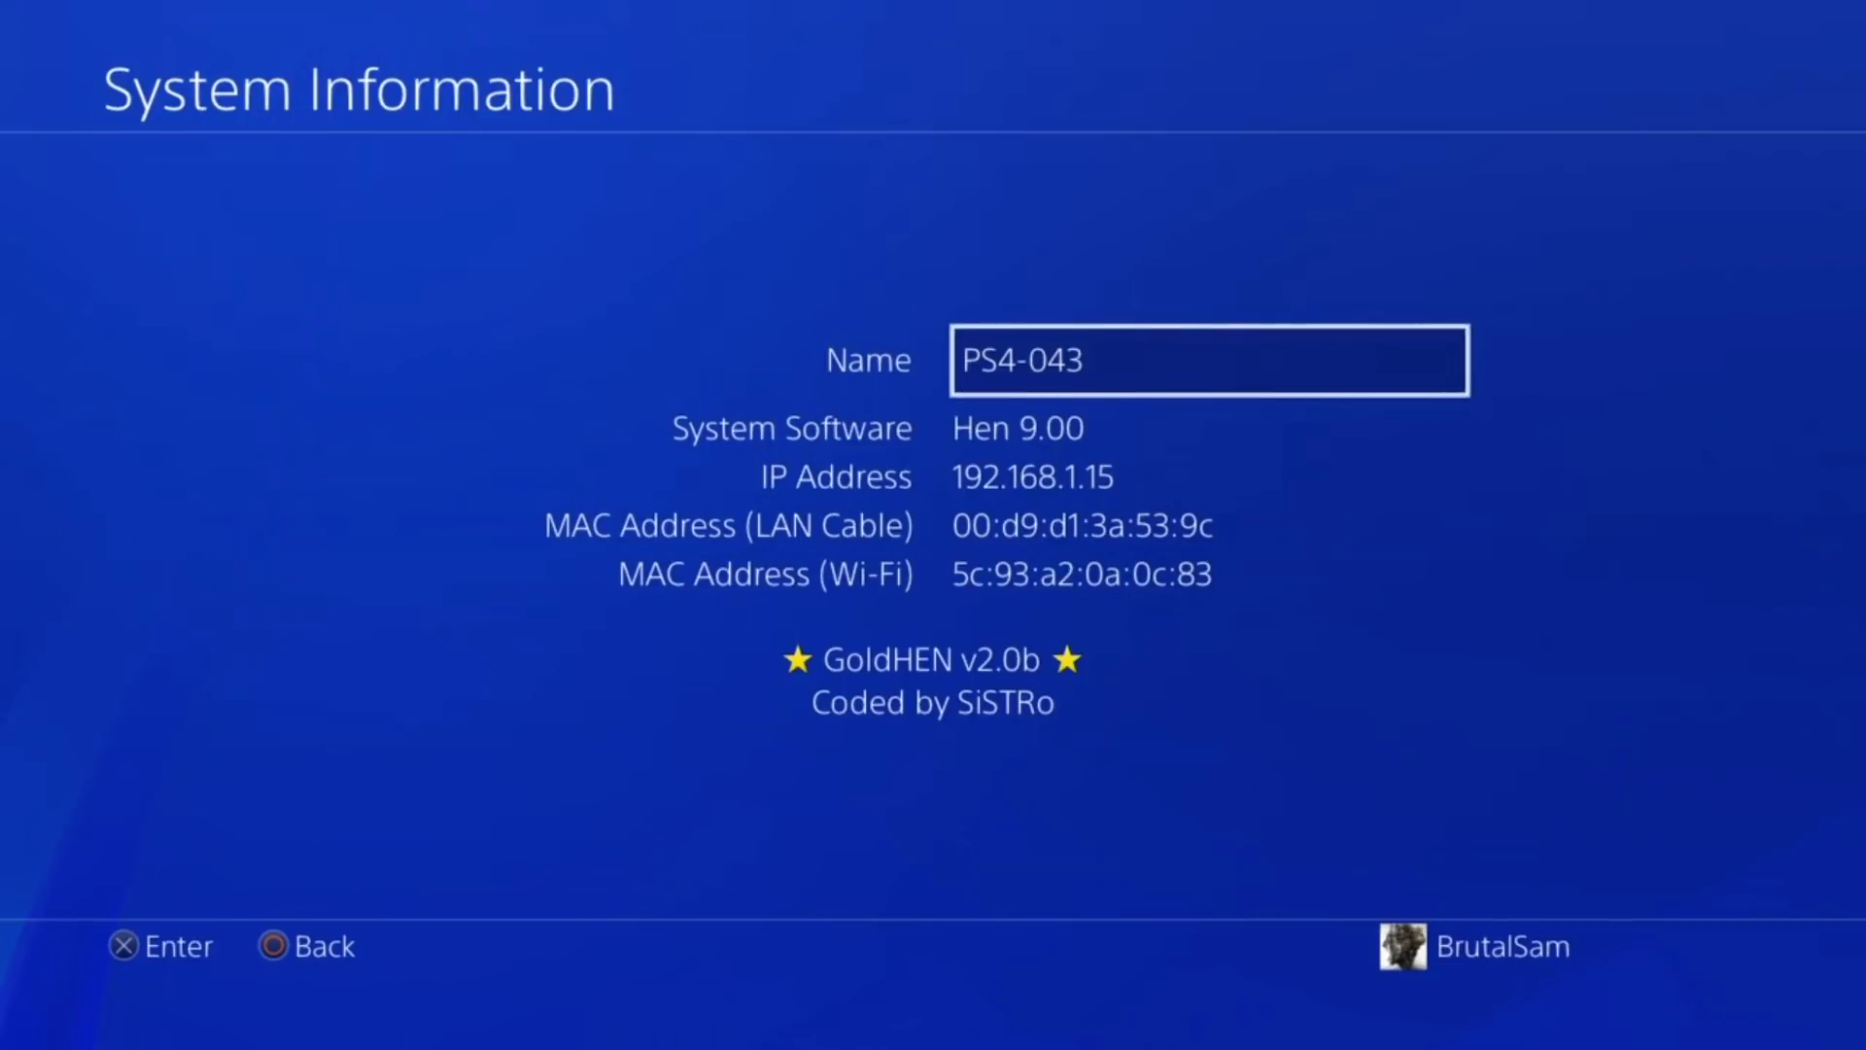
key(Escape)
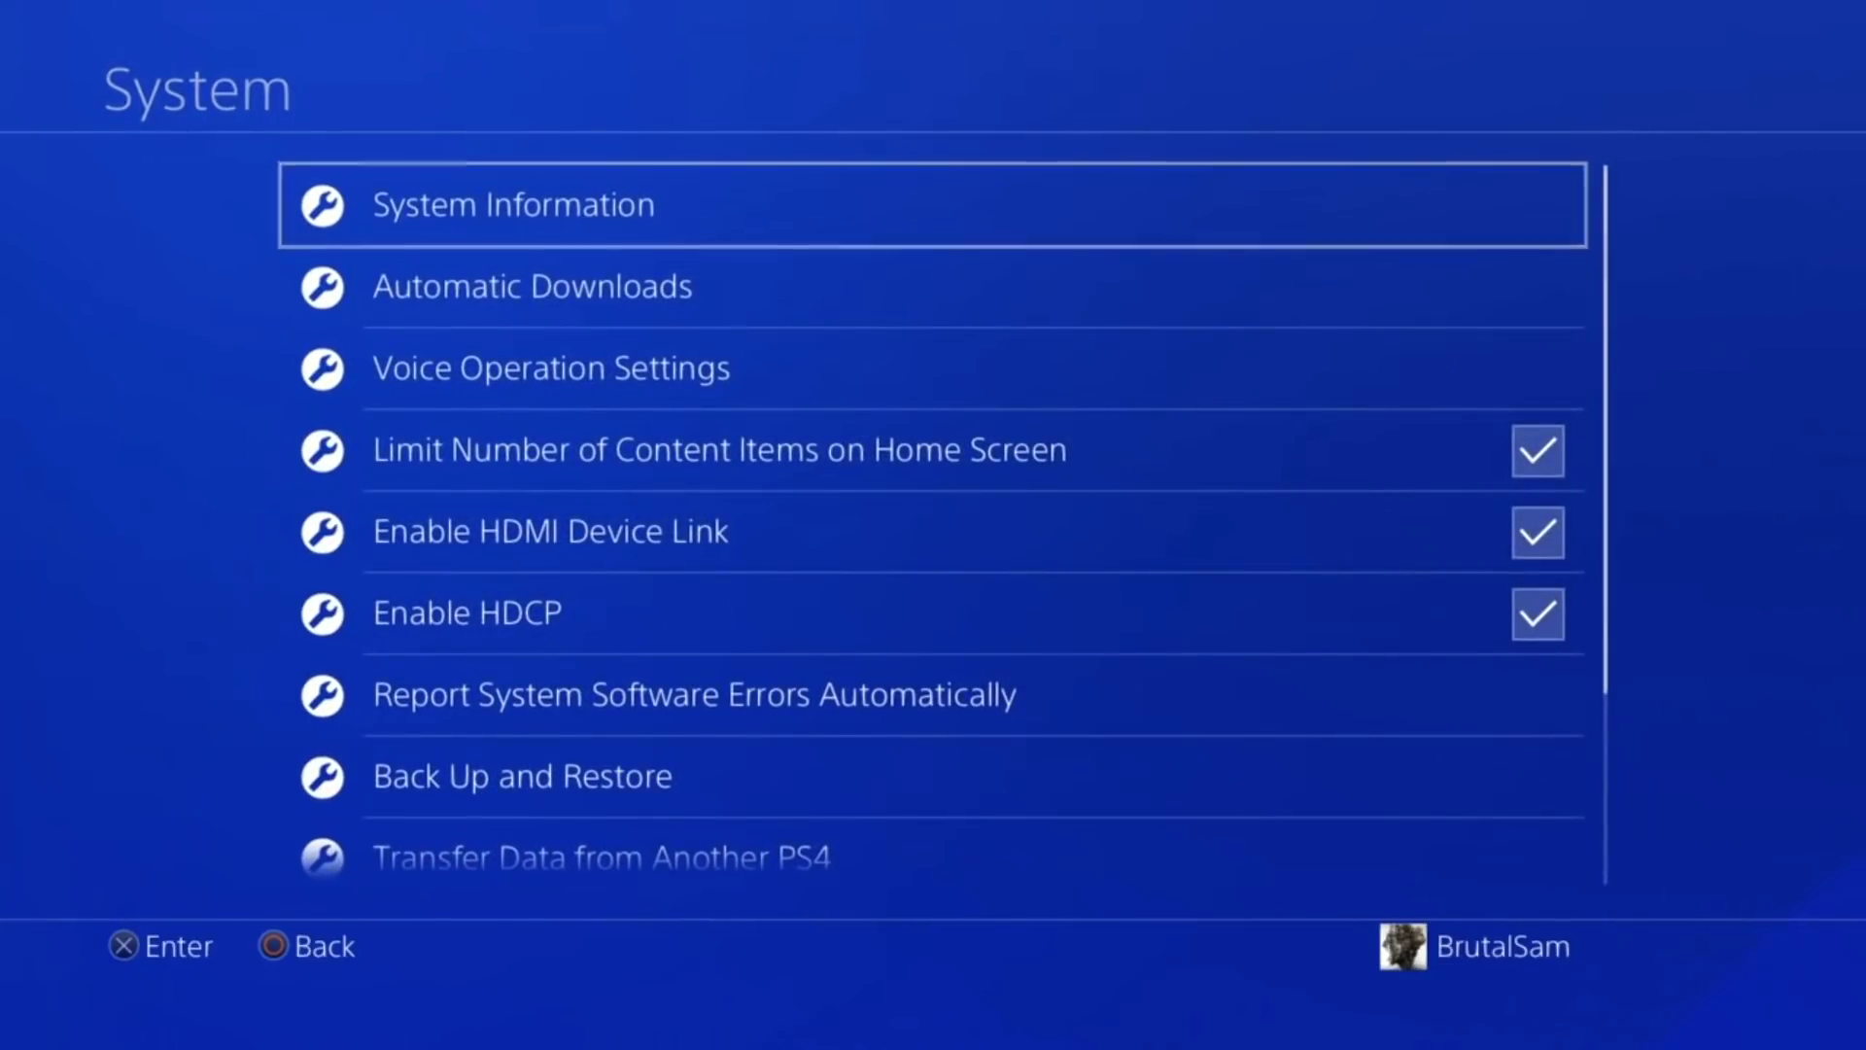
key(Escape)
- Open the ★ GoldHEN ★ menu and browse FTP Server, BinLoader Server, Package Installer and About
key(Up)
key(Up)
key(Up)
key(Up)
key(Up)
key(Up)
key(Up)
key(Up)
key(Up)
key(Up)
key(Up)
key(Up)
key(Up)
key(Up)
key(Up)
key(Up)
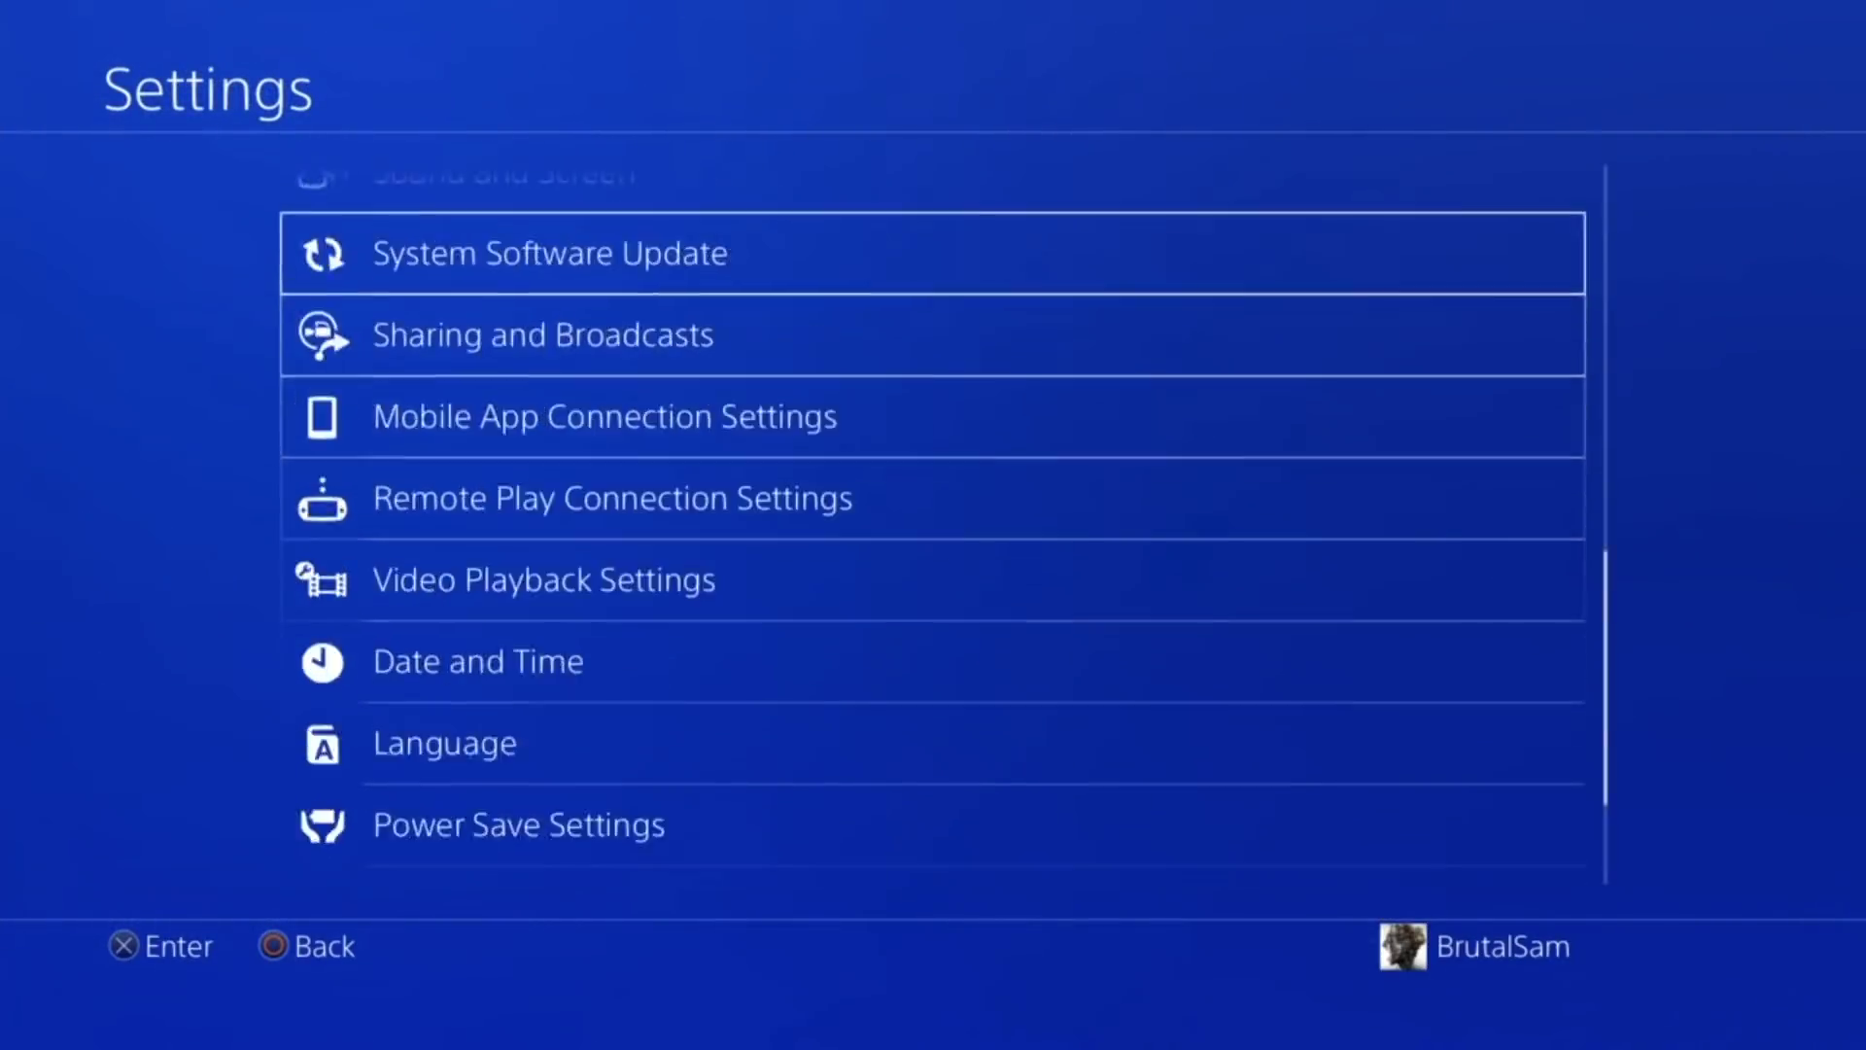
key(Up)
key(Up)
key(Up)
key(Up)
key(Return)
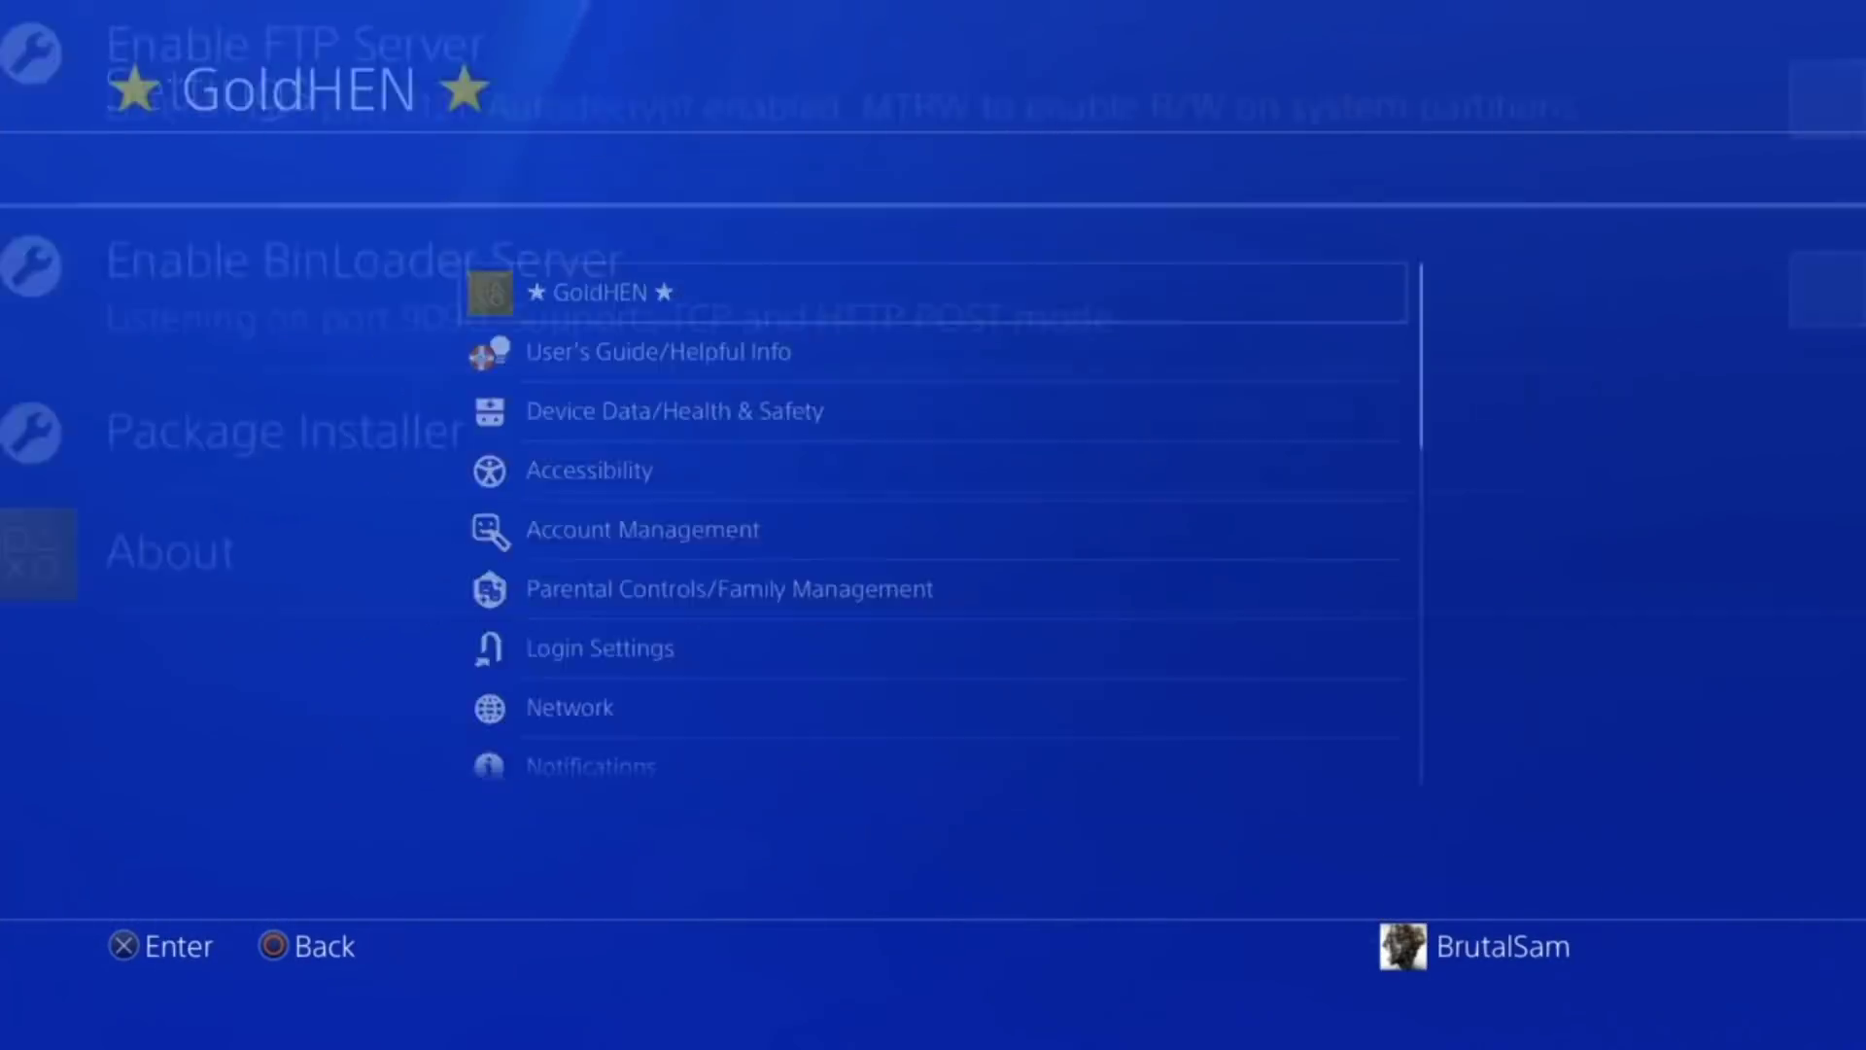
key(Down)
key(Down)
key(Down)
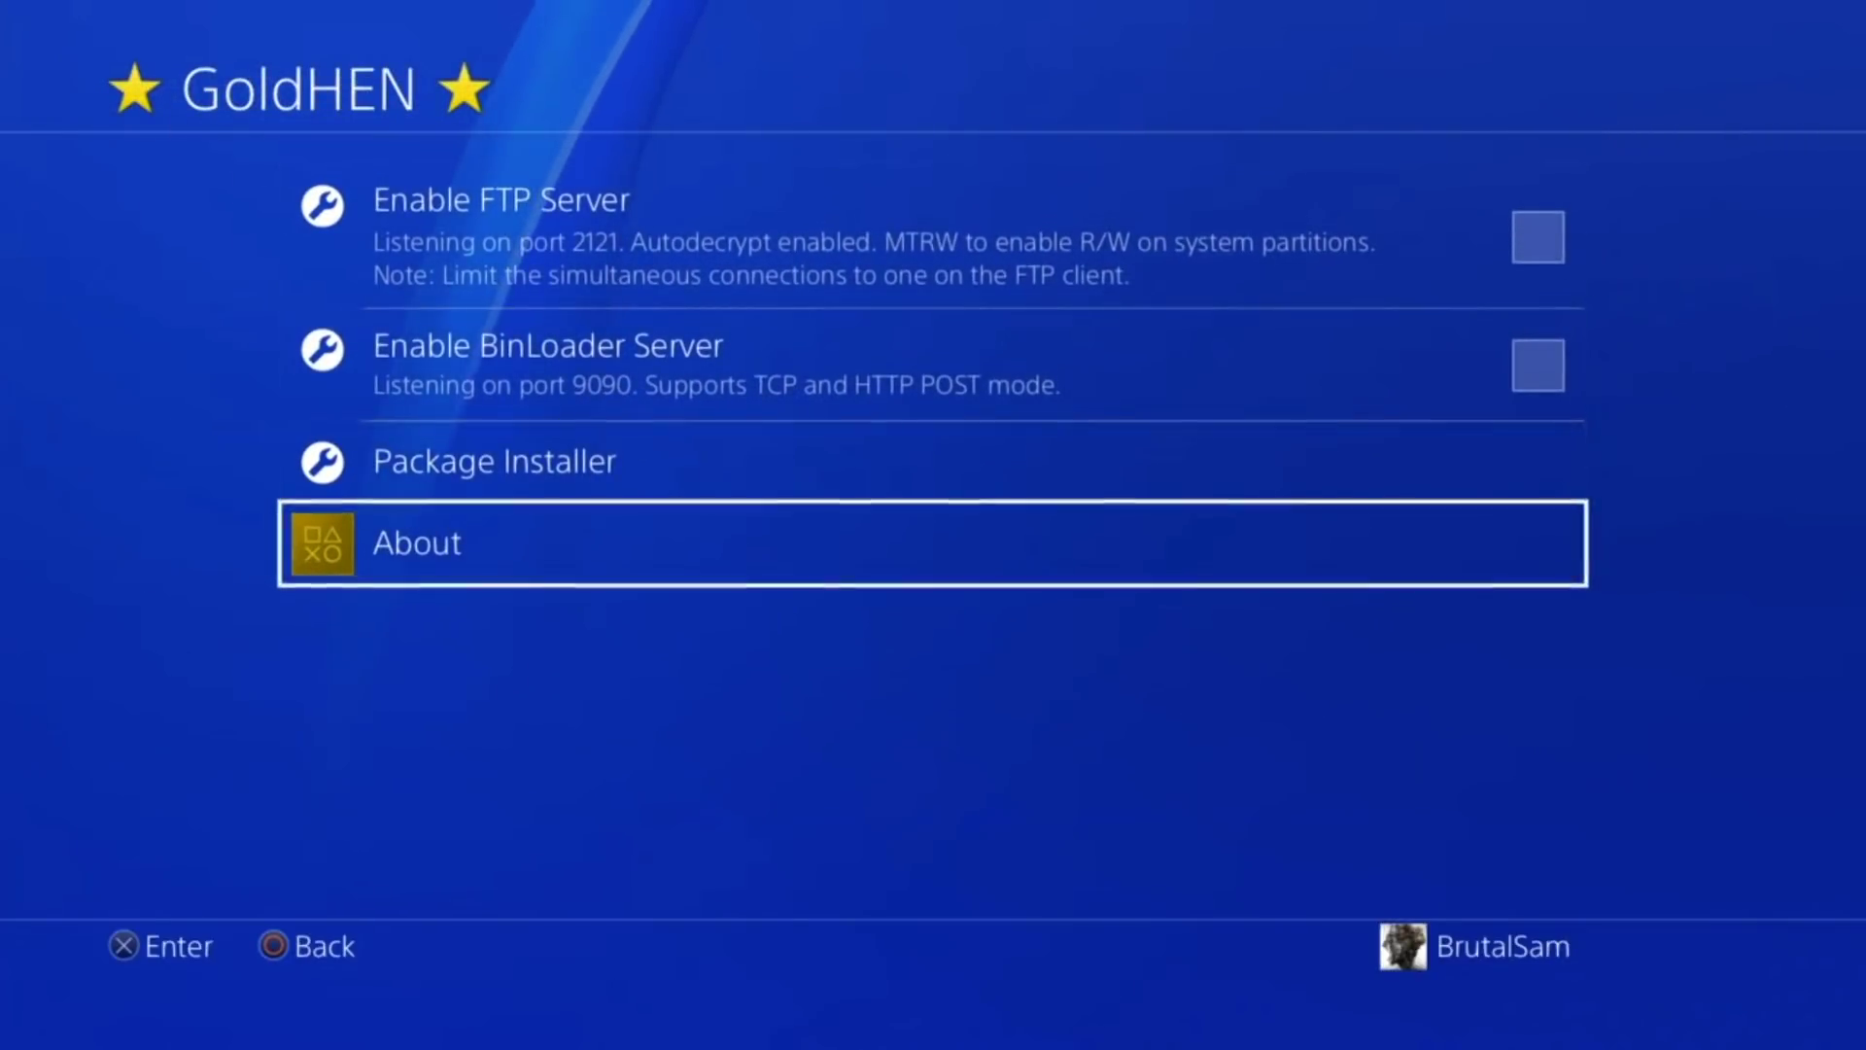
key(Up)
key(Up)
key(Up)
- Back out of the GoldHEN menu and Settings to the home screen
key(Escape)
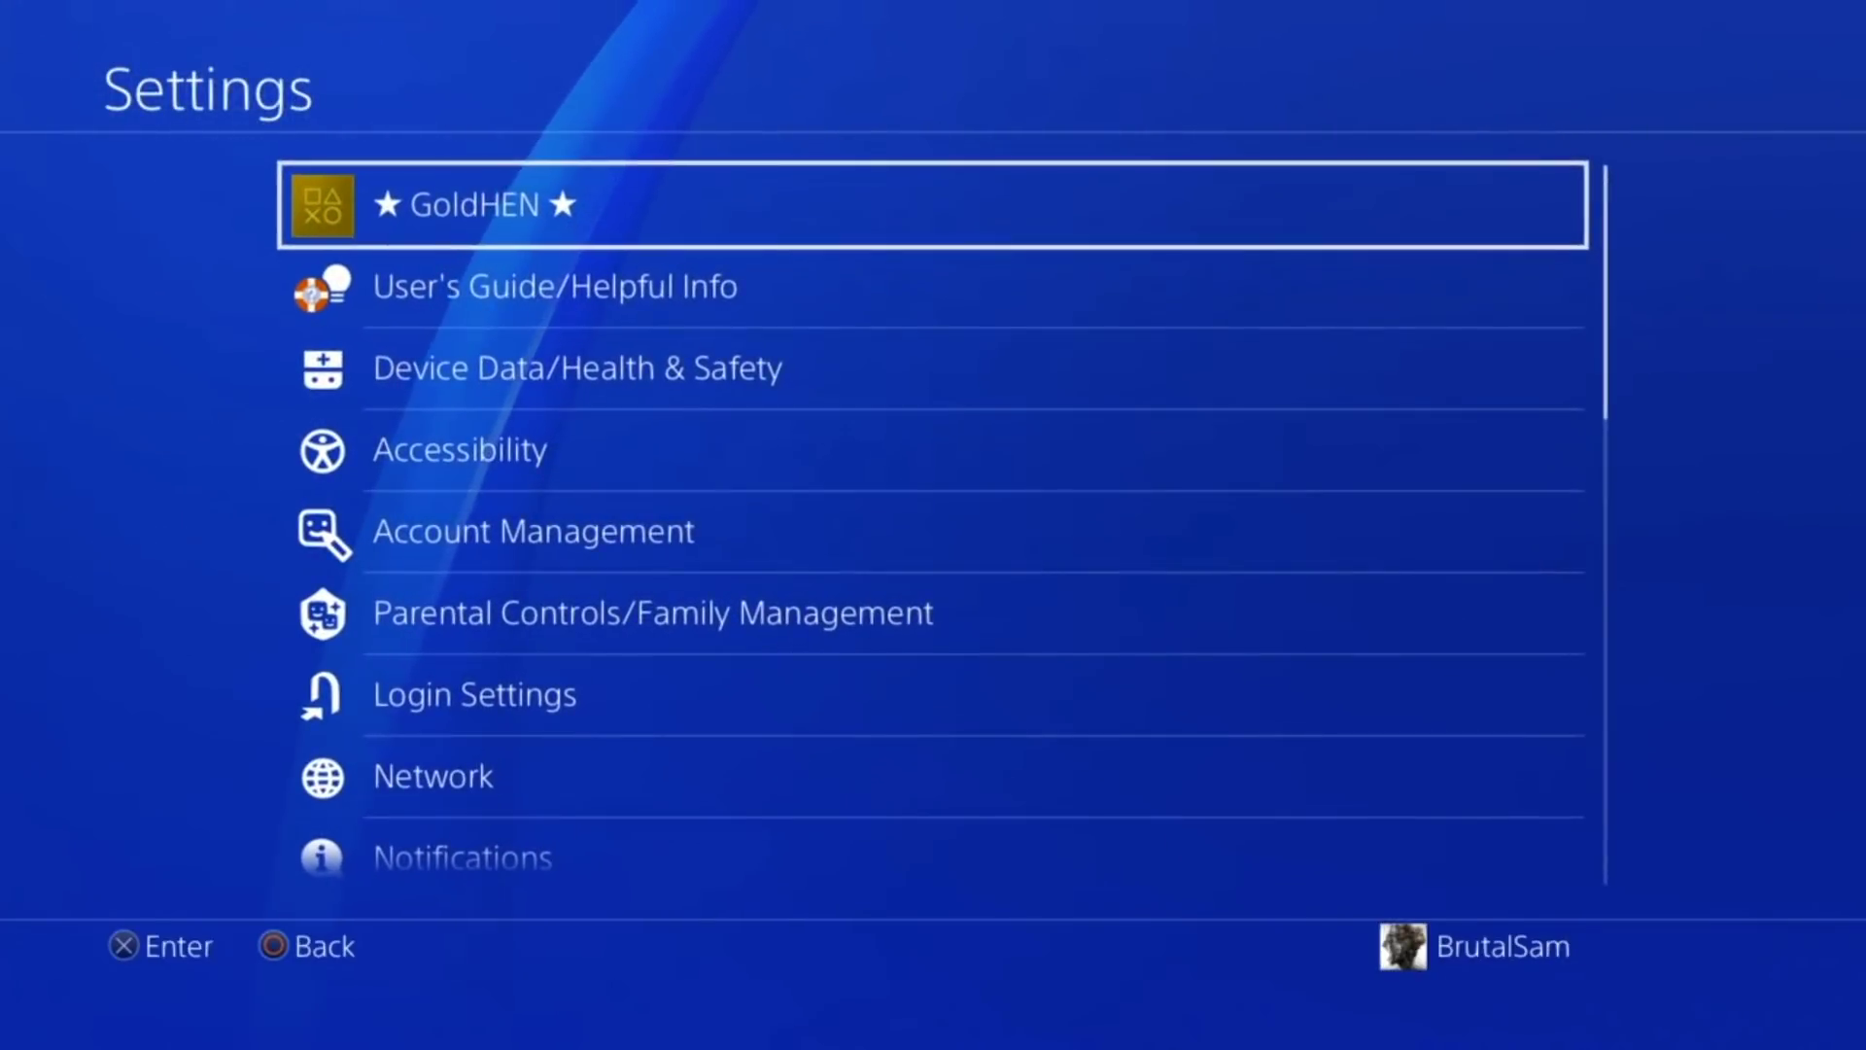
key(Down)
key(Escape)
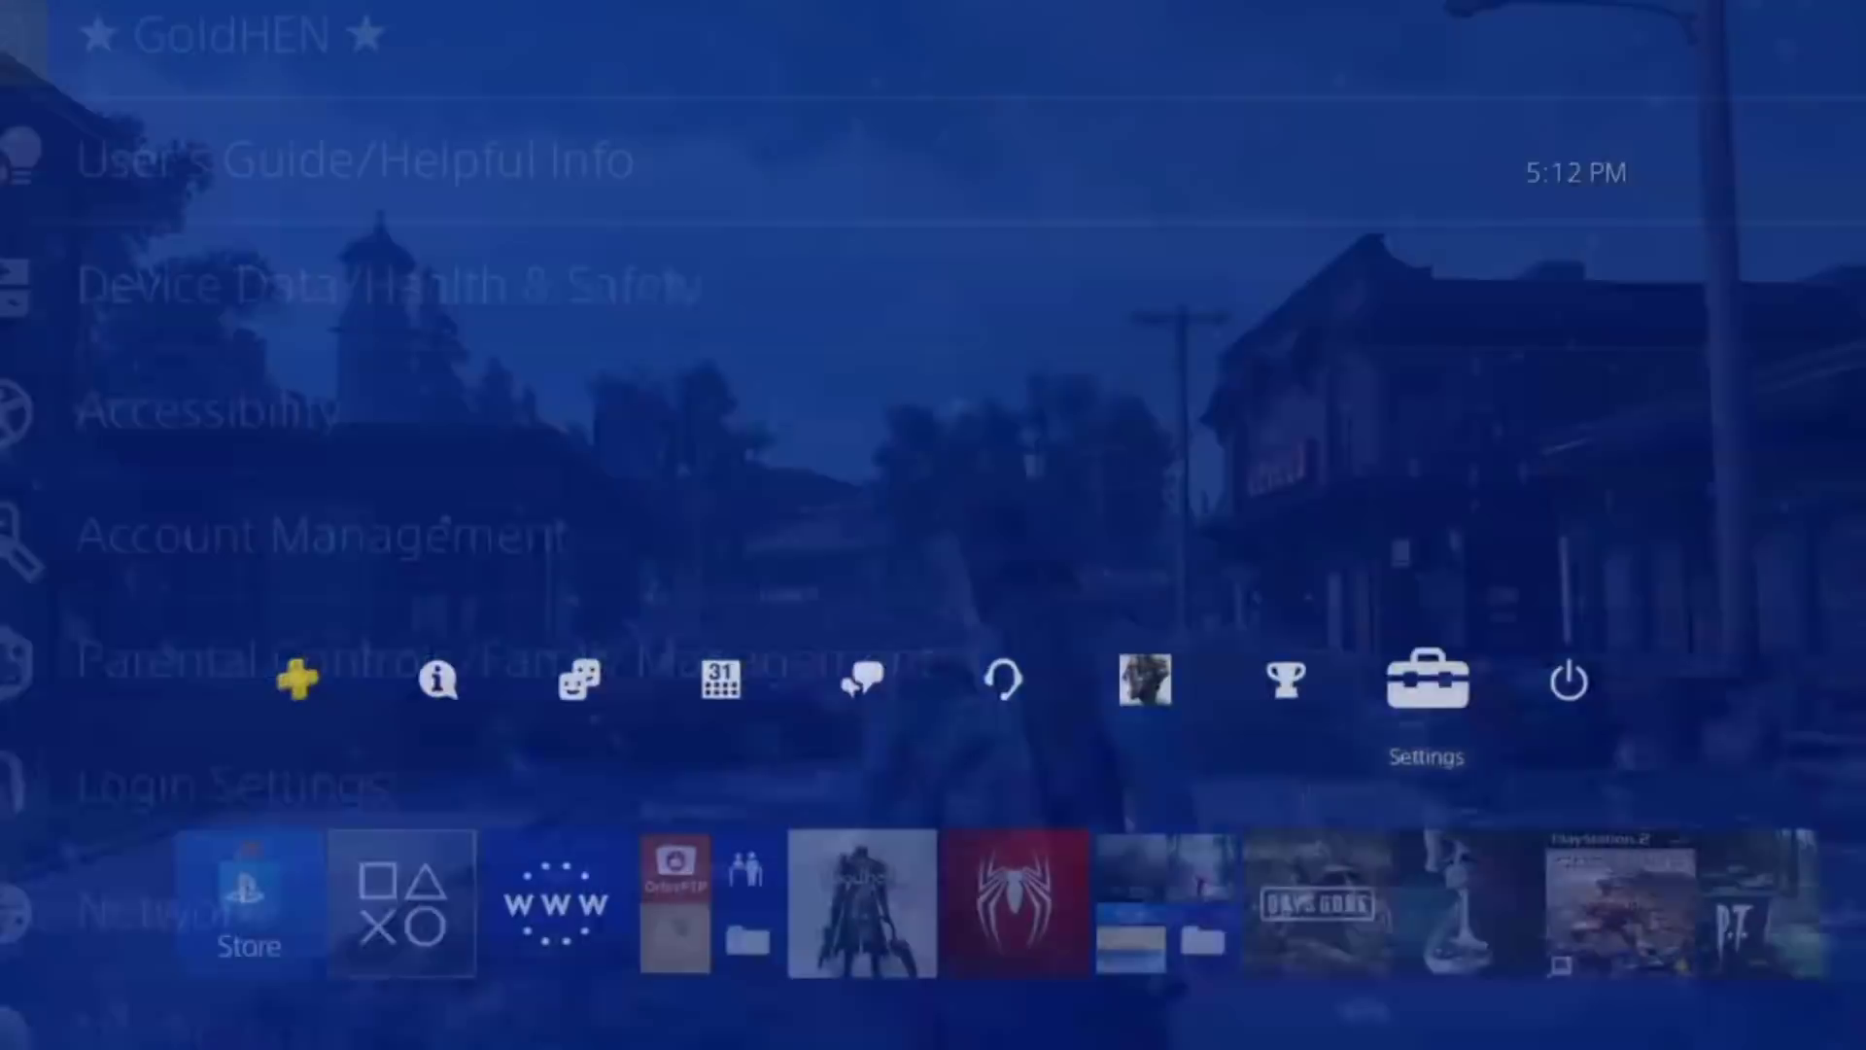
- Launch Bloodborne from its home screen tile
key(Down)
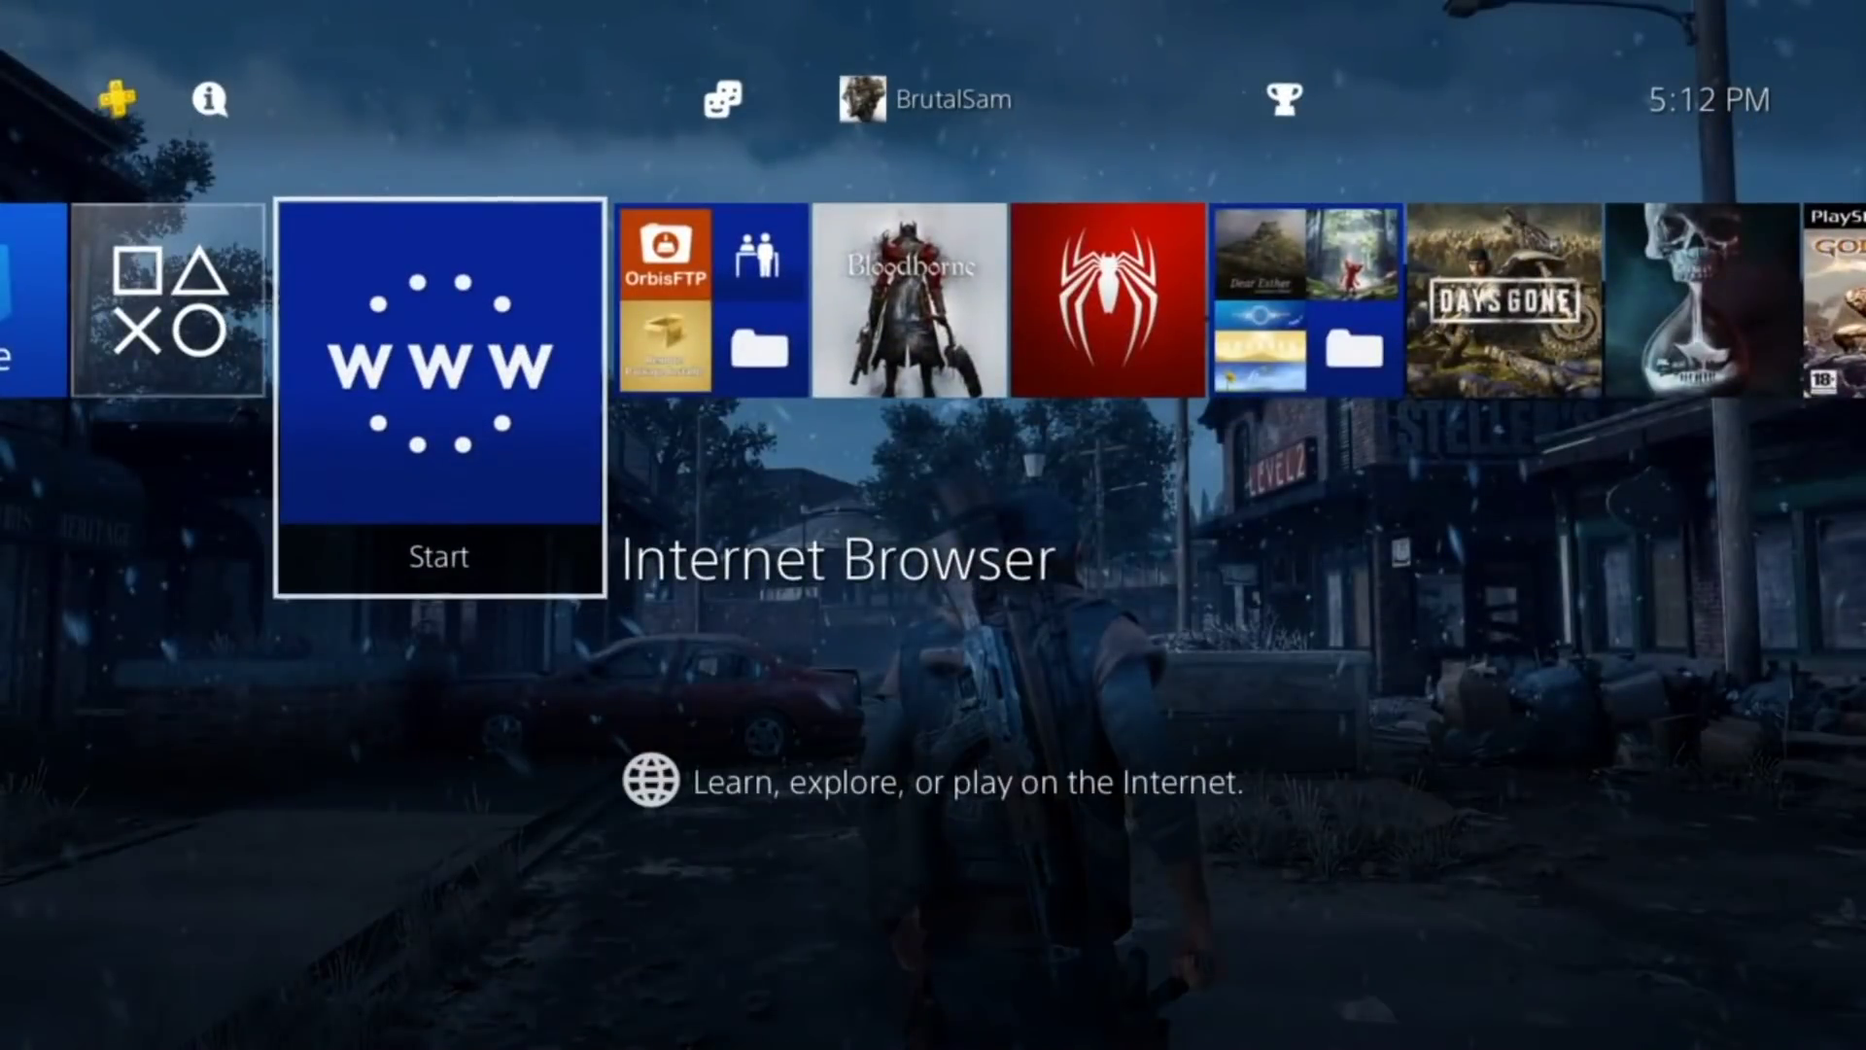
key(Right)
key(Right)
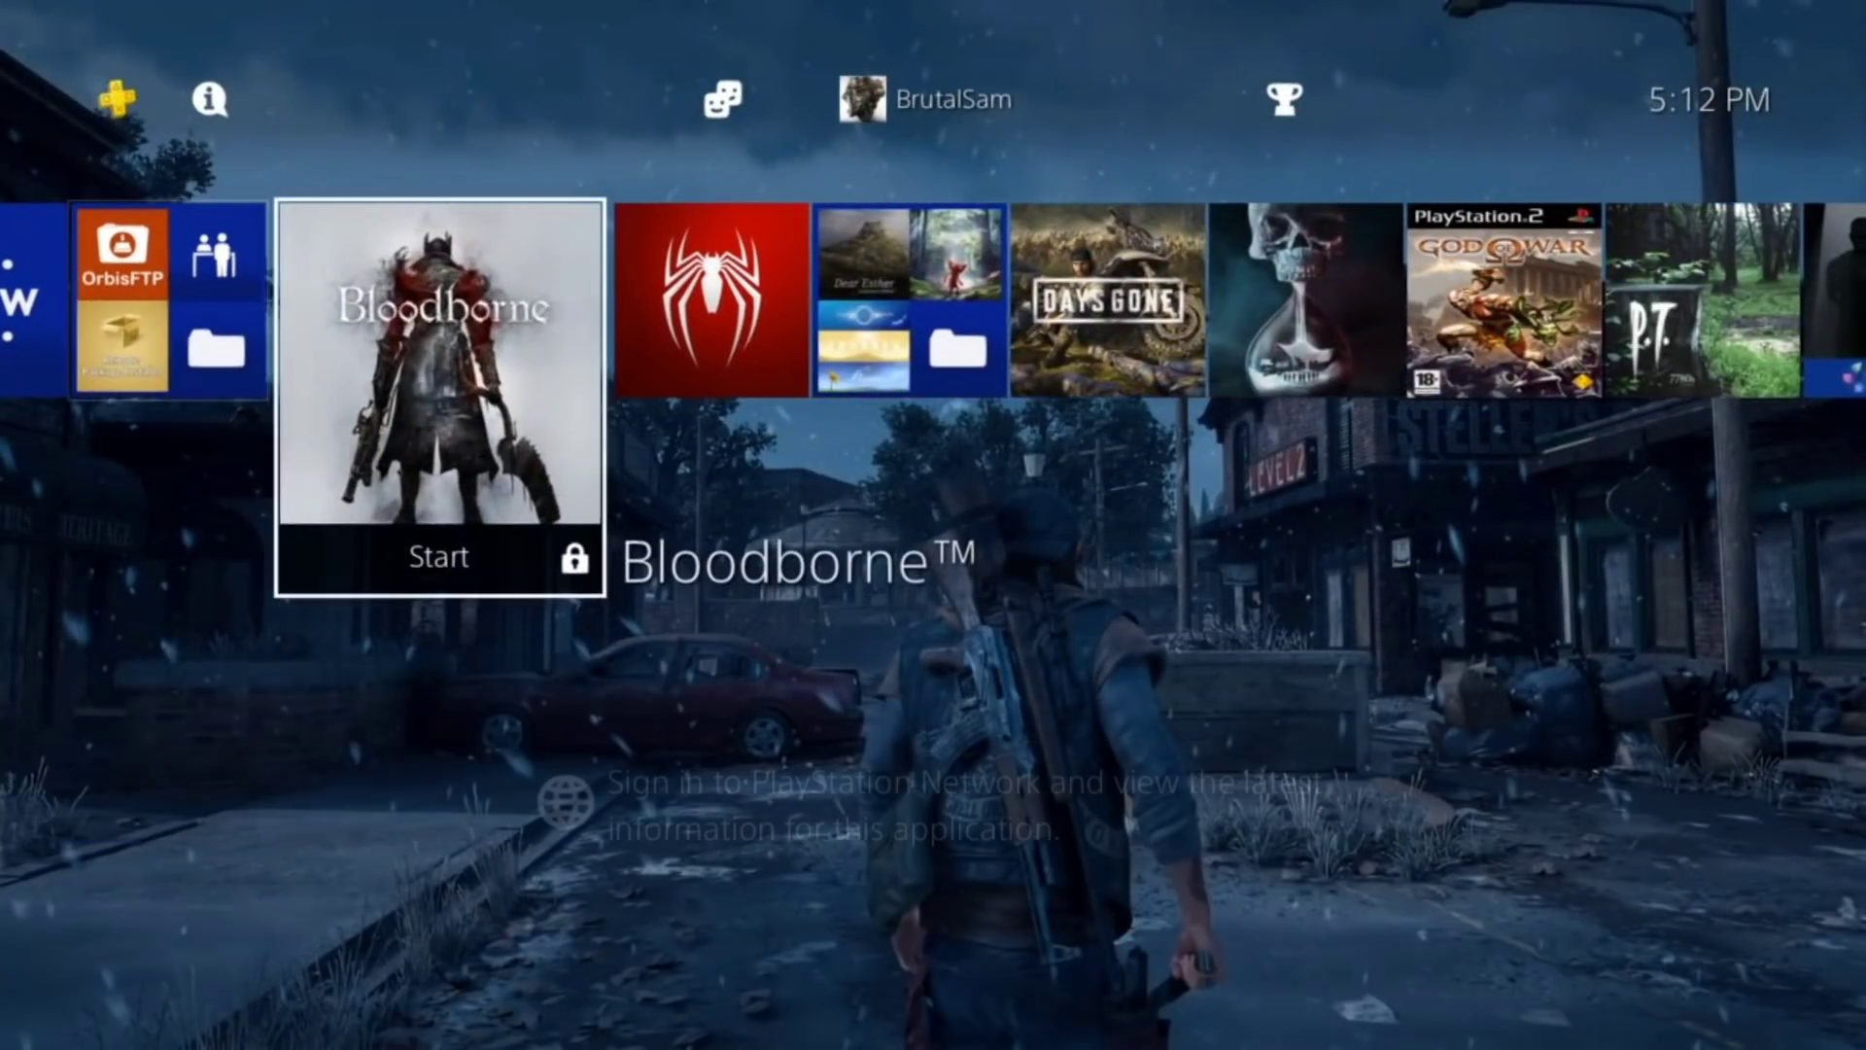
key(Return)
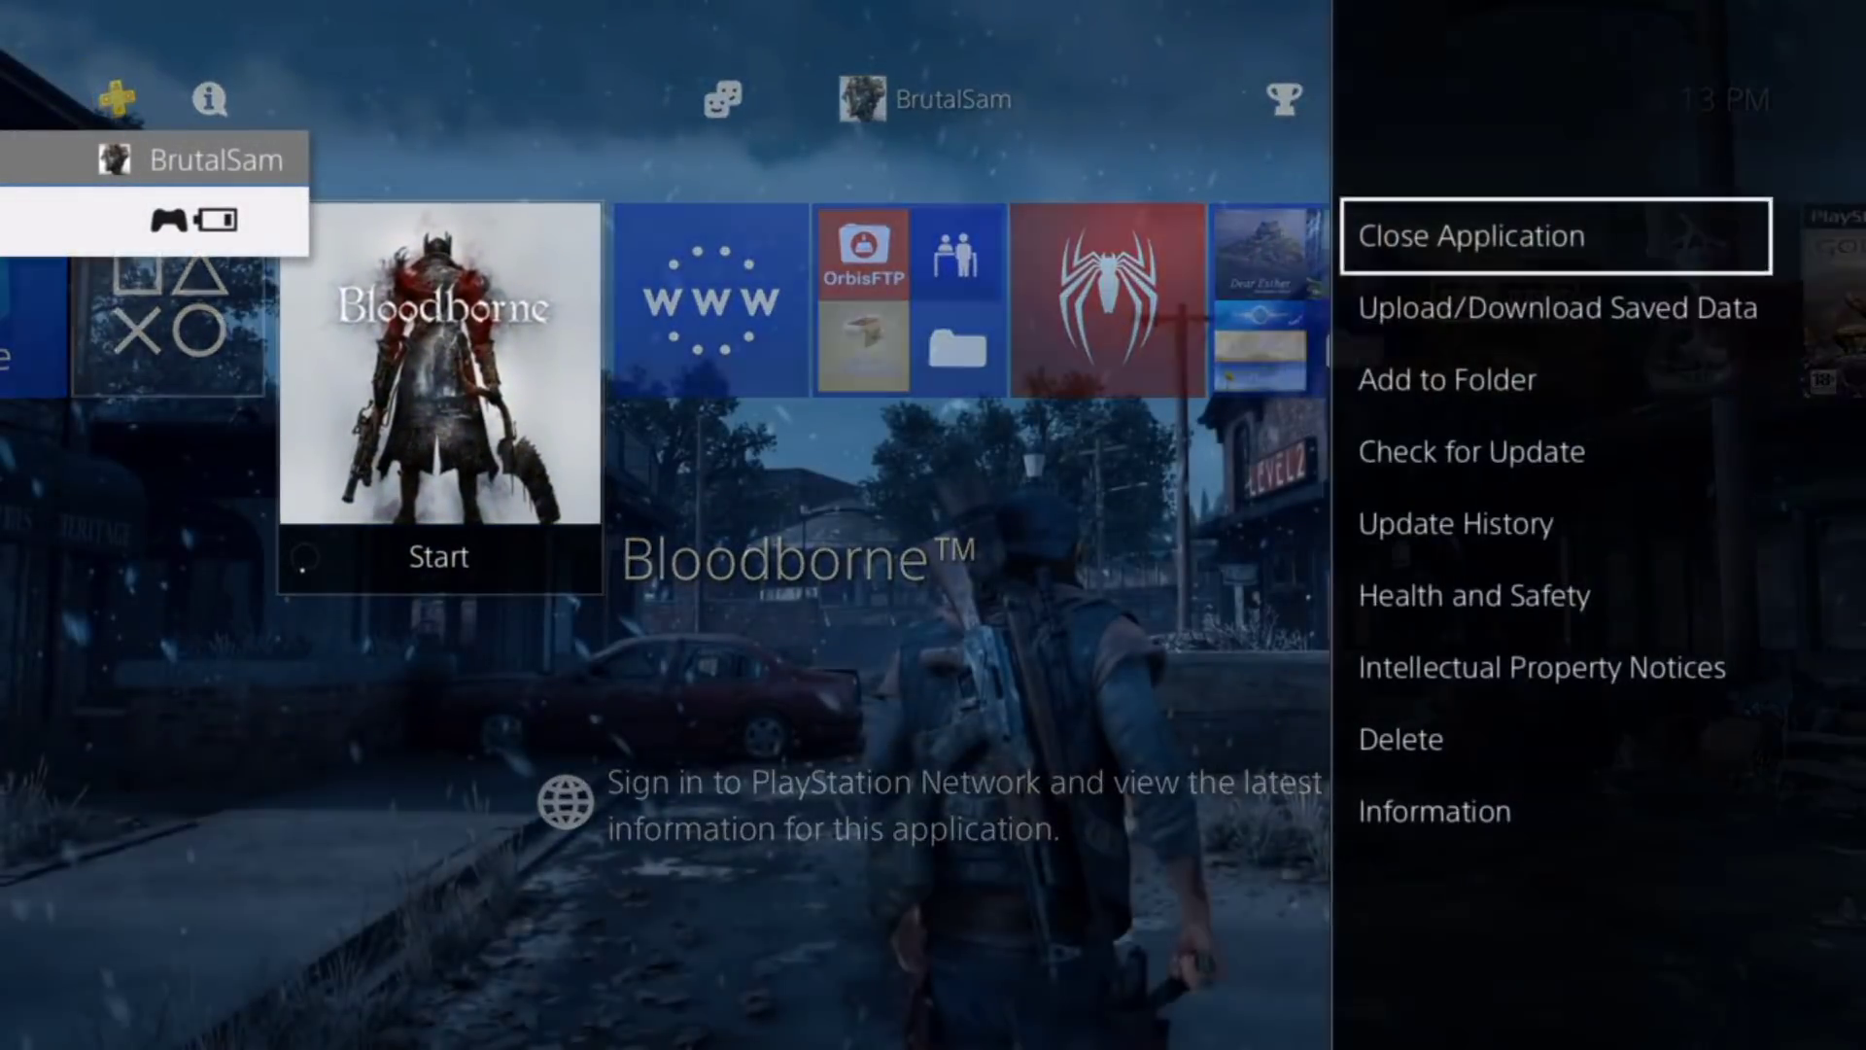
- Close Bloodborne, look through the Tools folder, and head back up to Settings
key(Return)
key(Return)
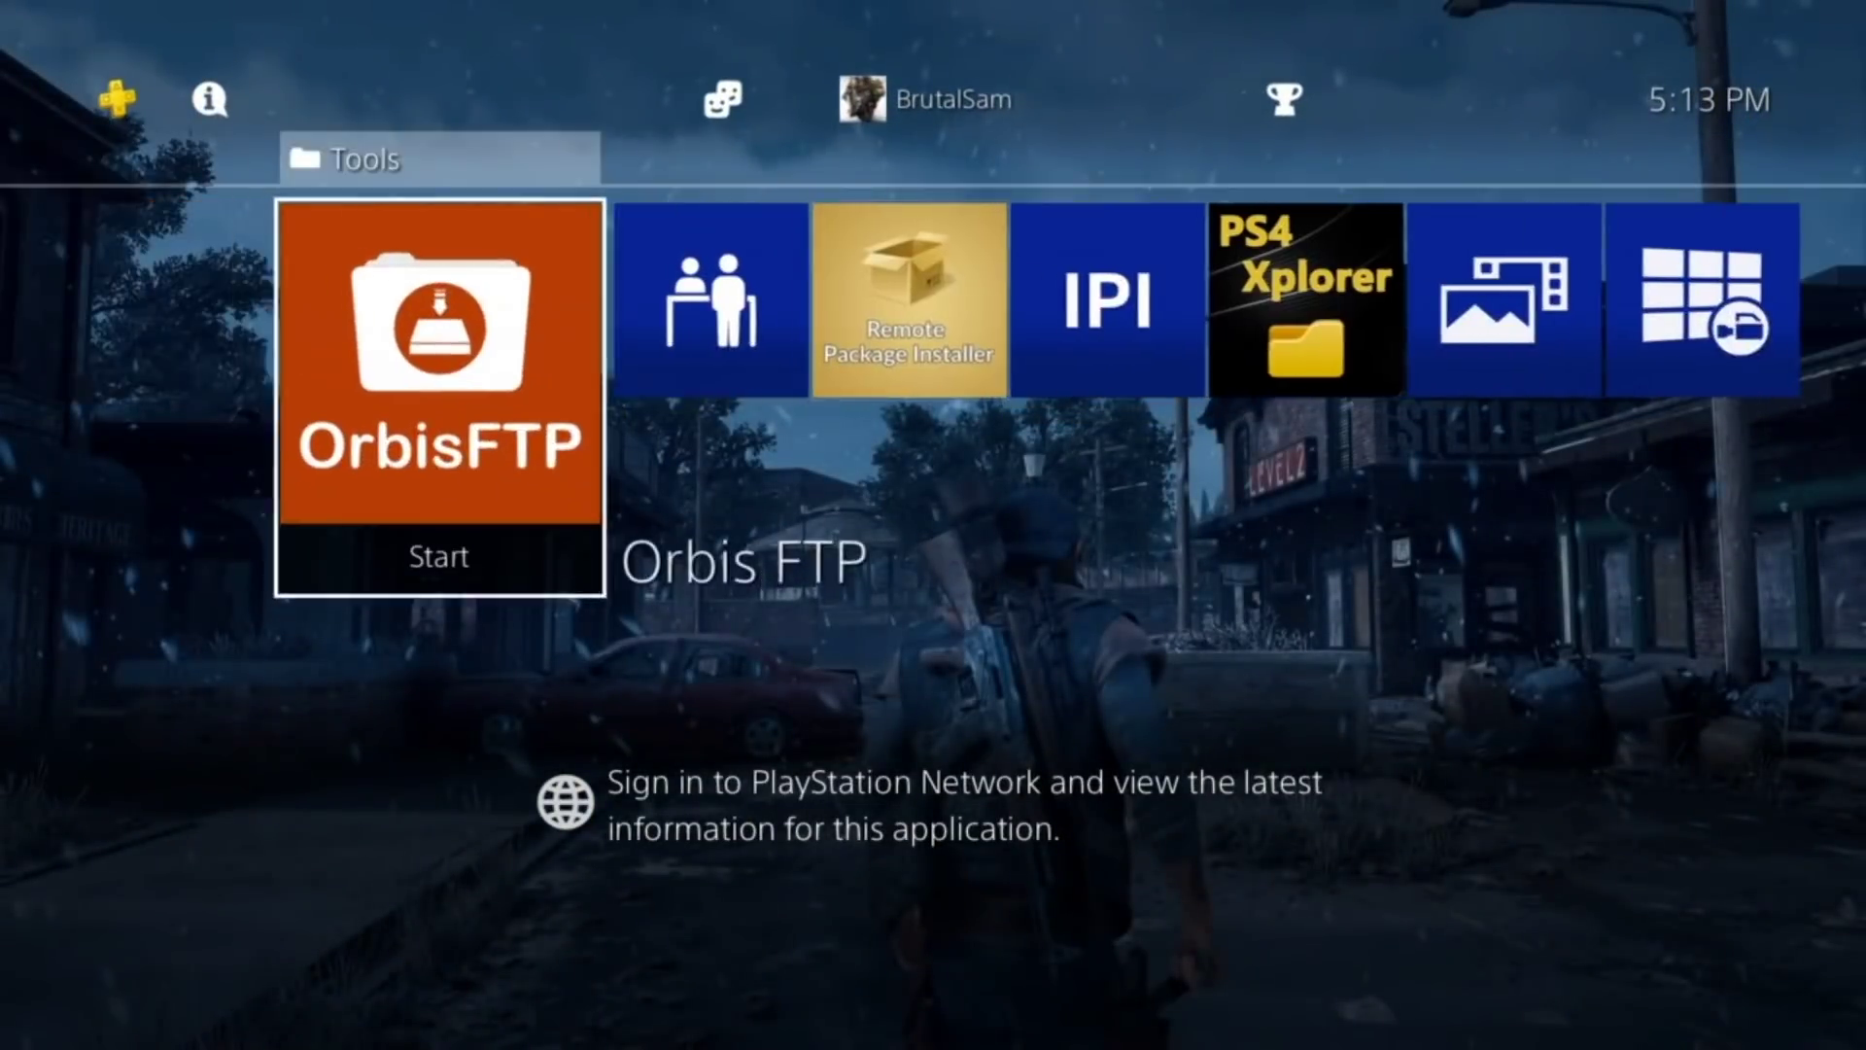
key(Escape)
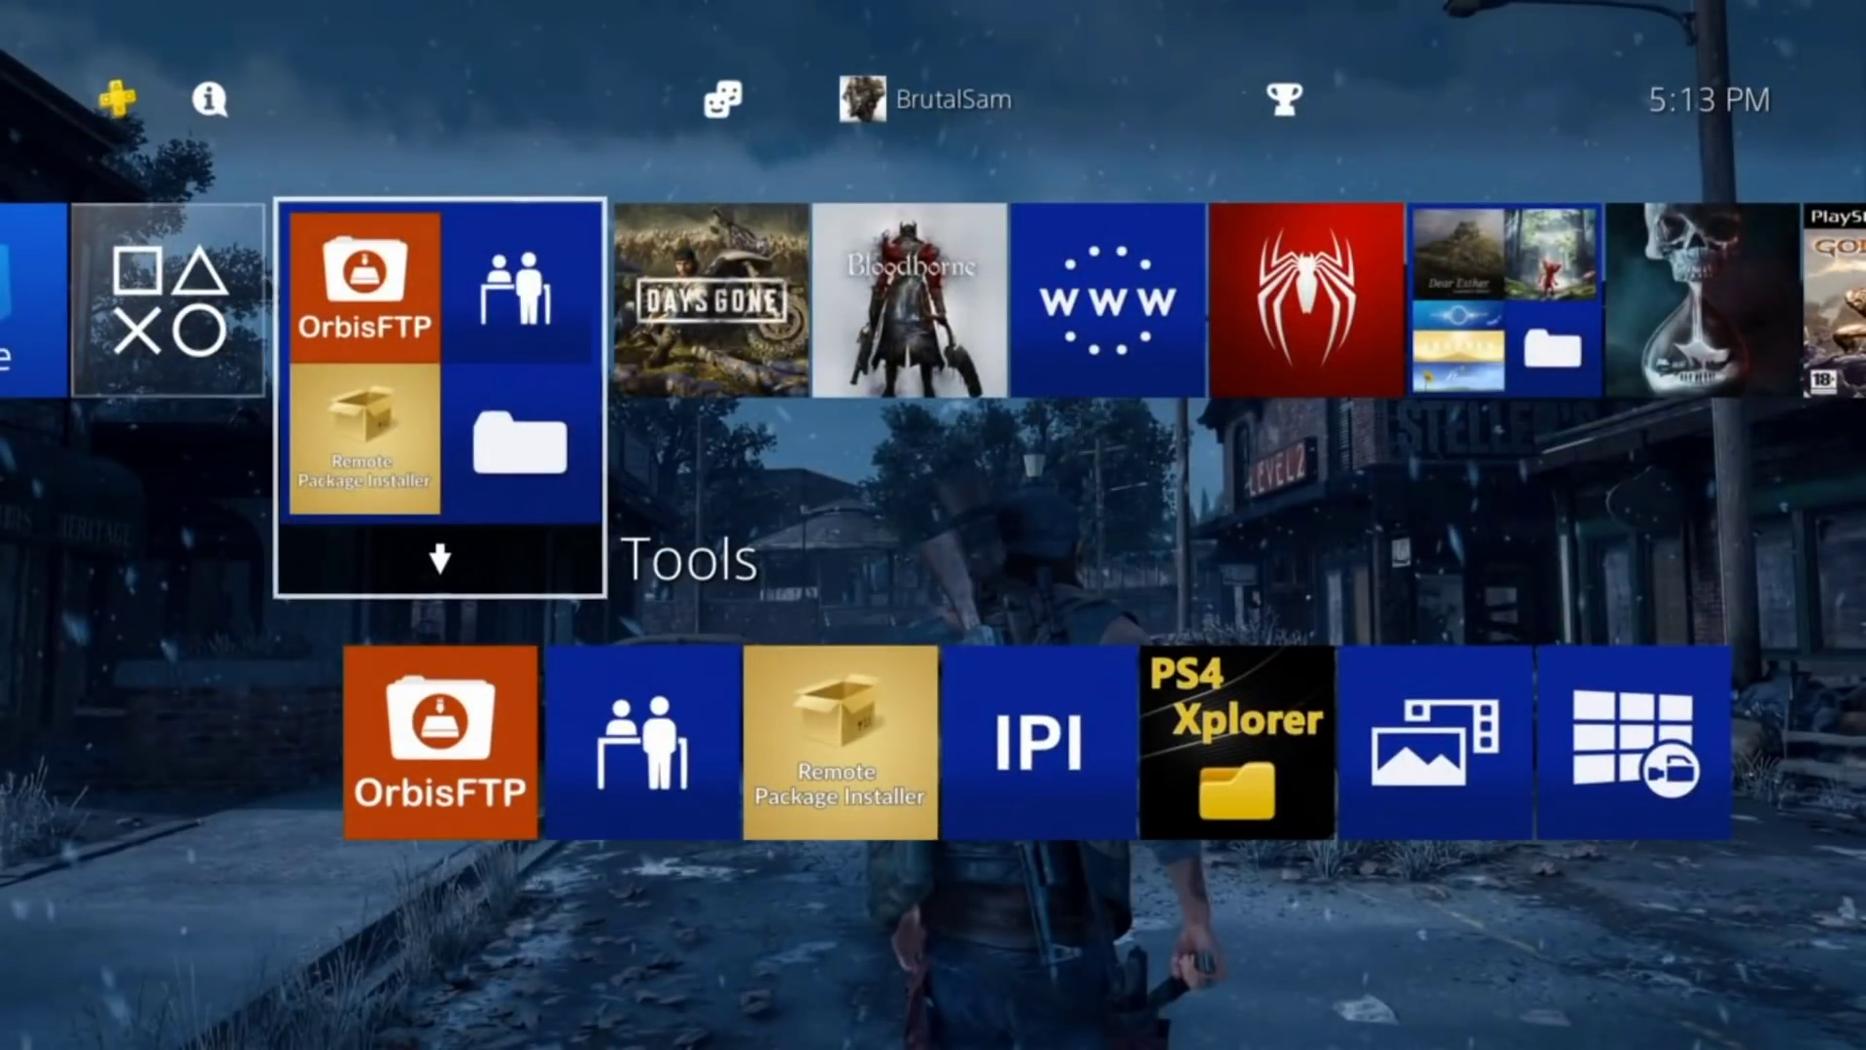
key(Up)
- In the GoldHEN menu, turn Enable FTP Server on and then off again
key(Return)
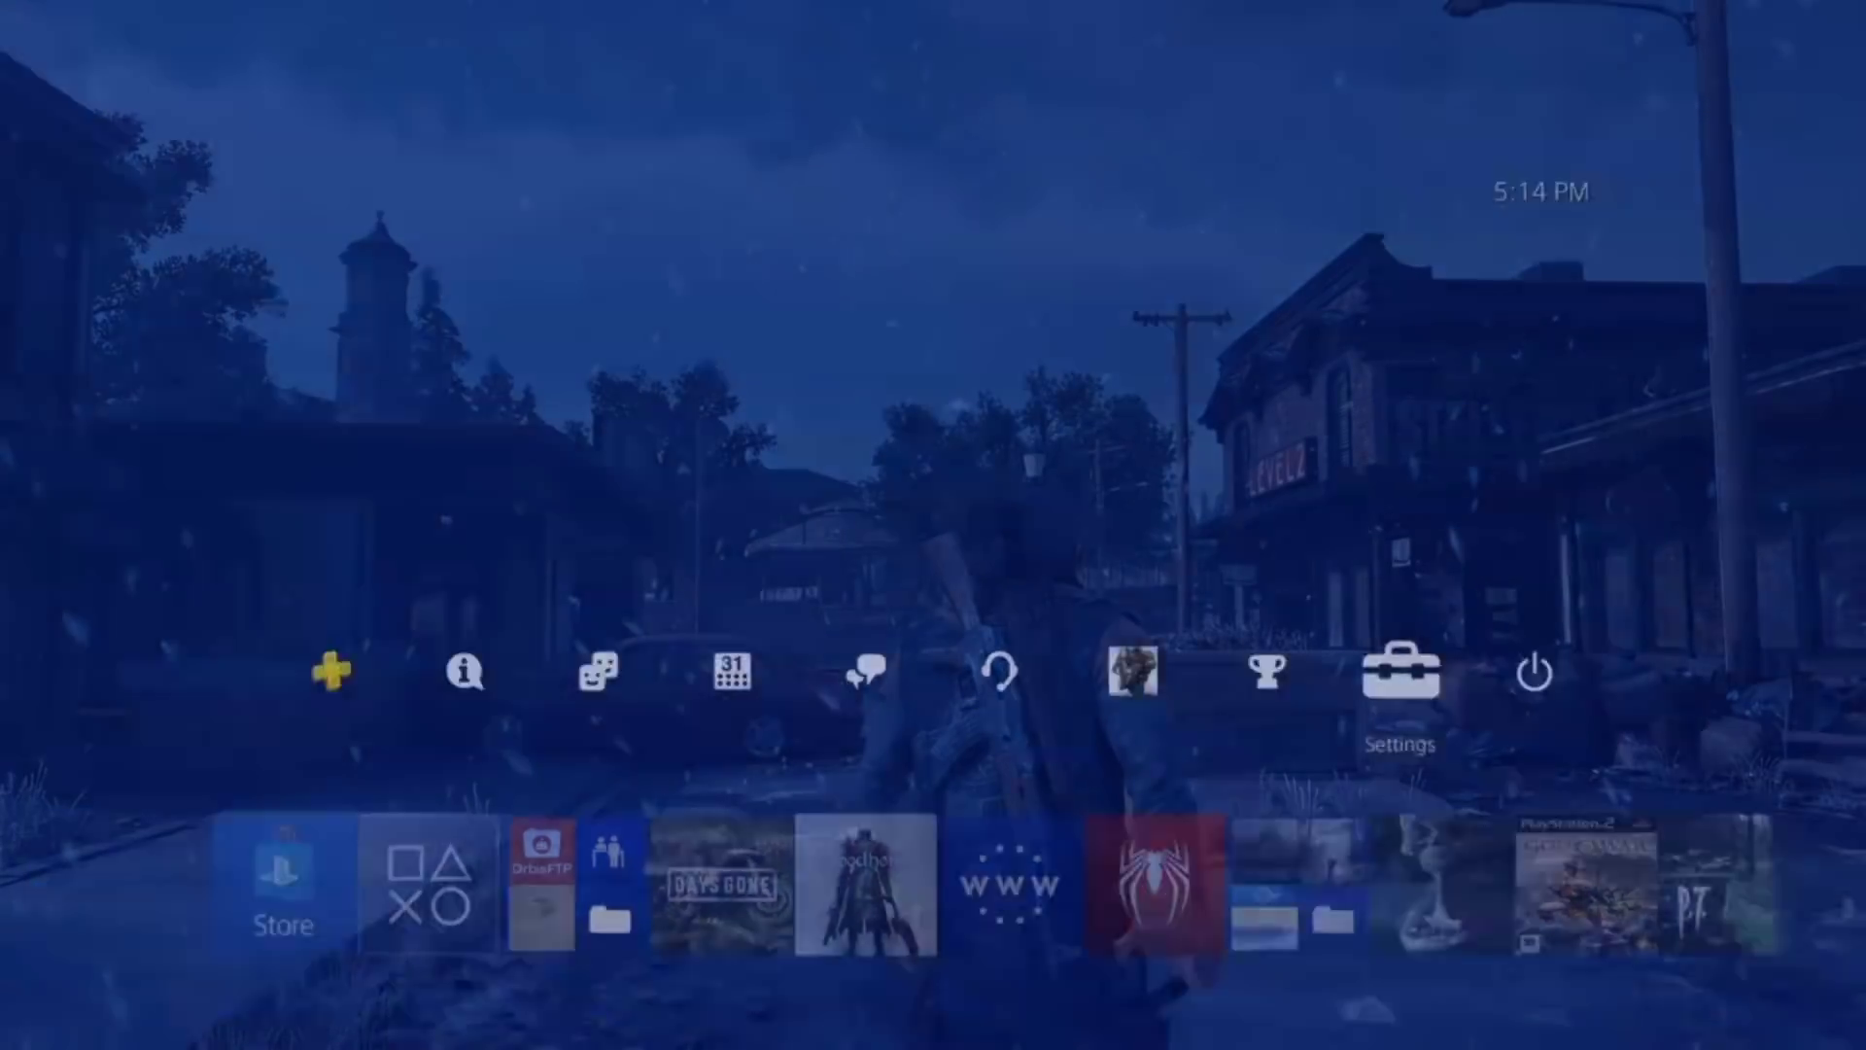
key(Up)
key(Up)
key(Up)
key(Up)
key(Return)
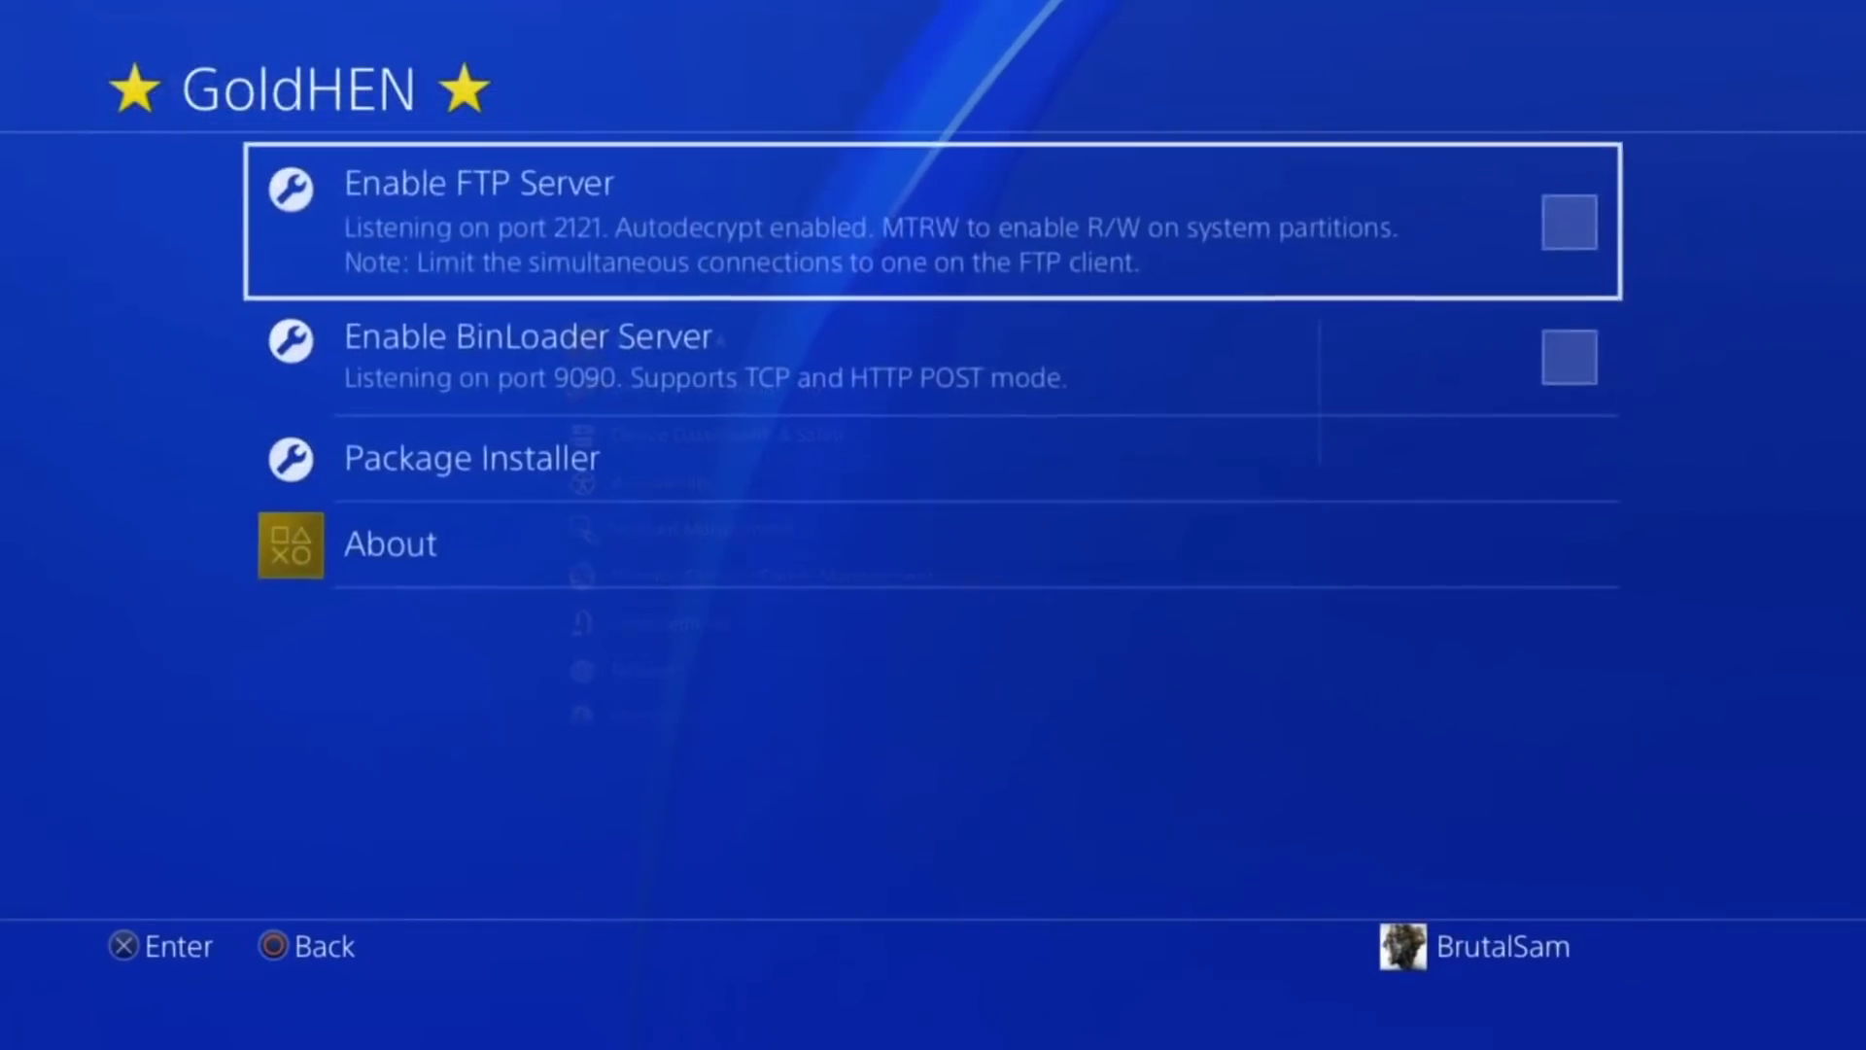
key(Return)
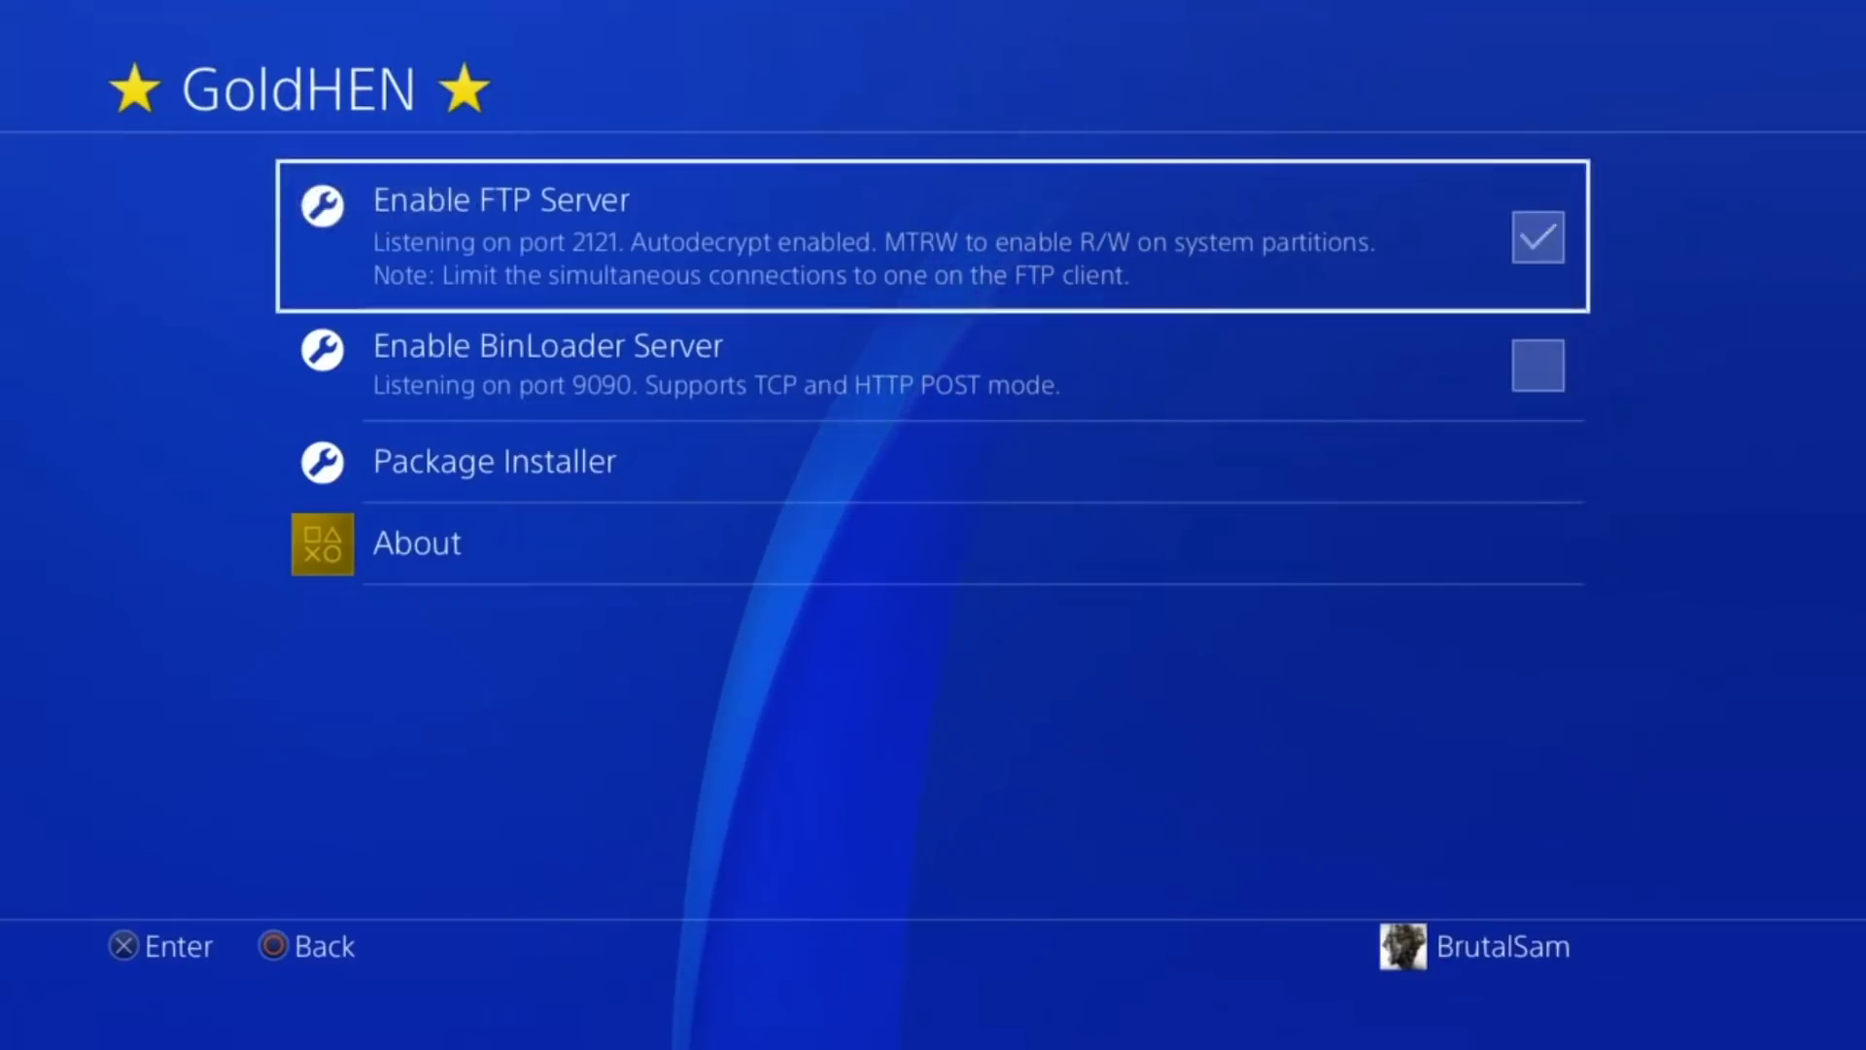
key(Return)
key(Down)
key(Down)
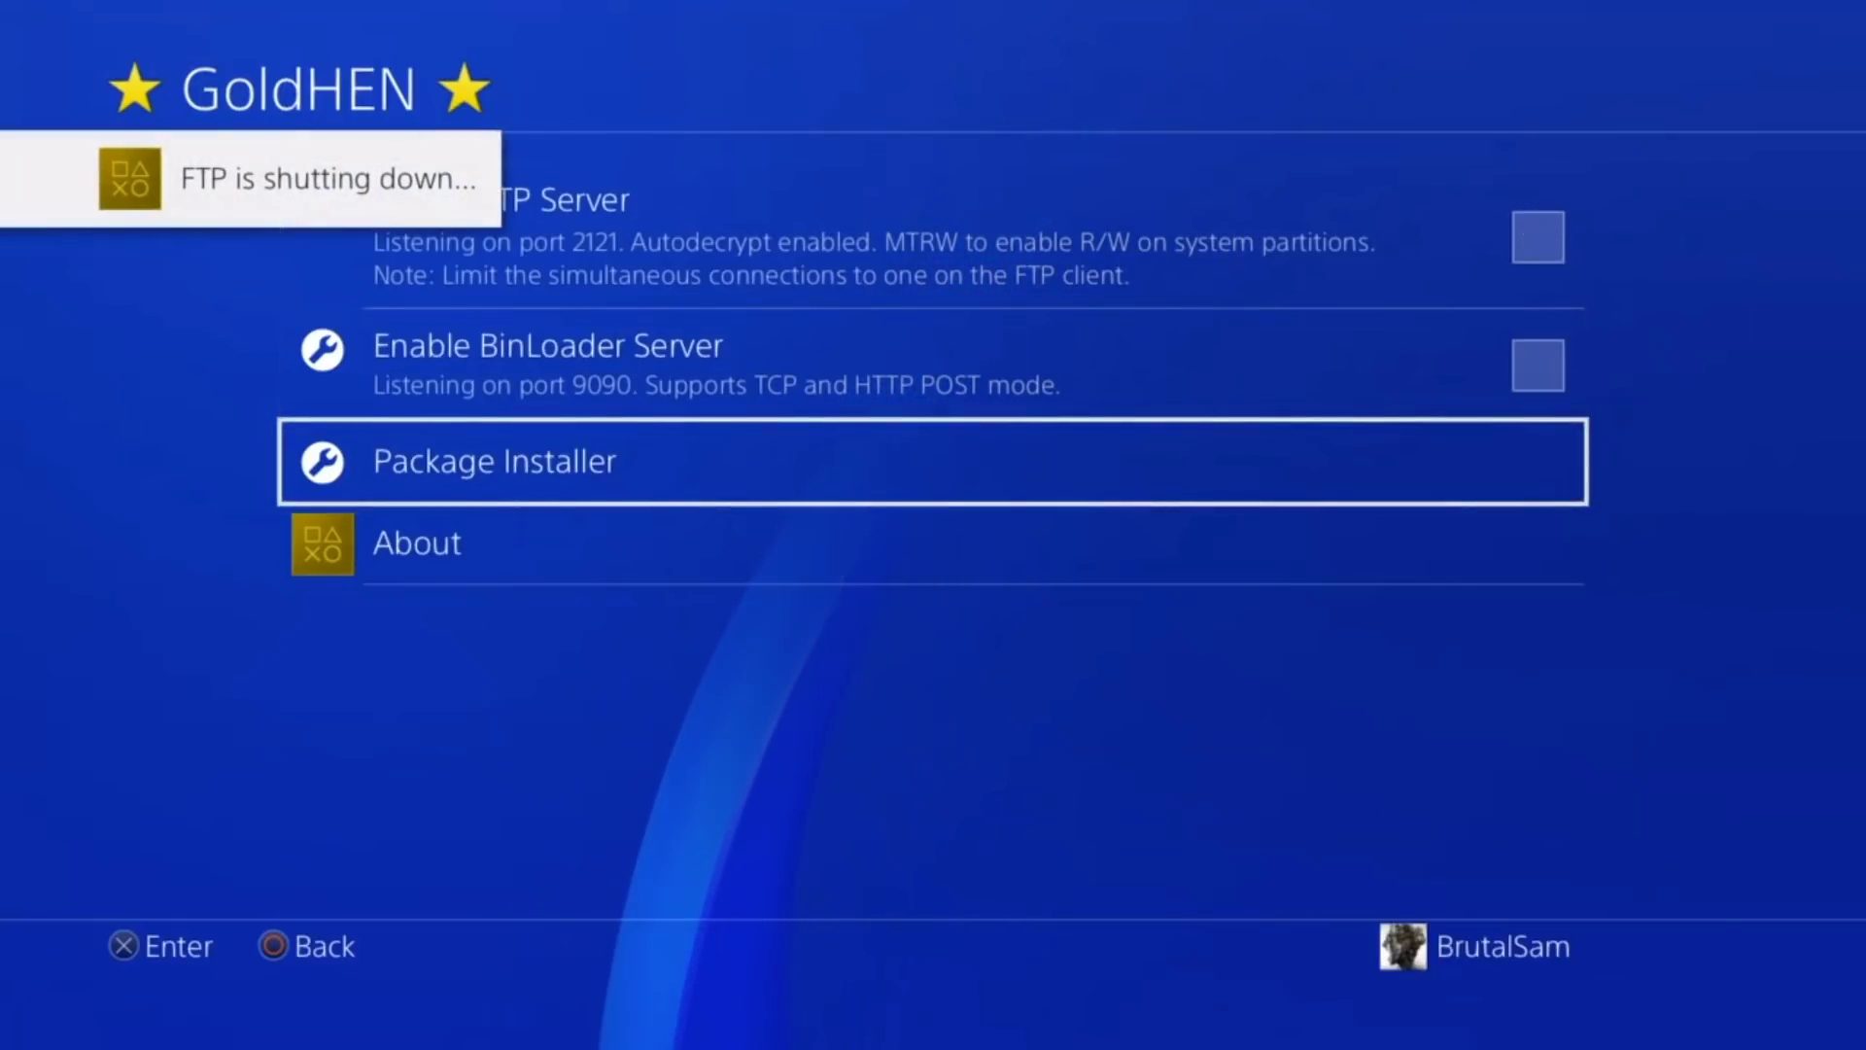
key(Up)
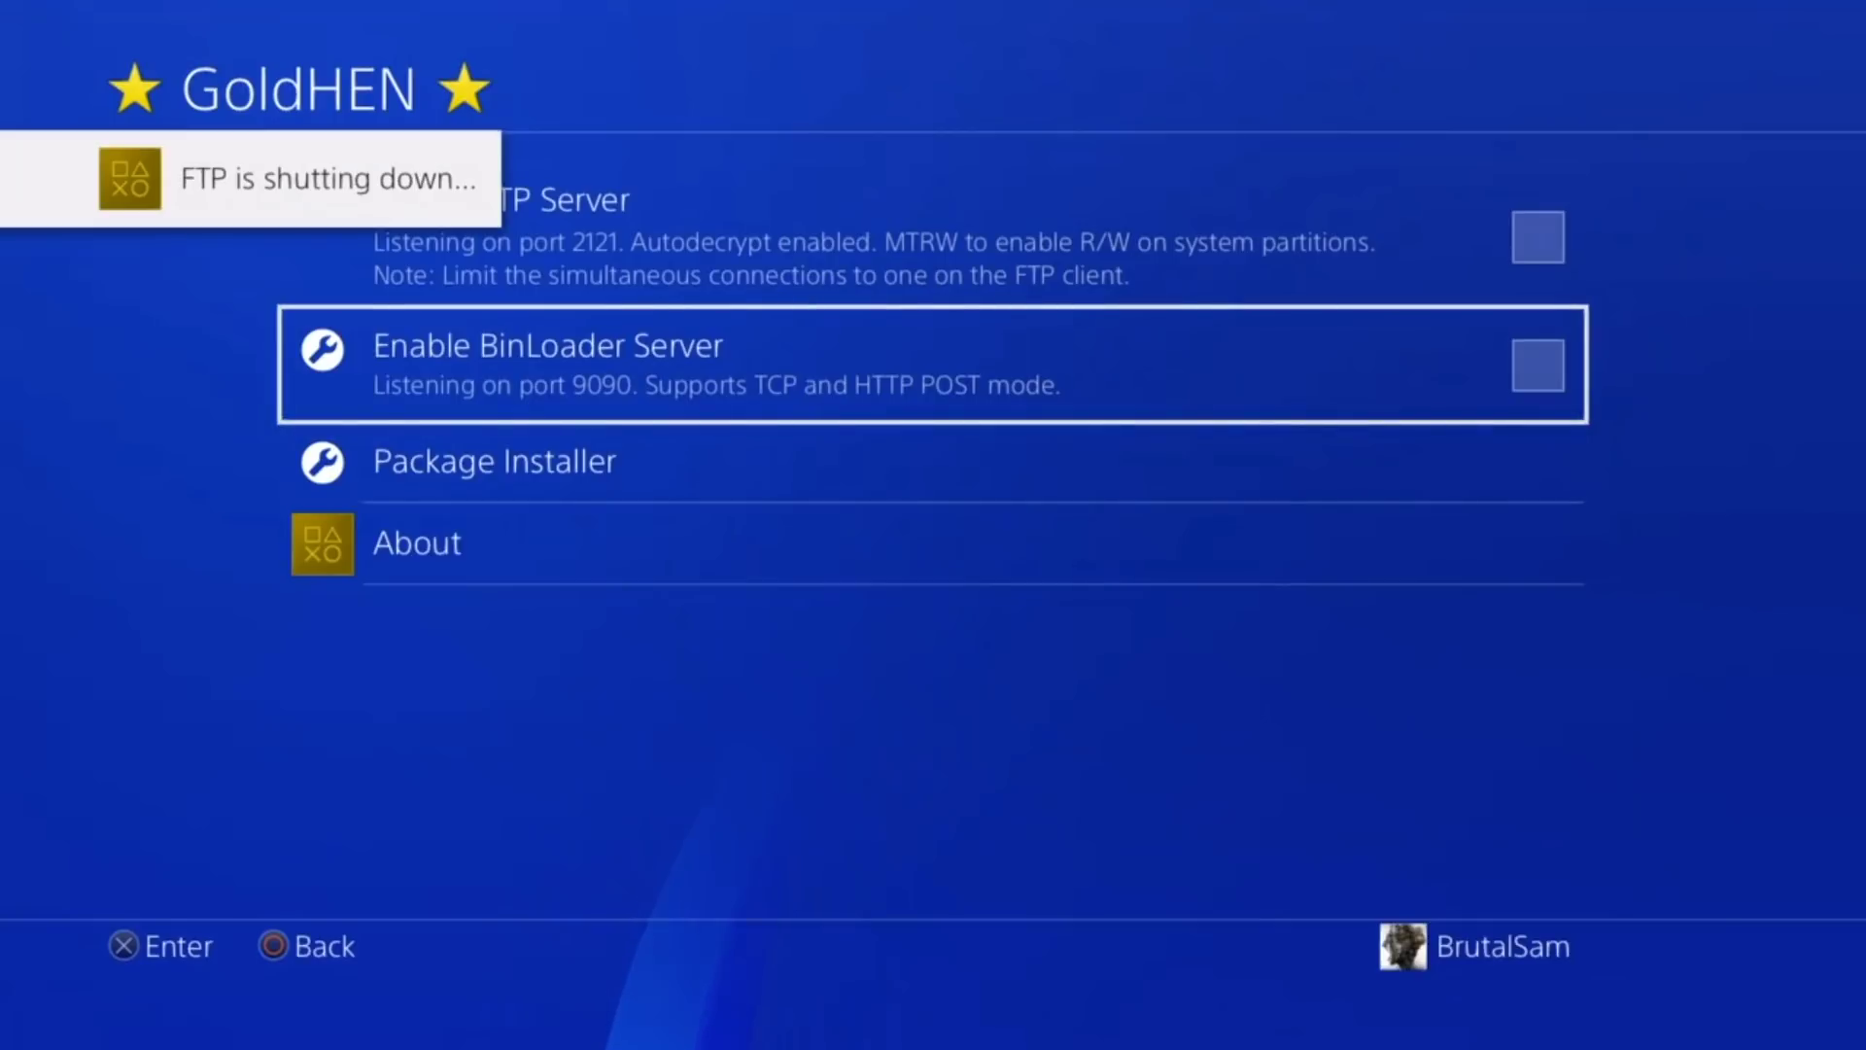
- Leave GoldHEN and Settings, then reopen Settings and go to the System page
key(Escape)
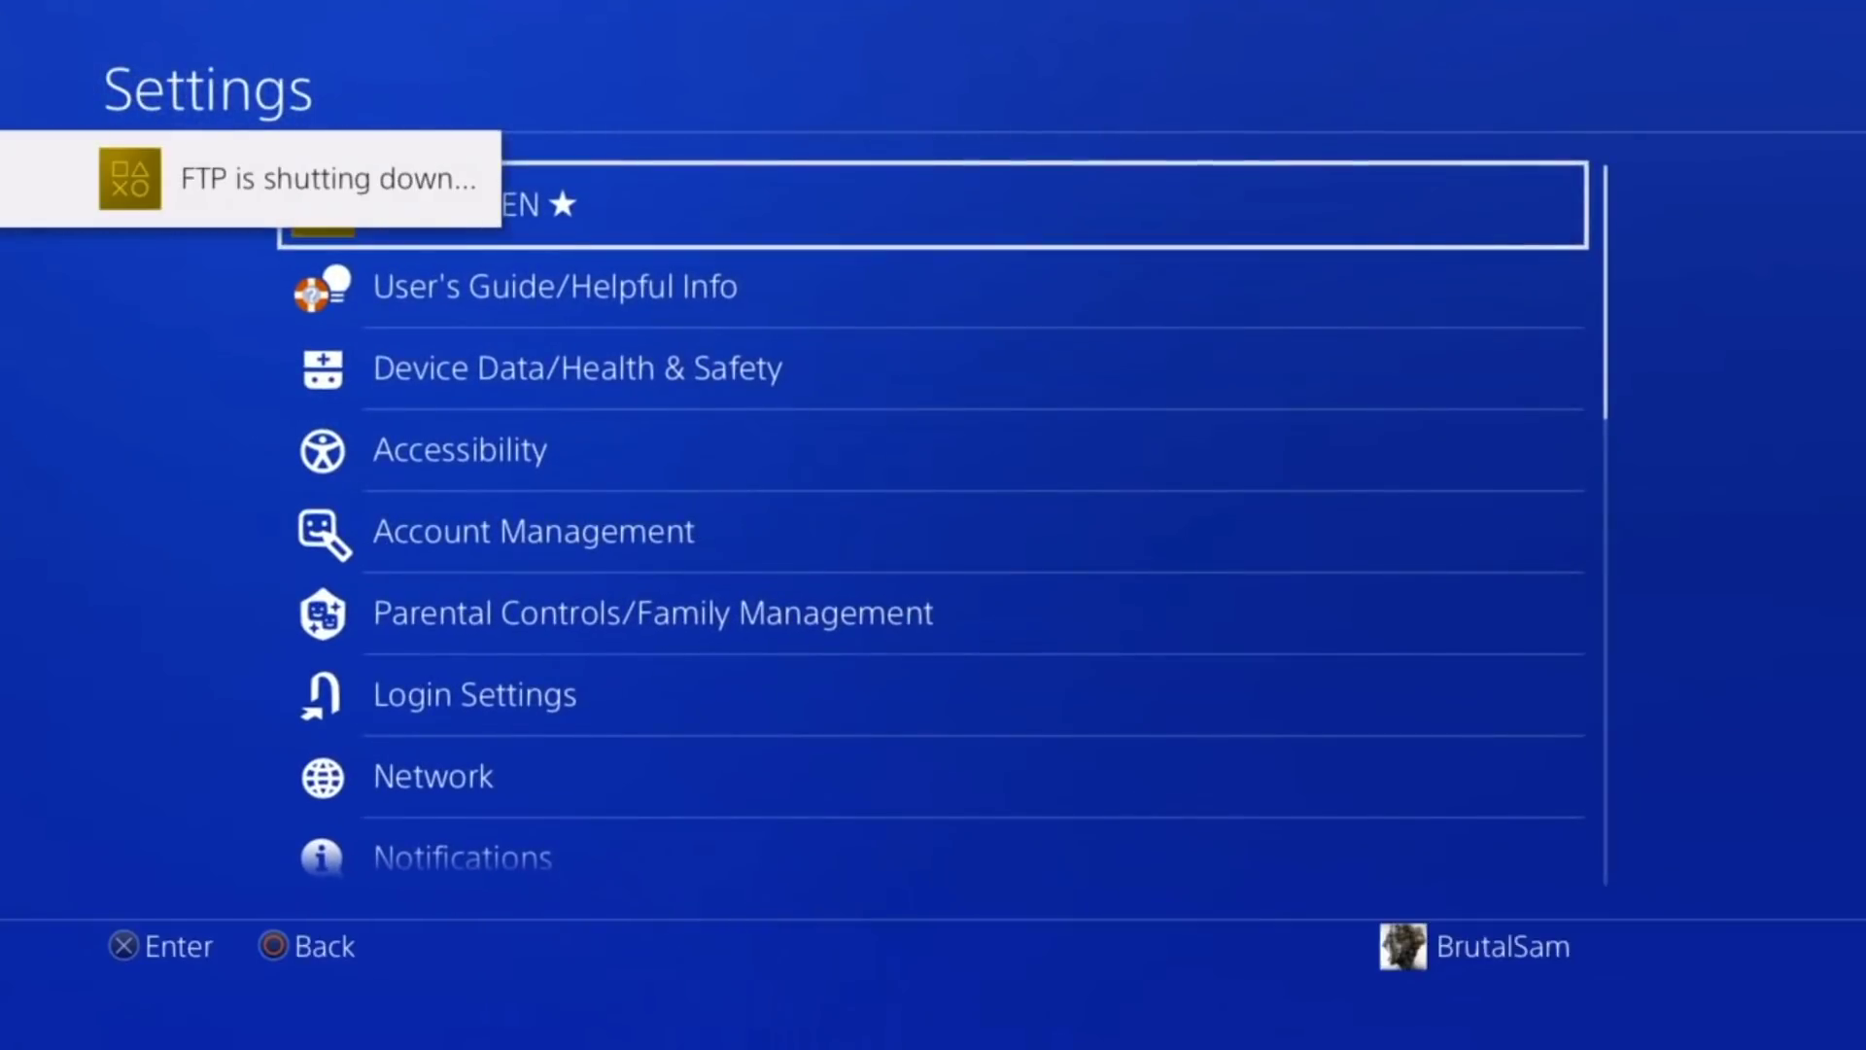
key(Escape)
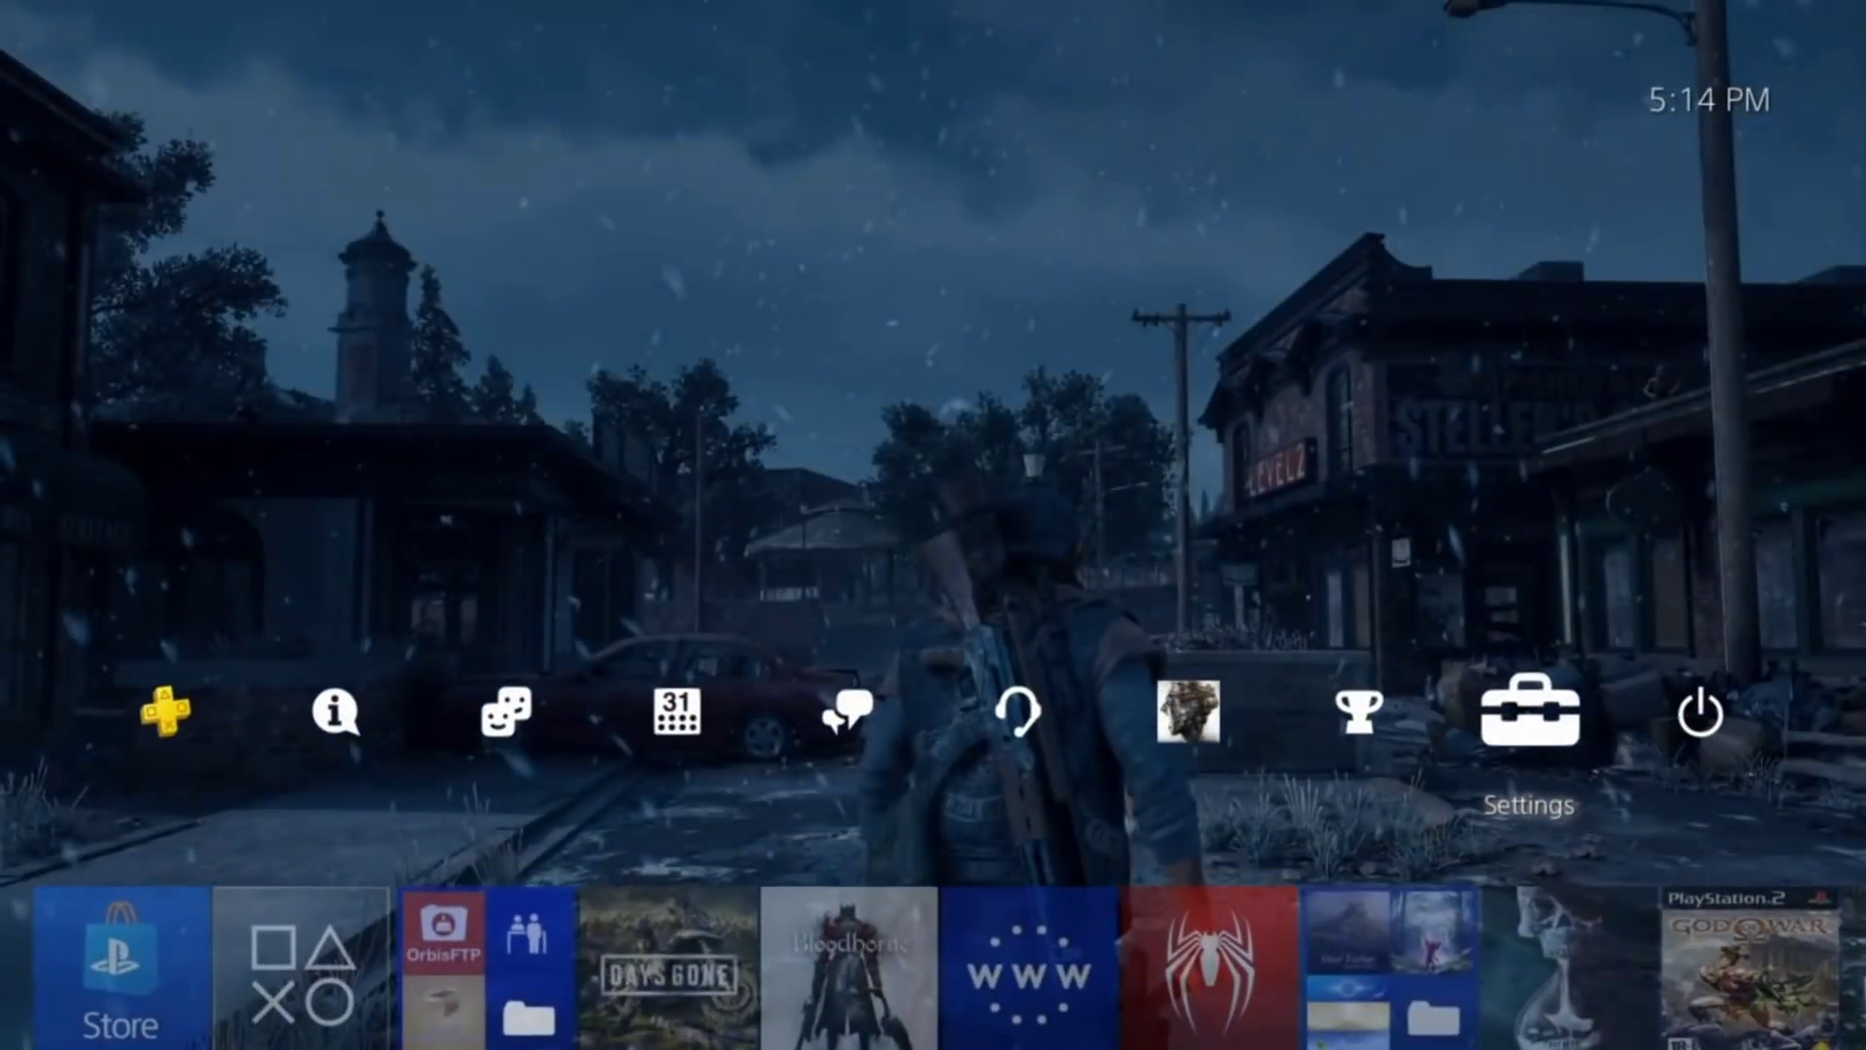
key(Return)
key(Down)
key(Down)
key(Down)
key(Down)
key(Down)
key(Down)
key(Down)
key(Down)
key(Down)
key(Down)
key(Down)
key(Down)
key(Down)
key(Down)
key(Down)
key(Down)
key(Down)
key(Down)
key(Down)
key(Down)
key(Down)
key(Down)
key(Down)
key(Down)
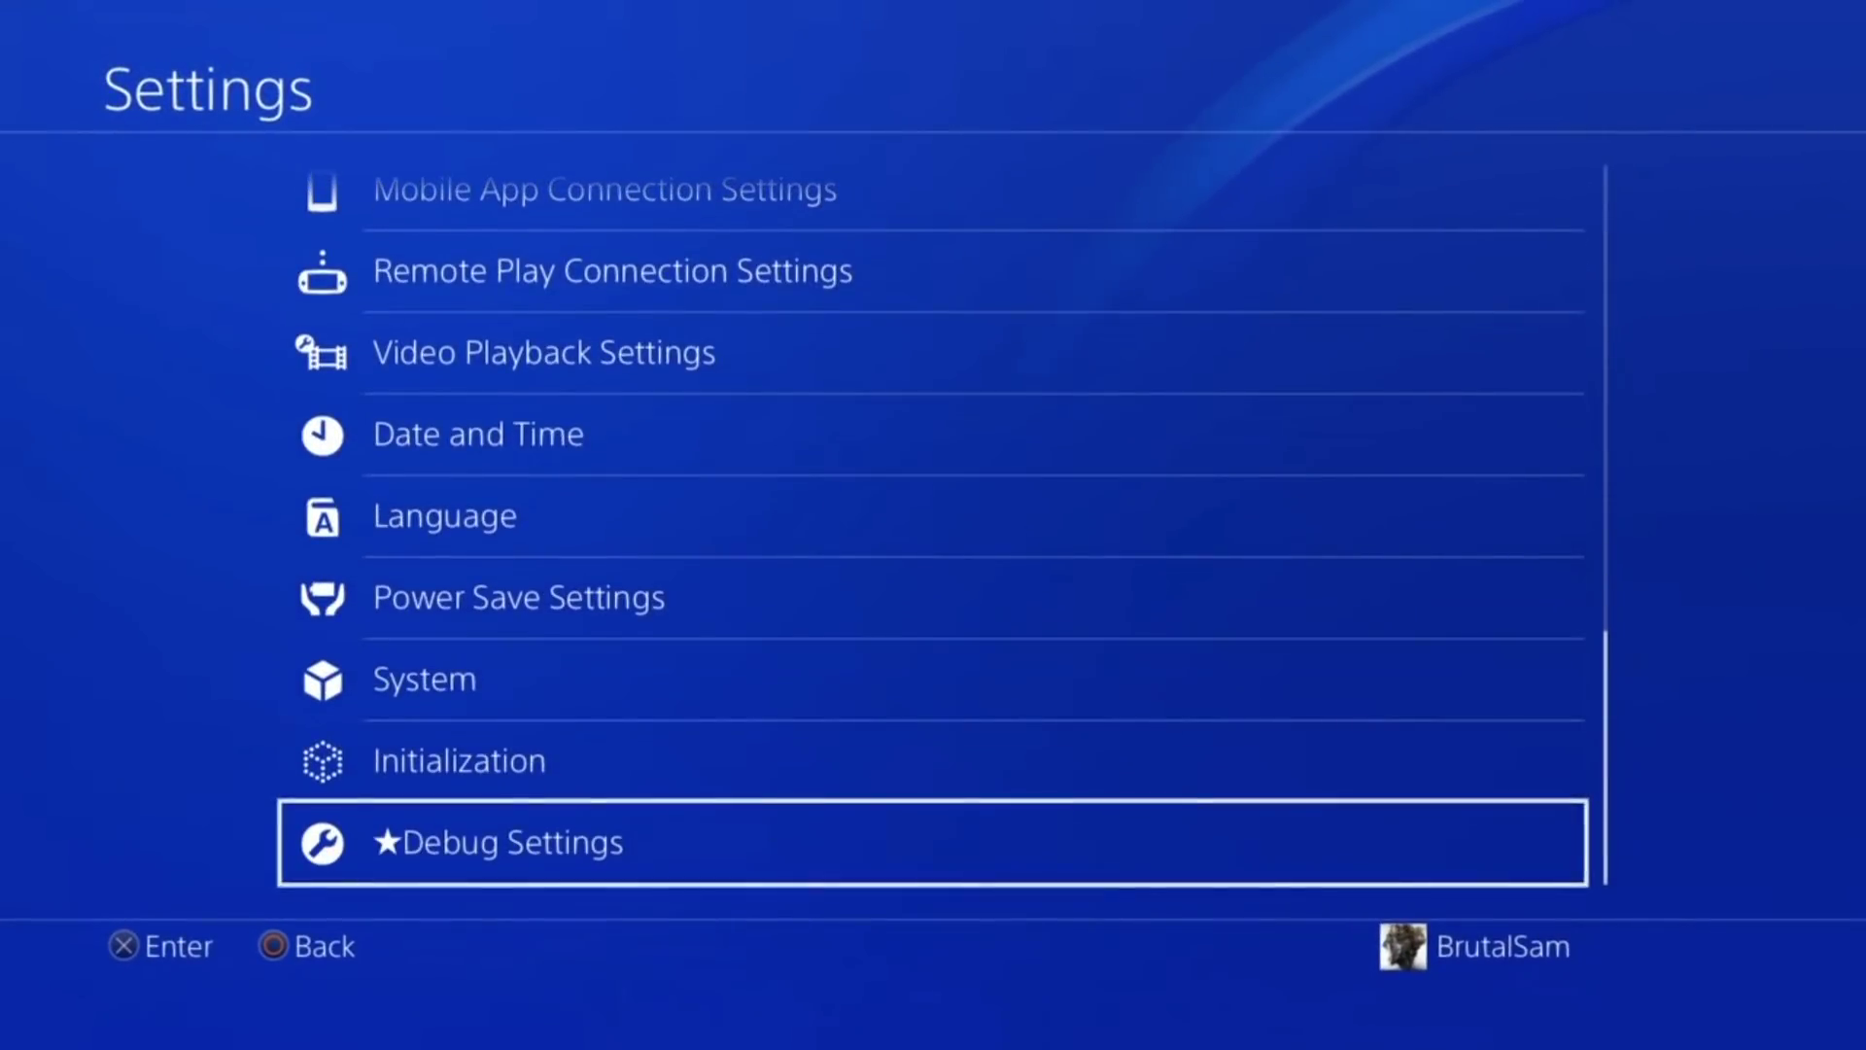
key(Up)
key(Up)
key(Return)
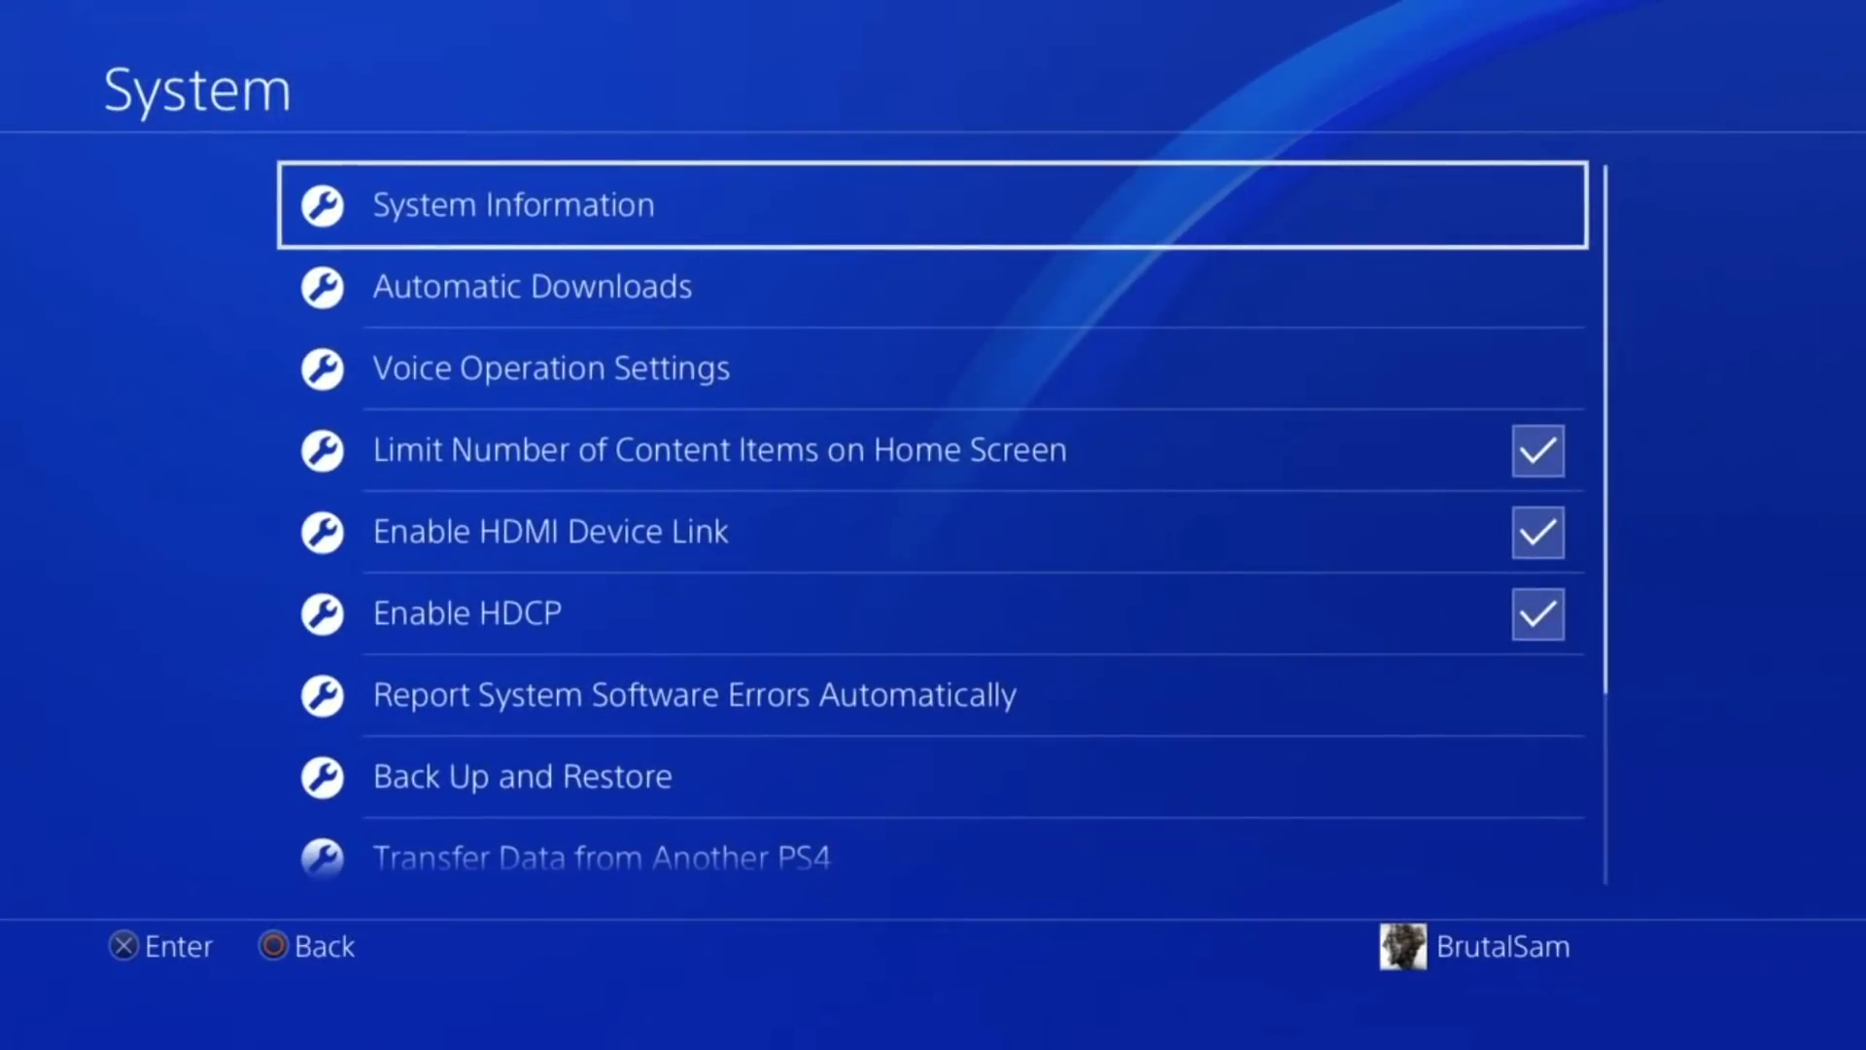